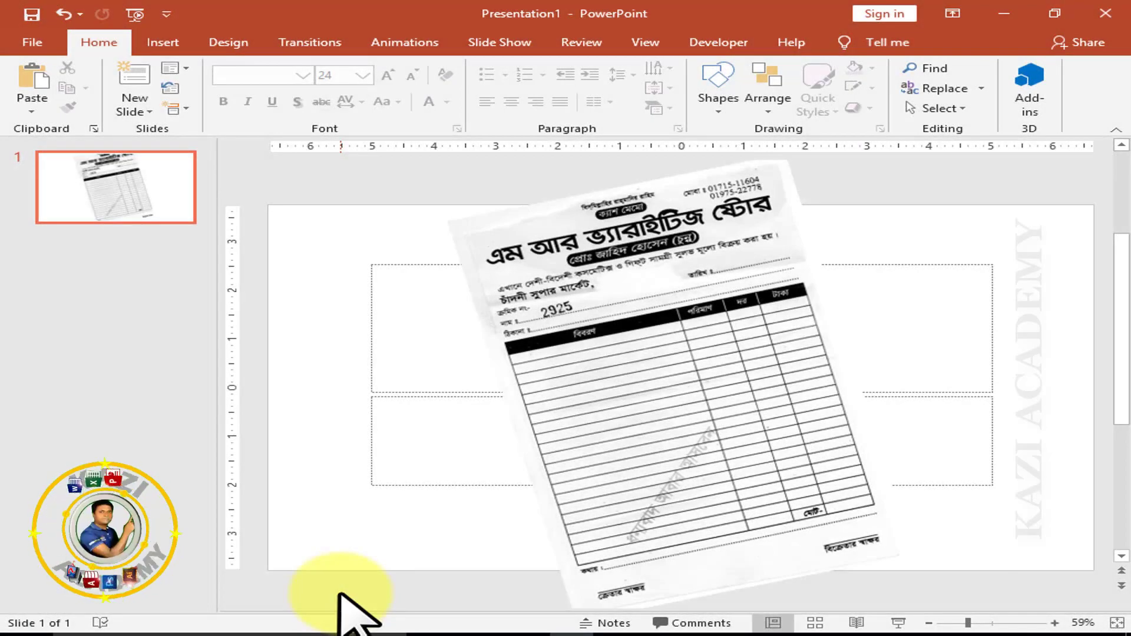
# Step: Delete the empty title and subtitle placeholders, leaving only the tilted cash memo picture
pyautogui.click(760, 352)
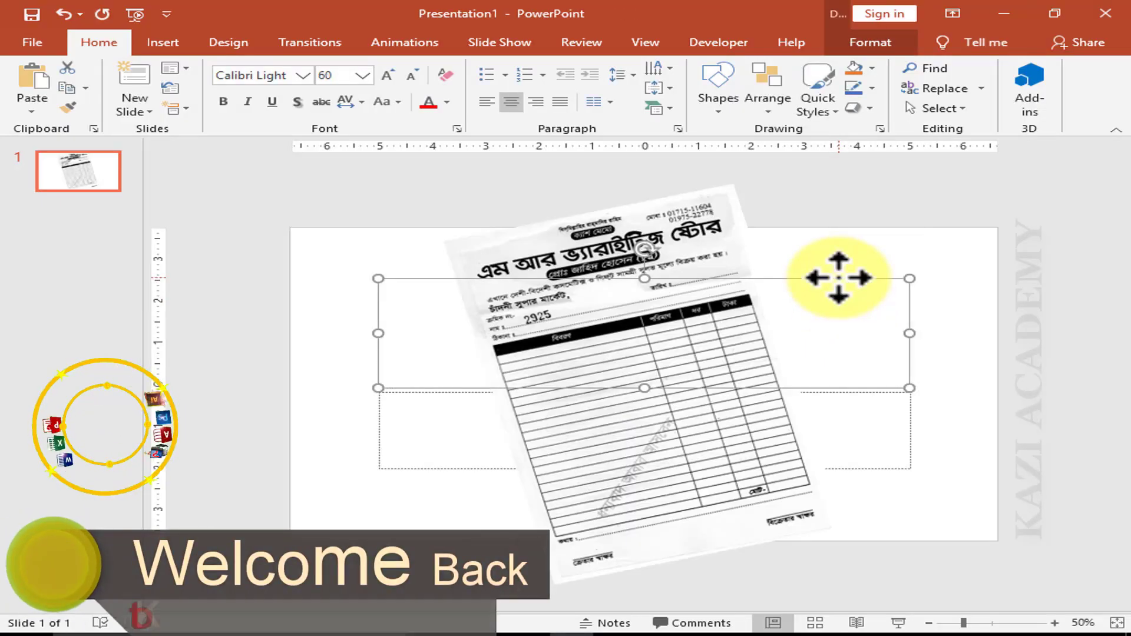
pyautogui.press('Escape')
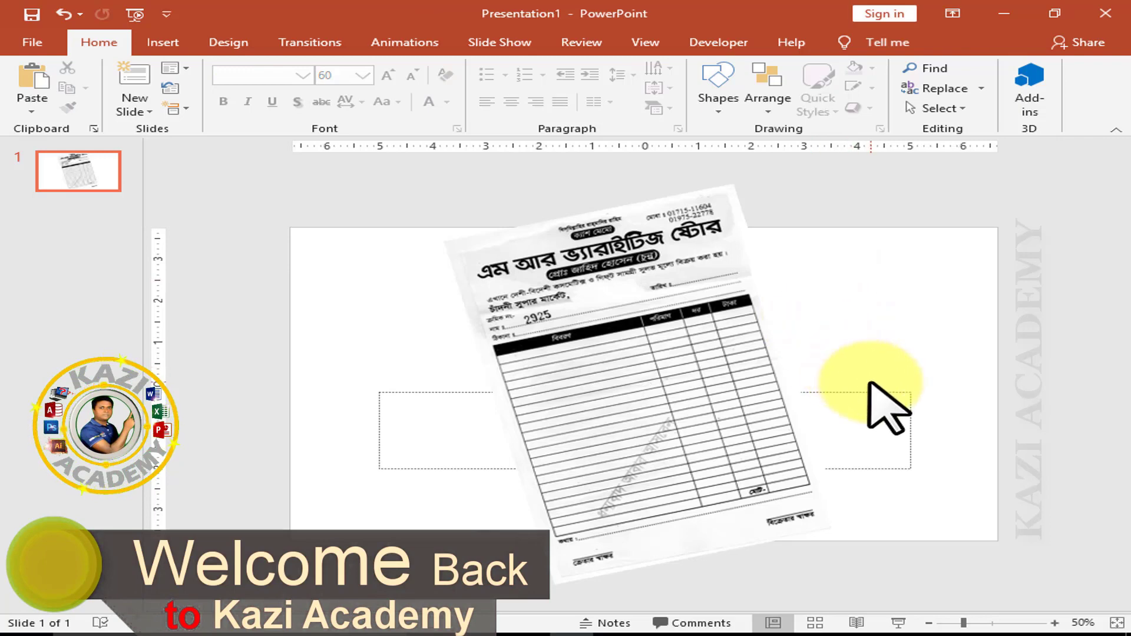
pyautogui.click(874, 388)
pyautogui.press('Delete')
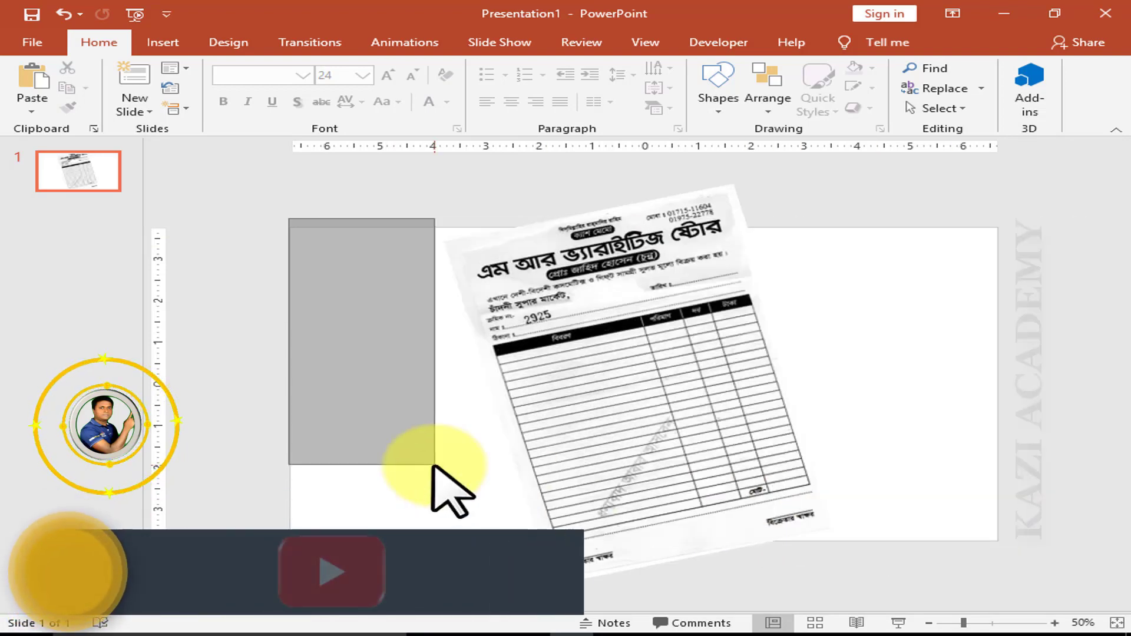
# Step: Move the cash memo picture off the slide to its left side
pyautogui.moveTo(1097, 512)
pyautogui.mouseDown()
pyautogui.moveTo(386, 449)
pyautogui.moveTo(1055, 531)
pyautogui.moveTo(1069, 521)
pyautogui.mouseUp()
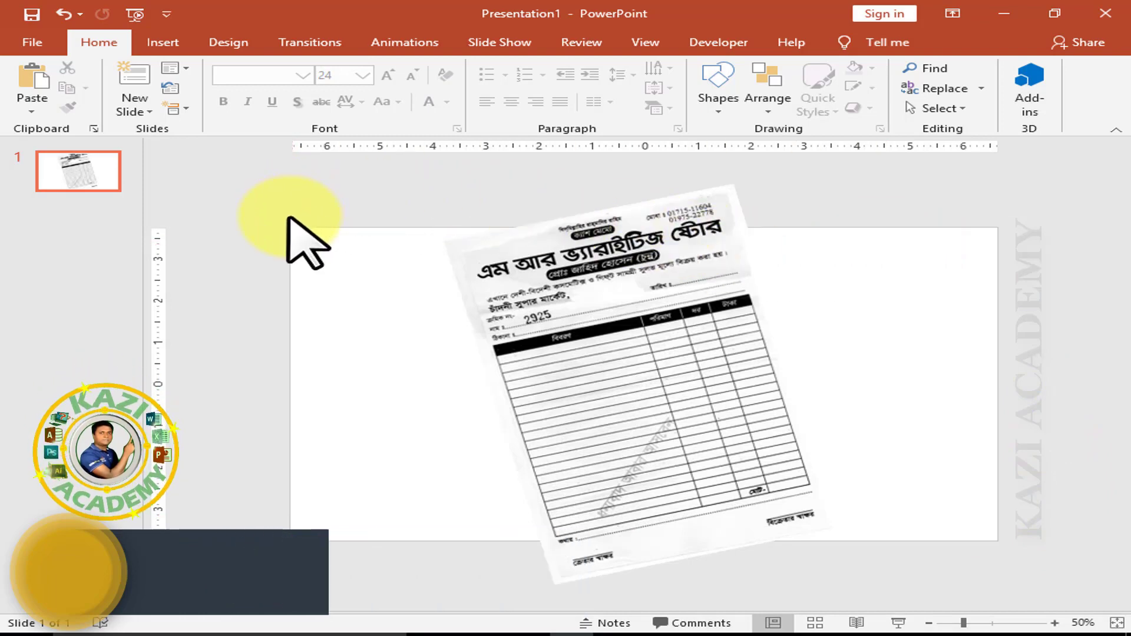
pyautogui.moveTo(290, 218)
pyautogui.mouseDown()
pyautogui.moveTo(368, 439)
pyautogui.moveTo(450, 601)
pyautogui.moveTo(652, 606)
pyautogui.moveTo(637, 586)
pyautogui.mouseUp()
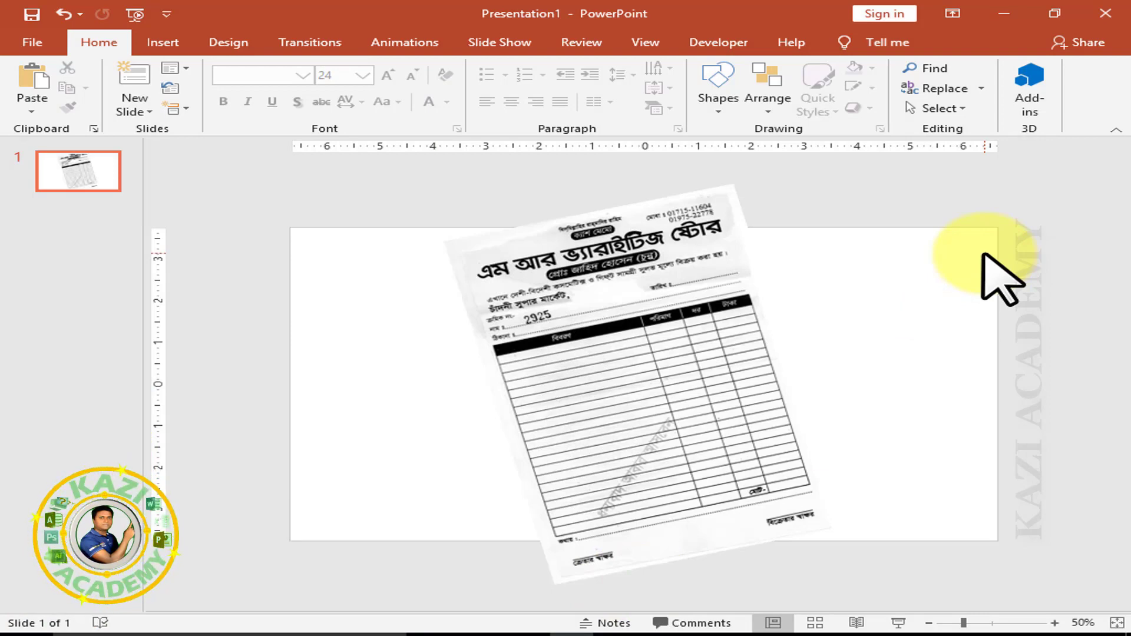
pyautogui.click(623, 425)
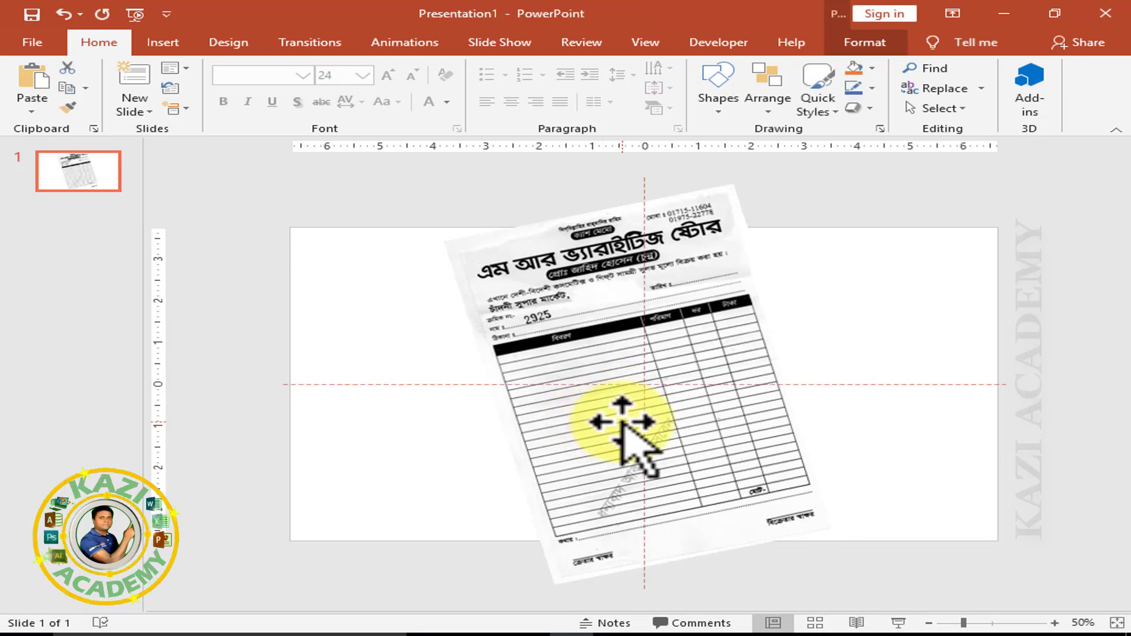
pyautogui.moveTo(623, 425); pyautogui.dragTo(407, 413)
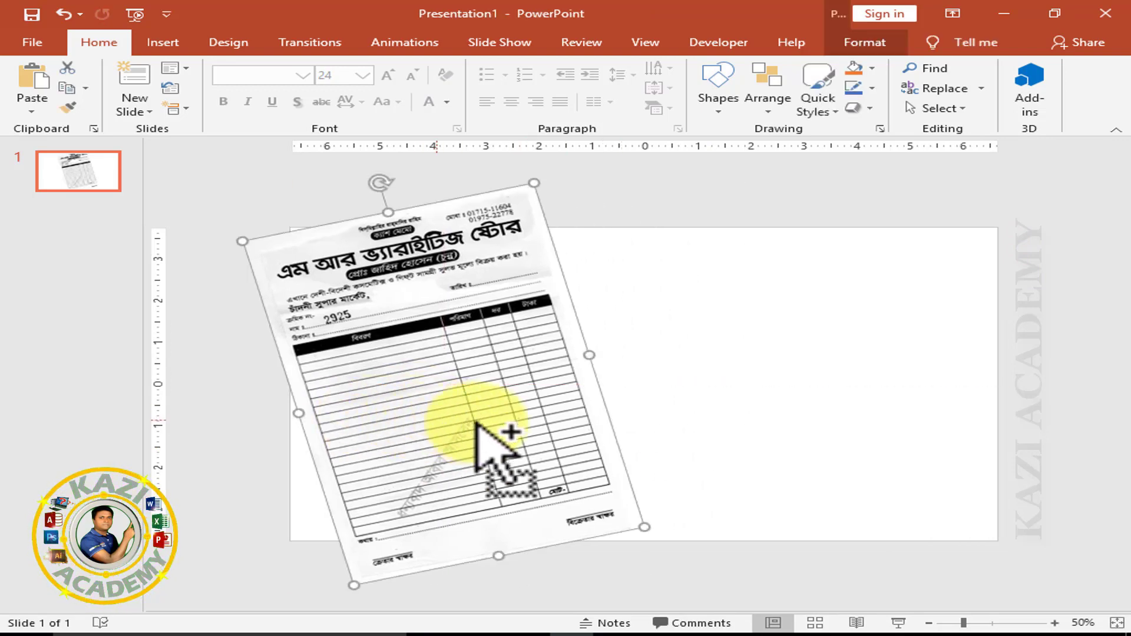
pyautogui.keyDown('ctrl'); pyautogui.scroll(-2, 484, 425); pyautogui.keyUp('ctrl')
pyautogui.moveTo(516, 420); pyautogui.dragTo(318, 392)
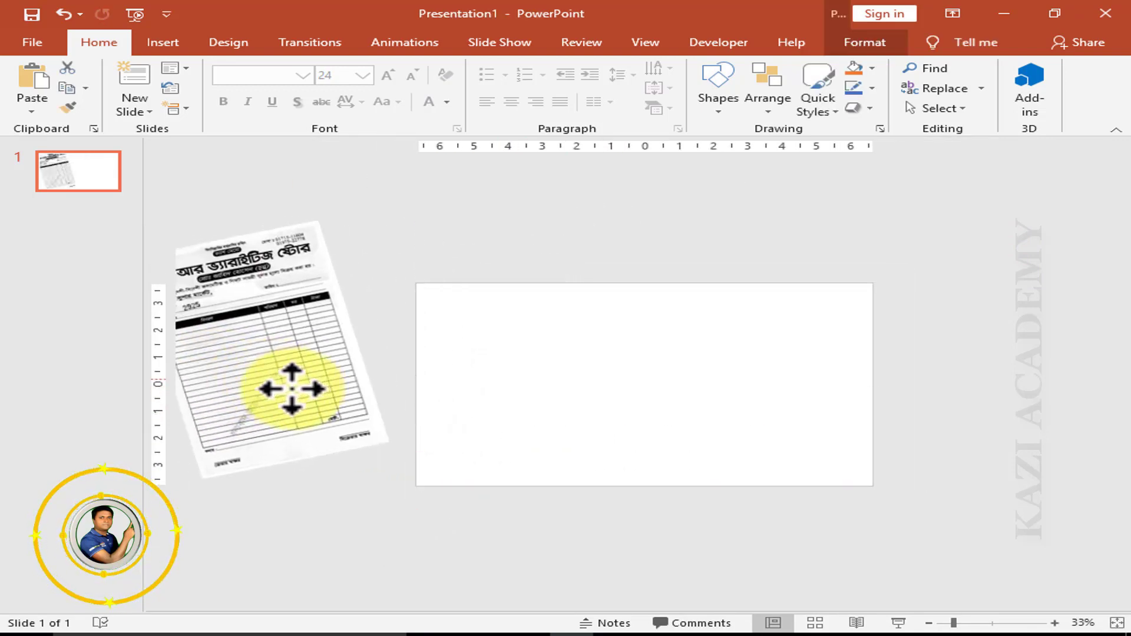
# Step: Rotate the cash memo picture upright, nudge it into place, and deselect it
pyautogui.moveTo(274, 208)
pyautogui.mouseDown()
pyautogui.moveTo(324, 214)
pyautogui.moveTo(303, 203)
pyautogui.mouseUp()
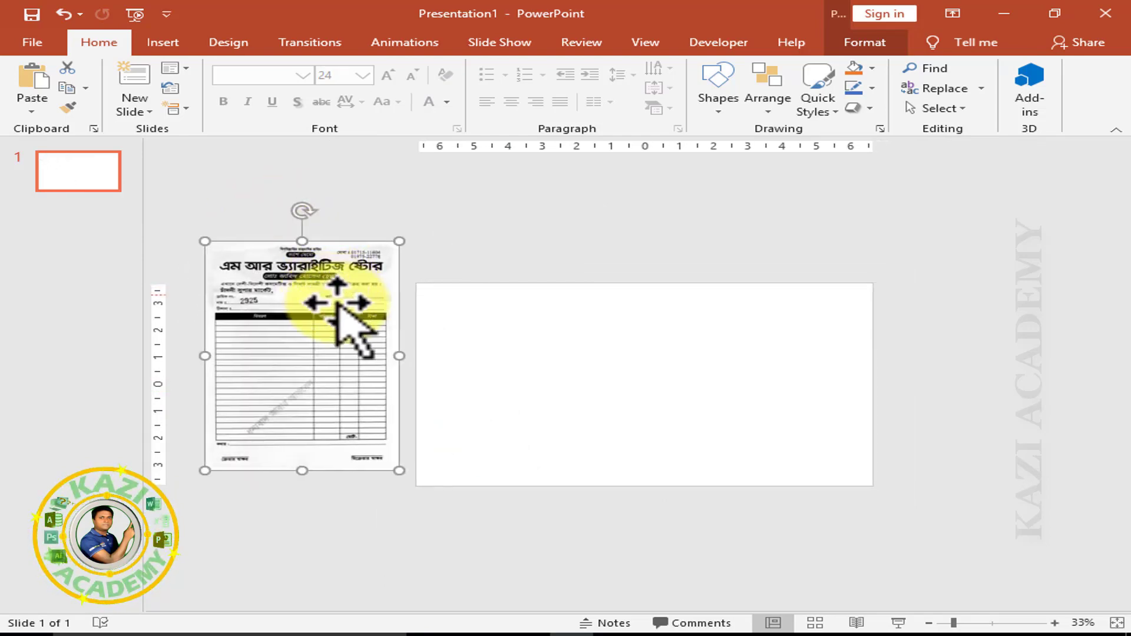
pyautogui.moveTo(345, 308); pyautogui.dragTo(340, 318)
pyautogui.moveTo(516, 189); pyautogui.dragTo(816, 561)
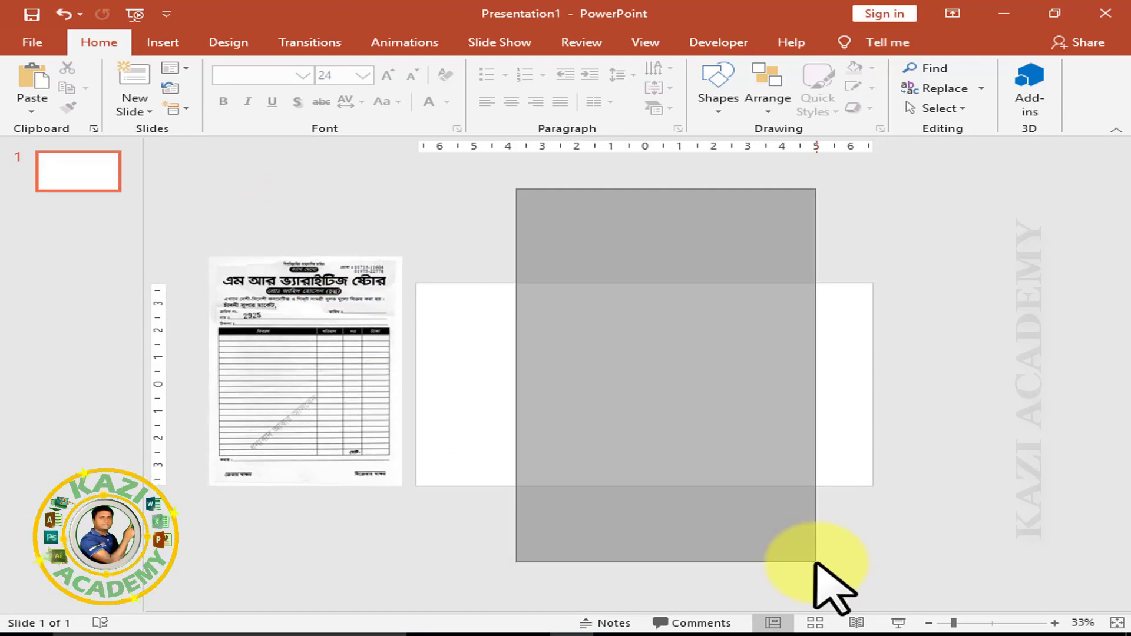
pyautogui.click(354, 353)
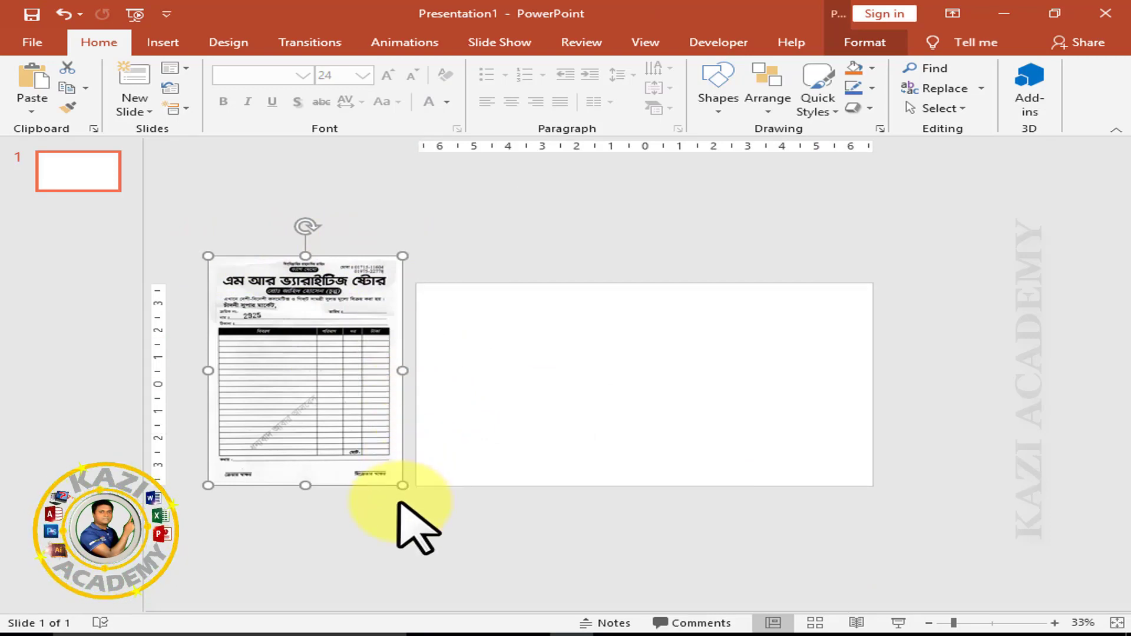
pyautogui.click(664, 325)
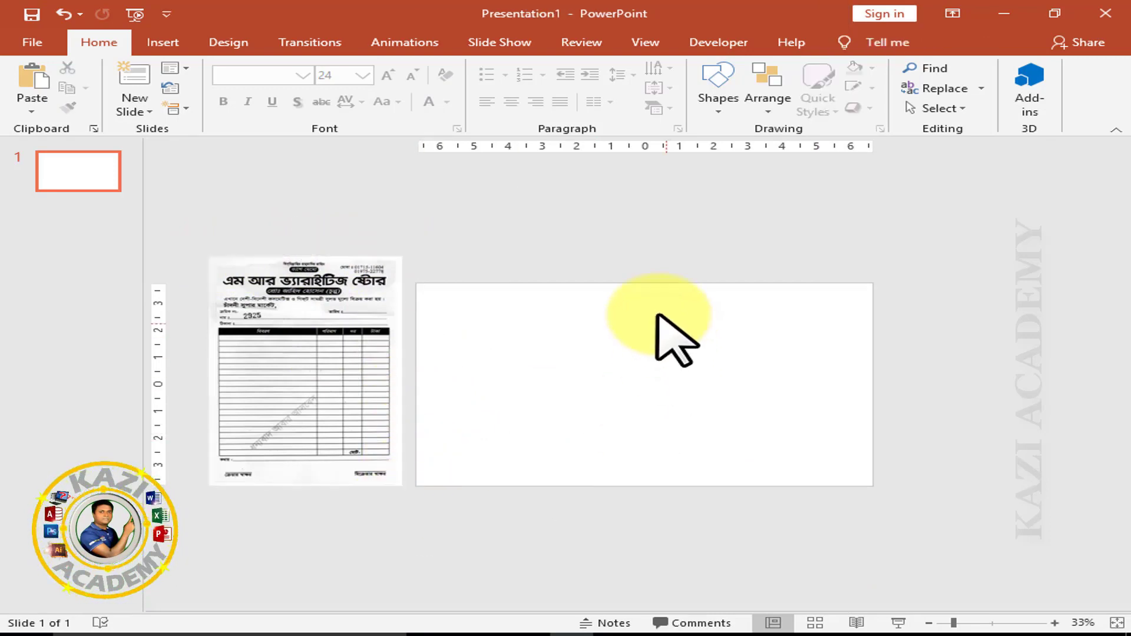
# Step: Check the Design tab's Custom Slide Size settings and cancel, keeping the widescreen size
pyautogui.click(229, 43)
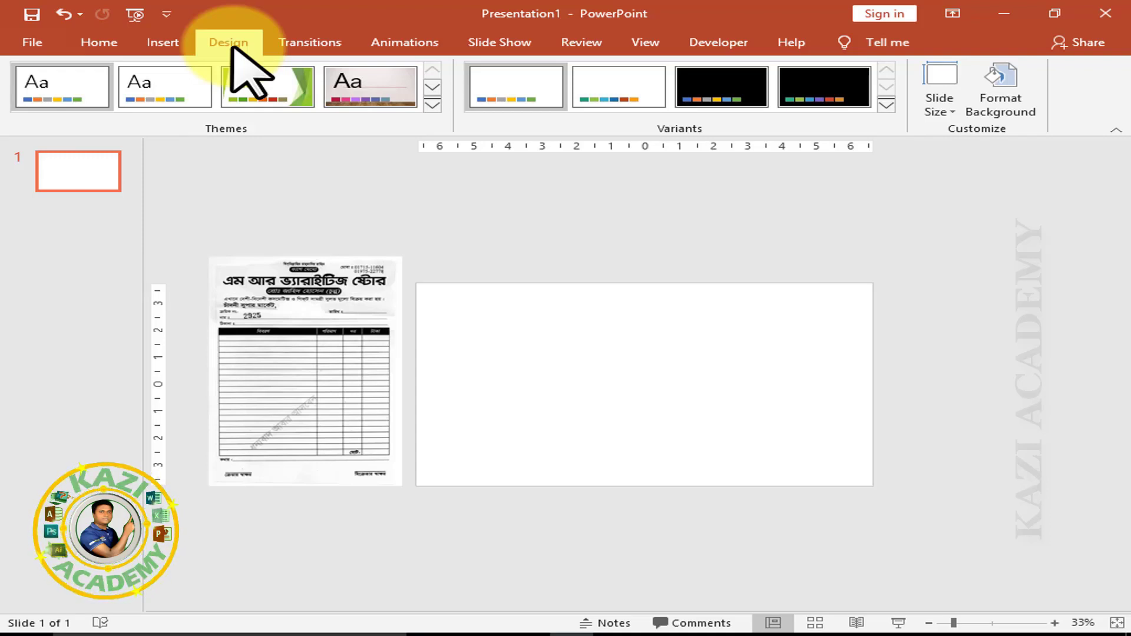
pyautogui.click(941, 106)
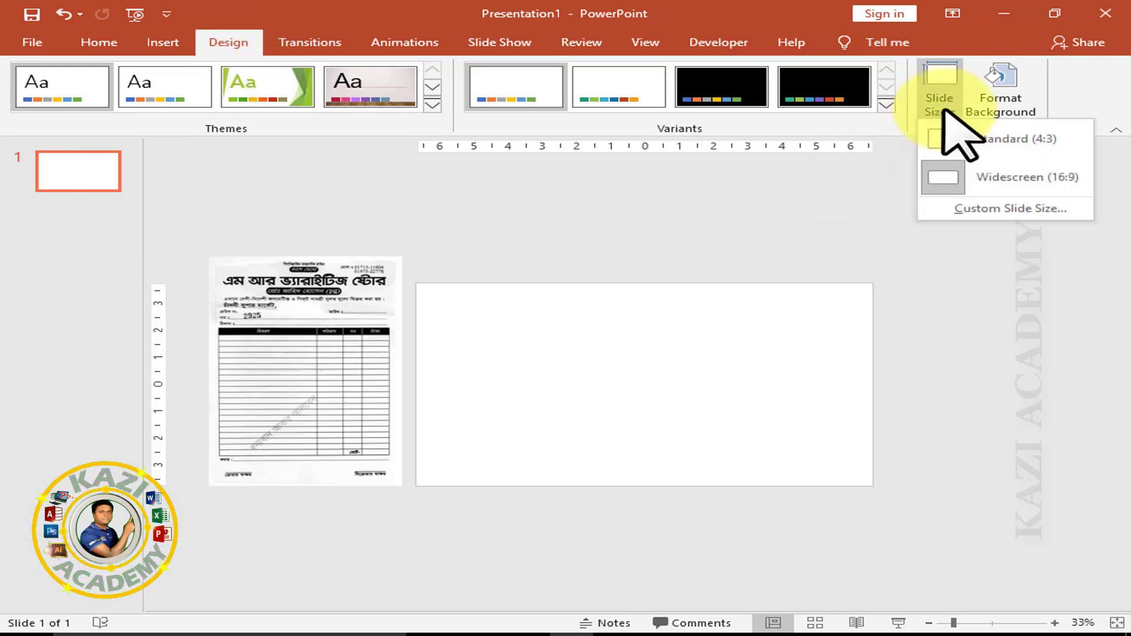
pyautogui.click(978, 210)
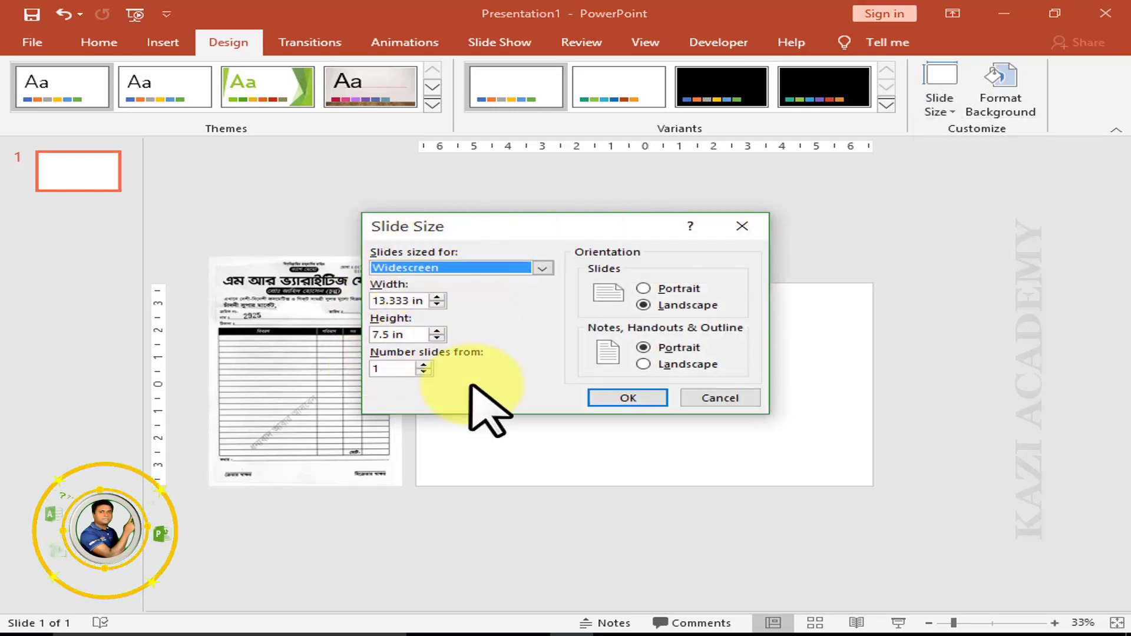
pyautogui.click(715, 396)
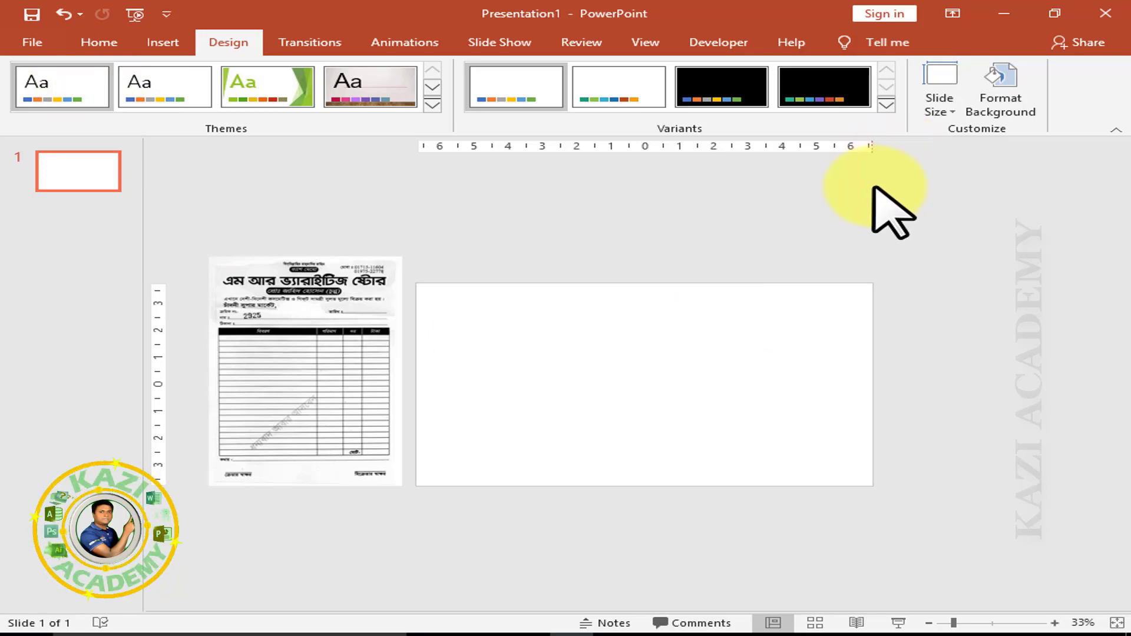
# Step: Set a custom 5.5 × 8 in portrait slide size, applied with Maximize scaling
pyautogui.click(941, 102)
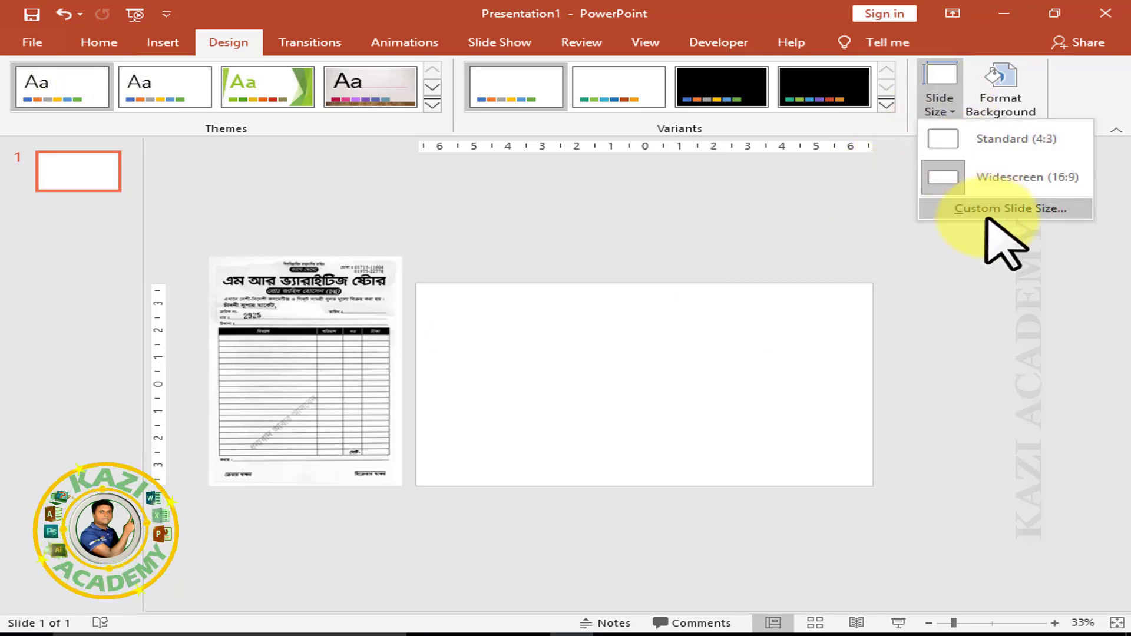
pyautogui.click(1018, 210)
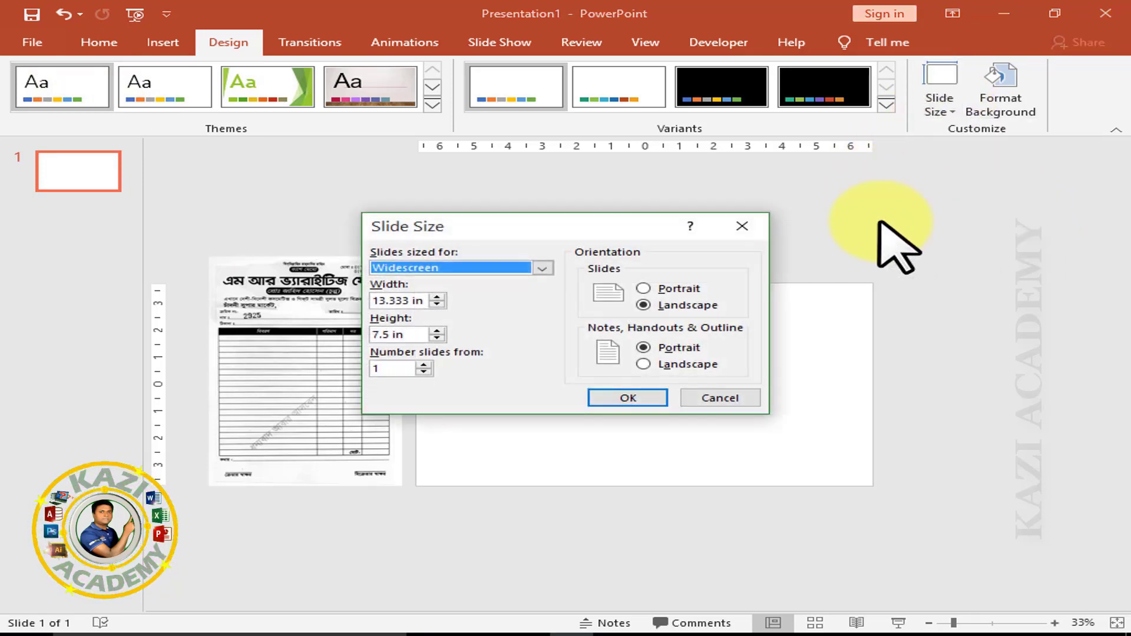
pyautogui.moveTo(640, 223); pyautogui.dragTo(797, 206)
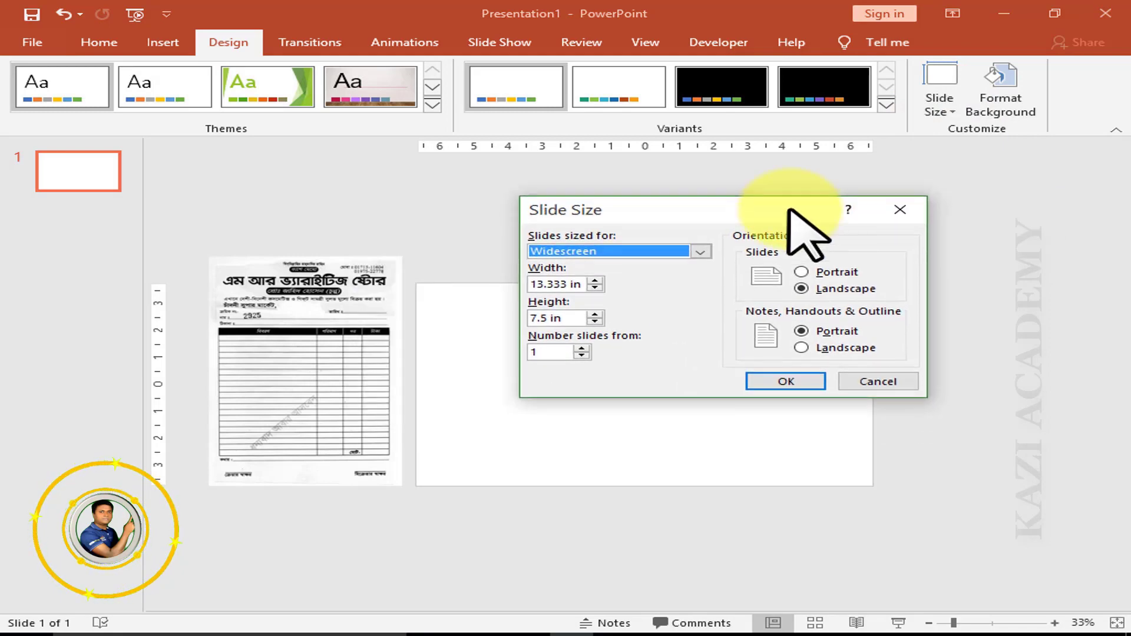
pyautogui.doubleClick(558, 284)
pyautogui.click(575, 313)
pyautogui.write('8')
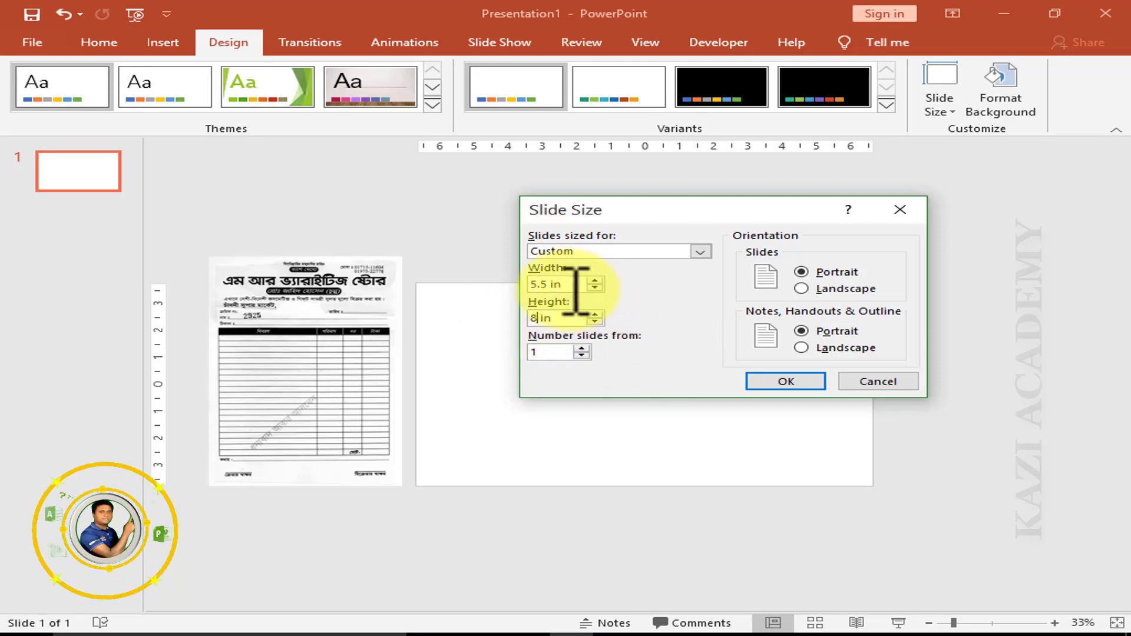
pyautogui.click(536, 318)
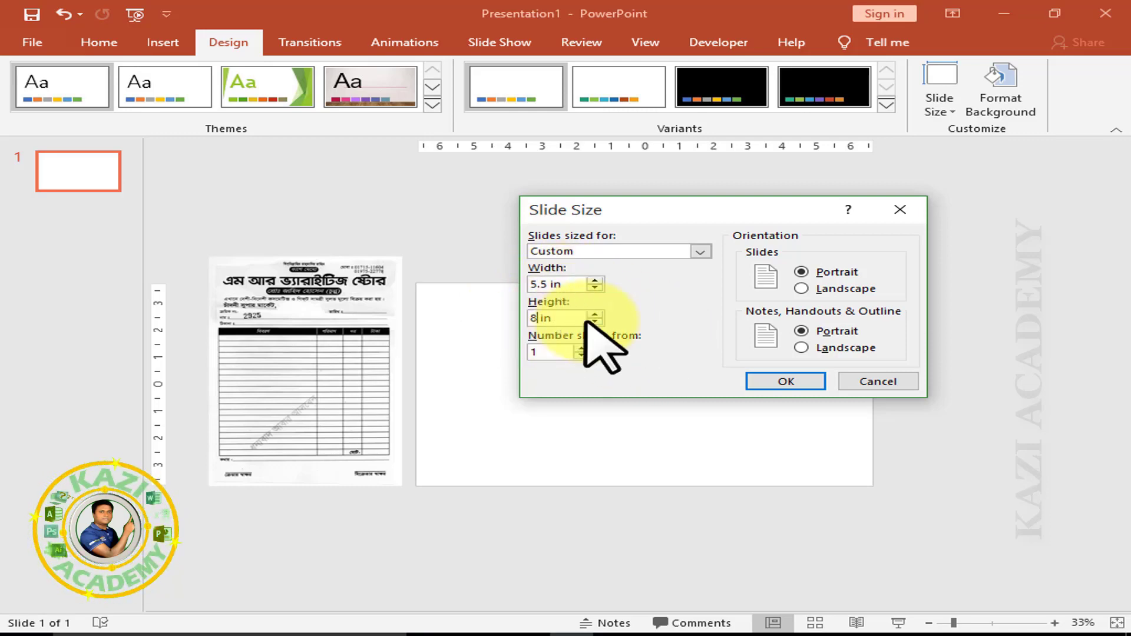
pyautogui.click(786, 381)
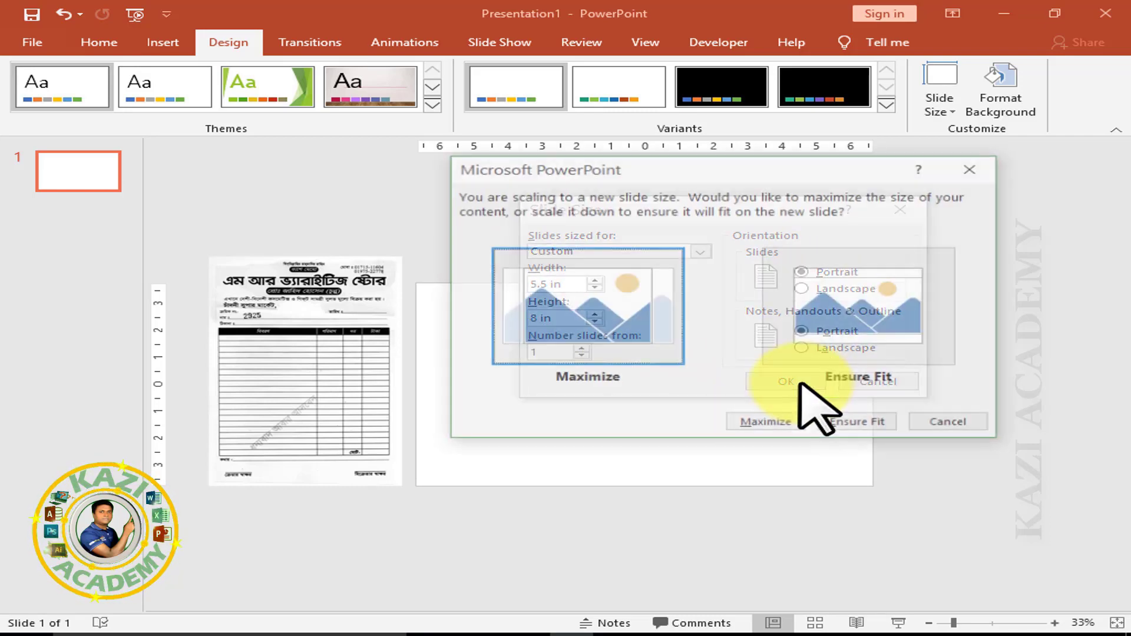
pyautogui.click(630, 357)
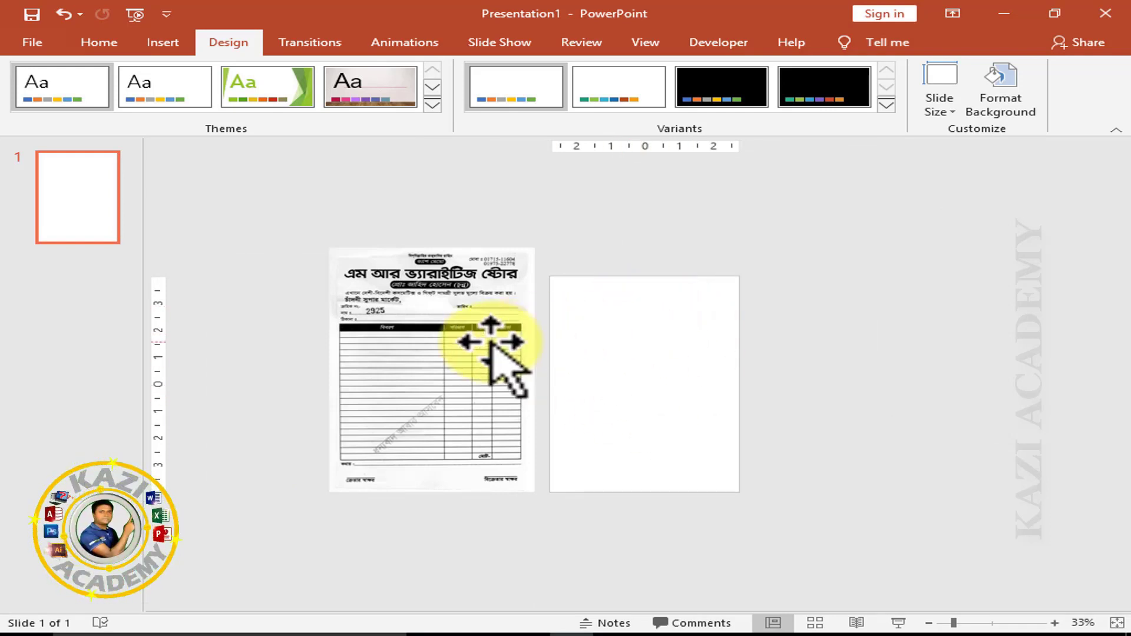
# Step: Resize the receipt picture to roughly match the portrait slide's height
pyautogui.moveTo(491, 342)
pyautogui.mouseDown()
pyautogui.moveTo(696, 352)
pyautogui.moveTo(458, 327)
pyautogui.mouseUp()
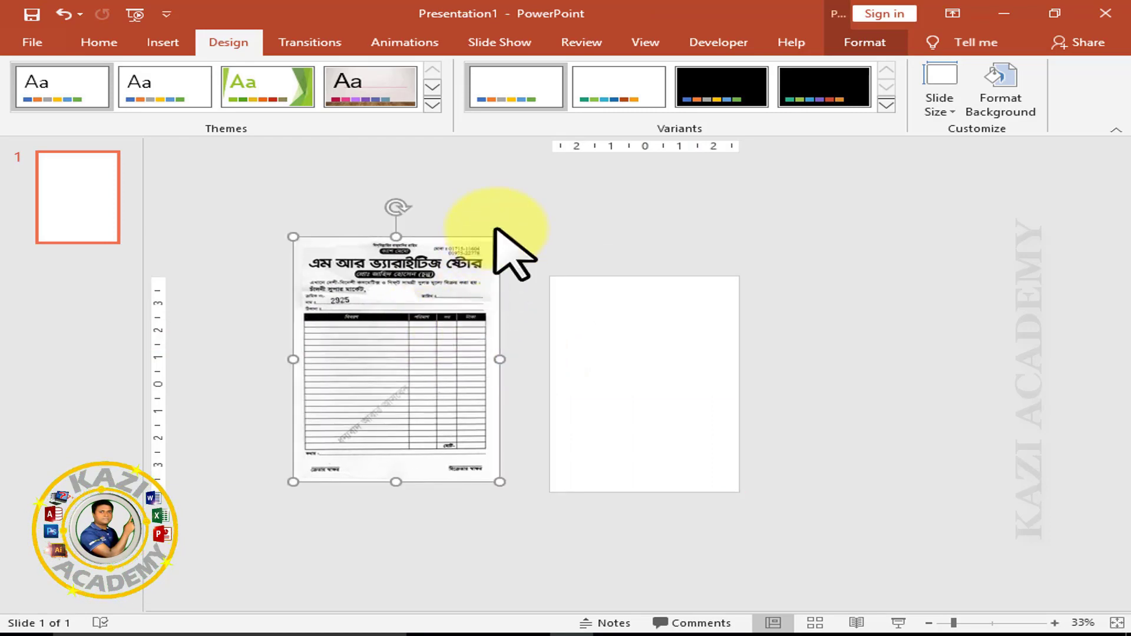
pyautogui.moveTo(500, 237)
pyautogui.mouseDown()
pyautogui.moveTo(466, 287)
pyautogui.moveTo(468, 275)
pyautogui.mouseUp()
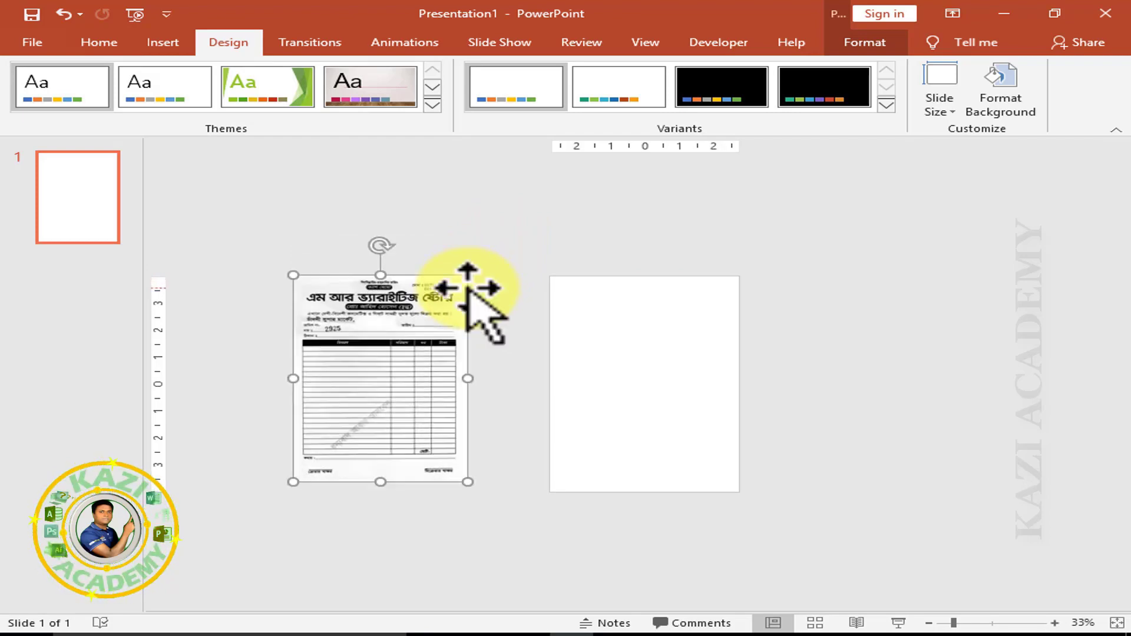
pyautogui.moveTo(468, 482); pyautogui.dragTo(477, 492)
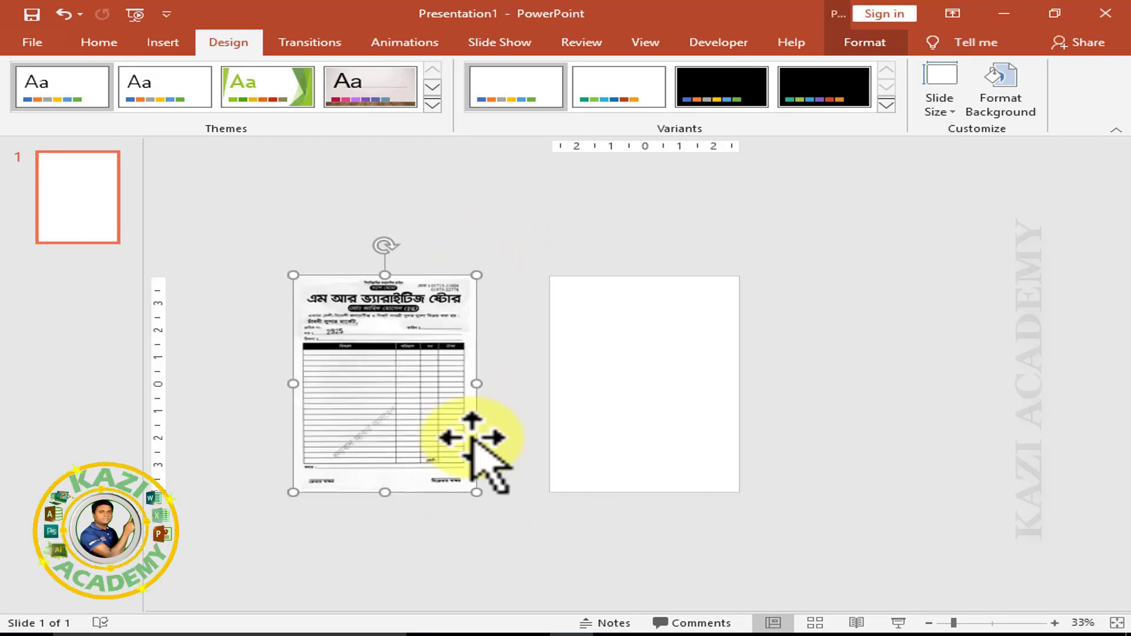
pyautogui.moveTo(475, 277); pyautogui.dragTo(472, 274)
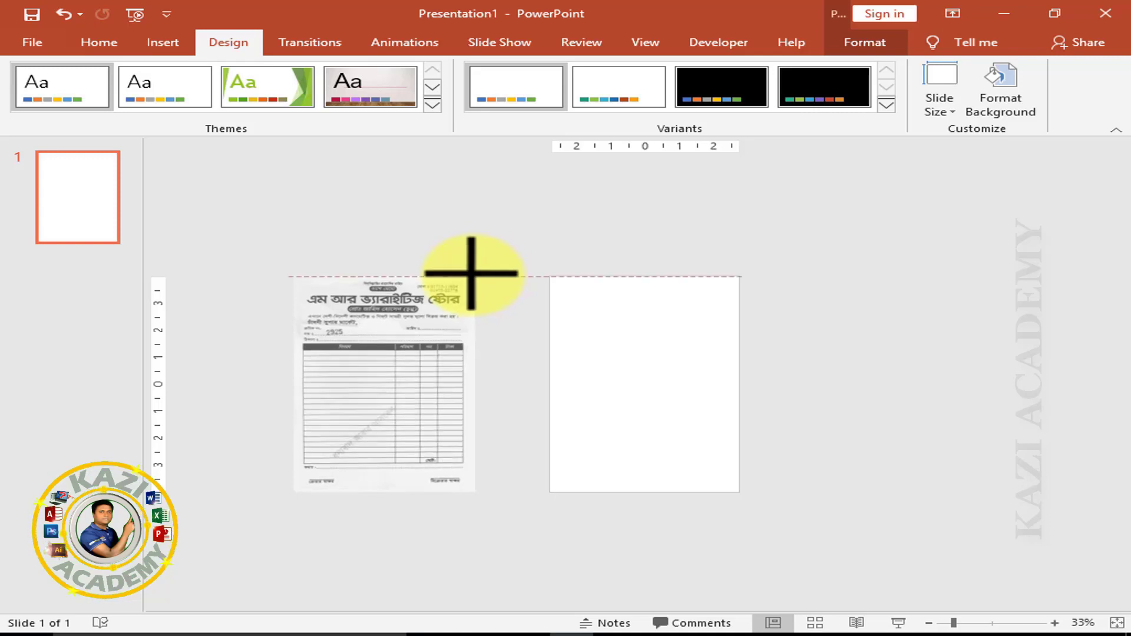
pyautogui.click(669, 379)
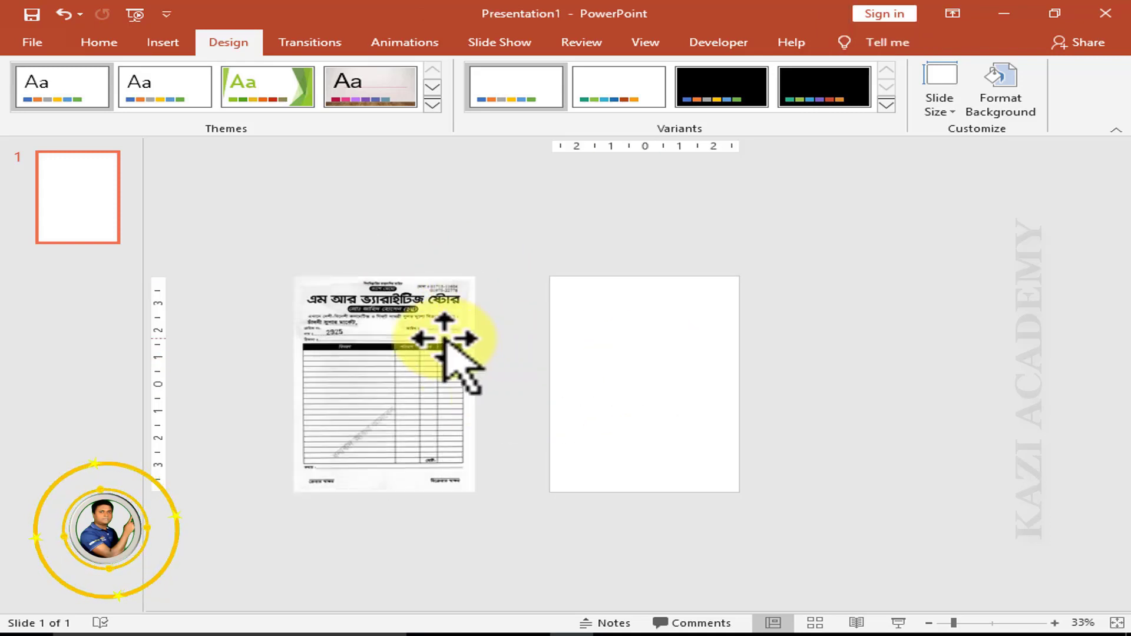
# Step: Place the receipt picture just above the blank portrait slide
pyautogui.moveTo(455, 354); pyautogui.dragTo(498, 340)
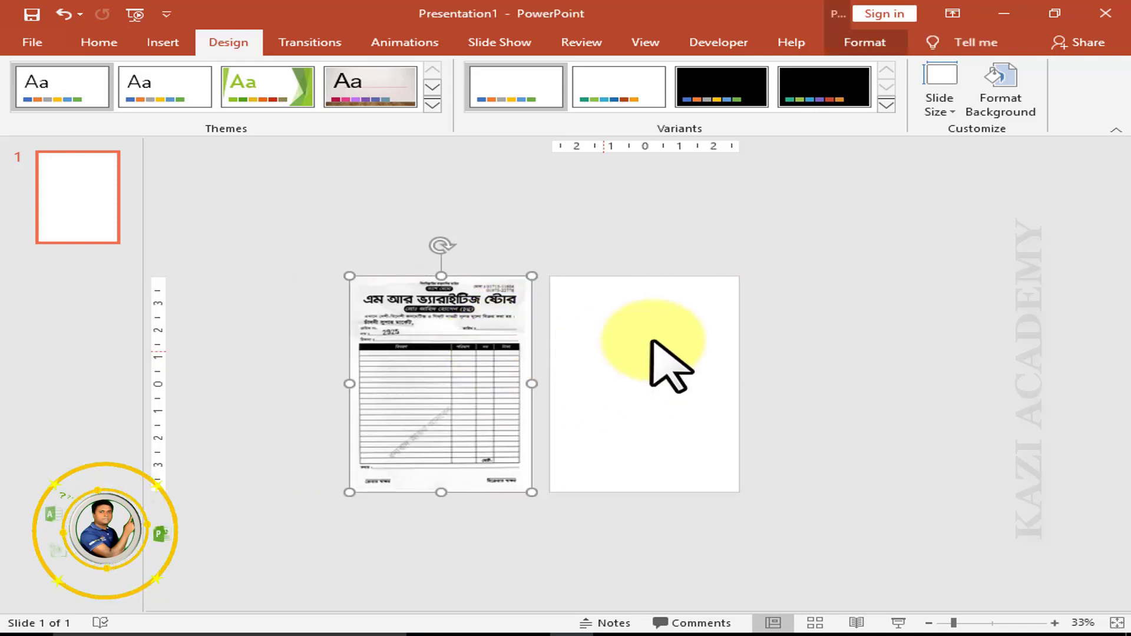
pyautogui.click(804, 385)
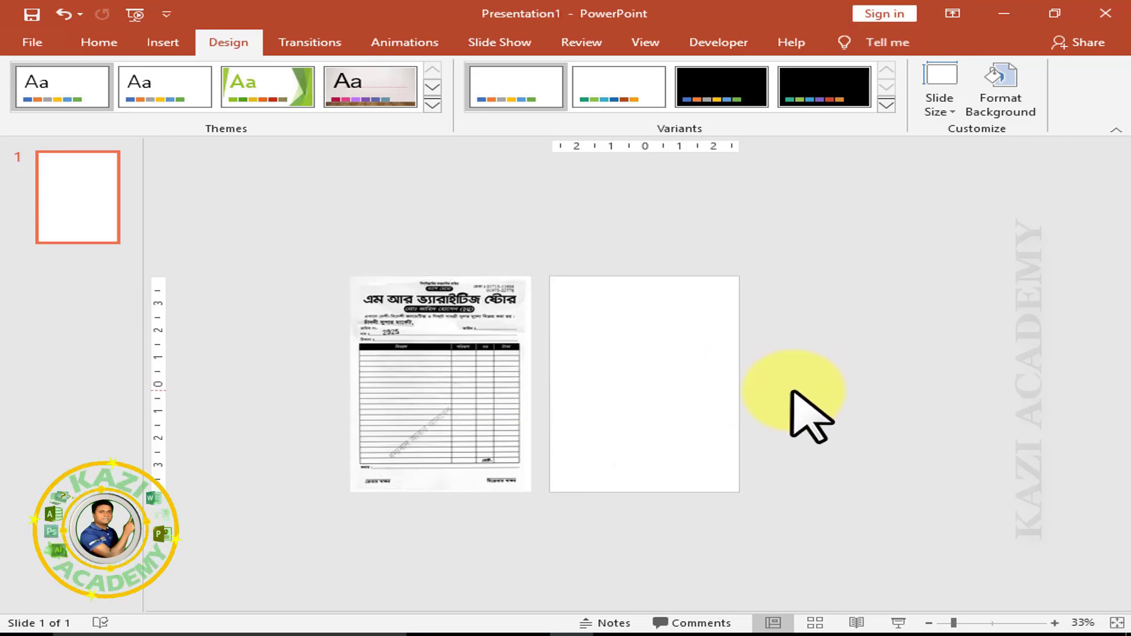
pyautogui.keyDown('ctrl'); pyautogui.scroll(3, 777, 391); pyautogui.keyUp('ctrl')
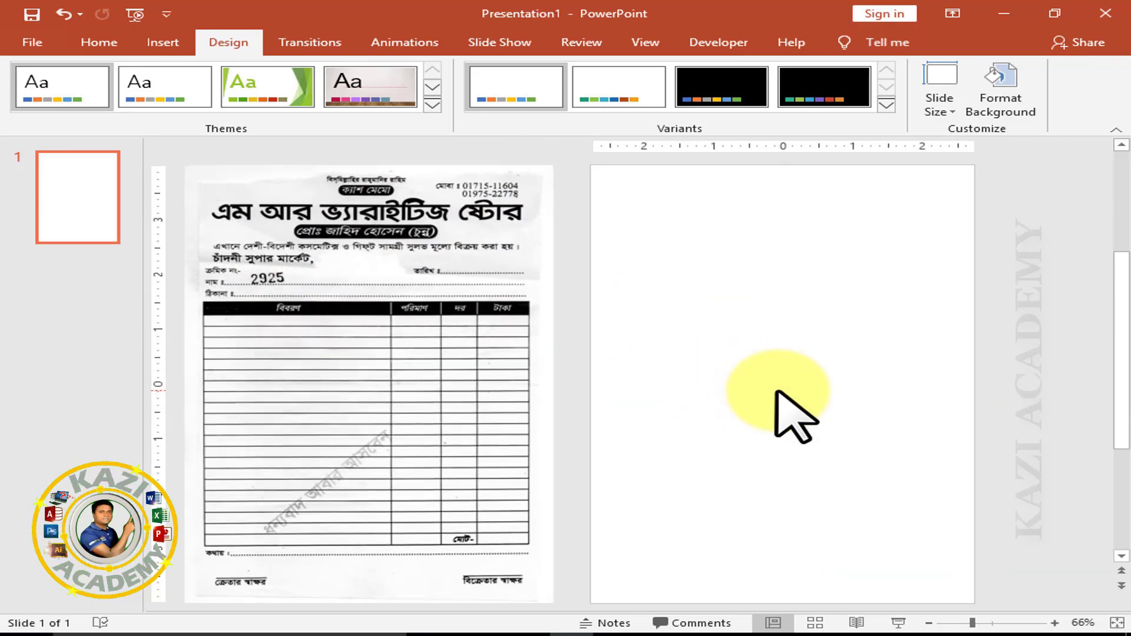
pyautogui.scroll(1, 776, 392)
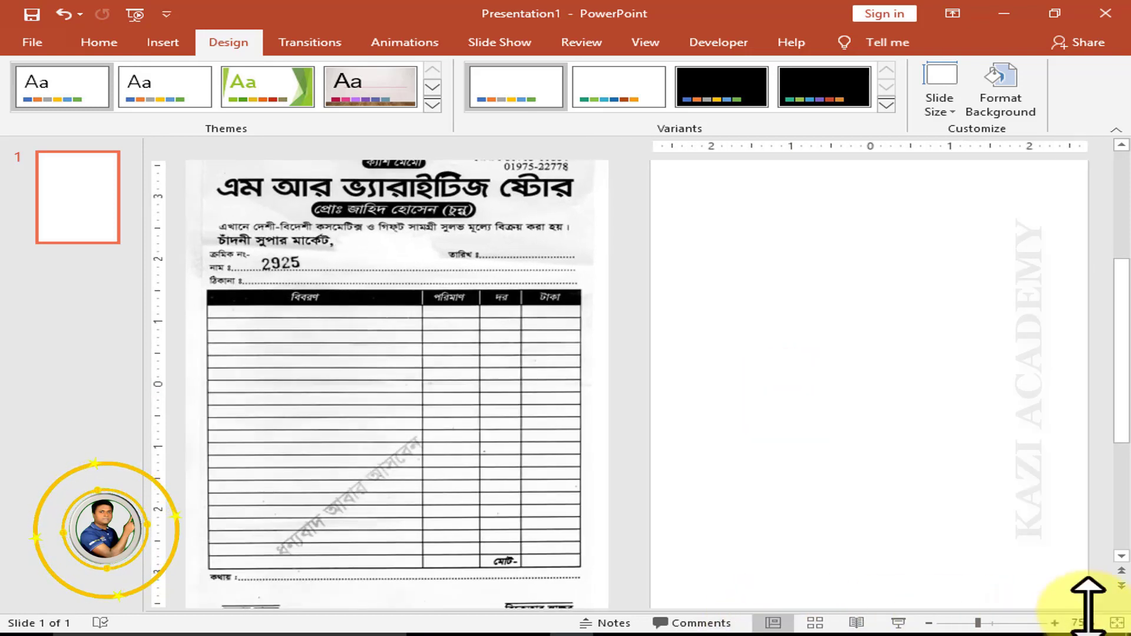
pyautogui.keyDown('ctrl'); pyautogui.scroll(5, 986, 570); pyautogui.keyUp('ctrl')
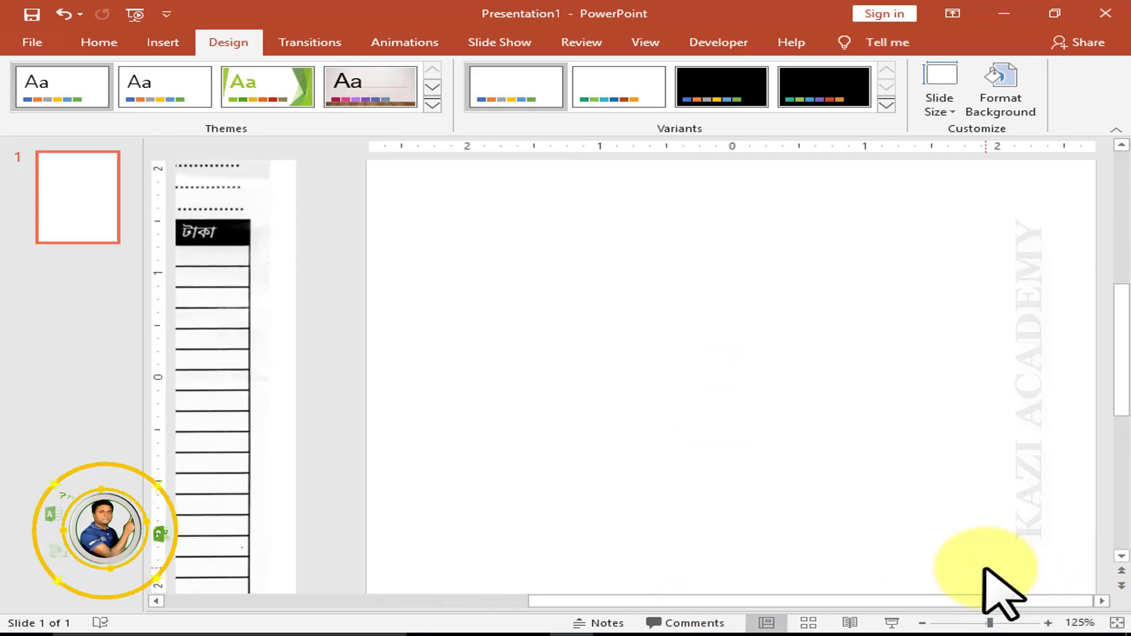
pyautogui.keyDown('ctrl'); pyautogui.scroll(-3, 919, 609); pyautogui.keyUp('ctrl')
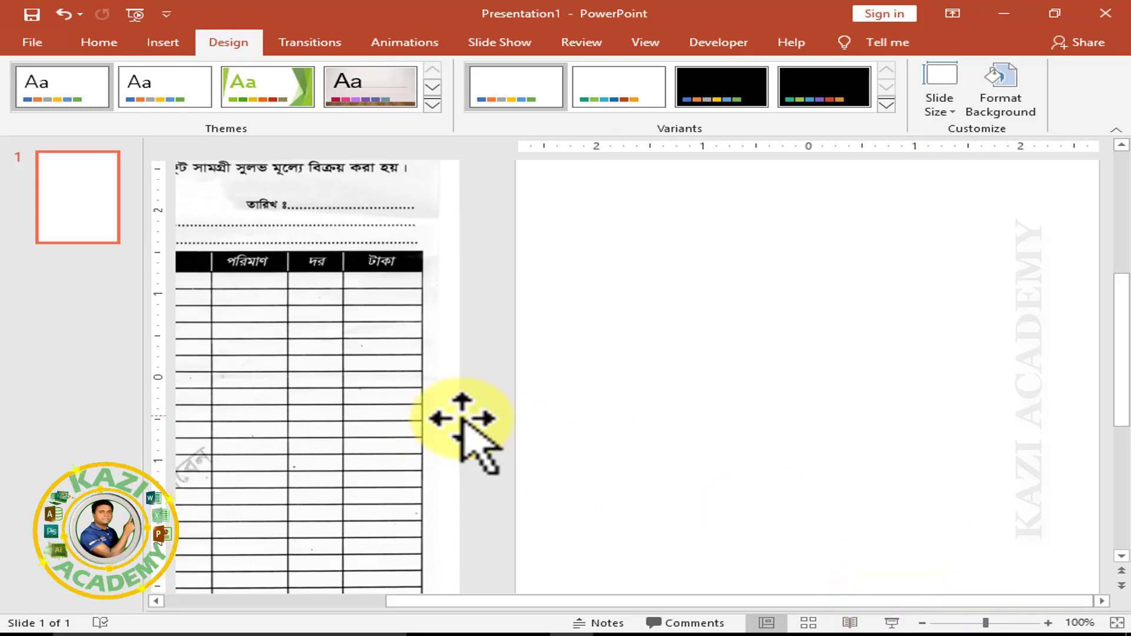
pyautogui.keyDown('ctrl'); pyautogui.scroll(-4, 720, 468); pyautogui.keyUp('ctrl')
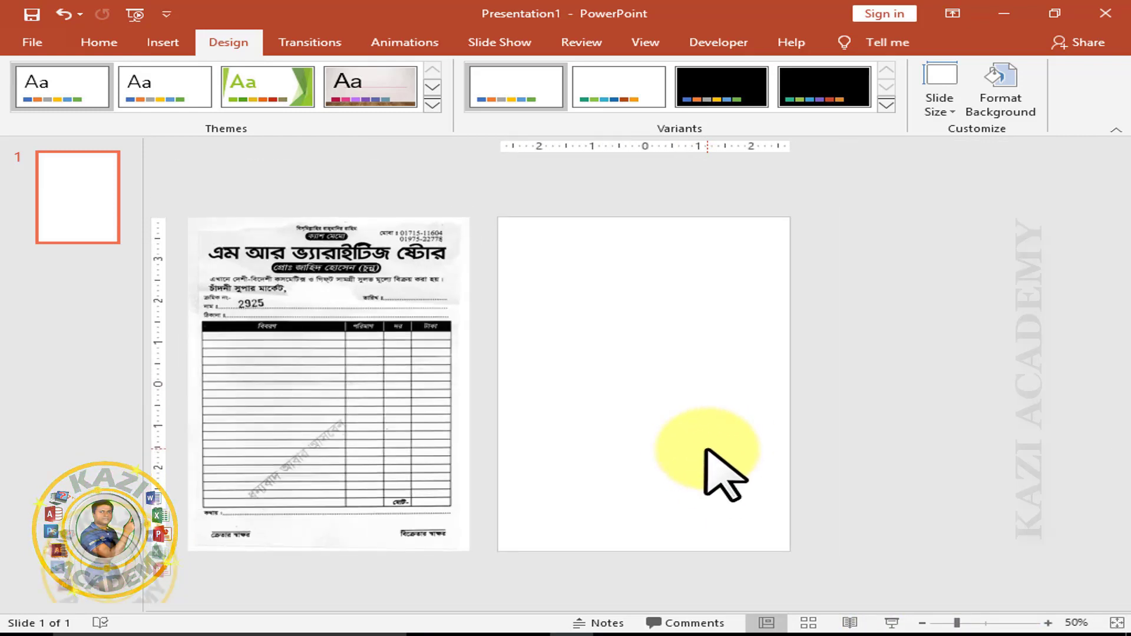
pyautogui.keyDown('ctrl'); pyautogui.scroll(-3, 383, 406); pyautogui.keyUp('ctrl')
pyautogui.moveTo(441, 405)
pyautogui.mouseDown()
pyautogui.moveTo(605, 237)
pyautogui.moveTo(667, 323)
pyautogui.moveTo(641, 268)
pyautogui.mouseUp()
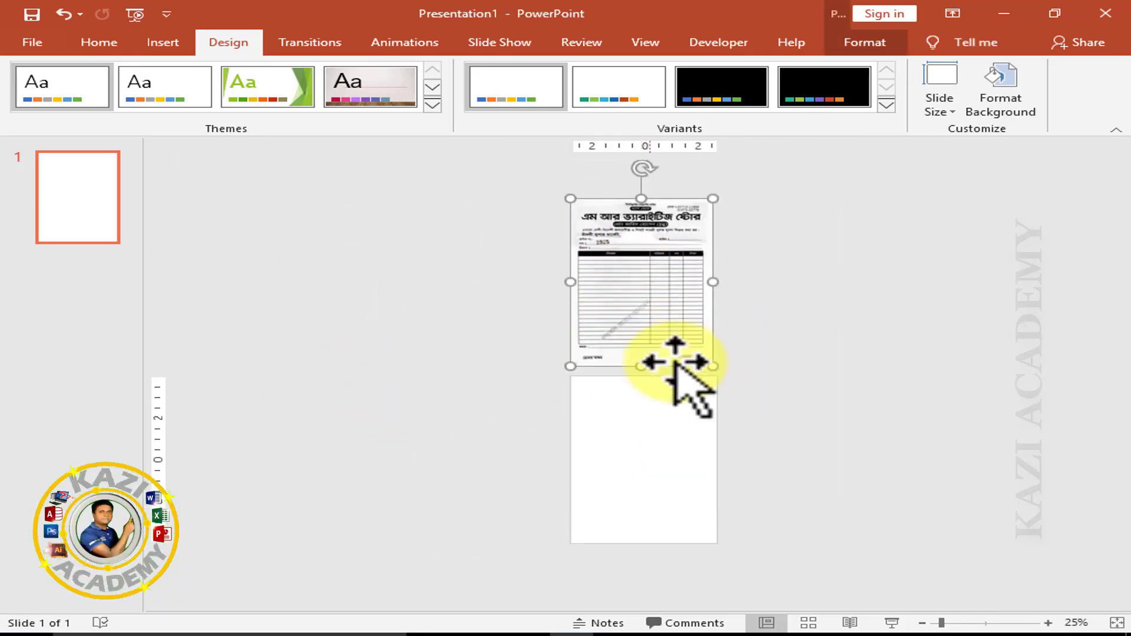
pyautogui.click(745, 448)
pyautogui.scroll(8, 745, 440)
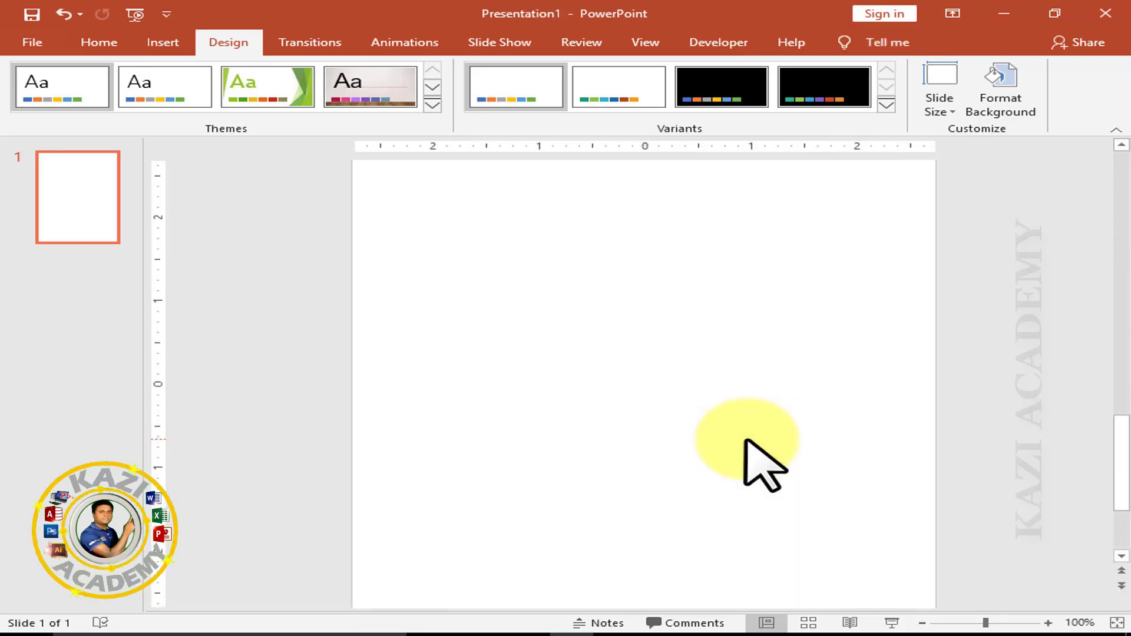
# Step: Draw a thin full-width rectangle bar flush with the slide's top edge
pyautogui.click(162, 42)
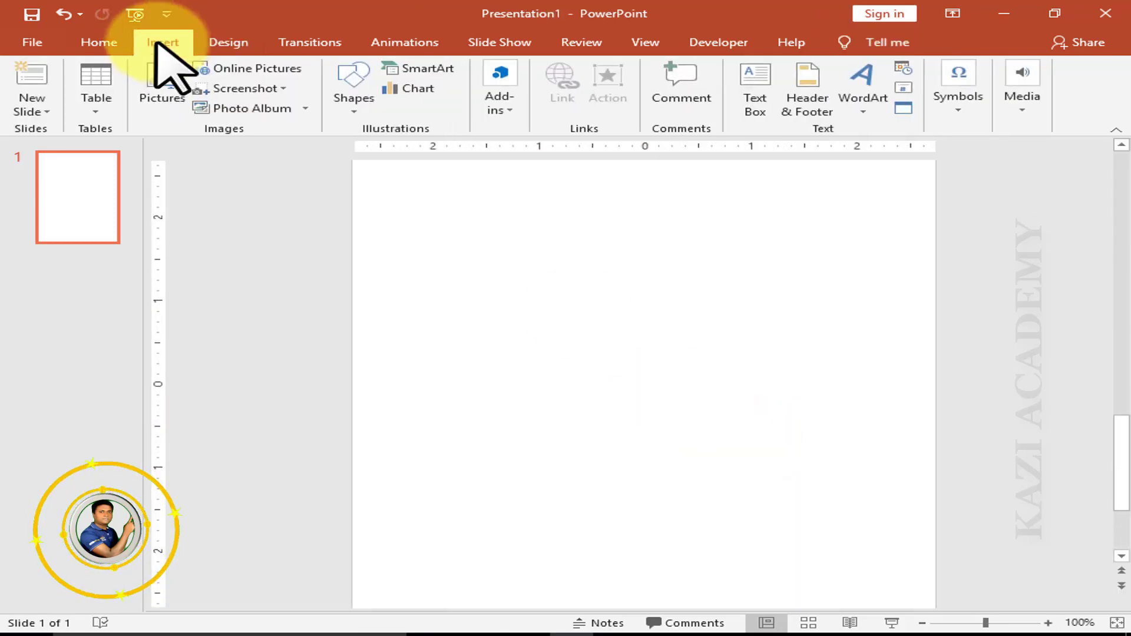
pyautogui.click(354, 103)
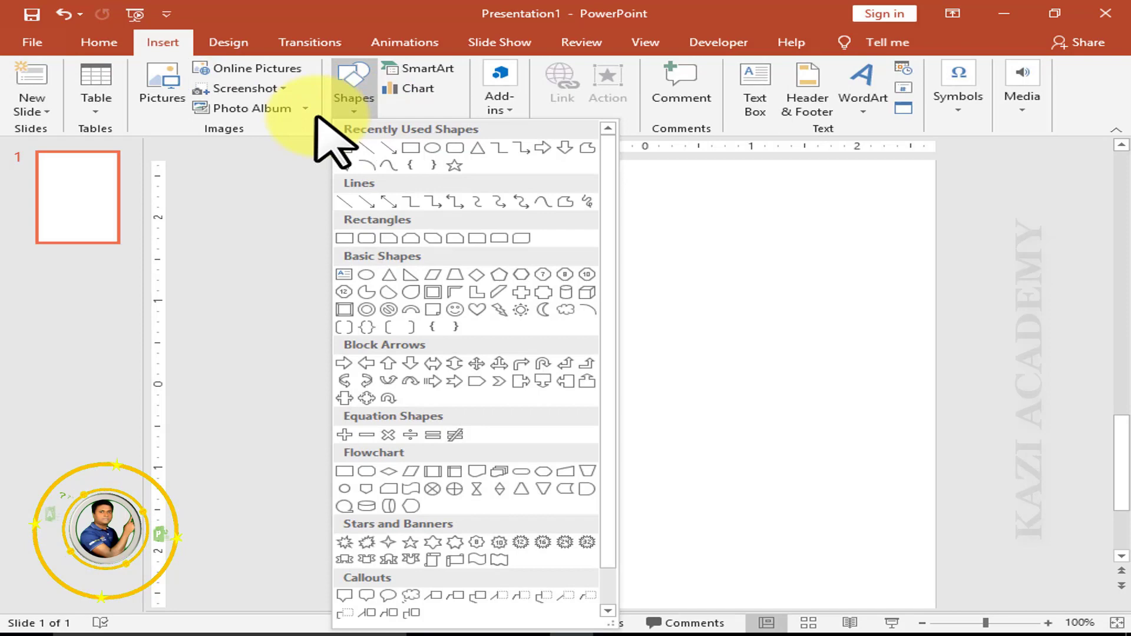
pyautogui.click(412, 148)
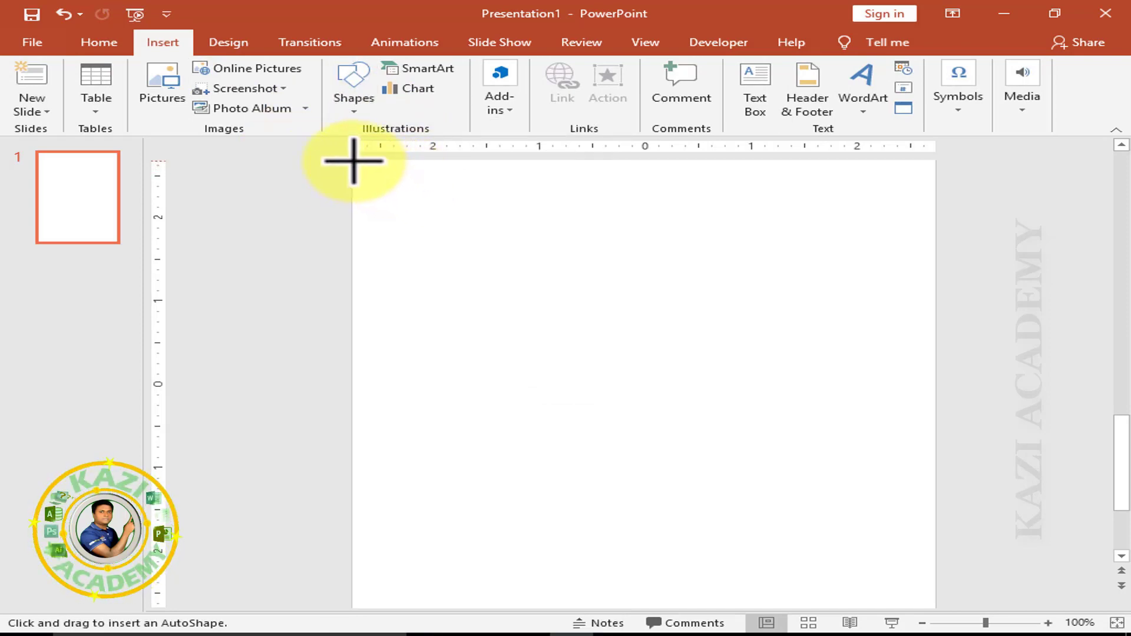
pyautogui.moveTo(353, 168); pyautogui.dragTo(934, 186)
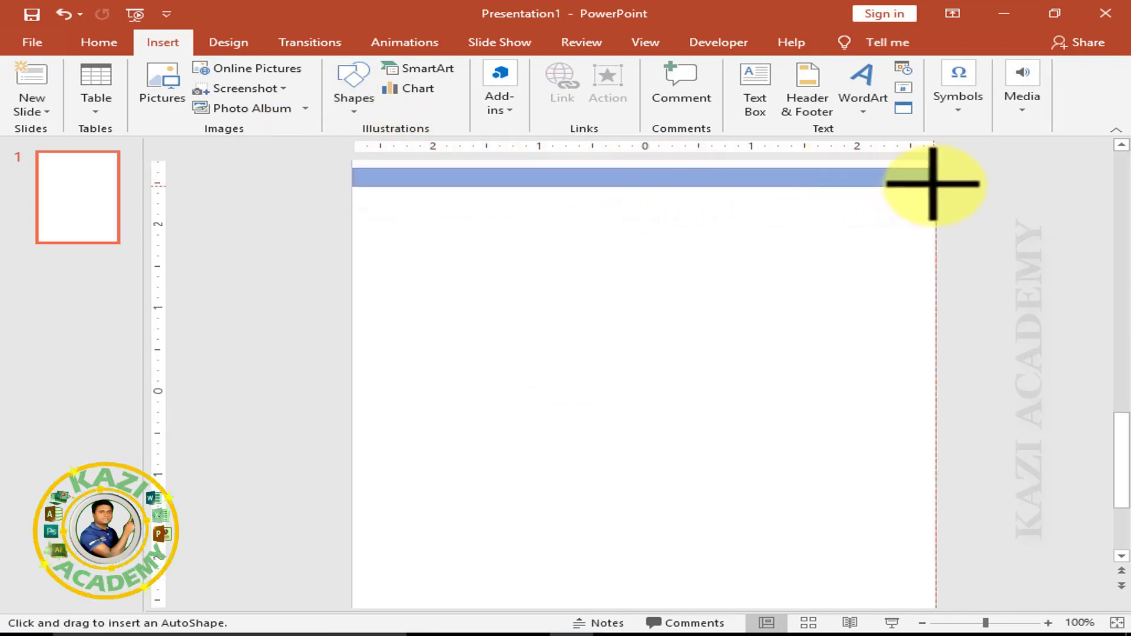
pyautogui.moveTo(934, 174); pyautogui.dragTo(935, 174)
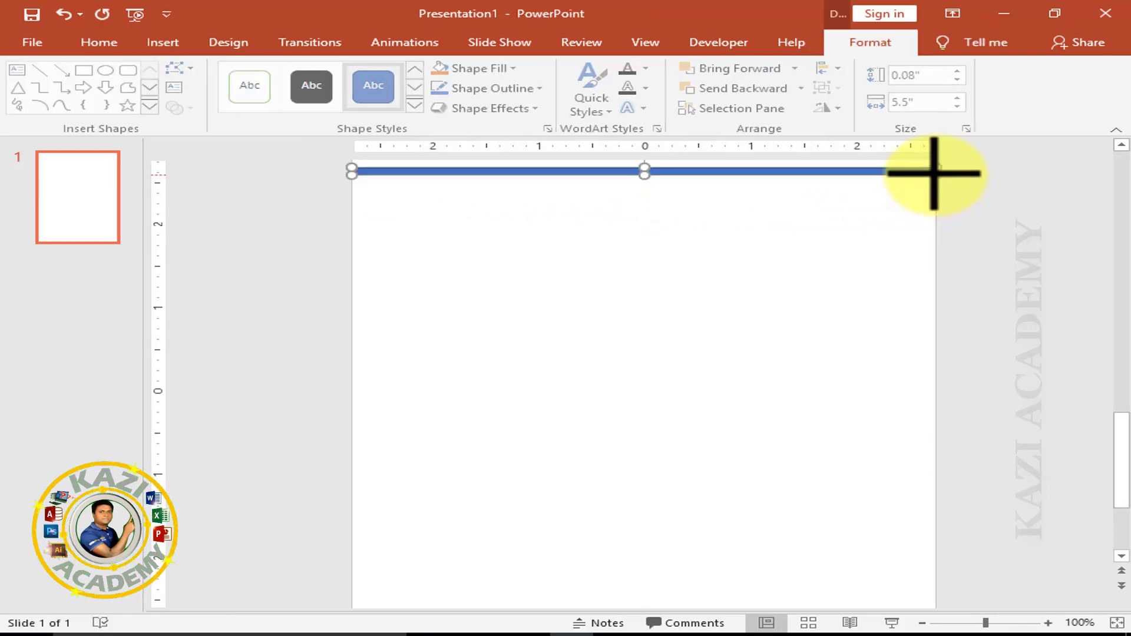
pyautogui.moveTo(644, 169); pyautogui.dragTo(634, 205)
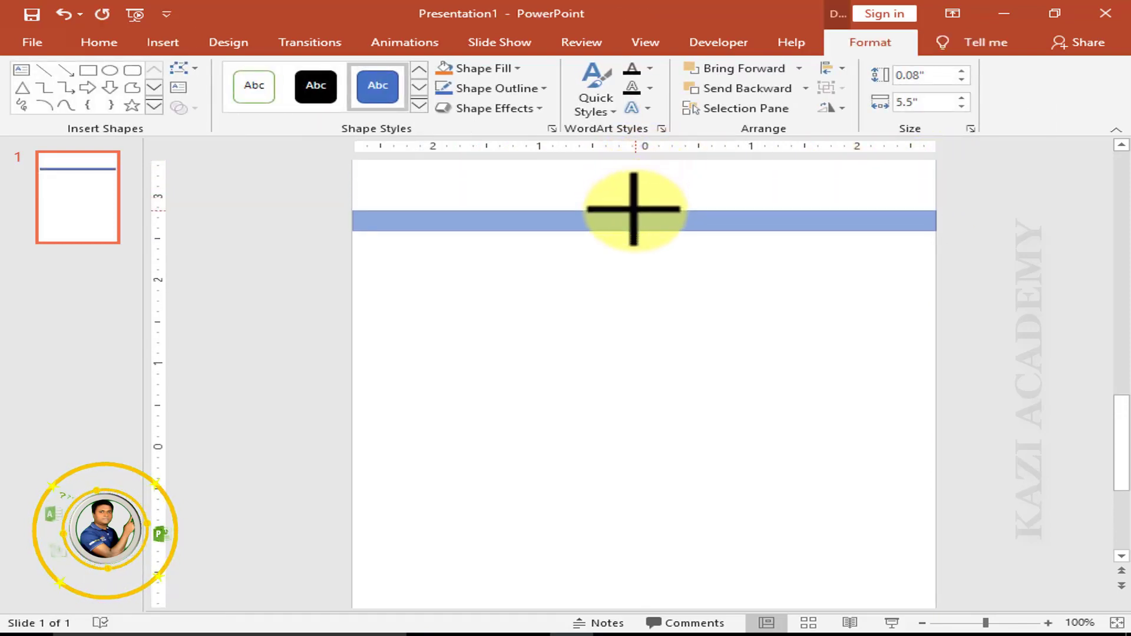
pyautogui.moveTo(633, 209)
pyautogui.mouseDown()
pyautogui.moveTo(633, 230)
pyautogui.moveTo(669, 215)
pyautogui.moveTo(666, 176)
pyautogui.moveTo(639, 187)
pyautogui.moveTo(640, 176)
pyautogui.mouseUp()
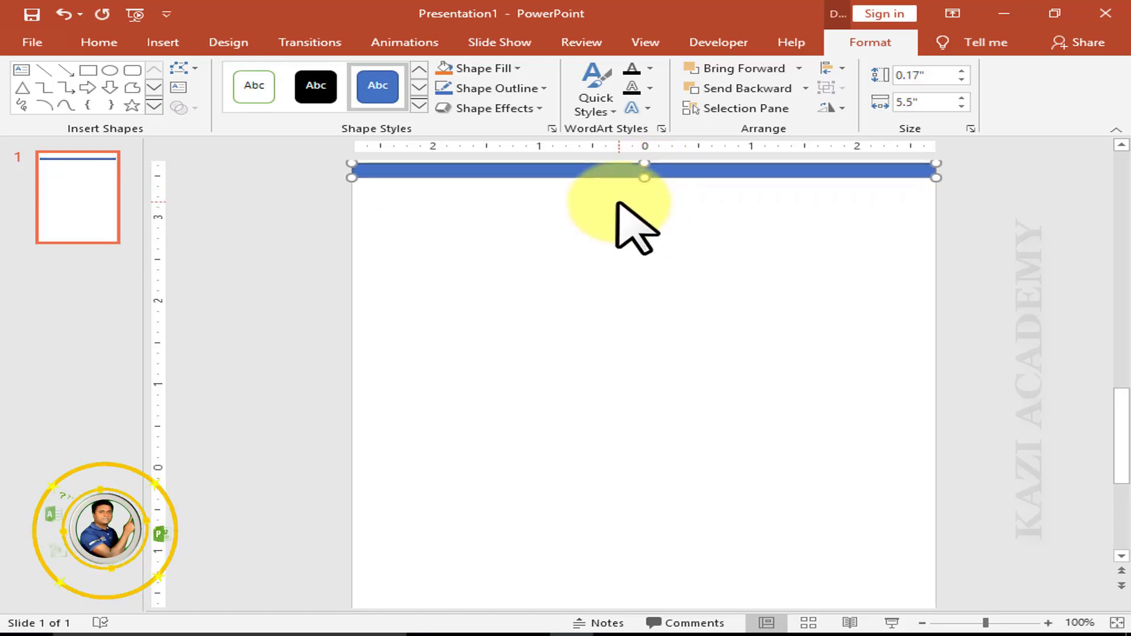
# Step: Remove the bar's outline and give it a pink fill with a dark gradient
pyautogui.click(530, 89)
pyautogui.moveTo(490, 306)
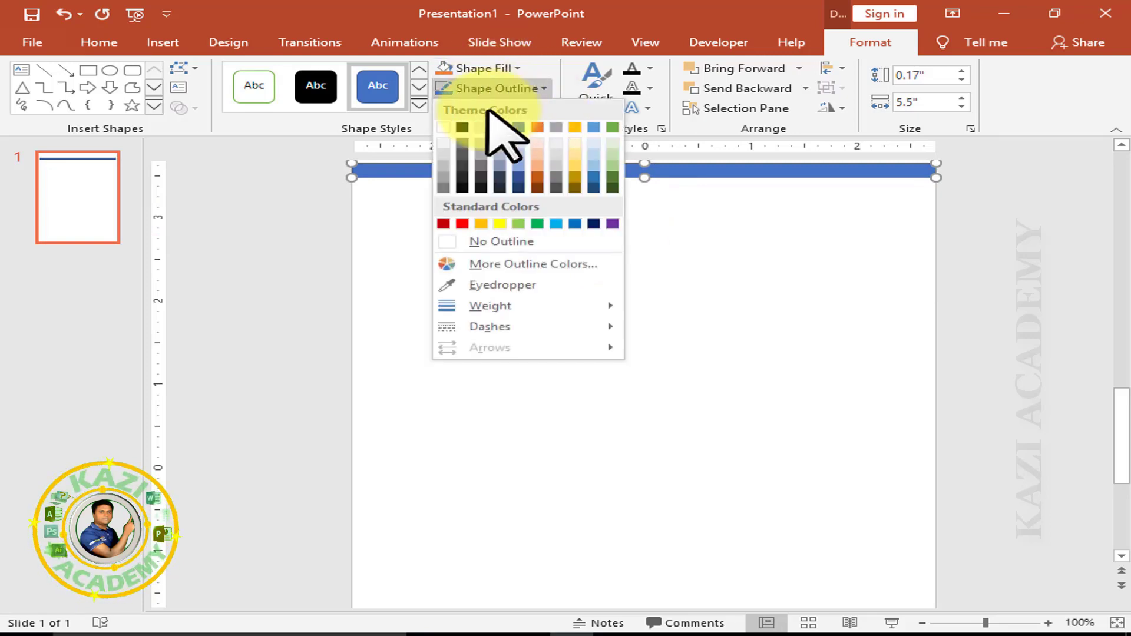
pyautogui.click(490, 245)
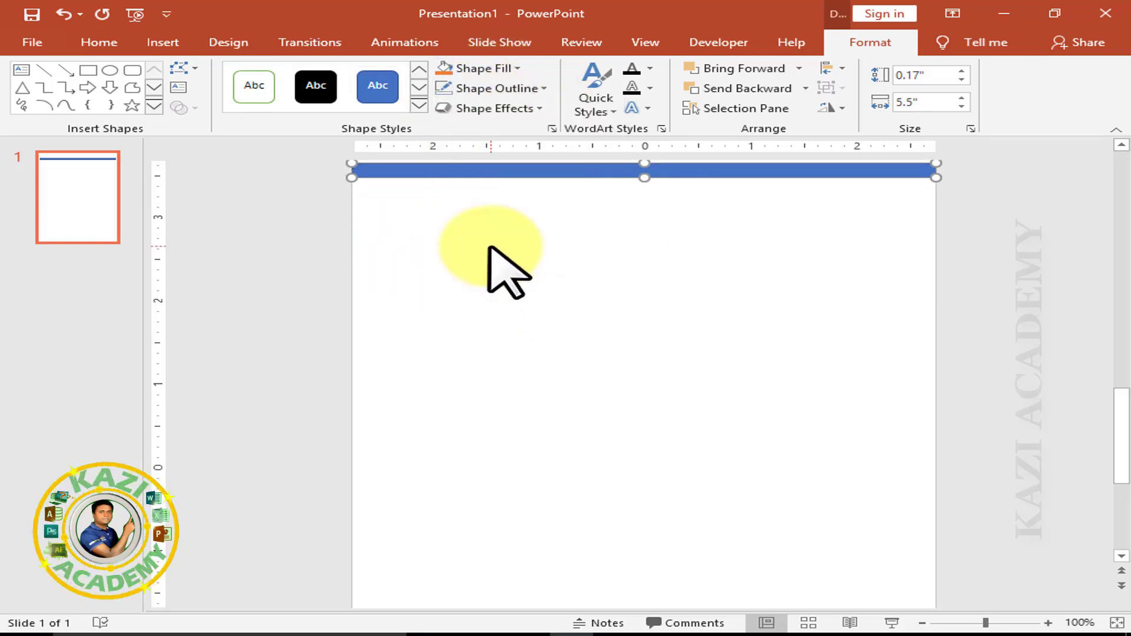
pyautogui.click(510, 73)
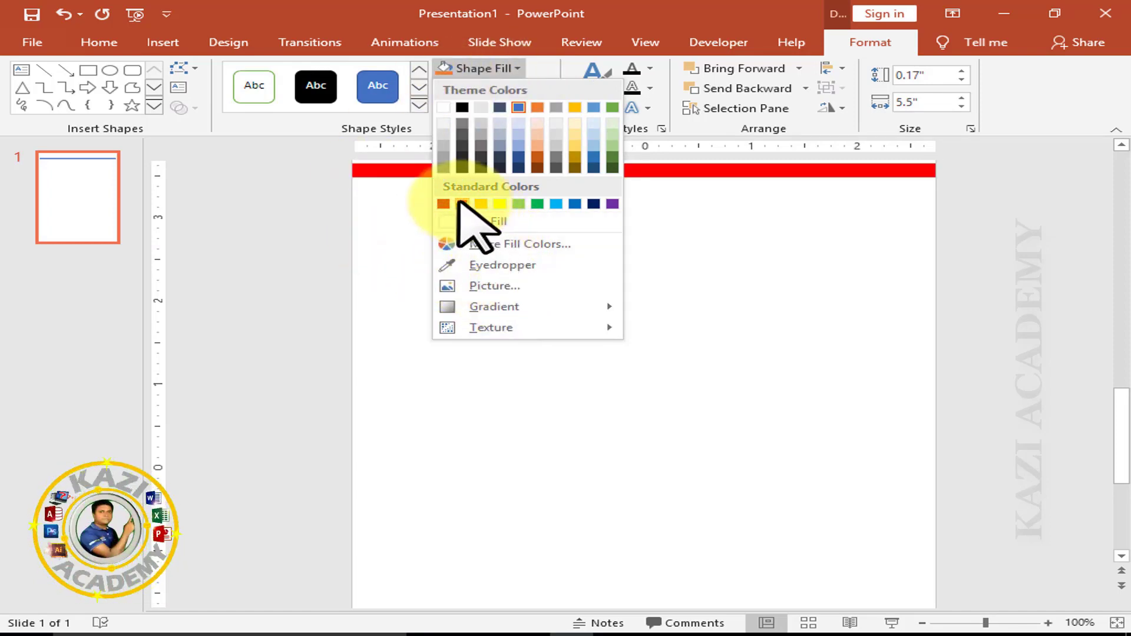
pyautogui.click(496, 244)
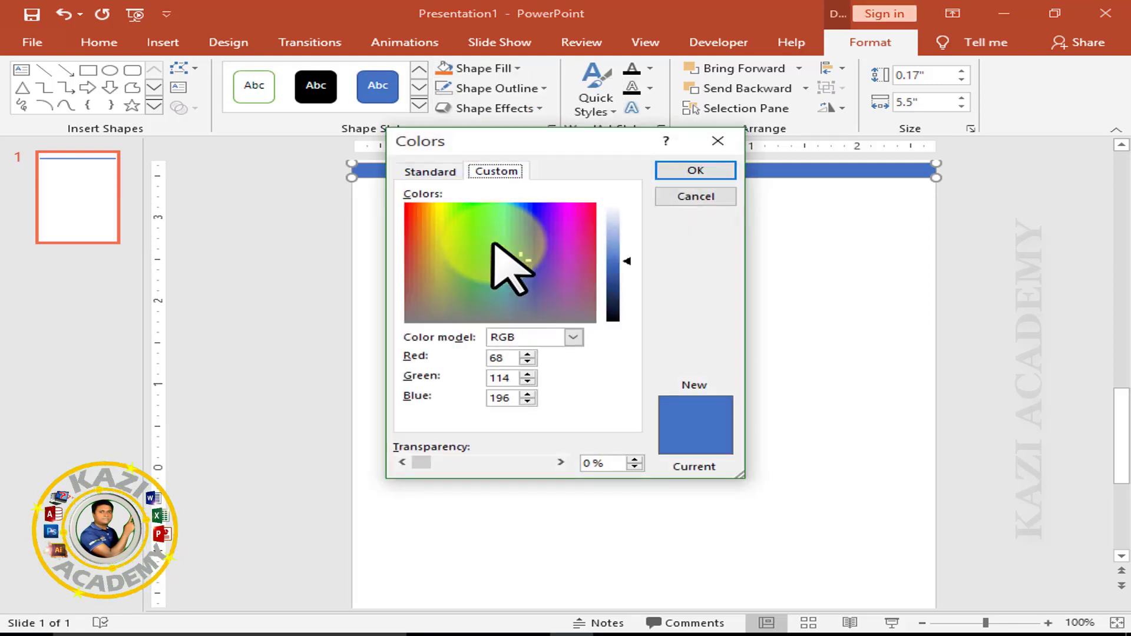
pyautogui.click(424, 172)
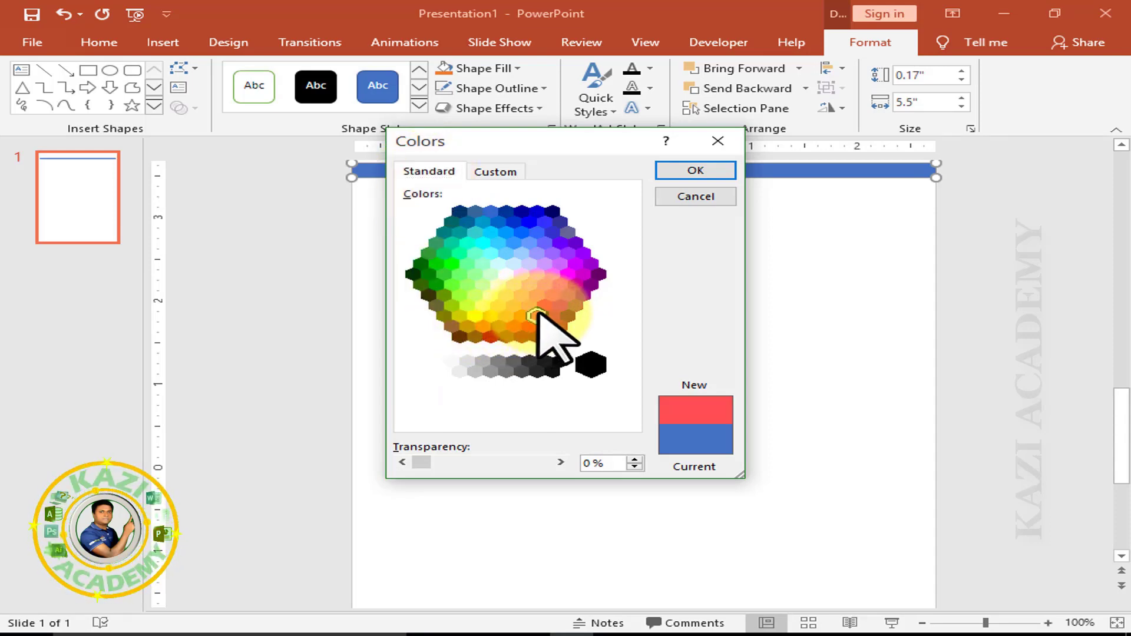
pyautogui.click(684, 171)
pyautogui.click(504, 88)
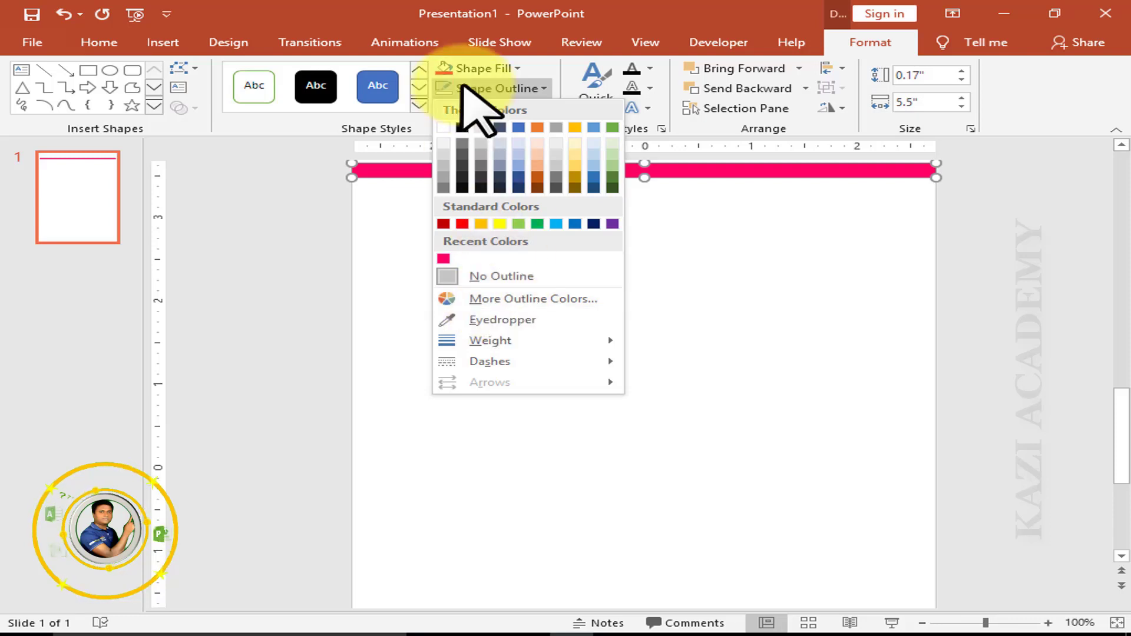
pyautogui.click(497, 276)
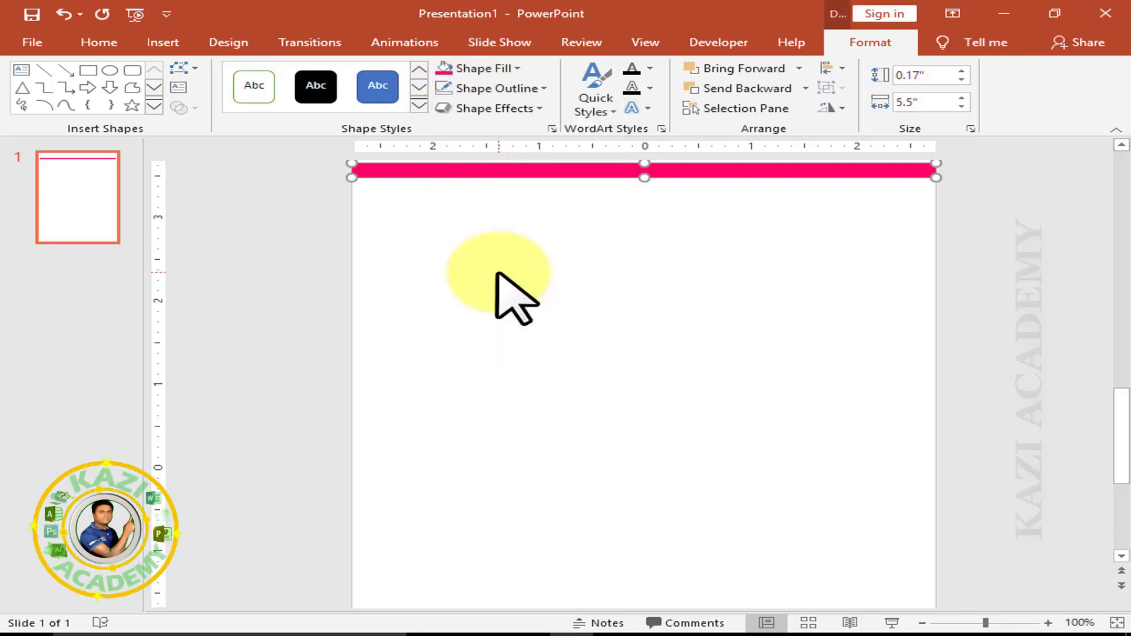
pyautogui.click(493, 70)
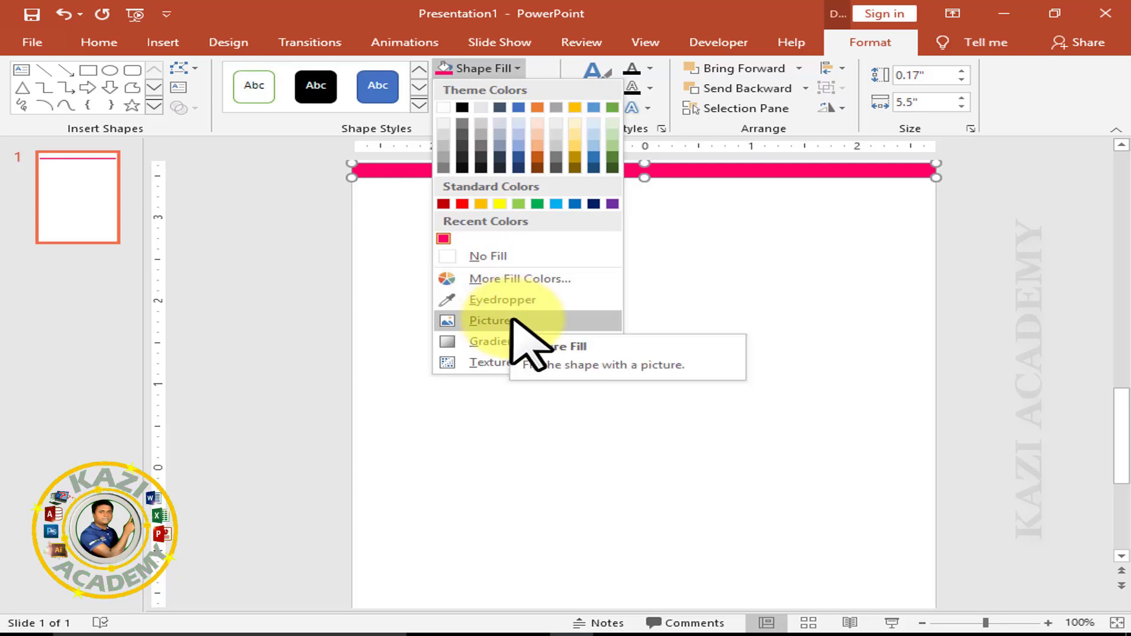
pyautogui.moveTo(494, 342)
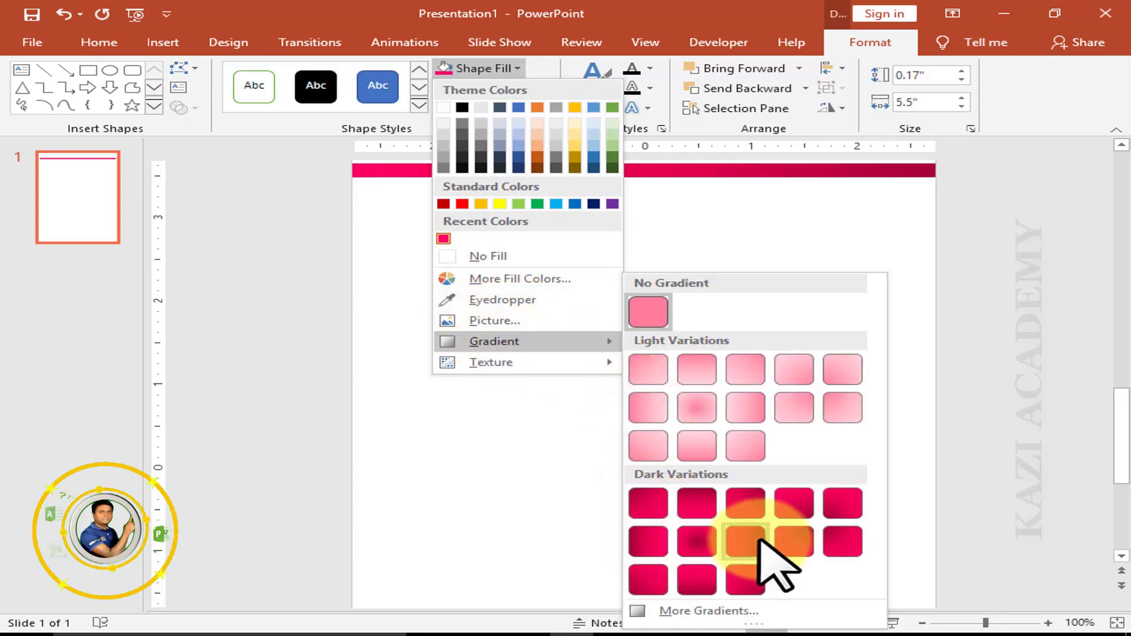
pyautogui.click(697, 579)
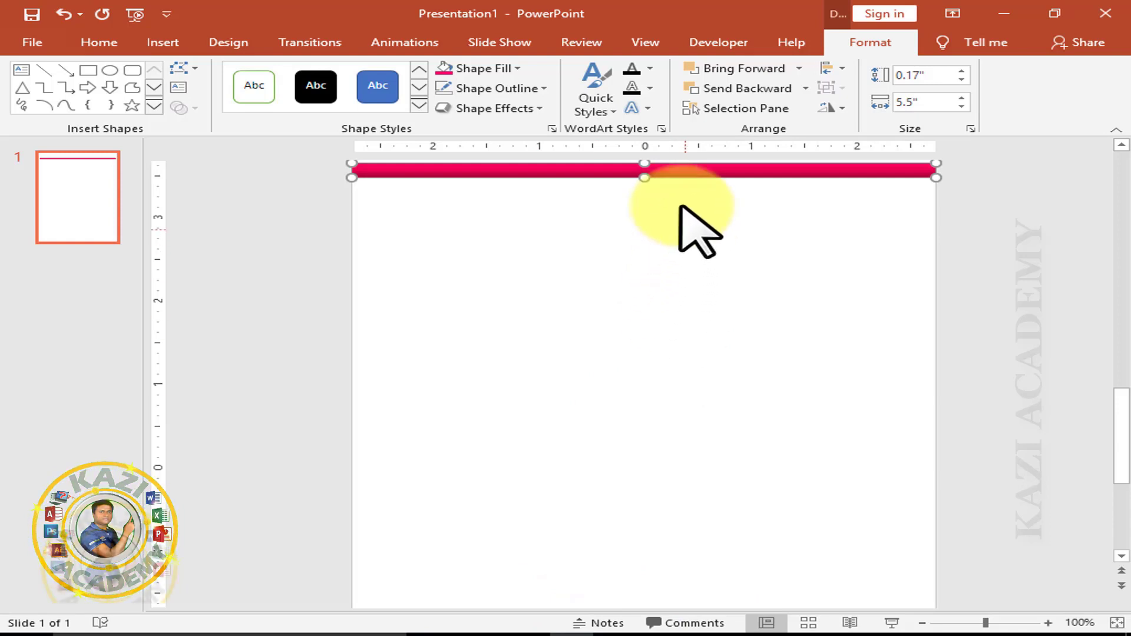
# Step: Duplicate the pink bar onto the slide's bottom edge and centre it horizontally
pyautogui.moveTo(682, 171); pyautogui.dragTo(715, 583)
pyautogui.scroll(-2, 725, 493)
pyautogui.scroll(-1, 714, 472)
pyautogui.scroll(-2, 715, 480)
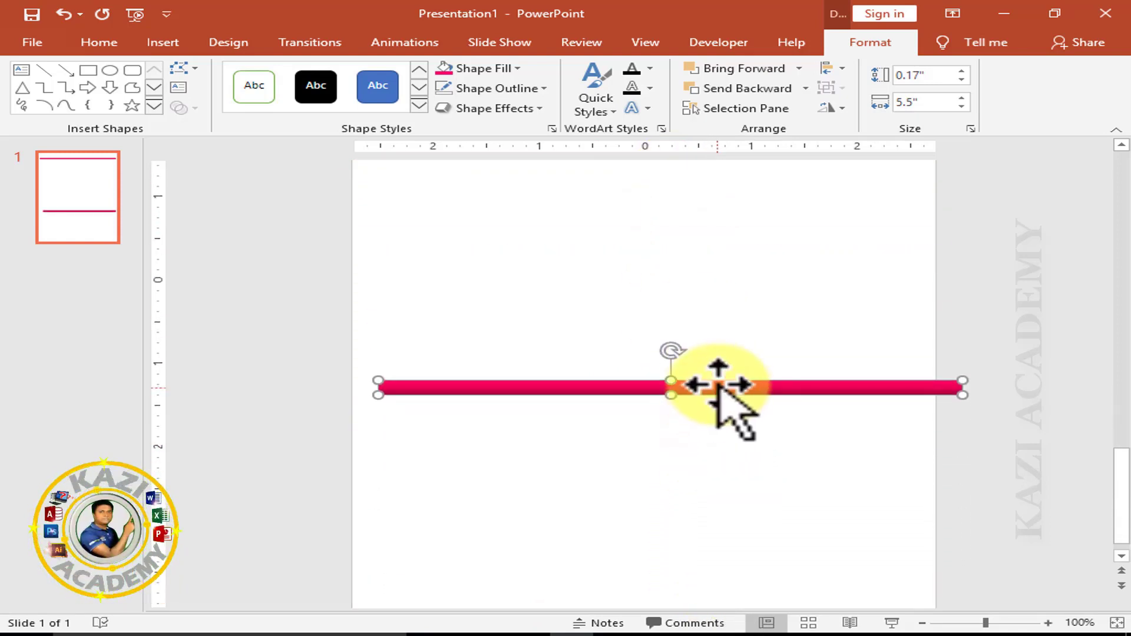
pyautogui.moveTo(718, 386); pyautogui.dragTo(695, 570)
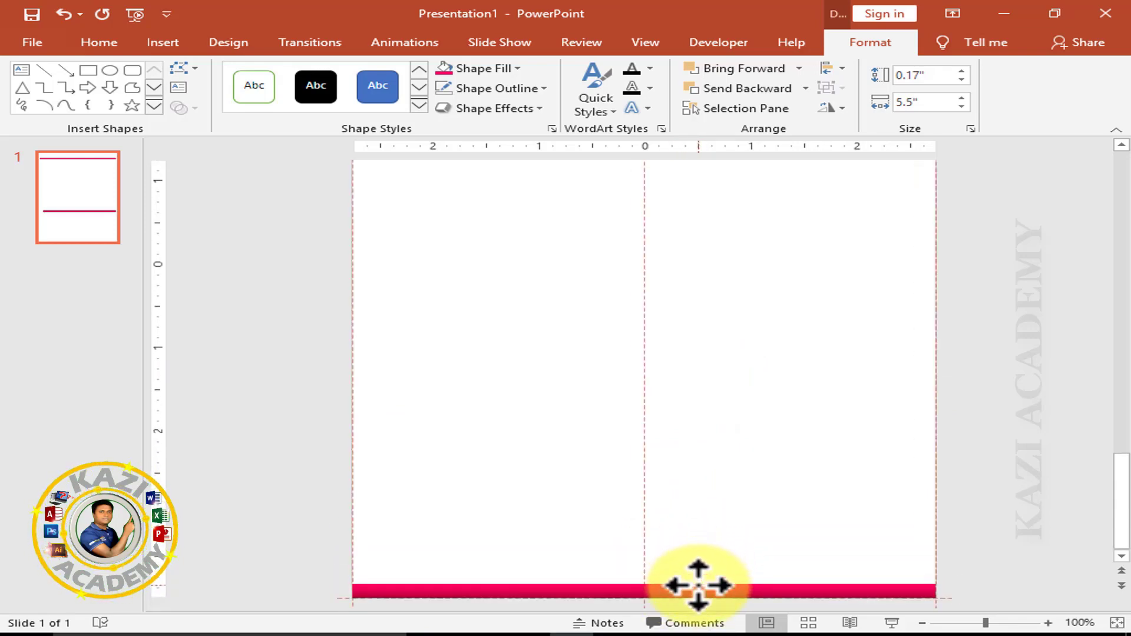
pyautogui.moveTo(695, 570); pyautogui.dragTo(698, 585)
pyautogui.click(831, 70)
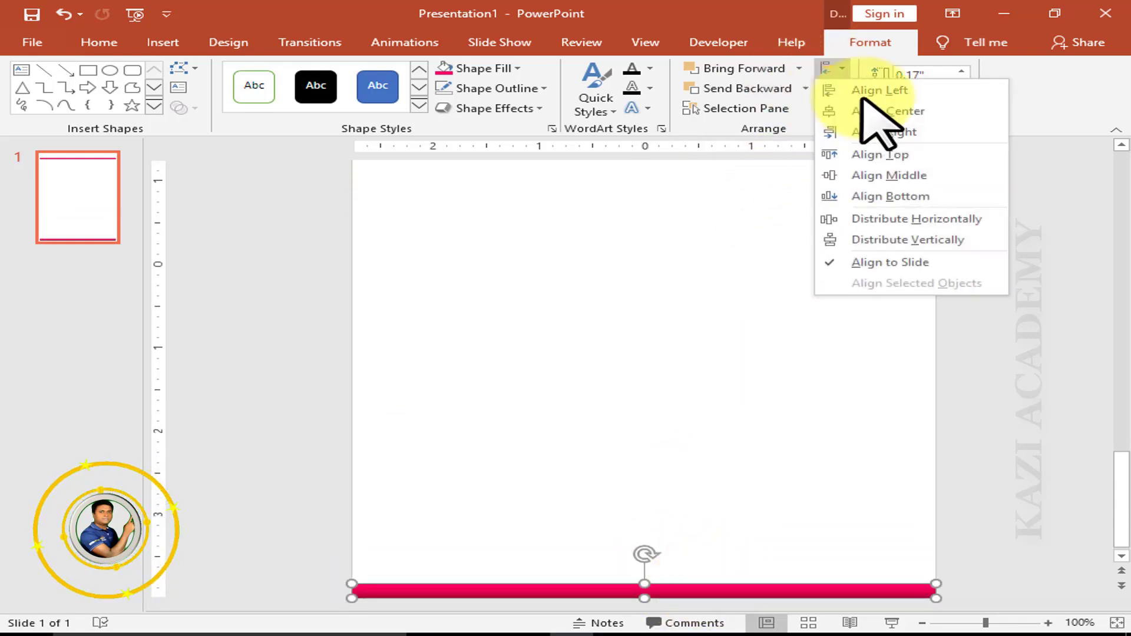
pyautogui.click(887, 112)
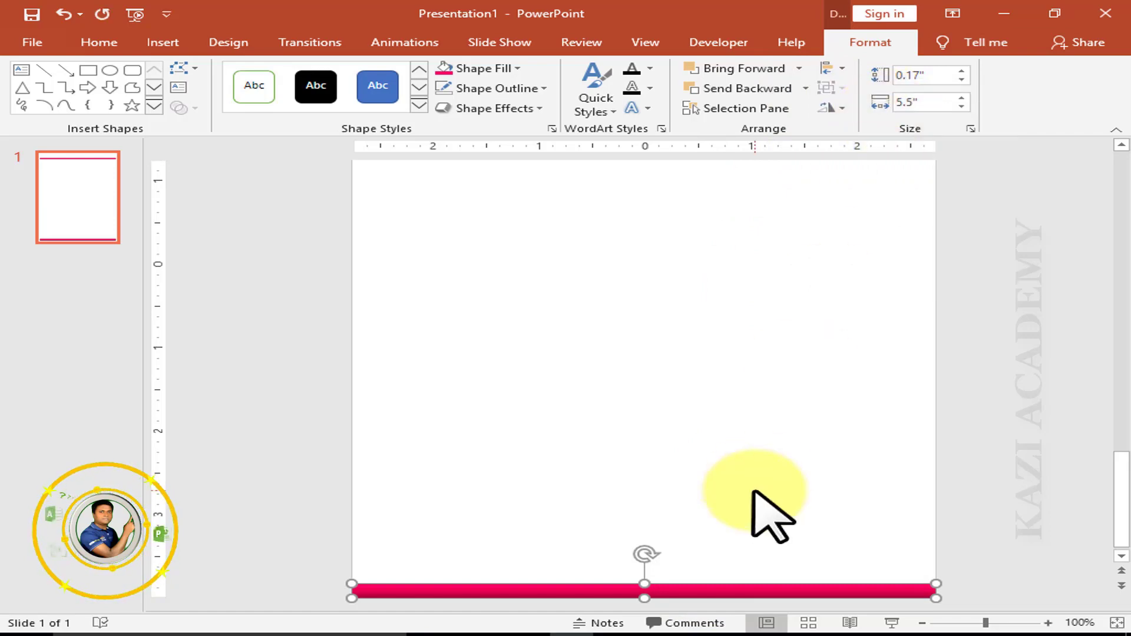
pyautogui.hotkey('ctrl', 'Up')
pyautogui.hotkey('ctrl', 'Up')
# Step: Move the original pink bar flush with the top edge and centre it horizontally
pyautogui.scroll(1, 766, 513)
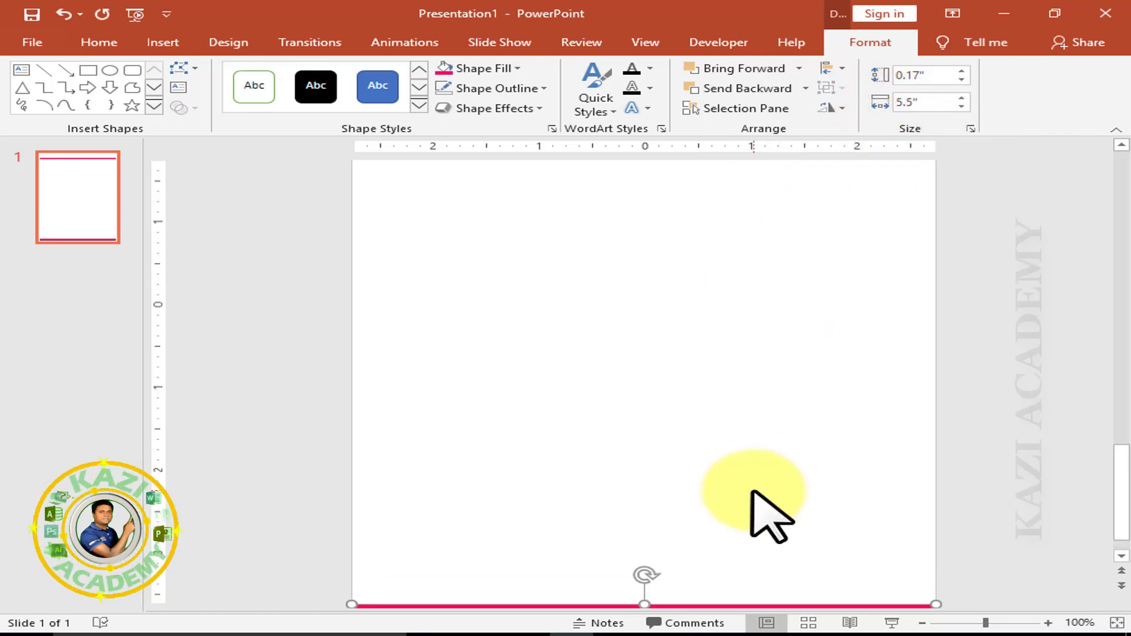
pyautogui.scroll(3, 766, 513)
pyautogui.scroll(3, 766, 512)
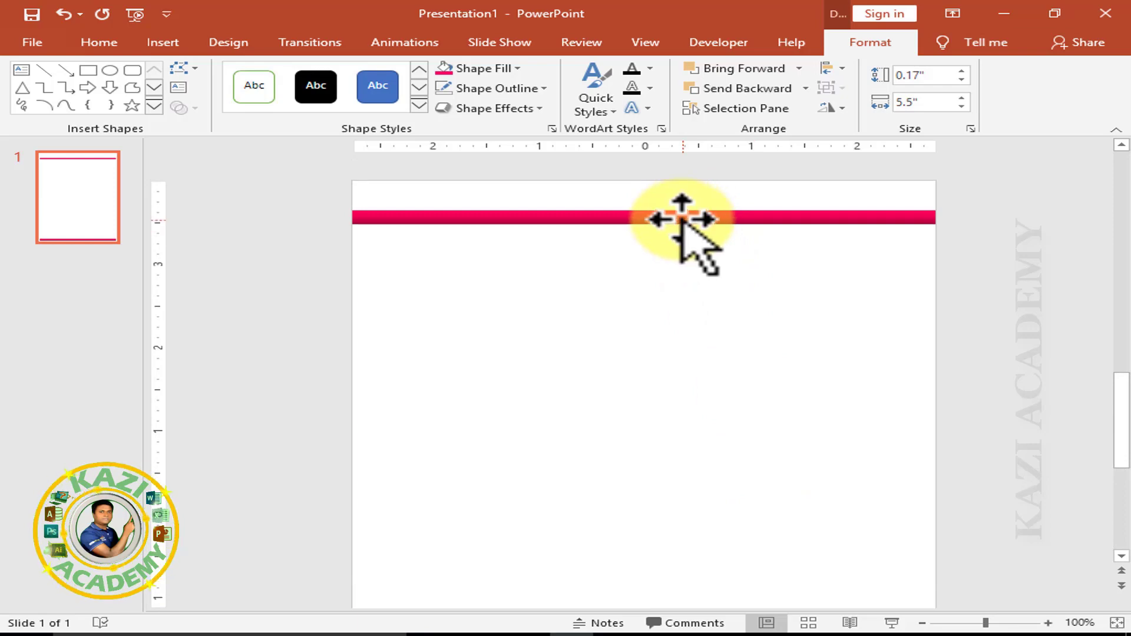
pyautogui.moveTo(682, 218); pyautogui.dragTo(683, 196)
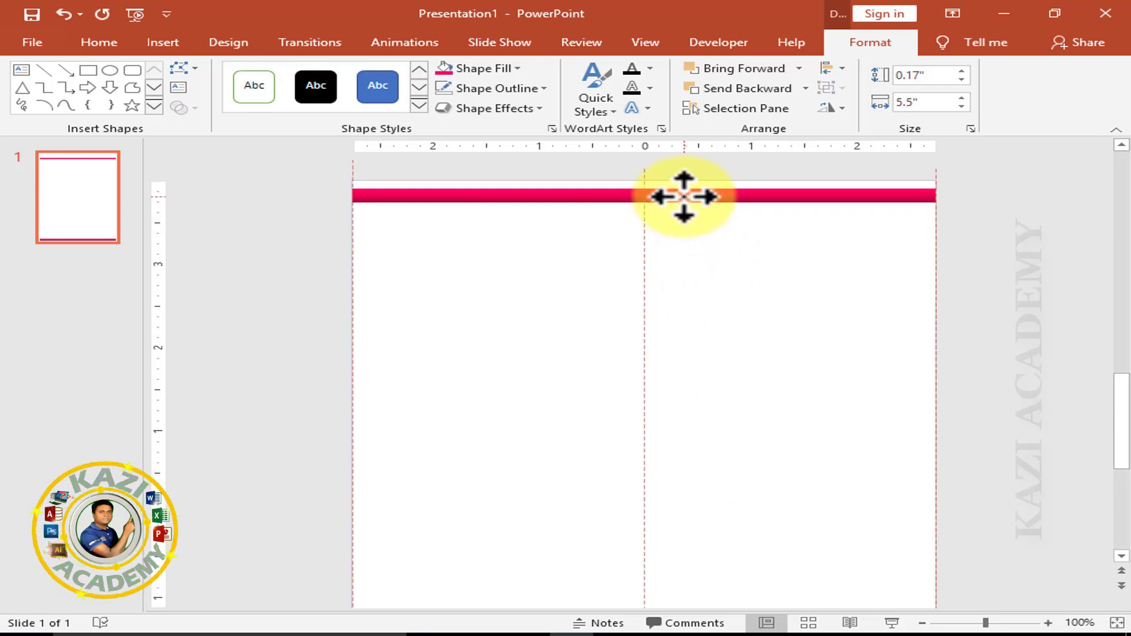
pyautogui.click(831, 67)
pyautogui.click(867, 111)
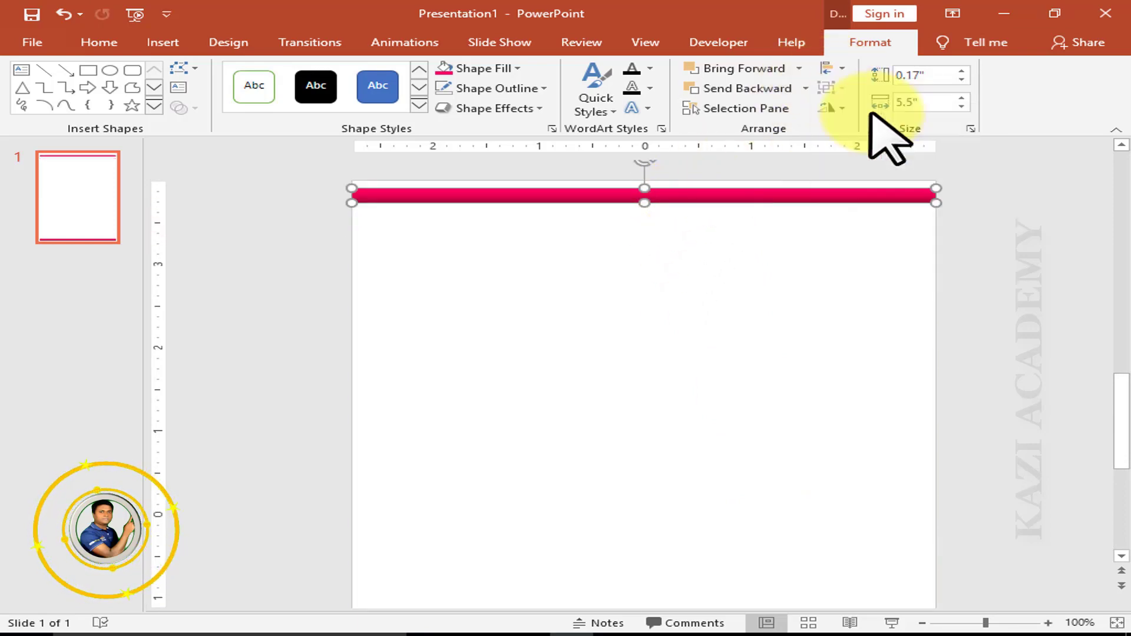
pyautogui.click(931, 261)
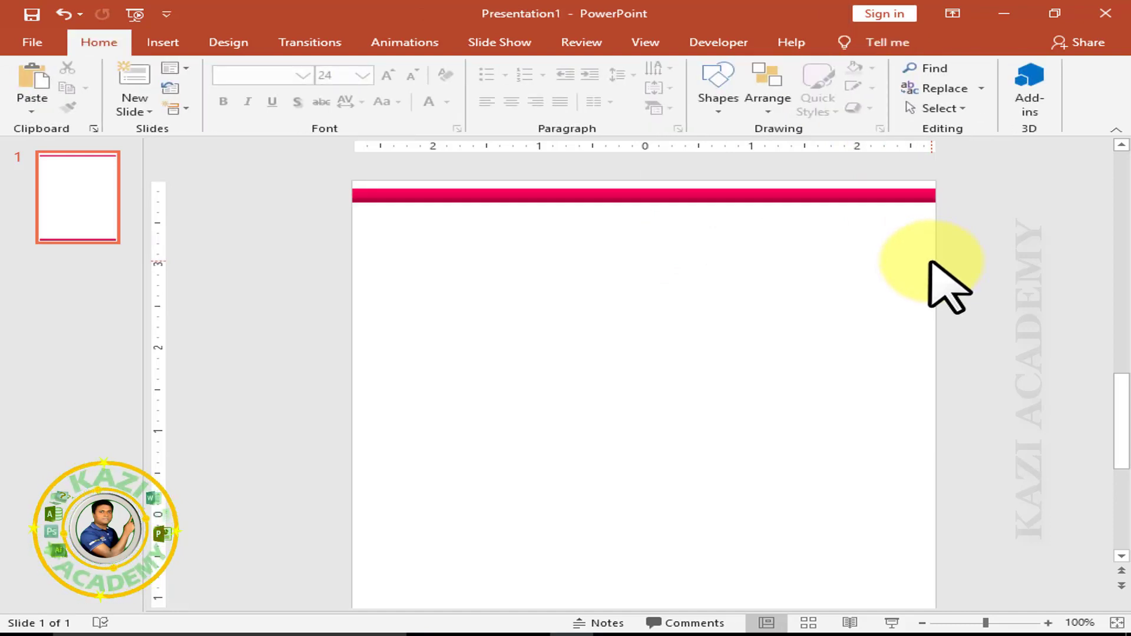
pyautogui.scroll(-3, 929, 261)
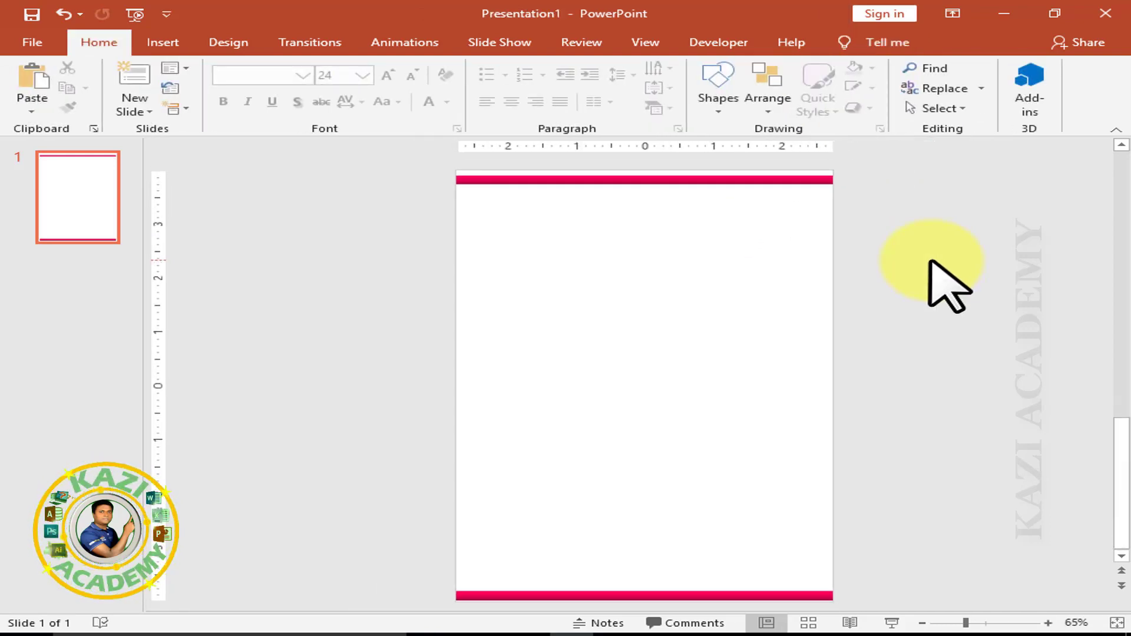
pyautogui.scroll(1, 931, 261)
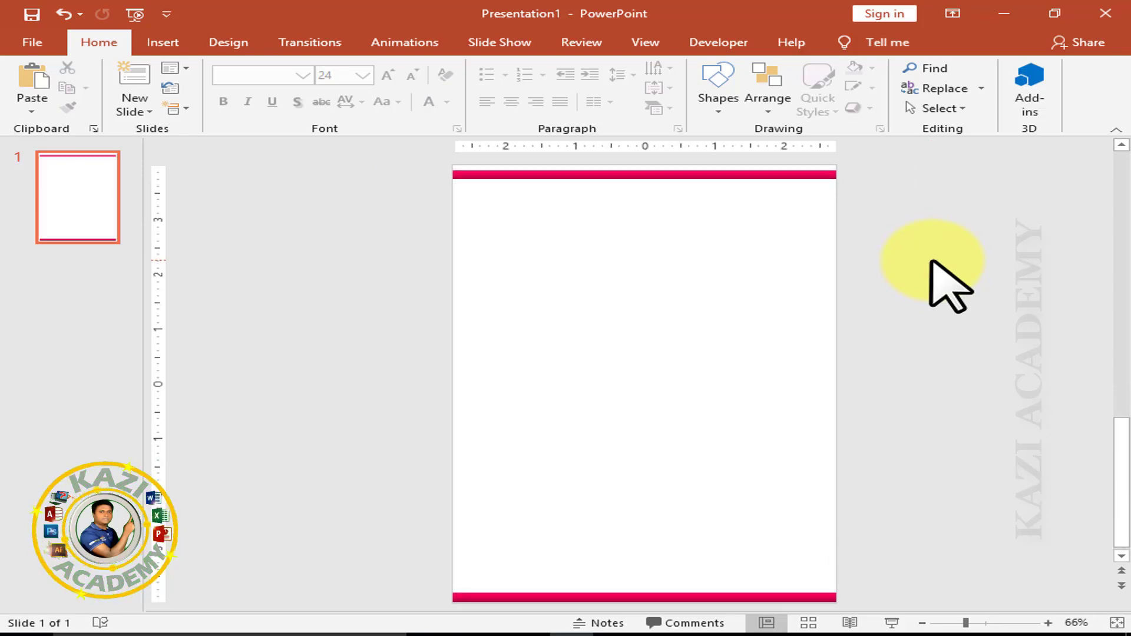
pyautogui.scroll(4, 931, 261)
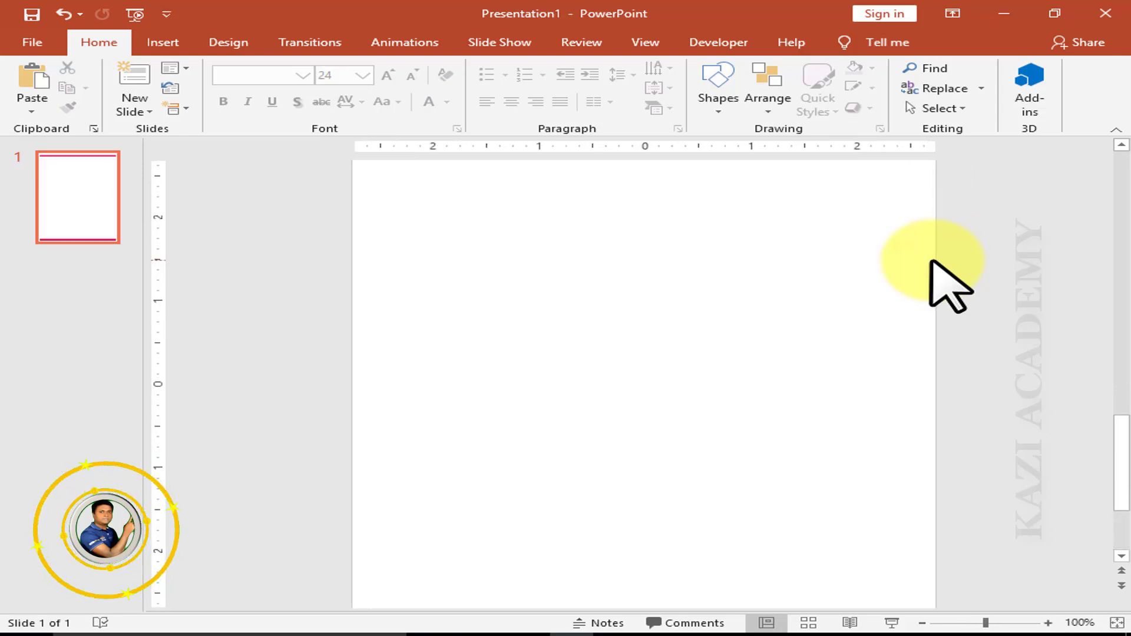
pyautogui.scroll(1, 933, 289)
pyautogui.scroll(1, 933, 288)
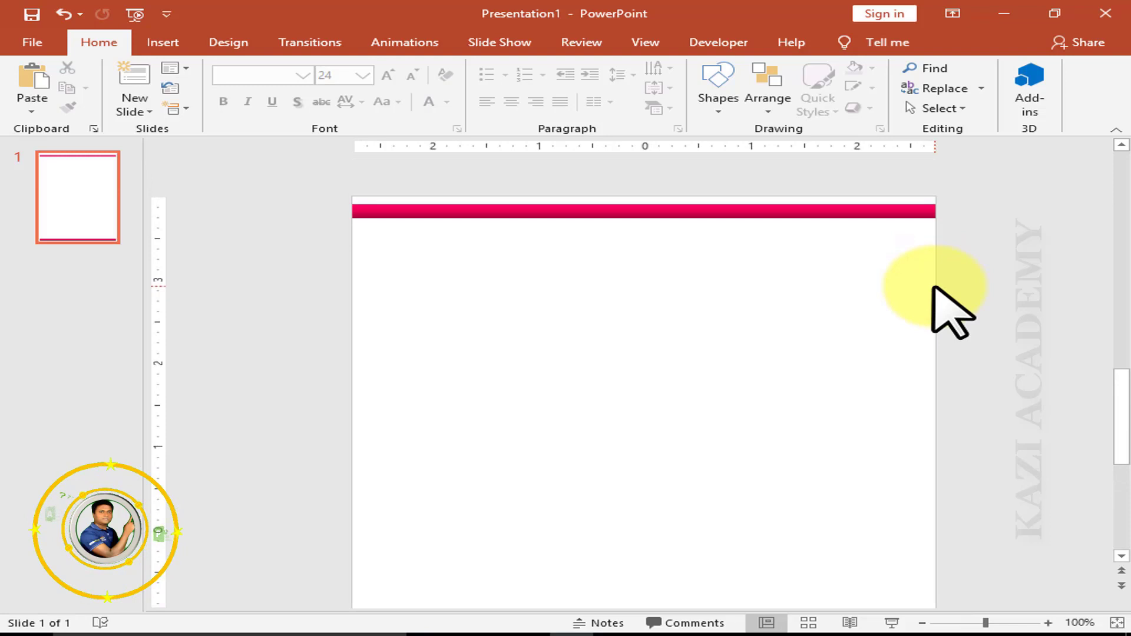
# Step: Add a text box under the top bar holding the Bengali Bismillah line in Dhakarchithi
pyautogui.click(152, 41)
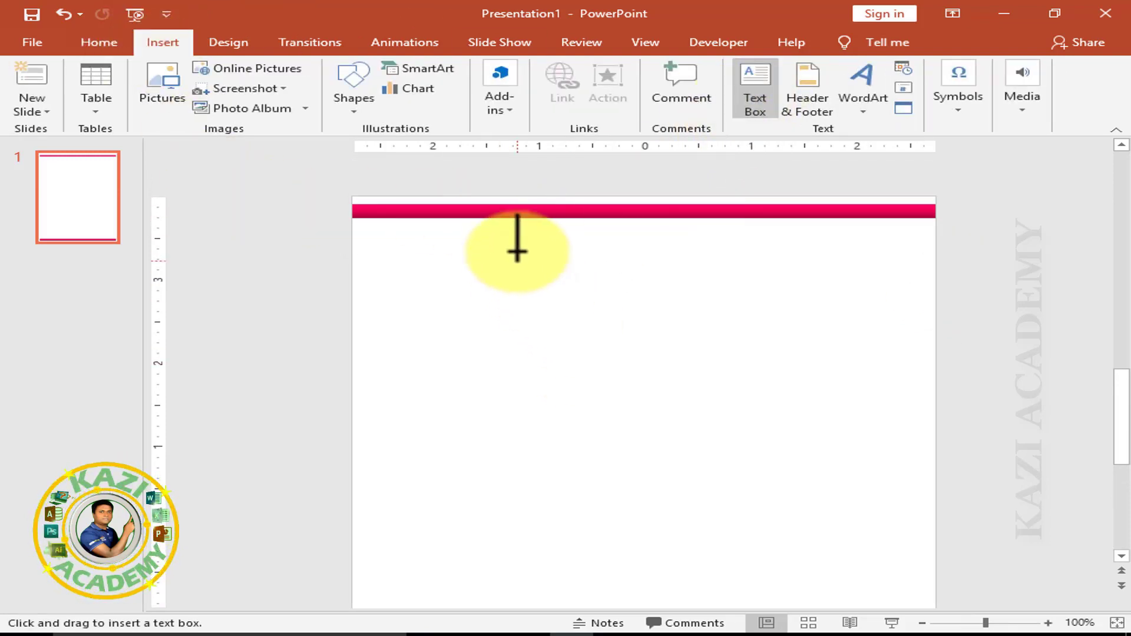
pyautogui.moveTo(512, 239); pyautogui.dragTo(695, 261)
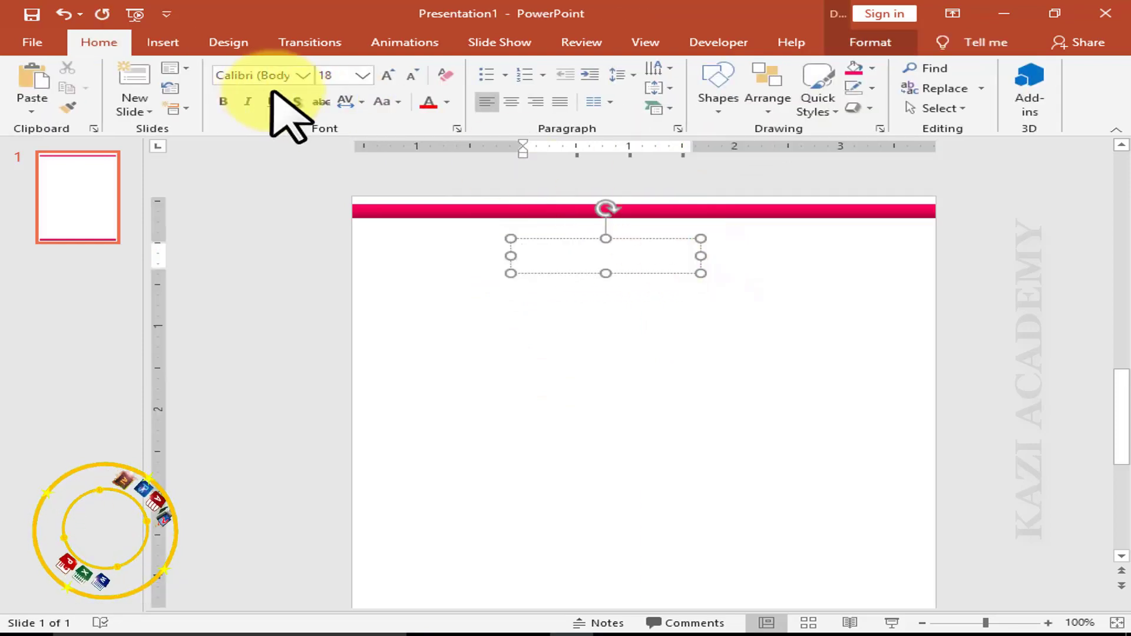
pyautogui.click(303, 74)
pyautogui.scroll(-2, 354, 461)
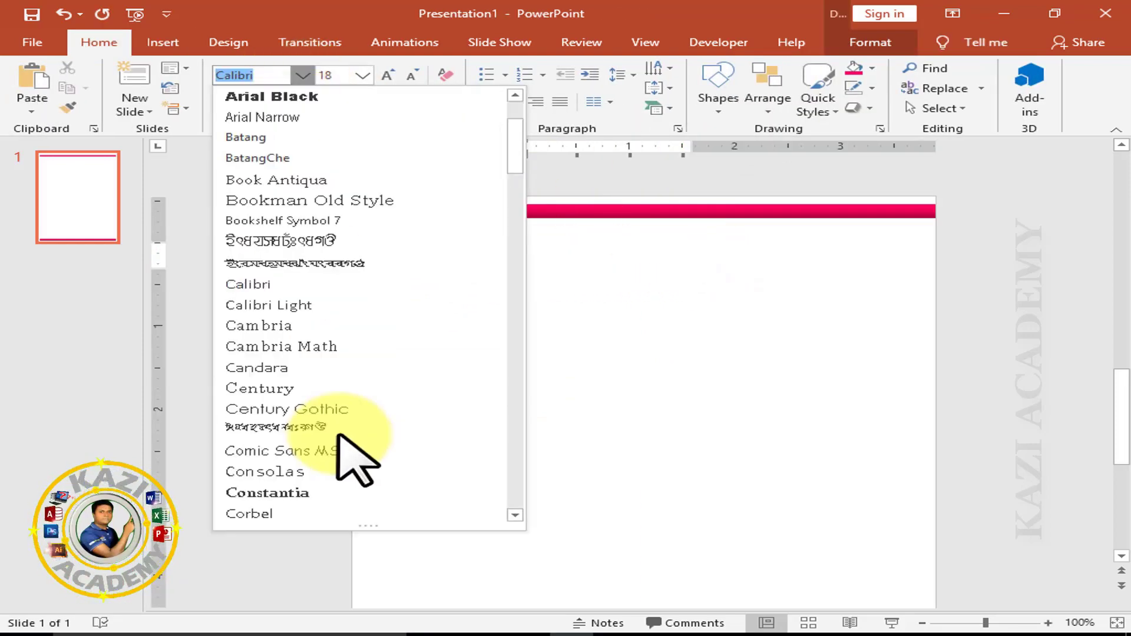
pyautogui.scroll(-4, 353, 461)
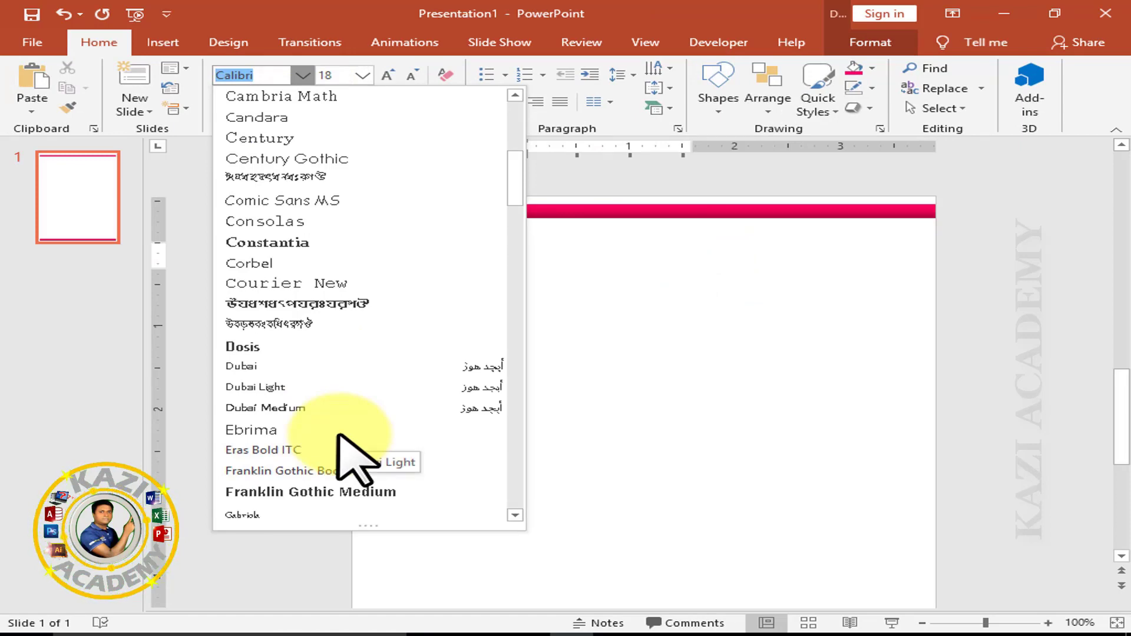
pyautogui.click(330, 304)
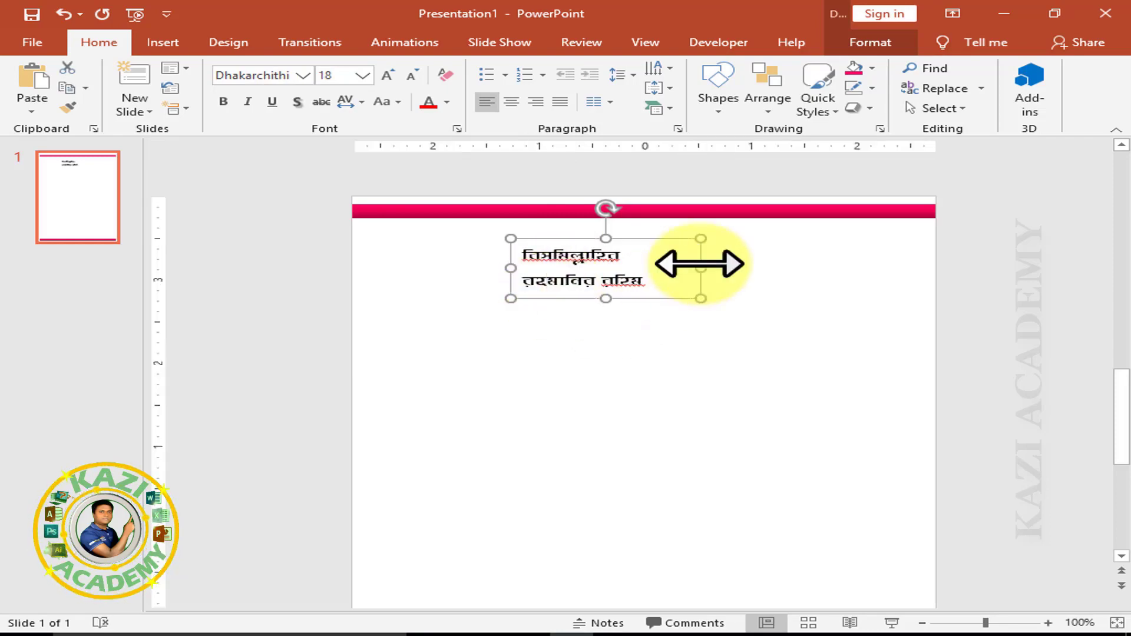
pyautogui.moveTo(701, 268); pyautogui.dragTo(763, 255)
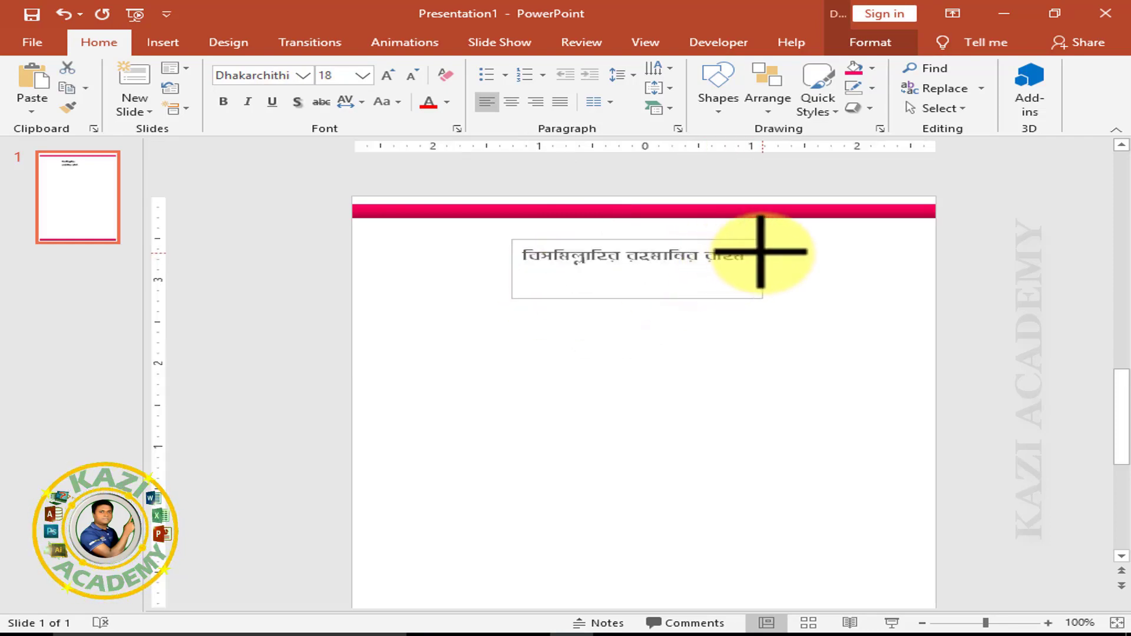
# Step: Shrink the Bismillah line to 11 pt in RinkiySushre and centre it below the bar
pyautogui.click(413, 77)
pyautogui.click(413, 77)
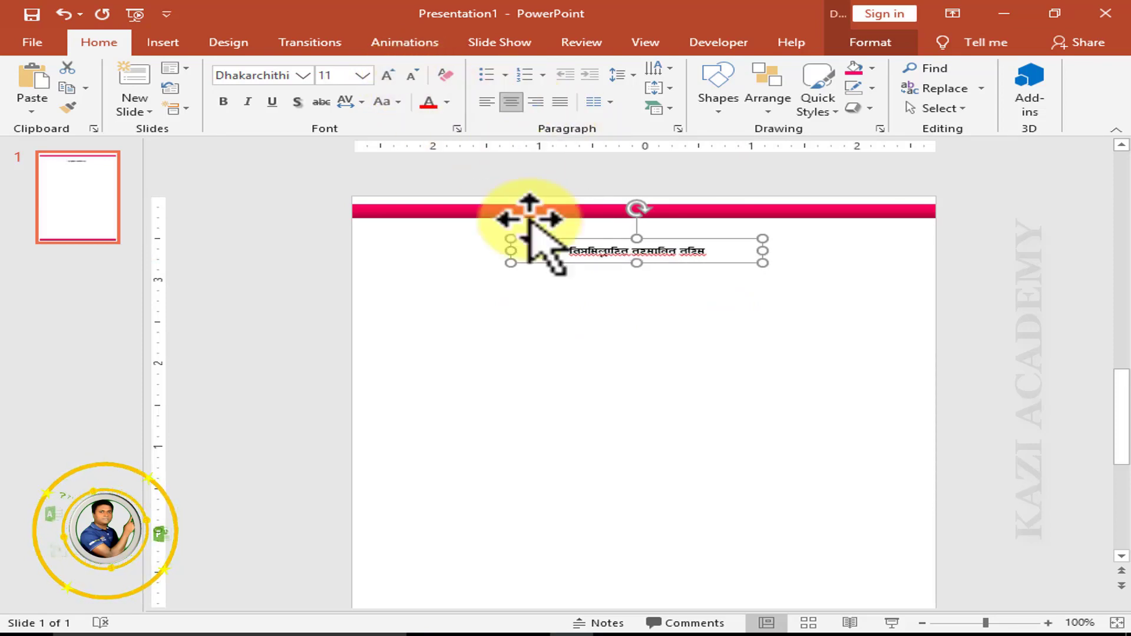
pyautogui.click(302, 74)
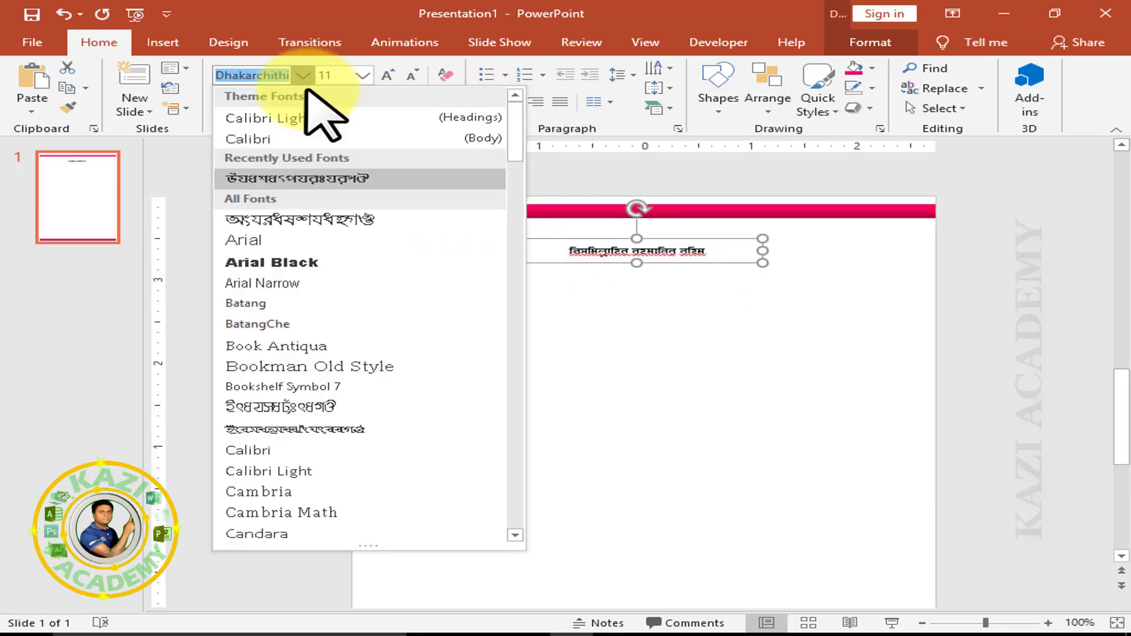
pyautogui.scroll(-10, 306, 401)
pyautogui.click(286, 387)
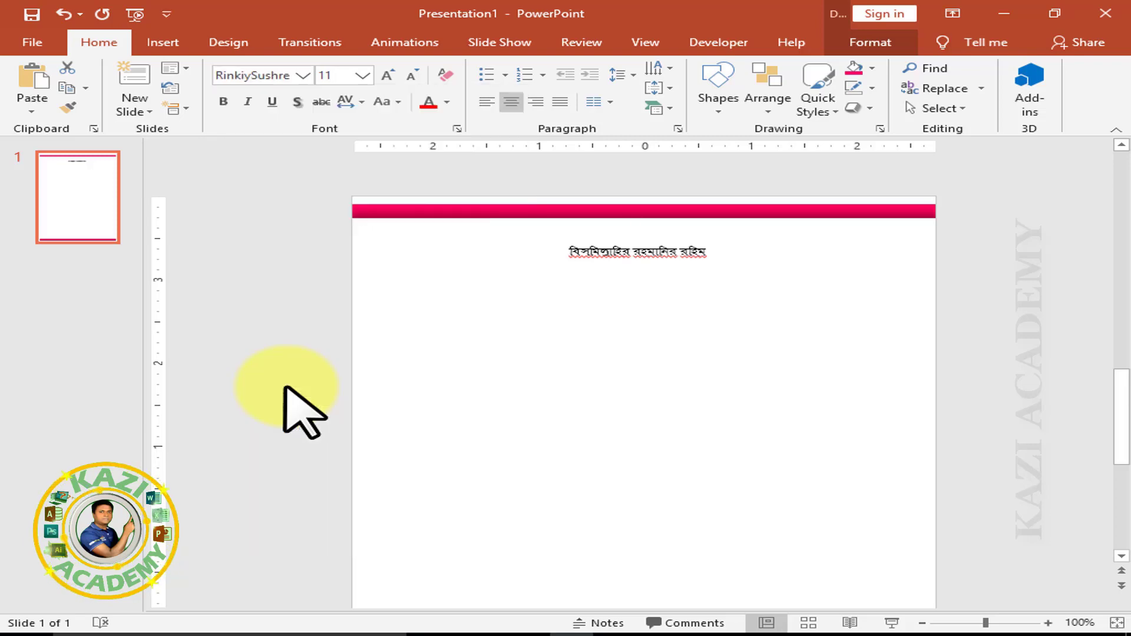
pyautogui.moveTo(724, 239); pyautogui.dragTo(733, 228)
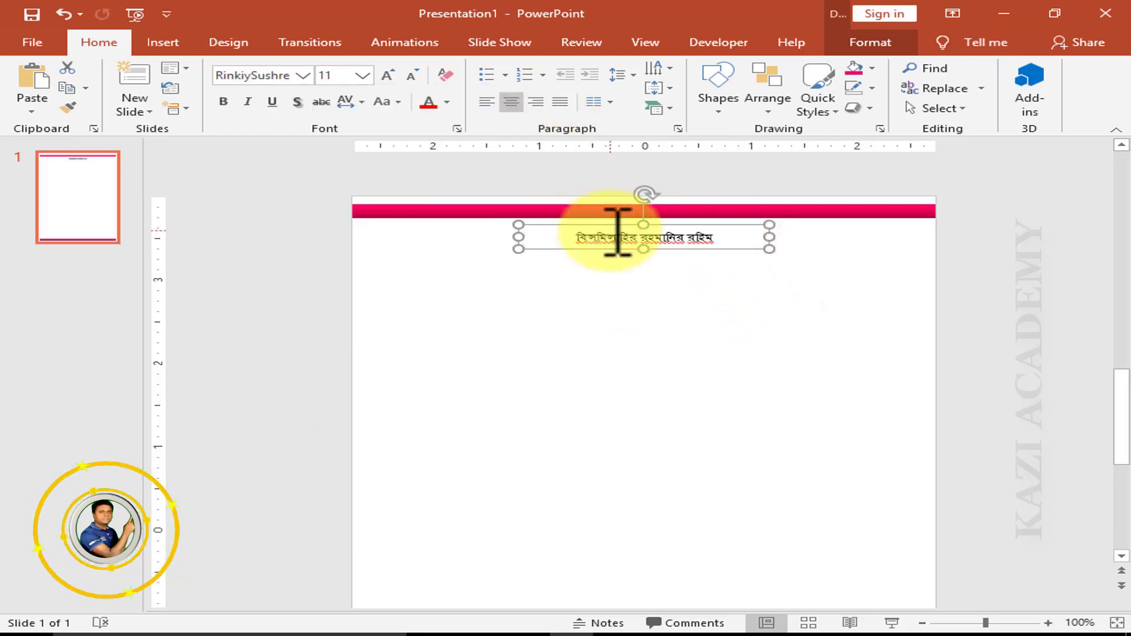
pyautogui.click(165, 41)
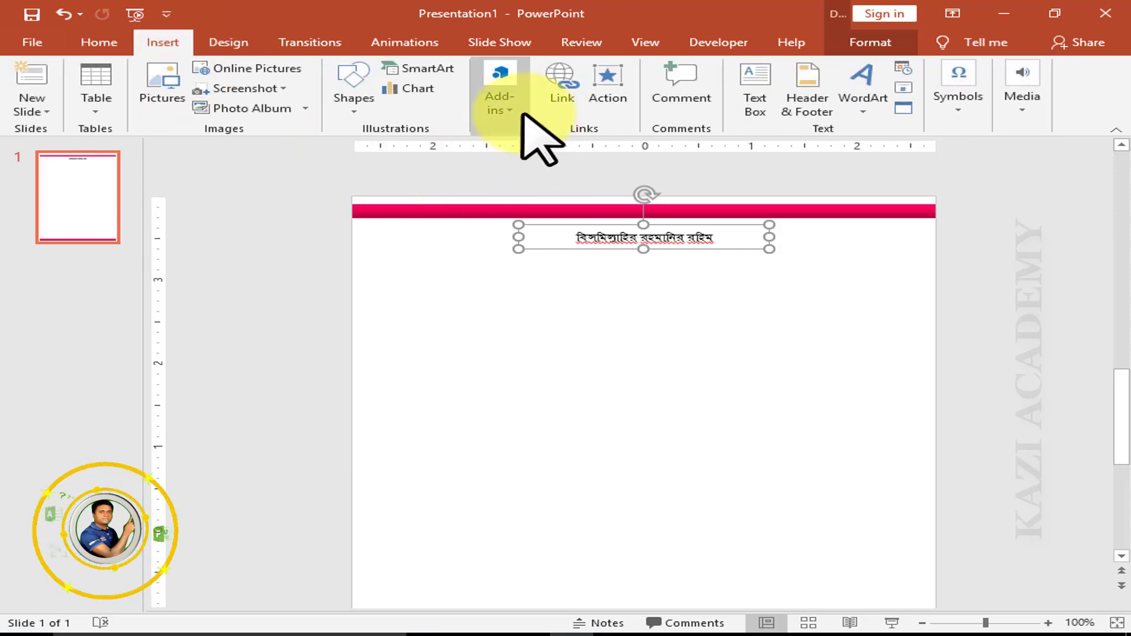
# Step: Draw a blue oval just below the Bengali header line
pyautogui.click(333, 109)
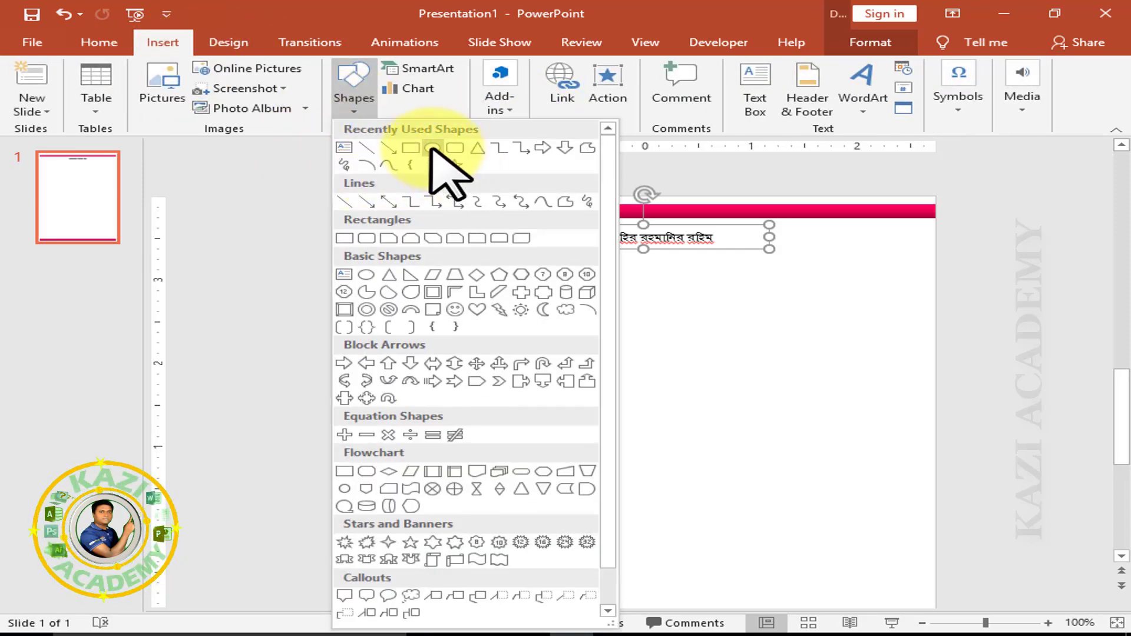
pyautogui.click(430, 149)
pyautogui.moveTo(468, 263)
pyautogui.mouseDown()
pyautogui.moveTo(605, 289)
pyautogui.moveTo(724, 277)
pyautogui.mouseUp()
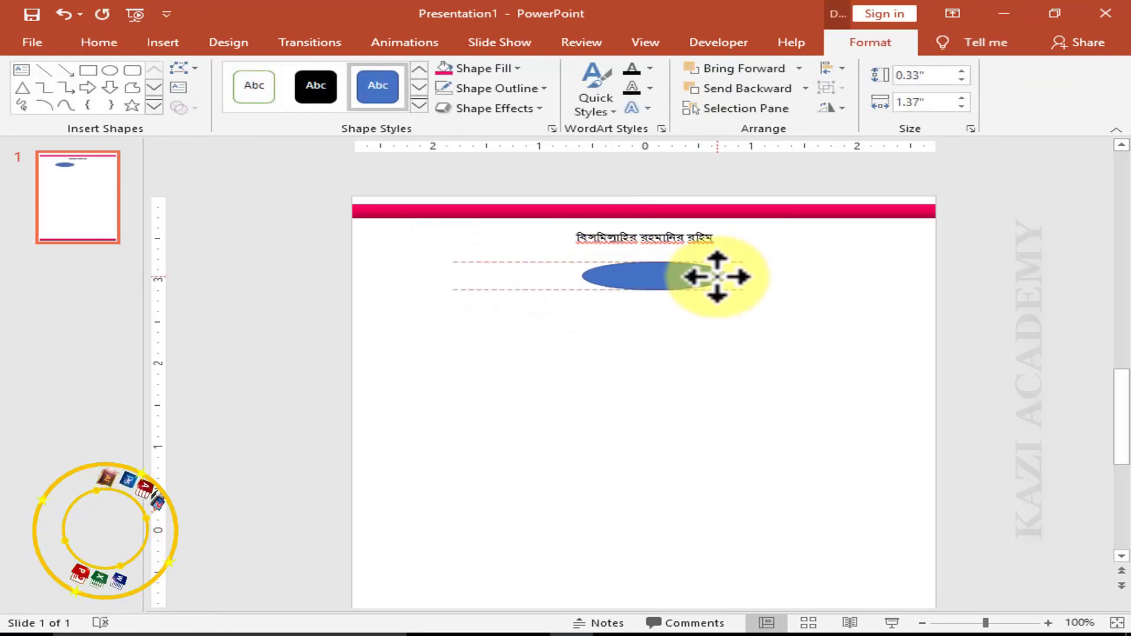
# Step: Nudge the header line up toward the bar and move the oval down to mid-slide
pyautogui.click(677, 233)
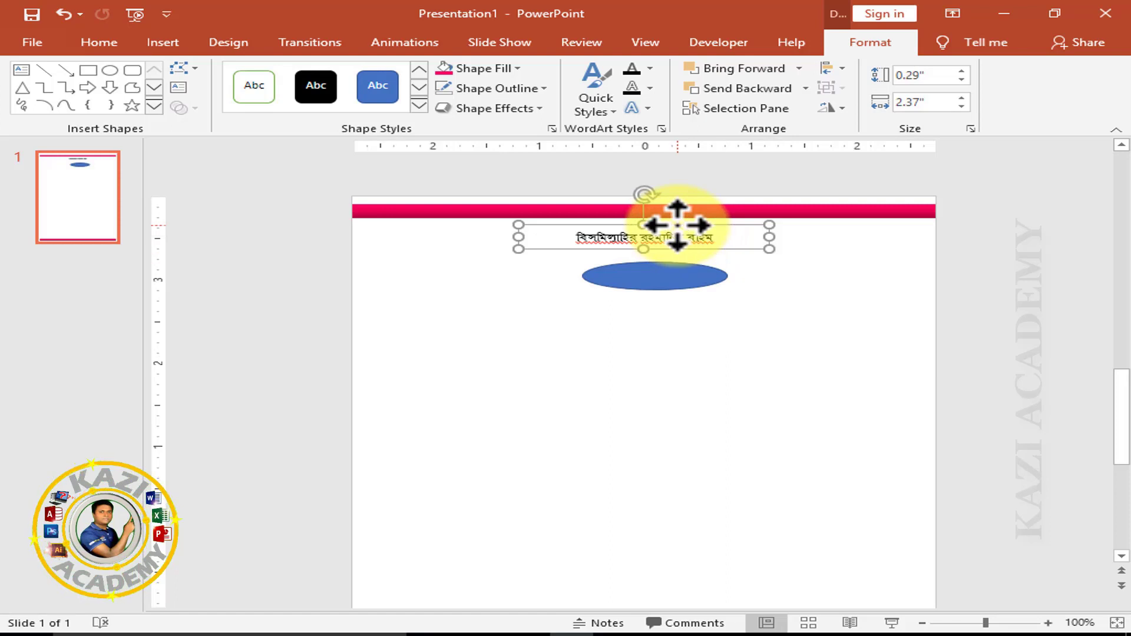
pyautogui.press('Up')
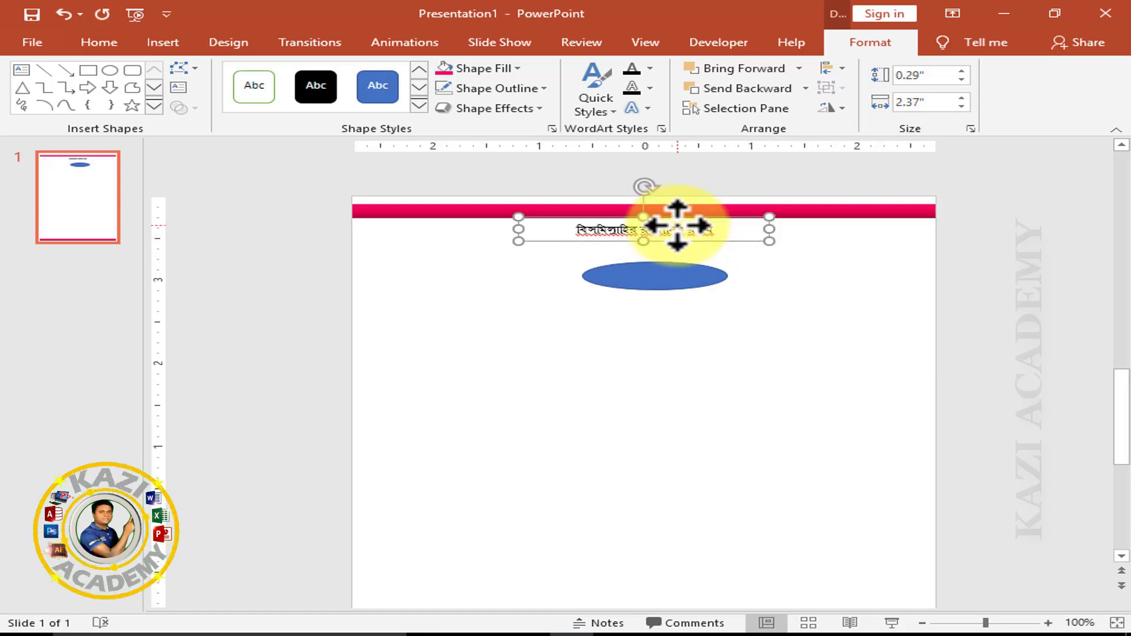
pyautogui.click(651, 280)
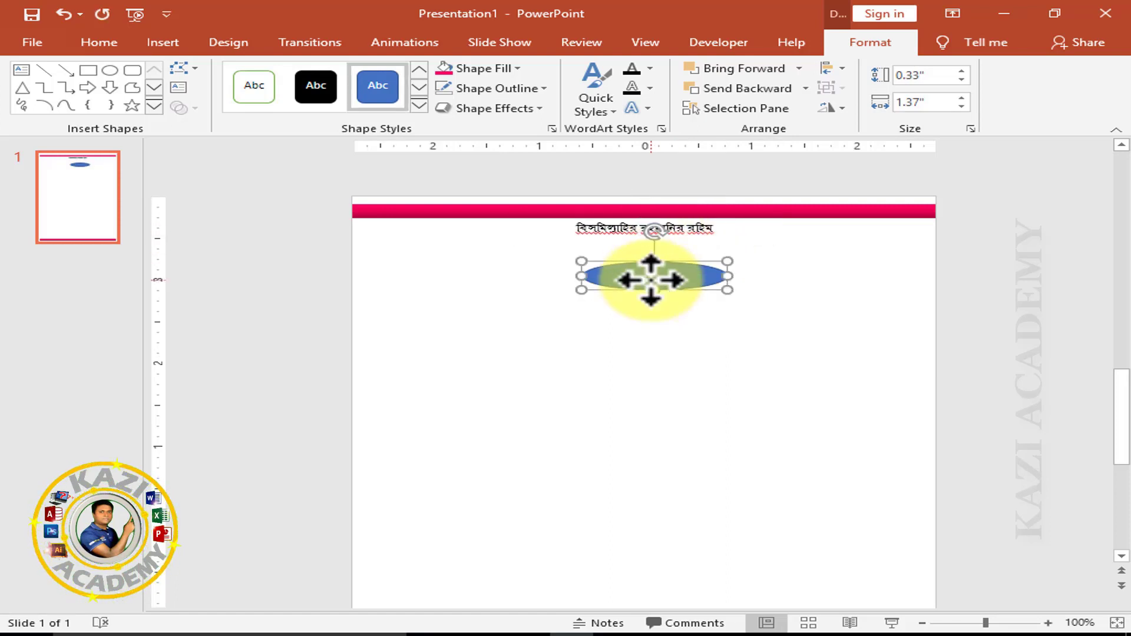
pyautogui.moveTo(651, 280); pyautogui.dragTo(641, 362)
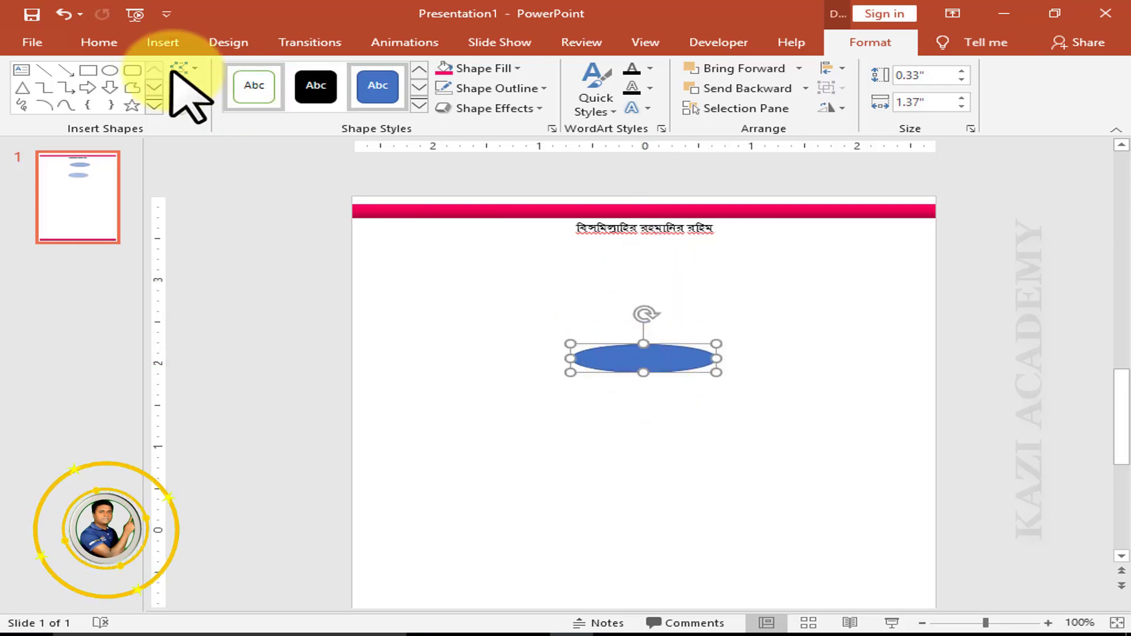
pyautogui.click(161, 42)
pyautogui.click(596, 235)
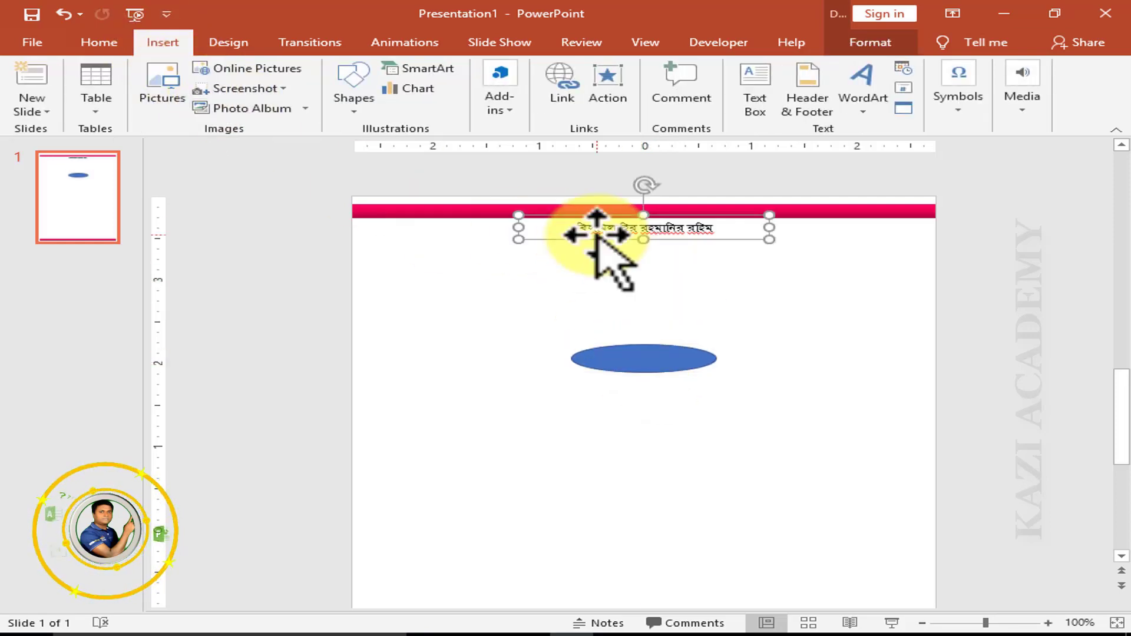
# Step: Copy the header line below itself and turn it into the ক্যাশ ম্যামো label
pyautogui.keyDown('ctrl'); pyautogui.moveTo(598, 240); pyautogui.dragTo(601, 275); pyautogui.keyUp('ctrl')
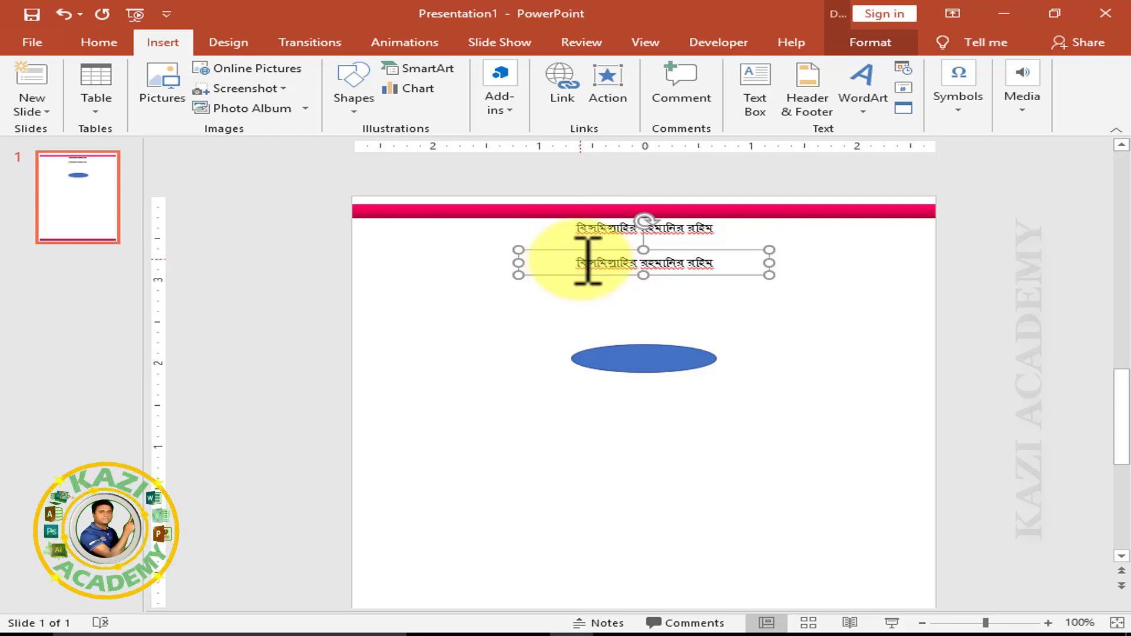
pyautogui.click(587, 260)
pyautogui.moveTo(574, 262); pyautogui.dragTo(575, 263)
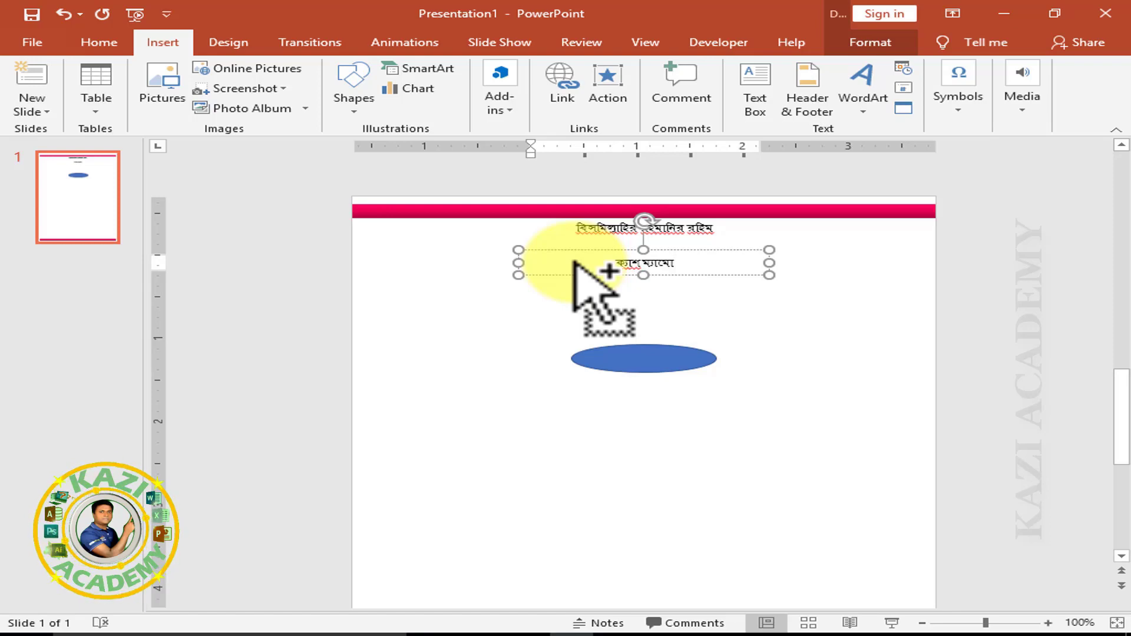
pyautogui.scroll(10, 719, 353)
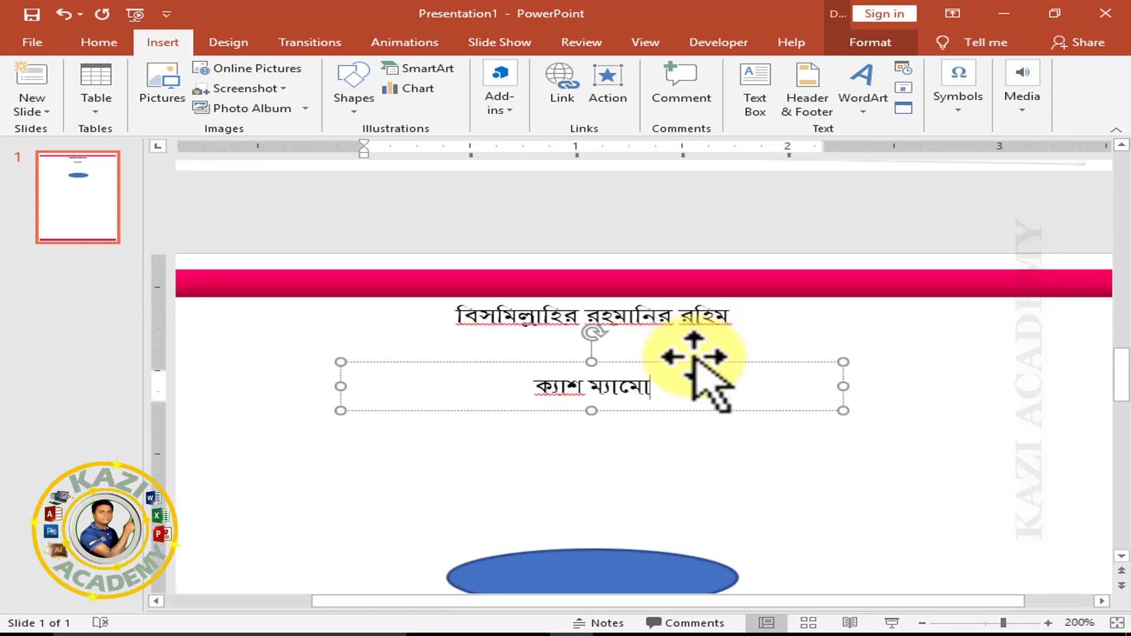
pyautogui.moveTo(695, 362); pyautogui.dragTo(696, 357)
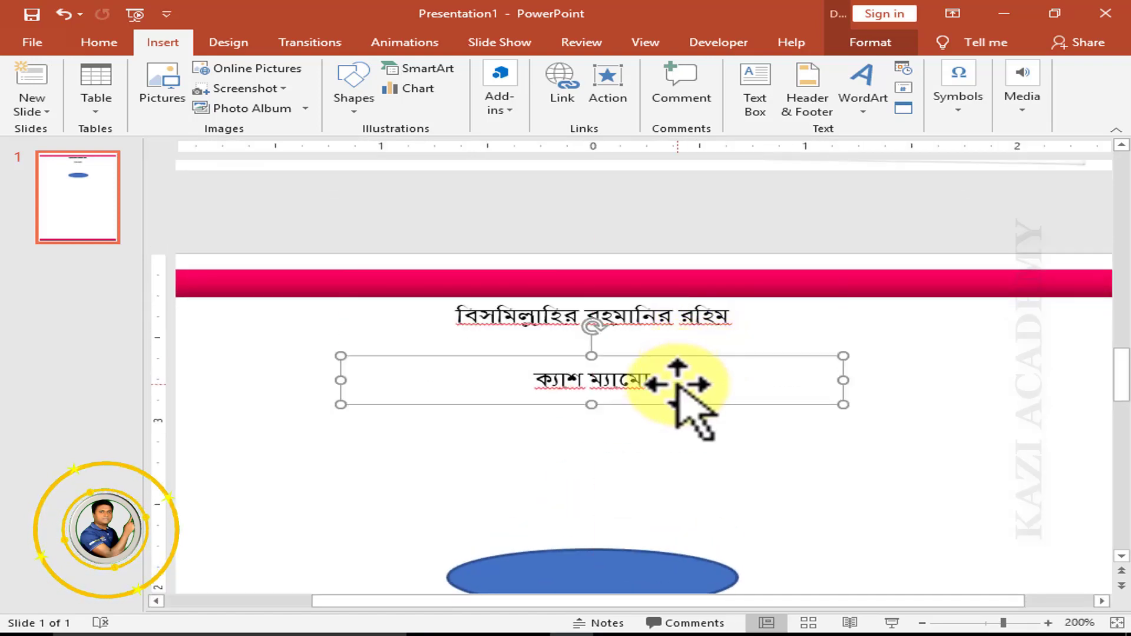
pyautogui.click(643, 382)
pyautogui.tripleClick(643, 382)
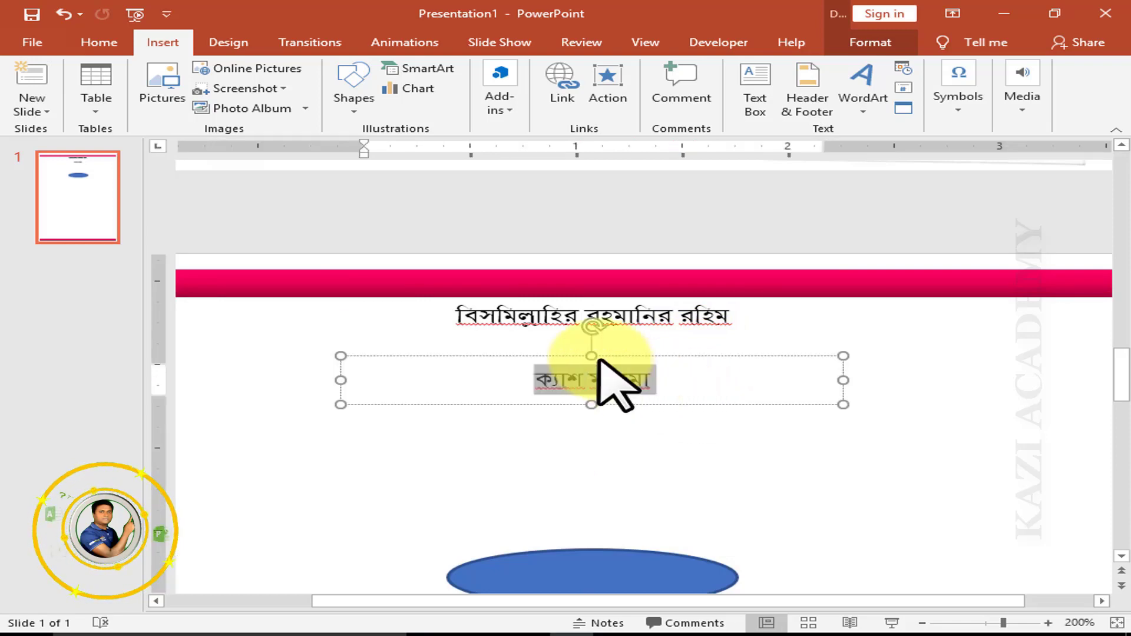
# Step: Set the ক্যাশ ম্যামো label in BurigangaSu and raise it slightly
pyautogui.click(100, 42)
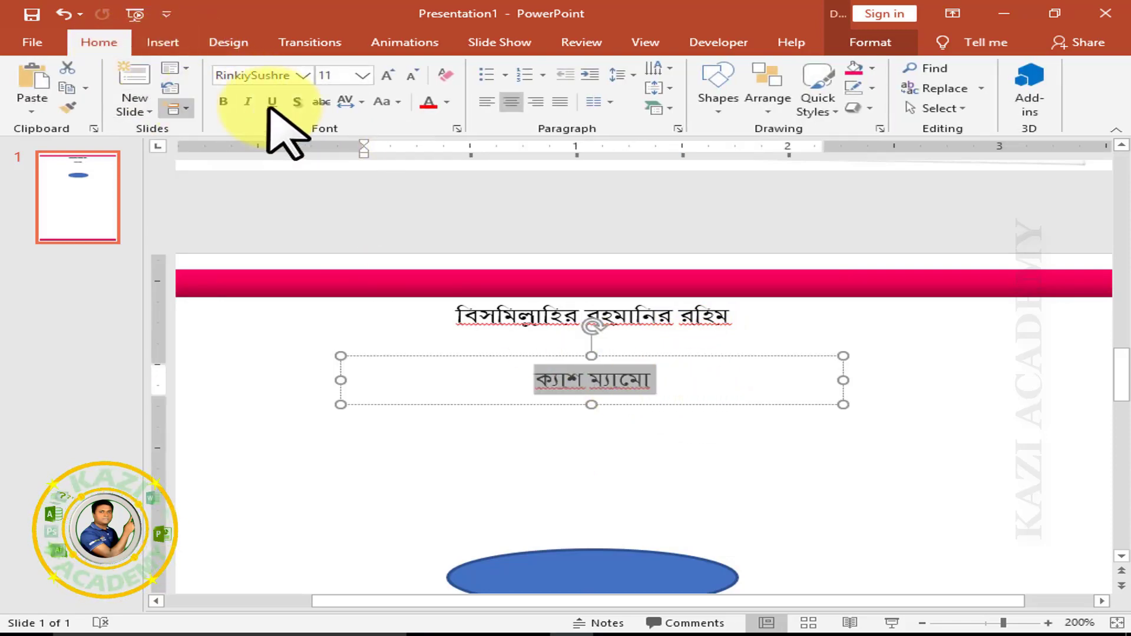
pyautogui.click(303, 76)
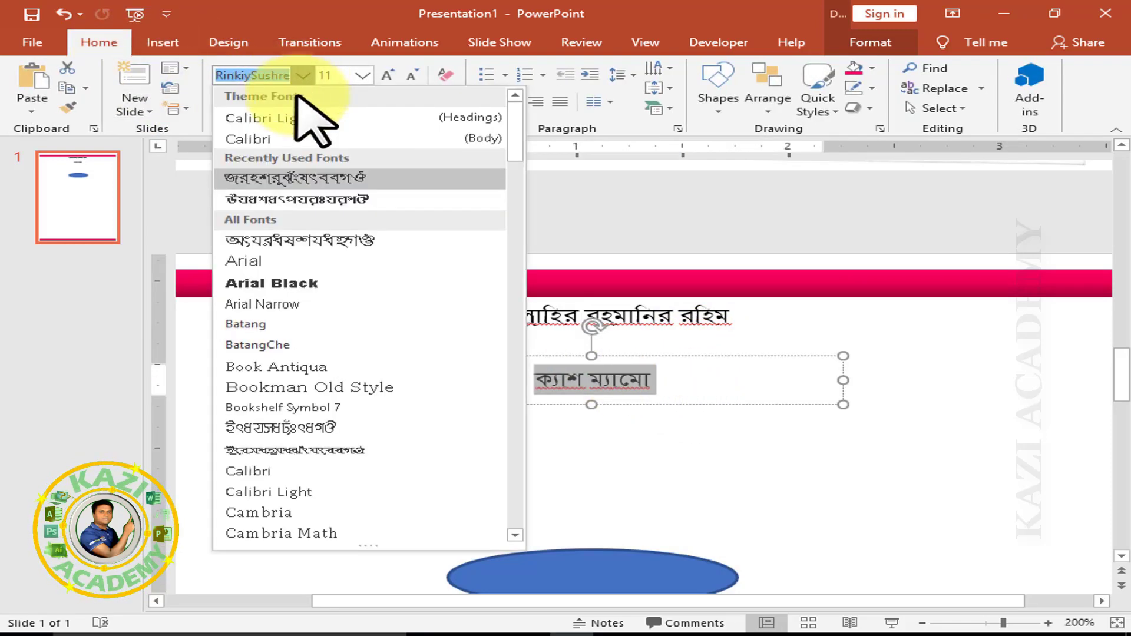
pyautogui.click(316, 450)
pyautogui.click(615, 356)
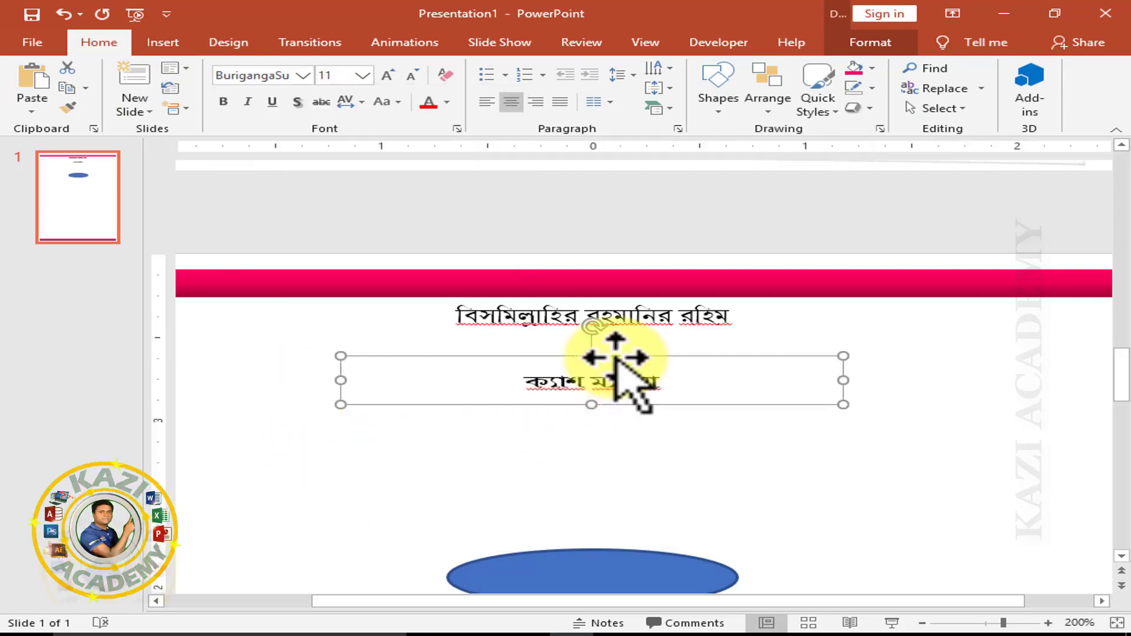
pyautogui.moveTo(615, 357); pyautogui.dragTo(615, 353)
# Step: Move the blue ellipse up behind the cash memo label
pyautogui.moveTo(650, 502); pyautogui.dragTo(648, 362)
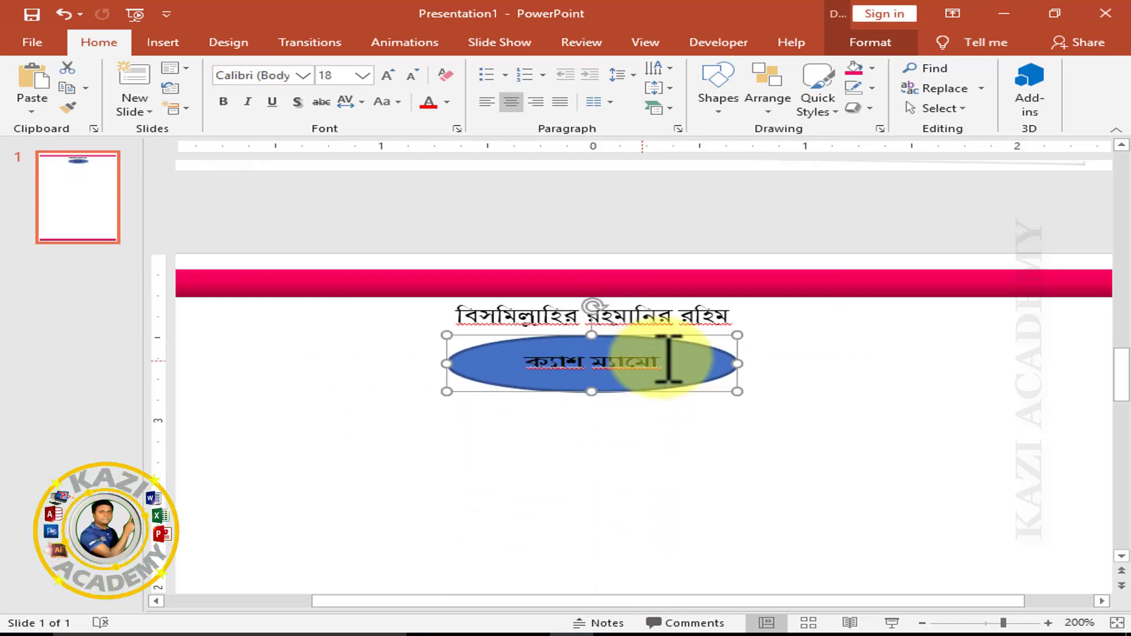
pyautogui.click(681, 366)
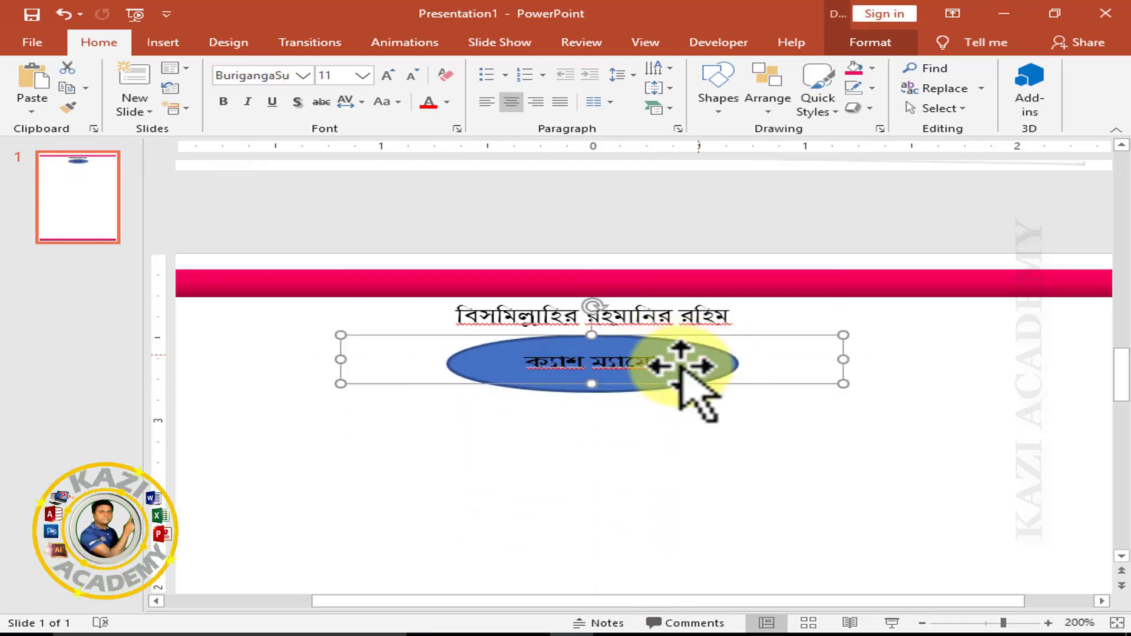
pyautogui.click(618, 386)
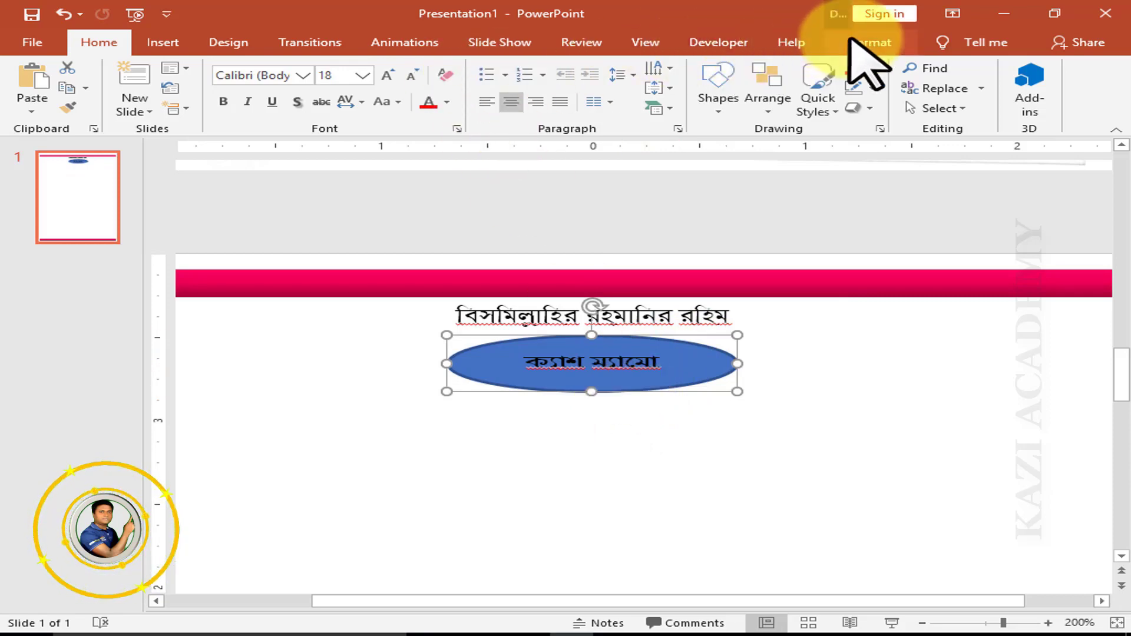
pyautogui.click(866, 42)
pyautogui.click(495, 70)
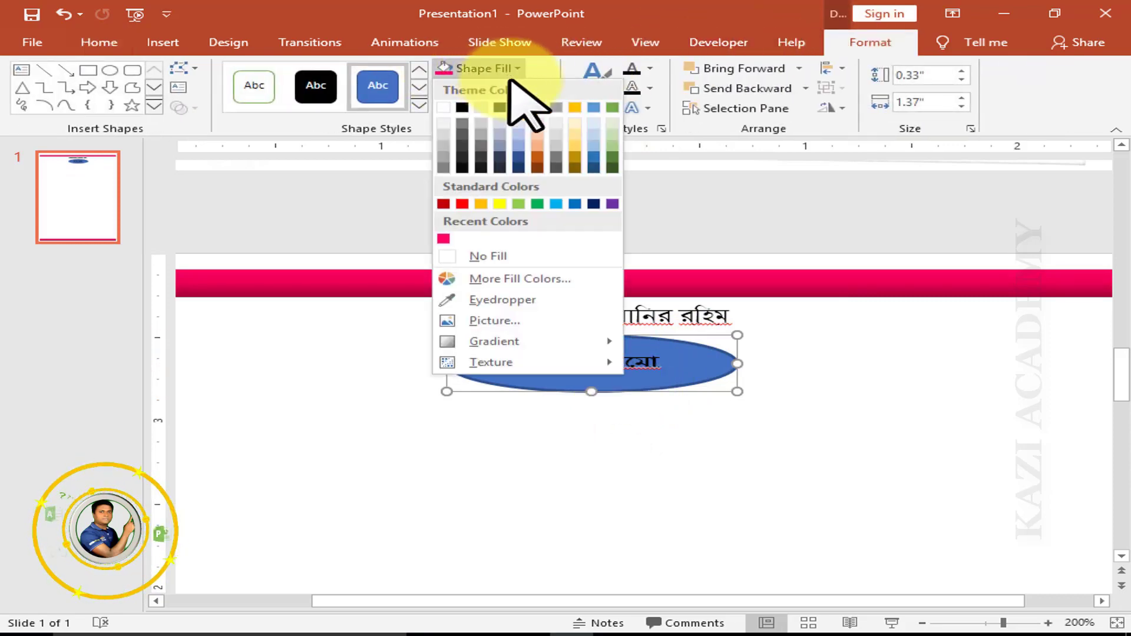
# Step: Fill the ellipse dark blue with no outline and make the label text white
pyautogui.click(594, 204)
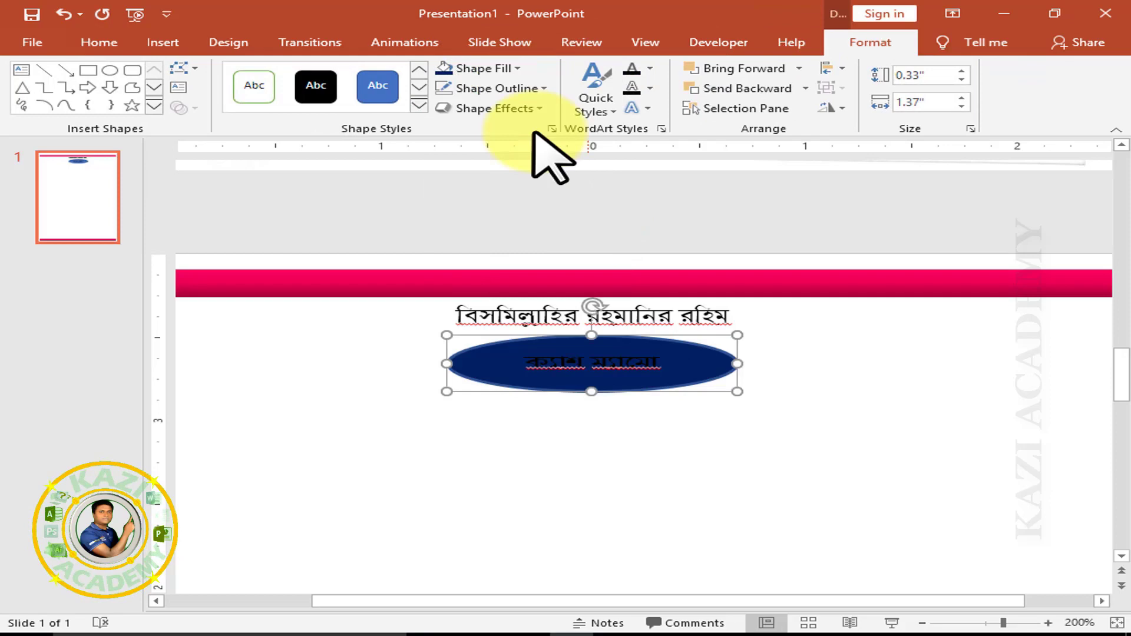
pyautogui.click(501, 88)
pyautogui.click(502, 276)
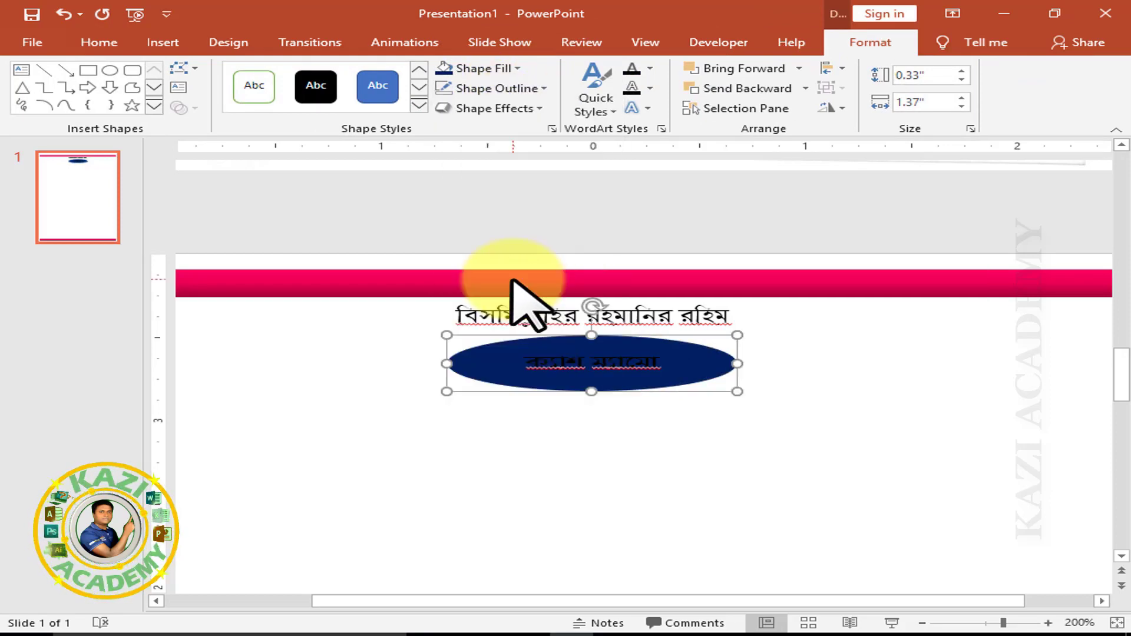
pyautogui.click(575, 364)
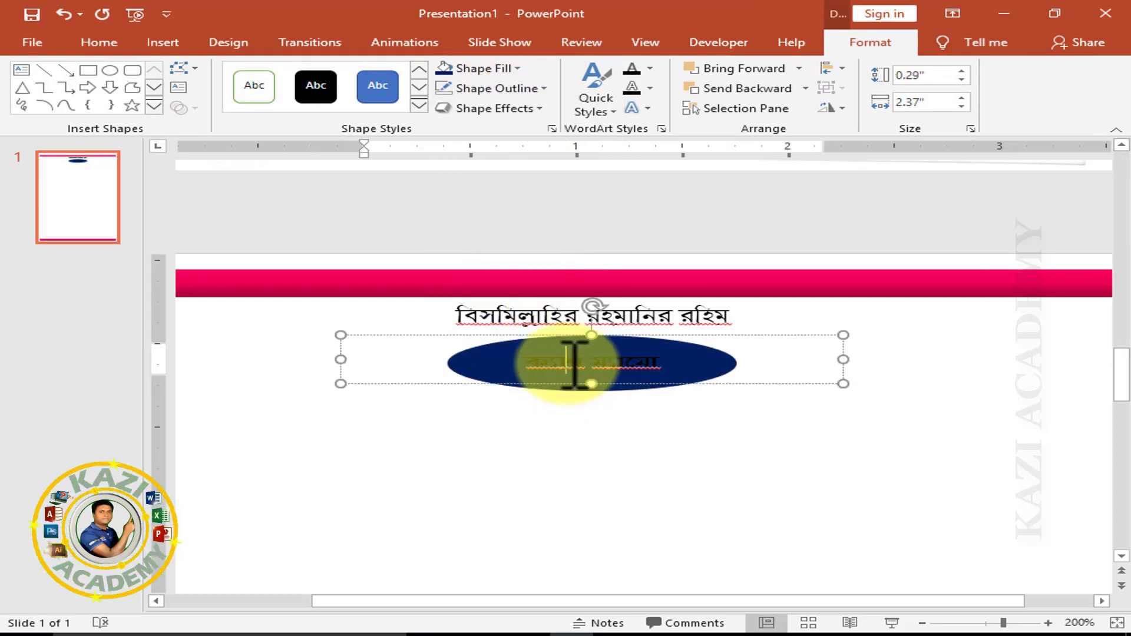
pyautogui.tripleClick(574, 364)
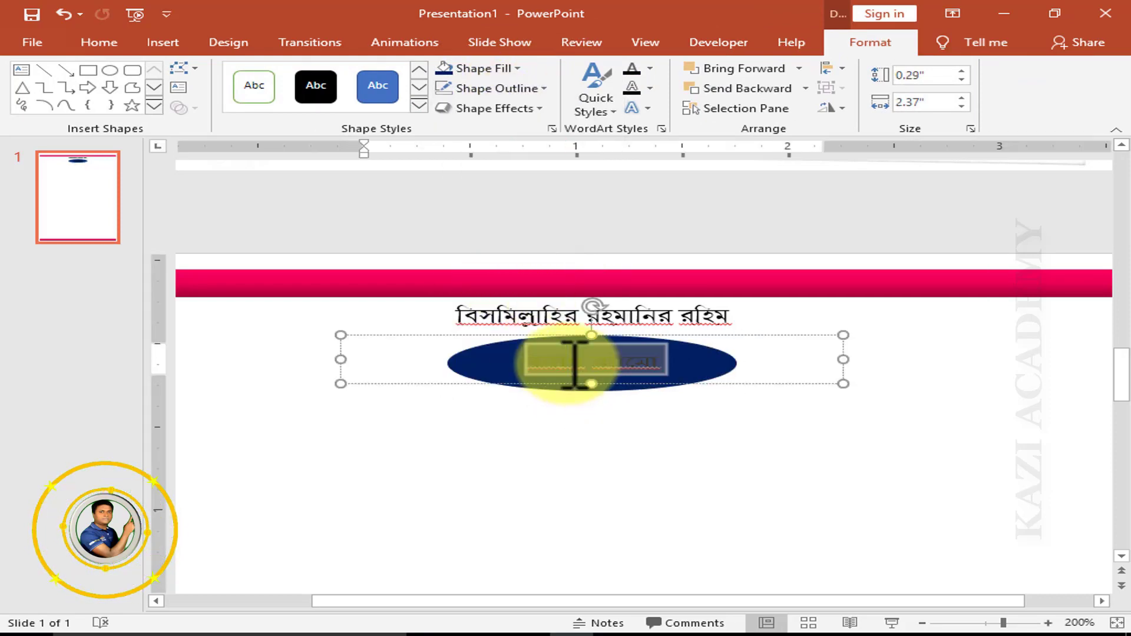
pyautogui.click(650, 69)
pyautogui.click(635, 106)
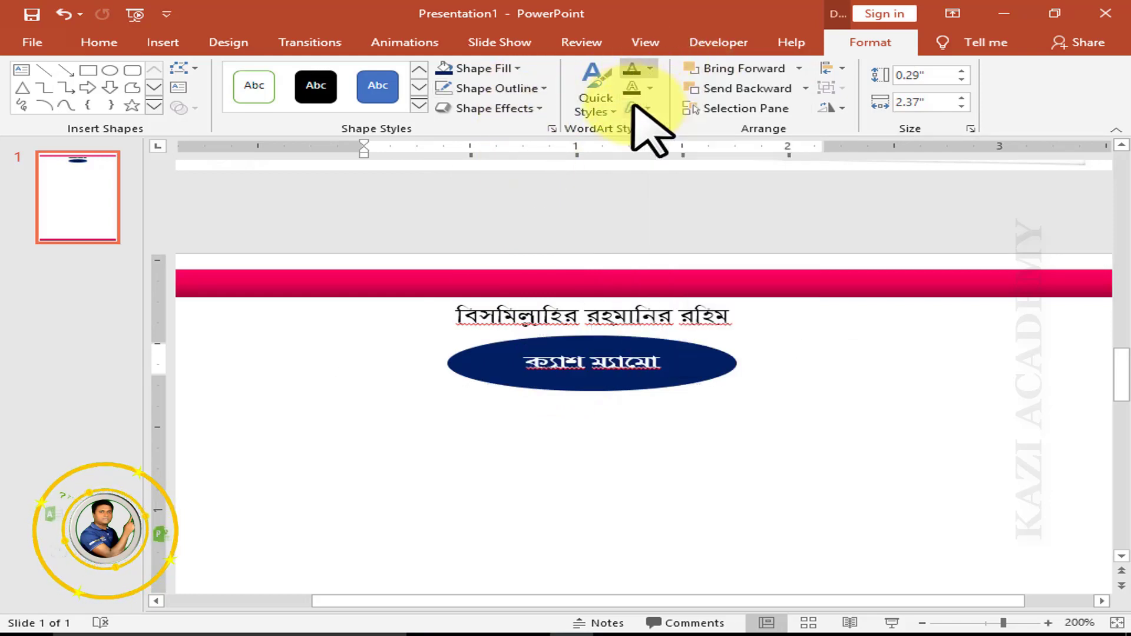
# Step: Shrink the ellipse from its top, left and right edges to fit around the label
pyautogui.click(614, 341)
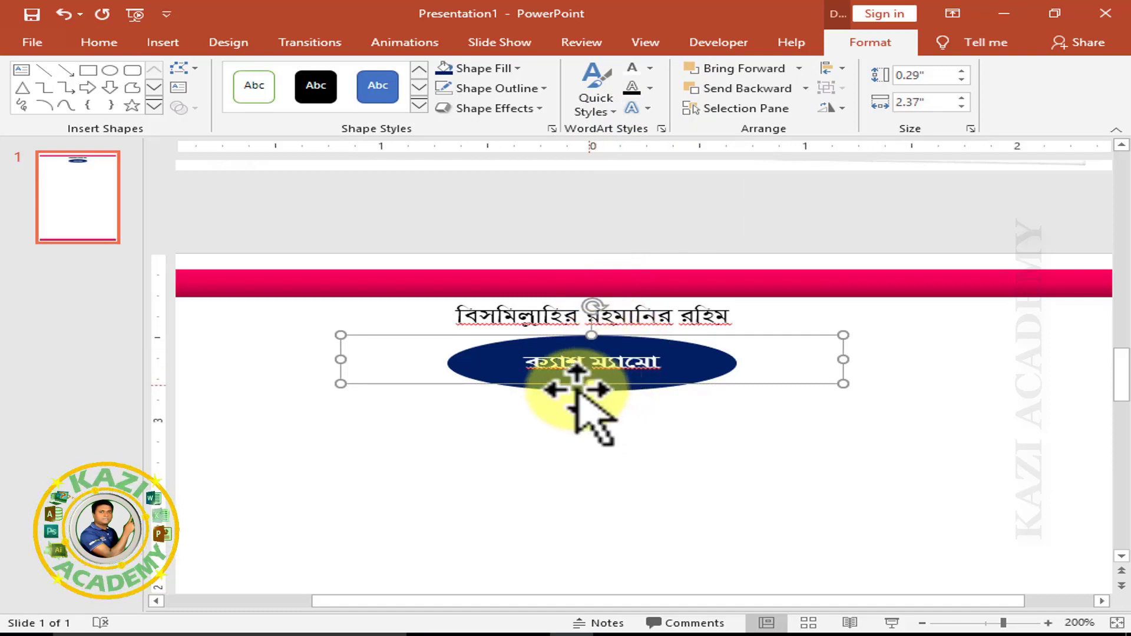
pyautogui.moveTo(593, 386); pyautogui.dragTo(587, 386)
pyautogui.write('1')
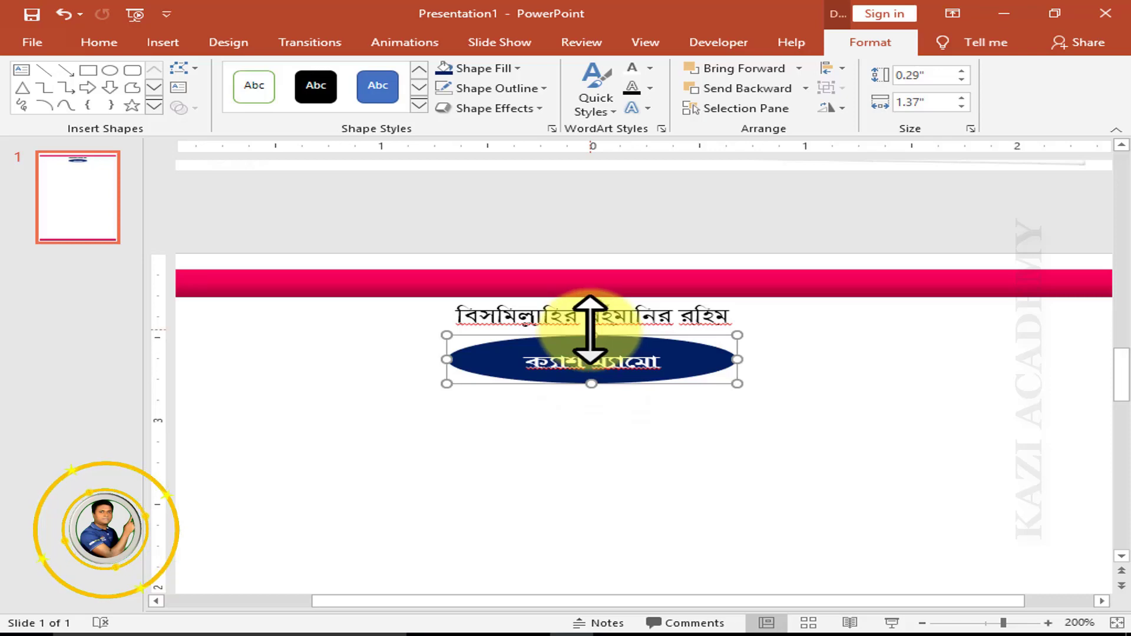
pyautogui.moveTo(591, 335); pyautogui.dragTo(591, 345)
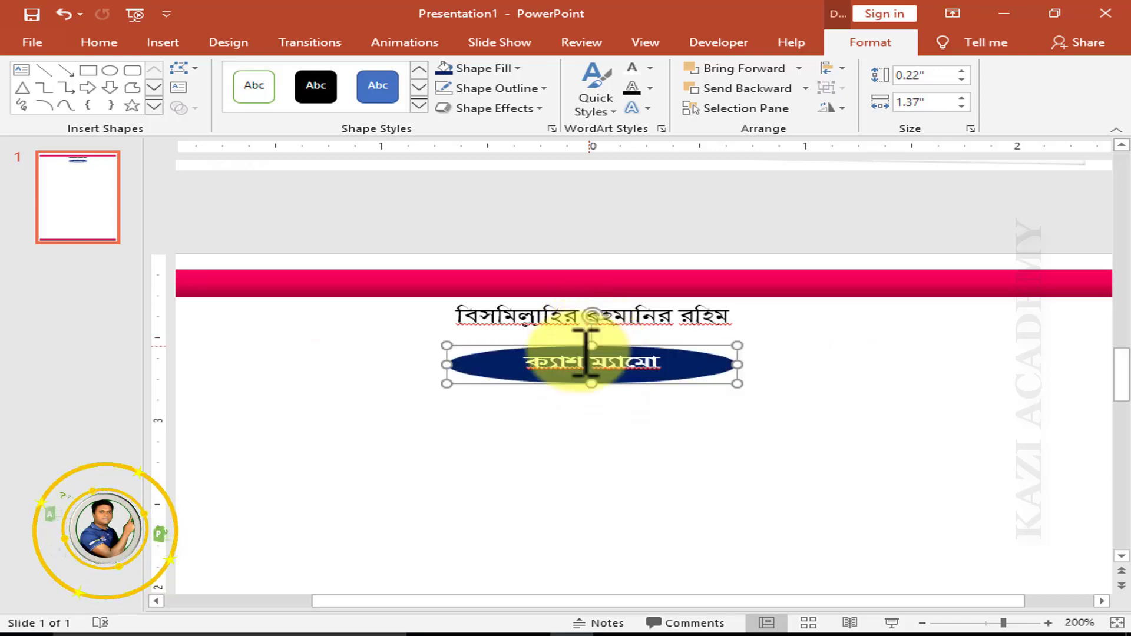
pyautogui.moveTo(446, 364); pyautogui.dragTo(510, 365)
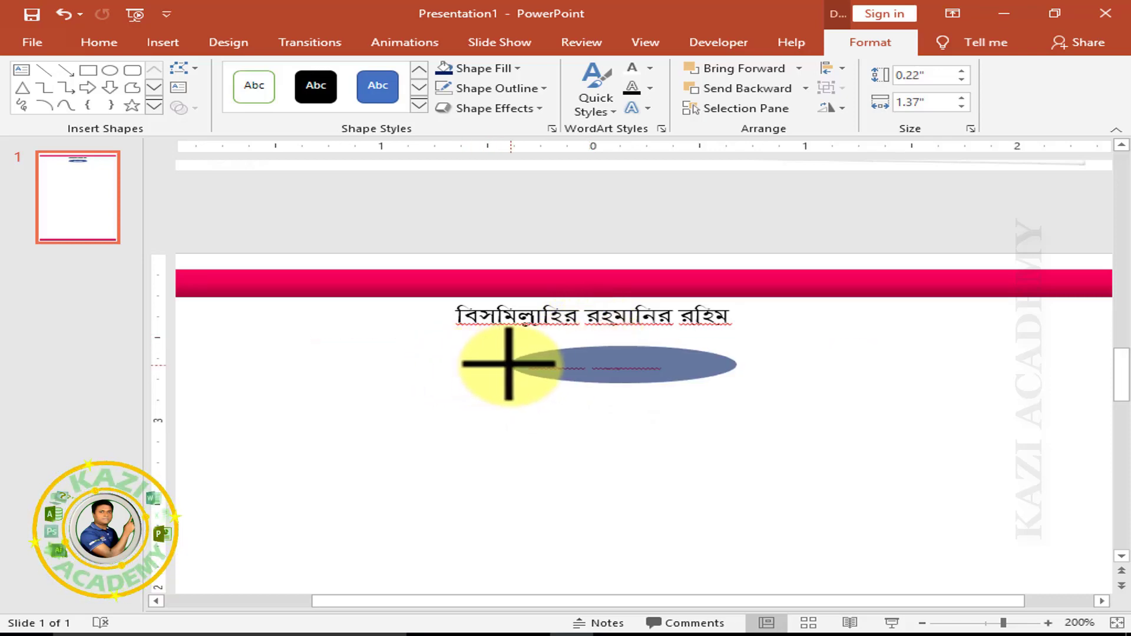
pyautogui.moveTo(737, 365); pyautogui.dragTo(685, 365)
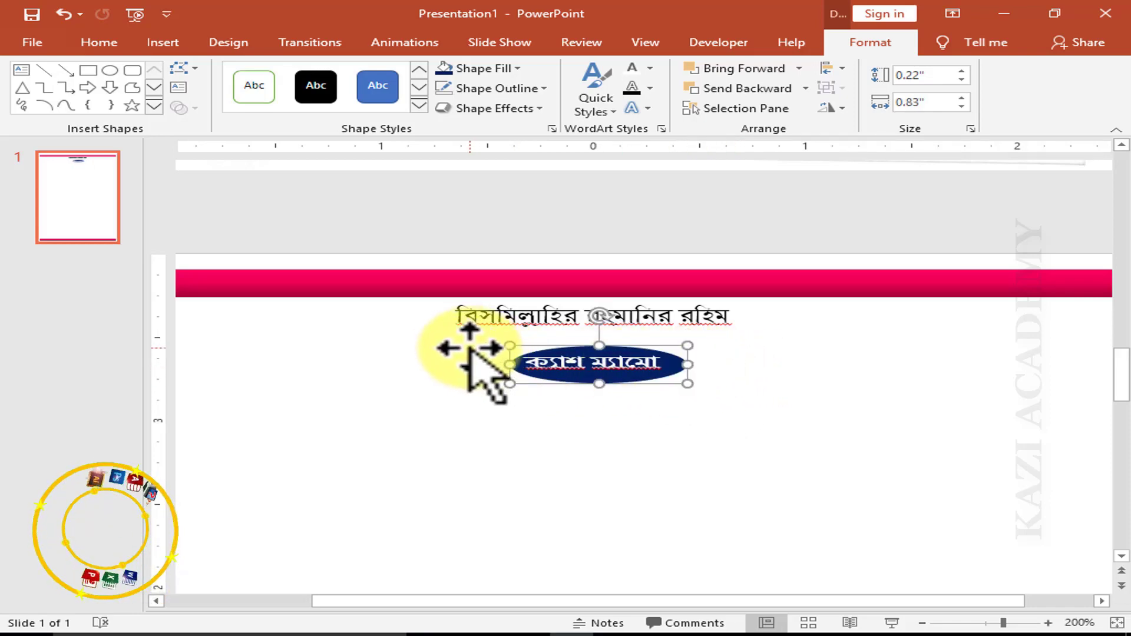
# Step: Align the ellipse and label box to each other's centre and middle
pyautogui.click(969, 486)
pyautogui.moveTo(969, 486); pyautogui.dragTo(248, 306)
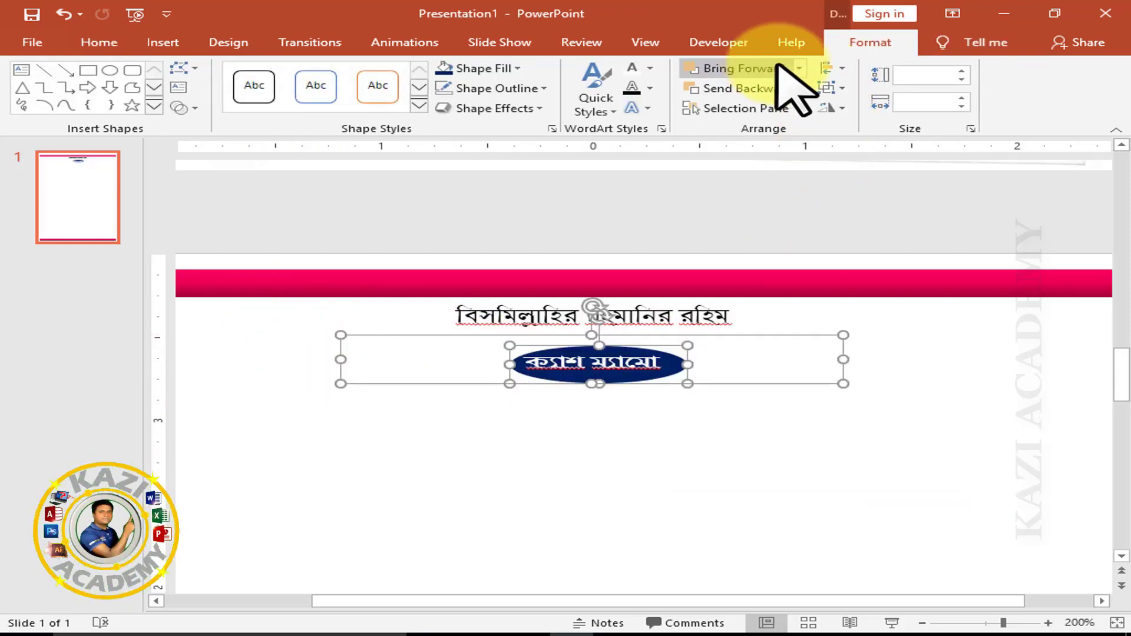
pyautogui.click(828, 68)
pyautogui.click(860, 111)
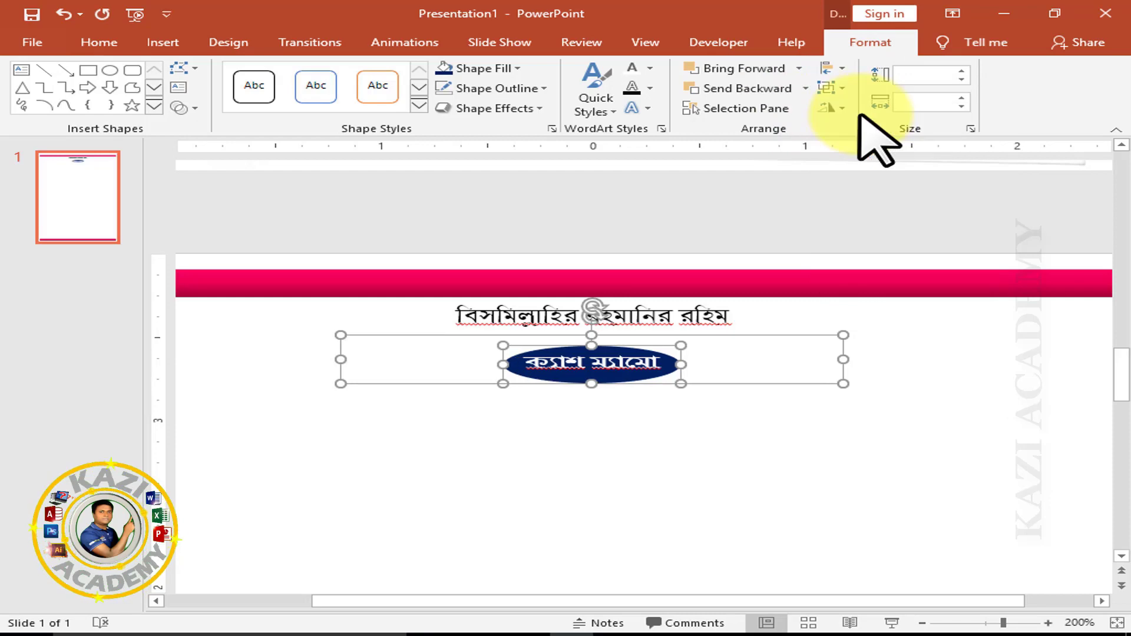
pyautogui.click(838, 68)
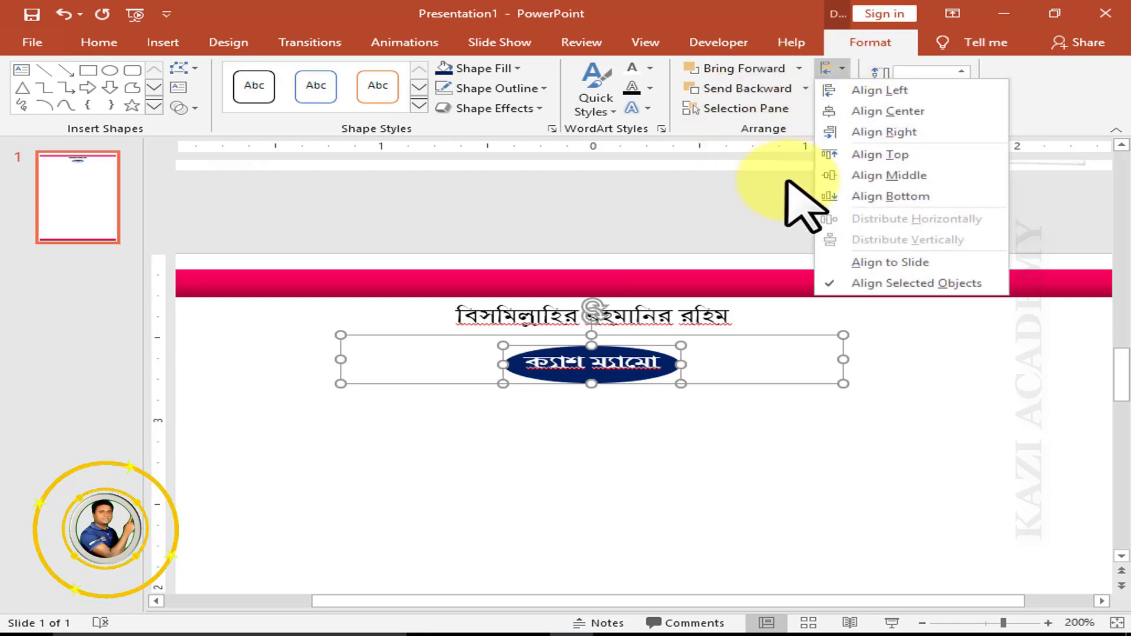
pyautogui.click(904, 176)
# Step: Nudge the label and ellipse slightly upward
pyautogui.click(736, 477)
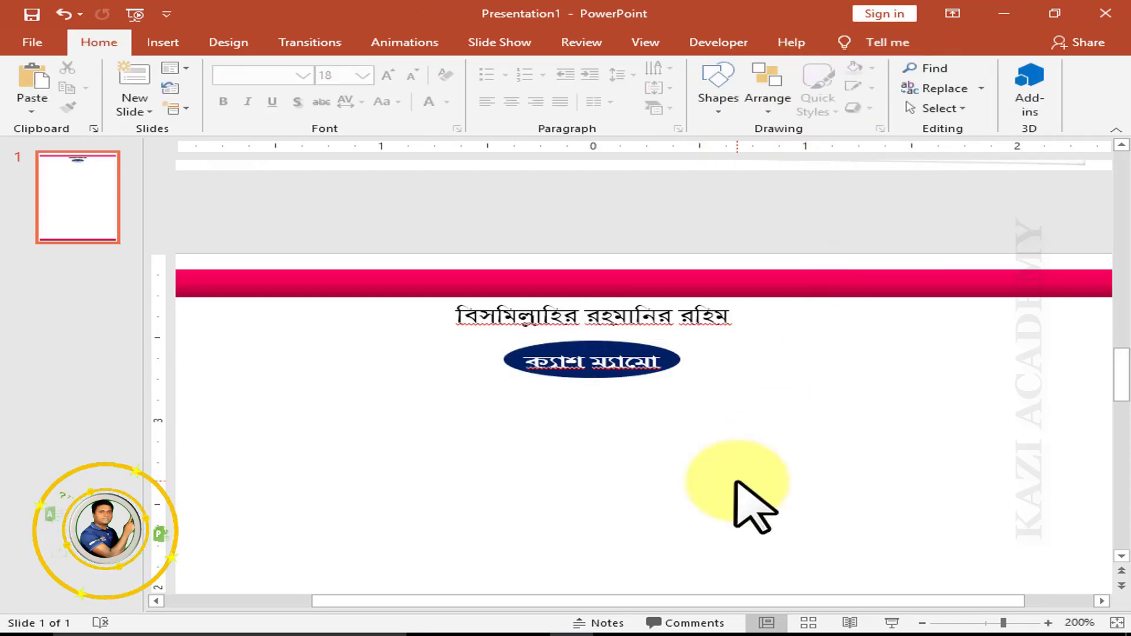
pyautogui.click(598, 368)
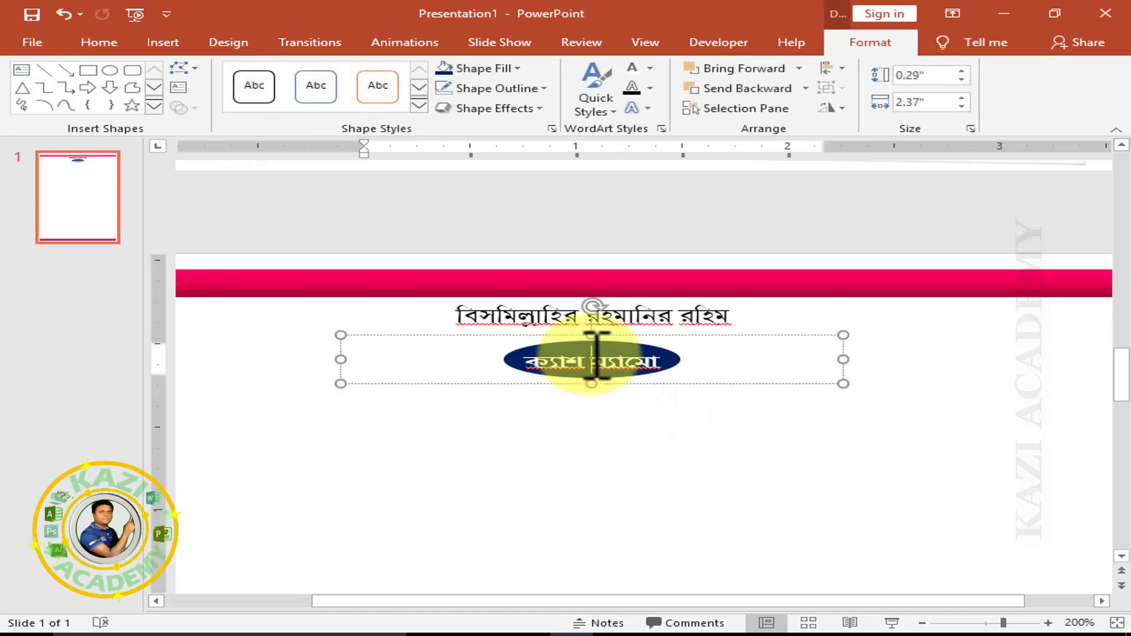
pyautogui.click(590, 328)
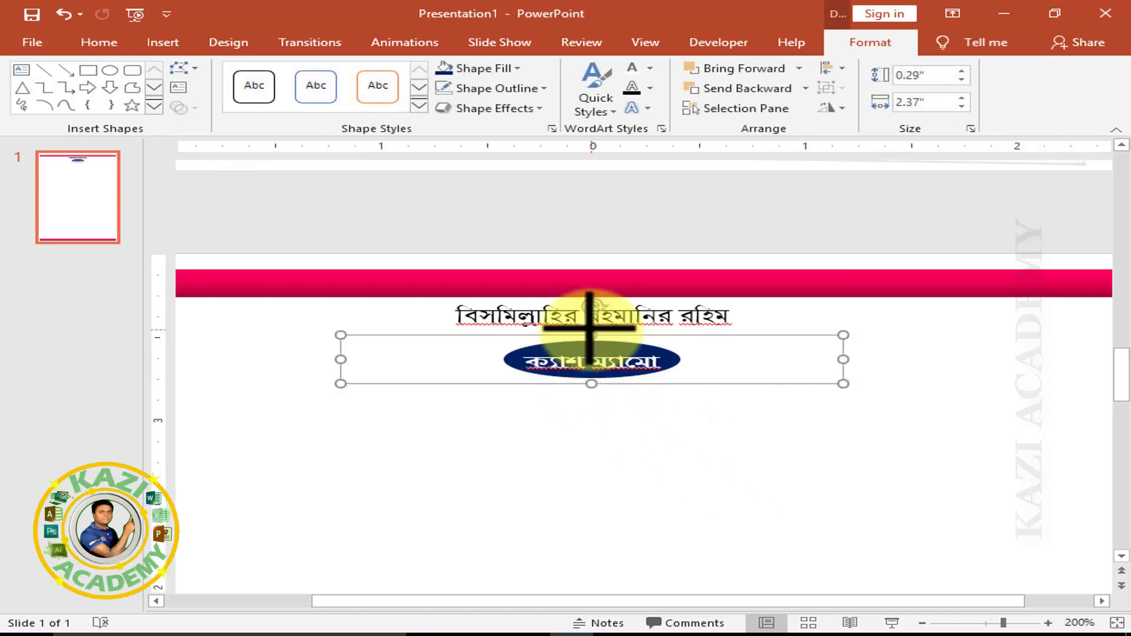
pyautogui.hotkey('ctrl', 'Up')
pyautogui.hotkey('ctrl', 'Up')
pyautogui.hotkey('ctrl', 'Up')
pyautogui.hotkey('ctrl', 'Up')
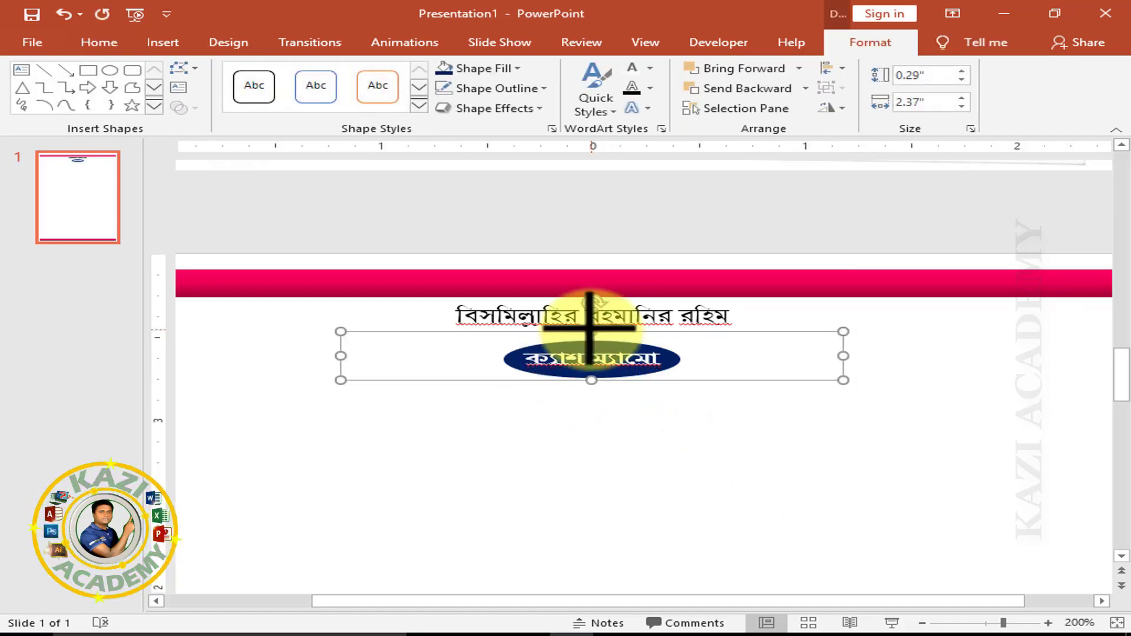
pyautogui.press('Tab')
# Step: Scroll to the slide top so the Bismillah line and navy oval are visible, then deselect
pyautogui.scroll(3, 770, 494)
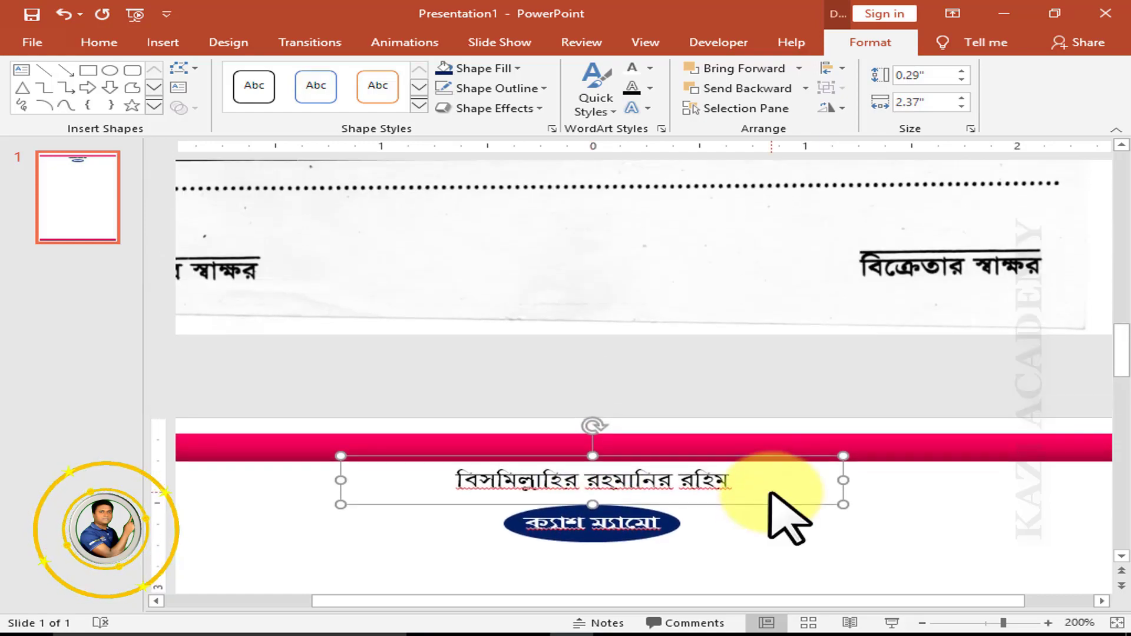
pyautogui.scroll(3, 770, 493)
pyautogui.scroll(3, 770, 494)
pyautogui.scroll(3, 772, 495)
pyautogui.scroll(3, 772, 495)
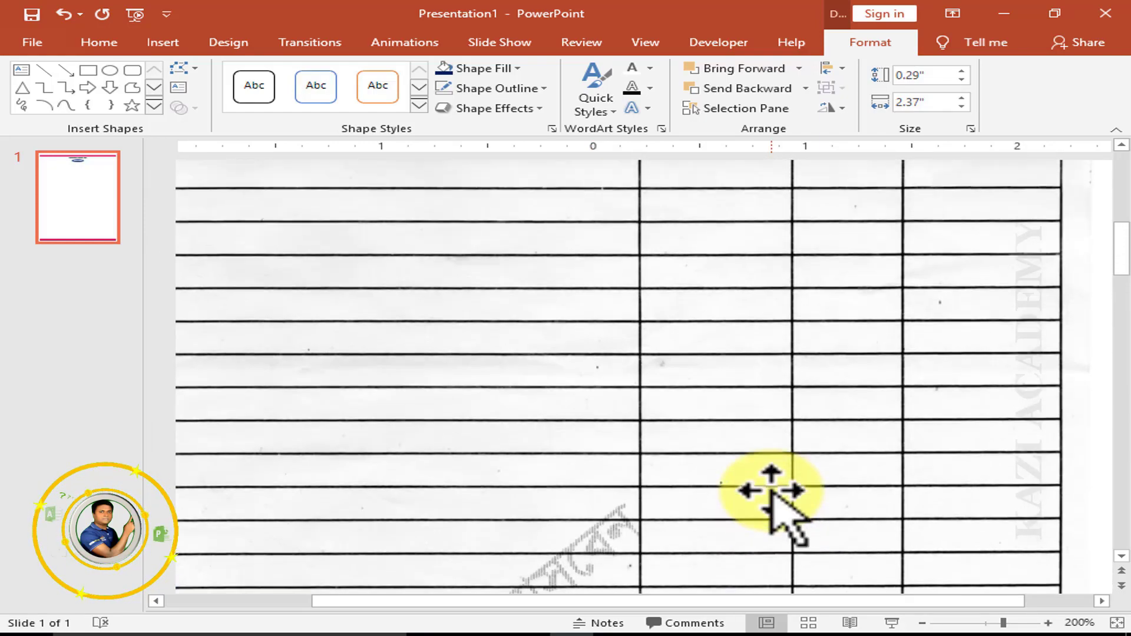
pyautogui.scroll(3, 772, 495)
pyautogui.scroll(3, 772, 495)
pyautogui.scroll(3, 772, 495)
pyautogui.scroll(2, 772, 495)
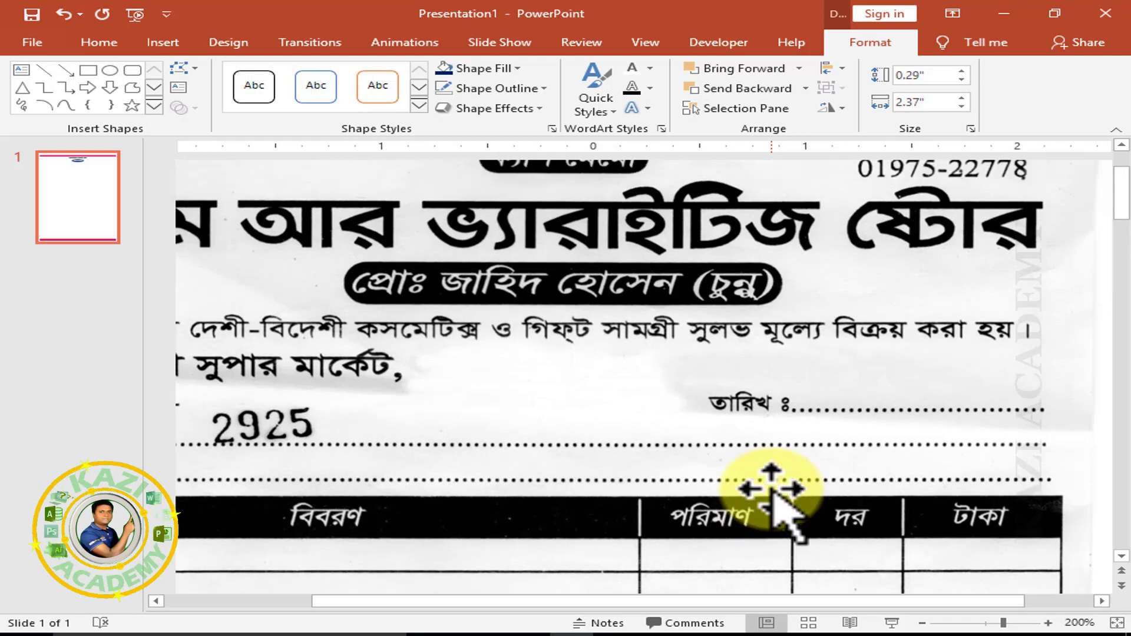
pyautogui.scroll(3, 772, 495)
pyautogui.scroll(-3, 772, 495)
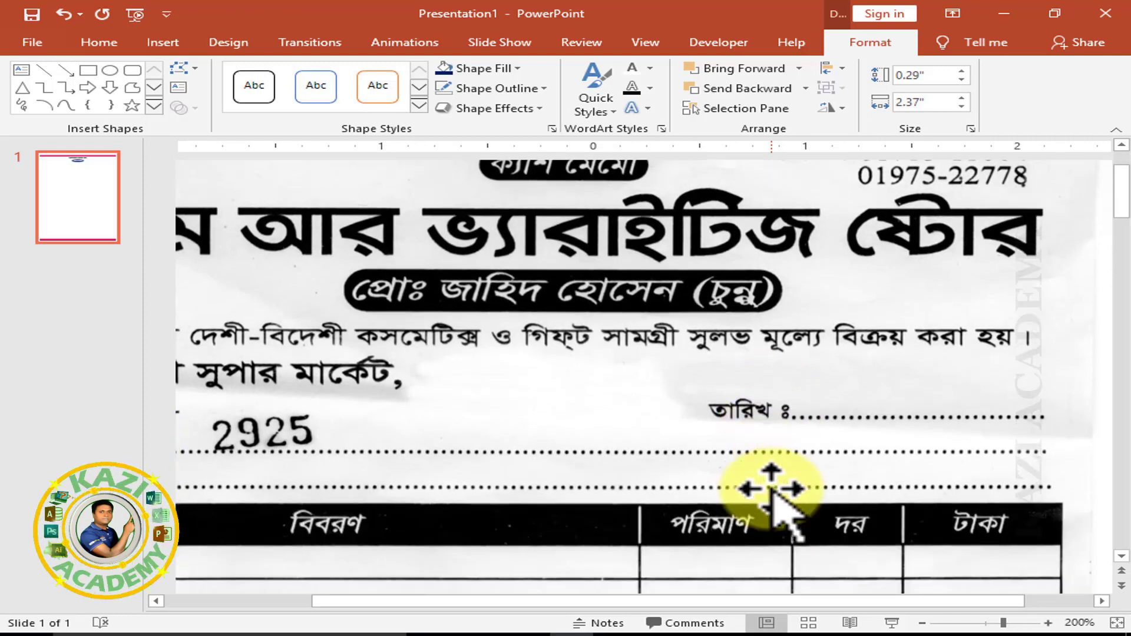
pyautogui.scroll(-1, 770, 480)
pyautogui.scroll(4, 770, 479)
pyautogui.scroll(-2, 808, 265)
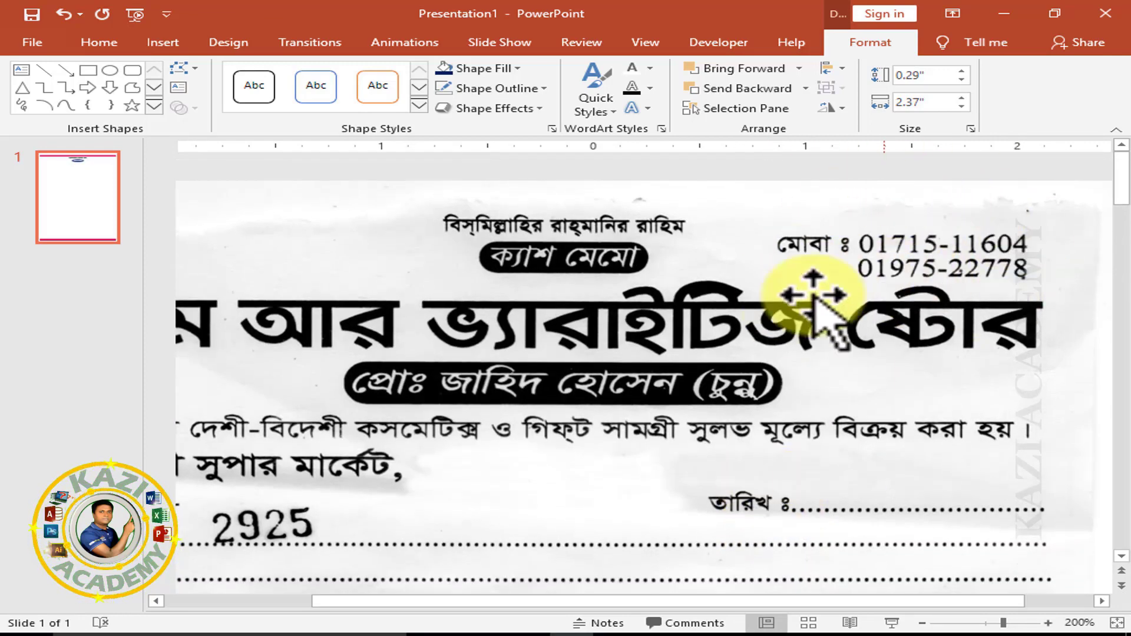
pyautogui.scroll(-5, 819, 390)
pyautogui.scroll(-5, 819, 390)
pyautogui.scroll(-5, 819, 392)
pyautogui.scroll(-5, 818, 389)
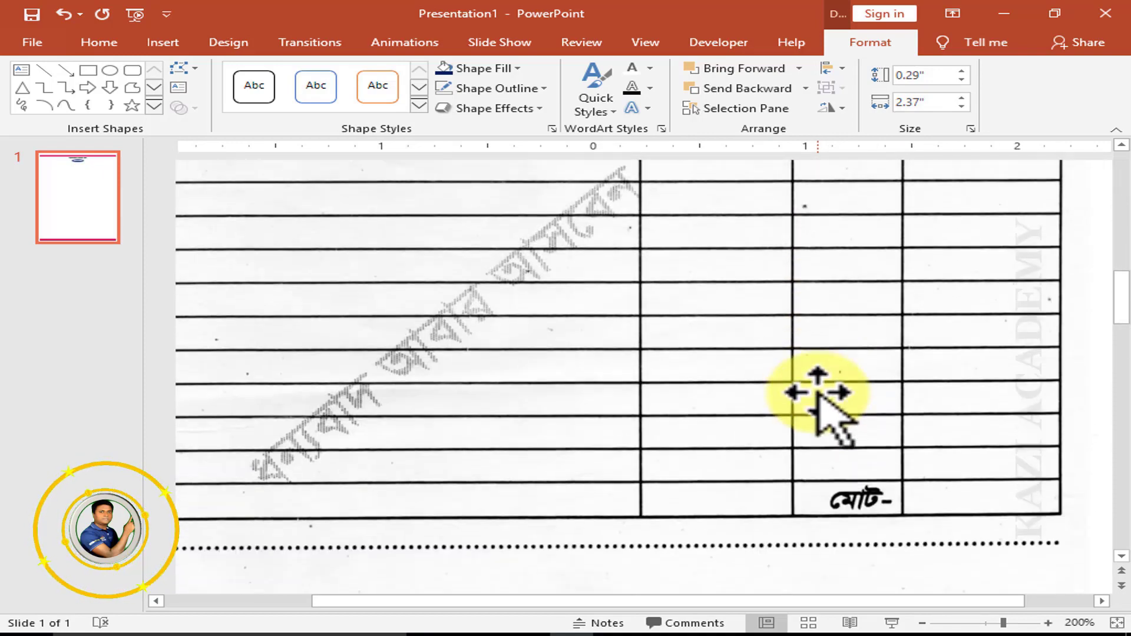
pyautogui.scroll(-5, 818, 388)
pyautogui.scroll(15, 818, 392)
pyautogui.scroll(-2, 818, 395)
pyautogui.click(818, 399)
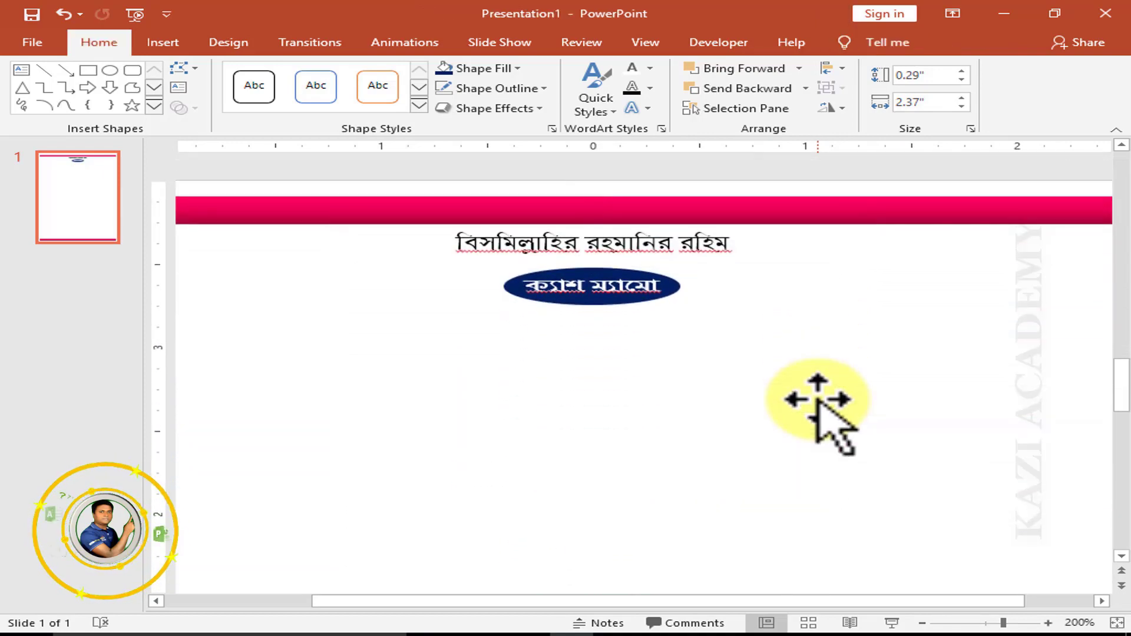
# Step: Duplicate the Bismillah box lower right and retype it as the Bengali 'Mobile' label
pyautogui.click(713, 260)
pyautogui.click(714, 243)
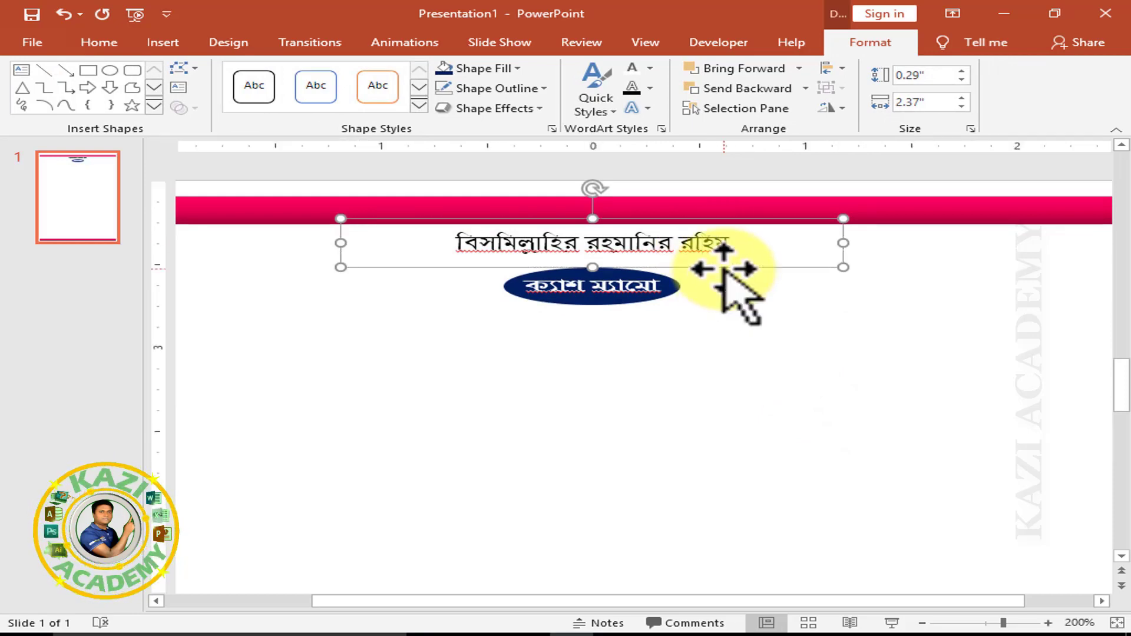
pyautogui.moveTo(725, 271); pyautogui.dragTo(957, 445)
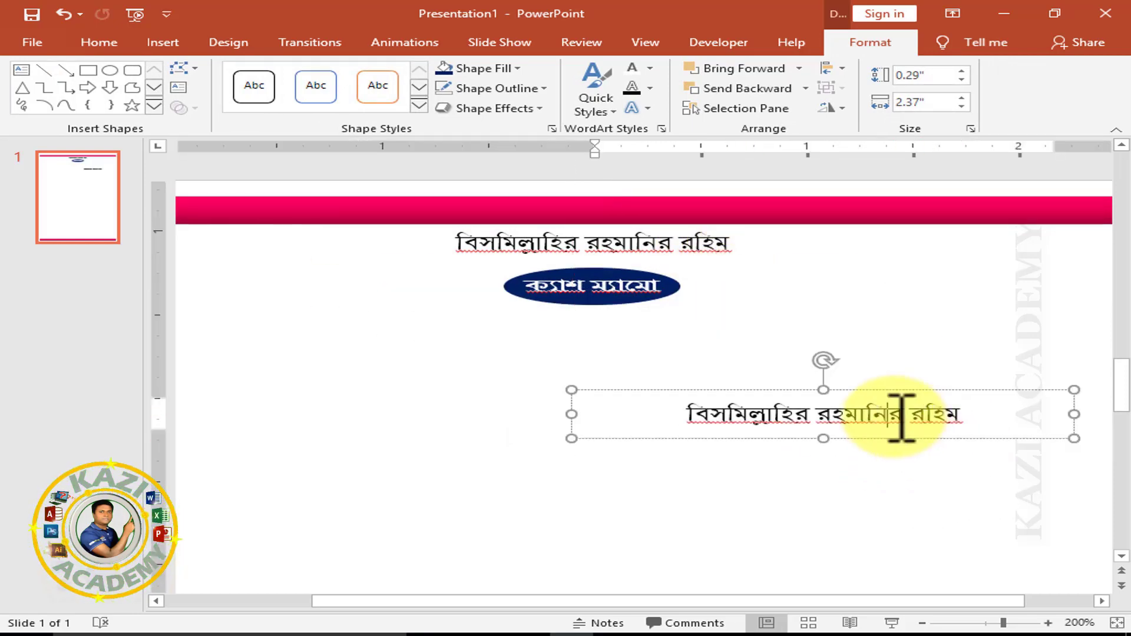
pyautogui.hotkey('ctrl', 'a')
pyautogui.write('মোবা')
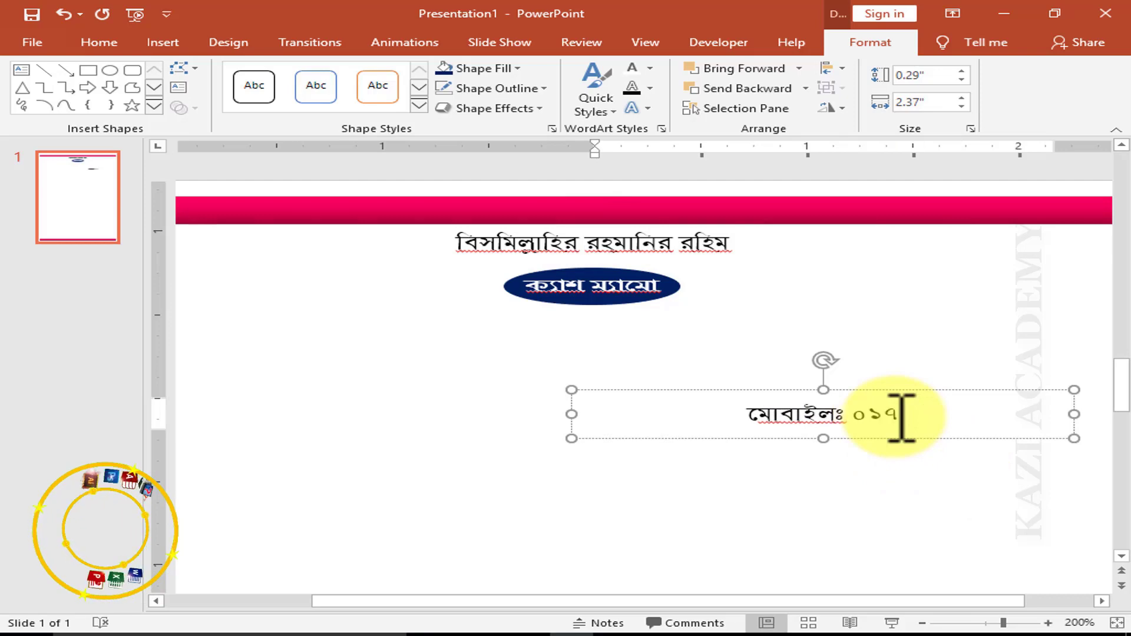
pyautogui.write('০০০০০০০০')
# Step: Copy the mobile-number box just below itself and edit the second number
pyautogui.moveTo(887, 439); pyautogui.dragTo(896, 471)
pyautogui.click(828, 449)
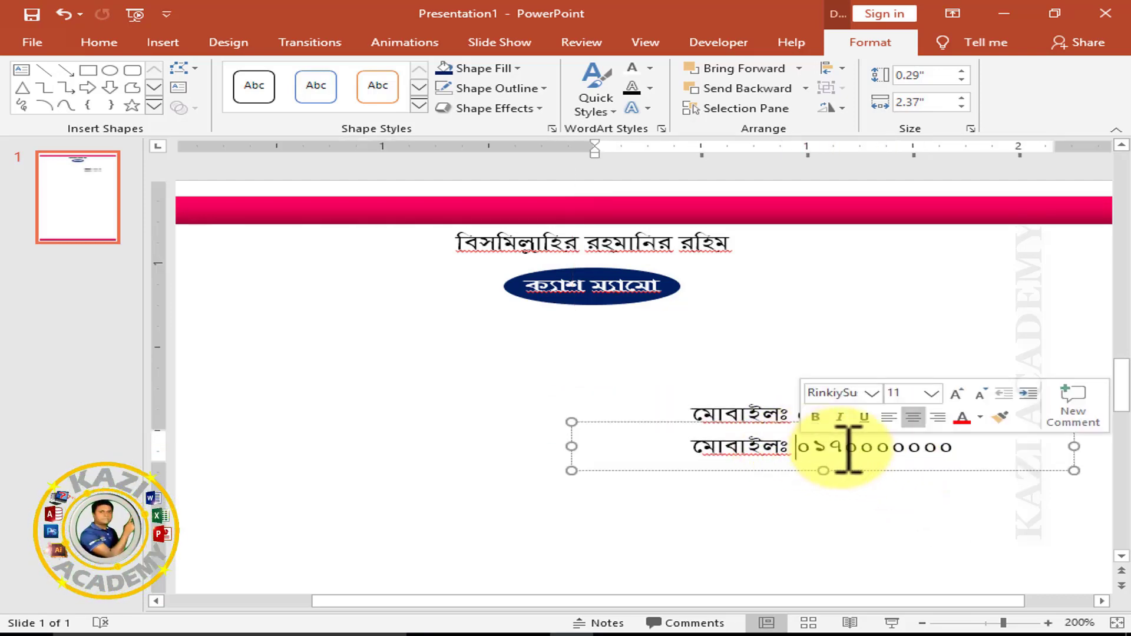
pyautogui.click(763, 413)
pyautogui.click(773, 449)
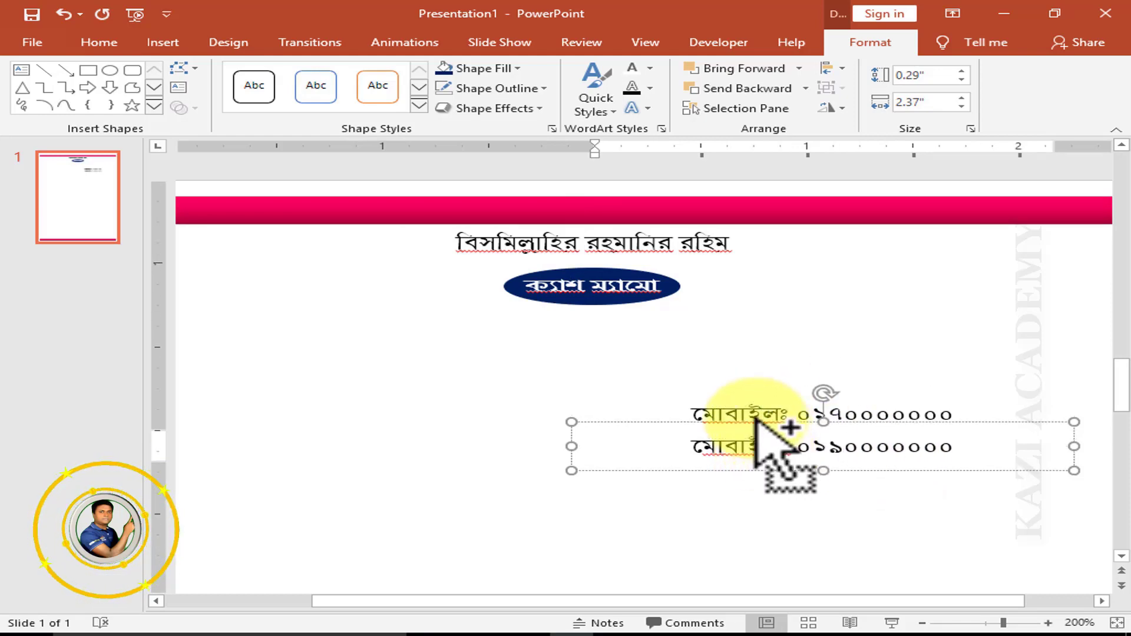
# Step: Move both number boxes to the top right beside the header and tighten their spacing
pyautogui.click(572, 422)
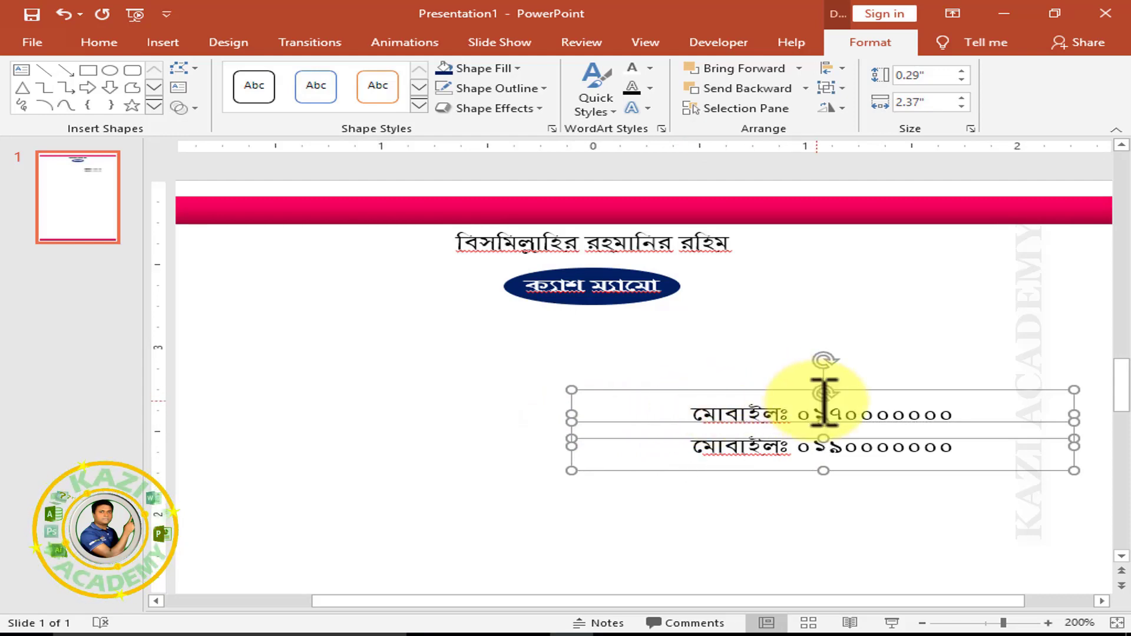
pyautogui.moveTo(806, 390); pyautogui.dragTo(930, 234)
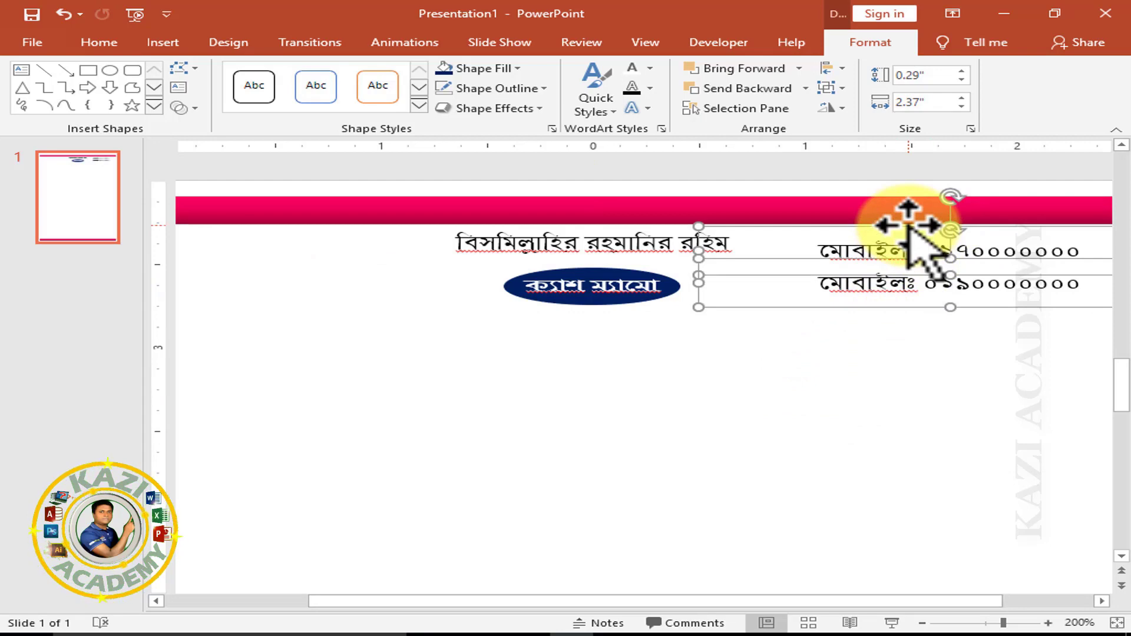
pyautogui.moveTo(909, 226); pyautogui.dragTo(907, 208)
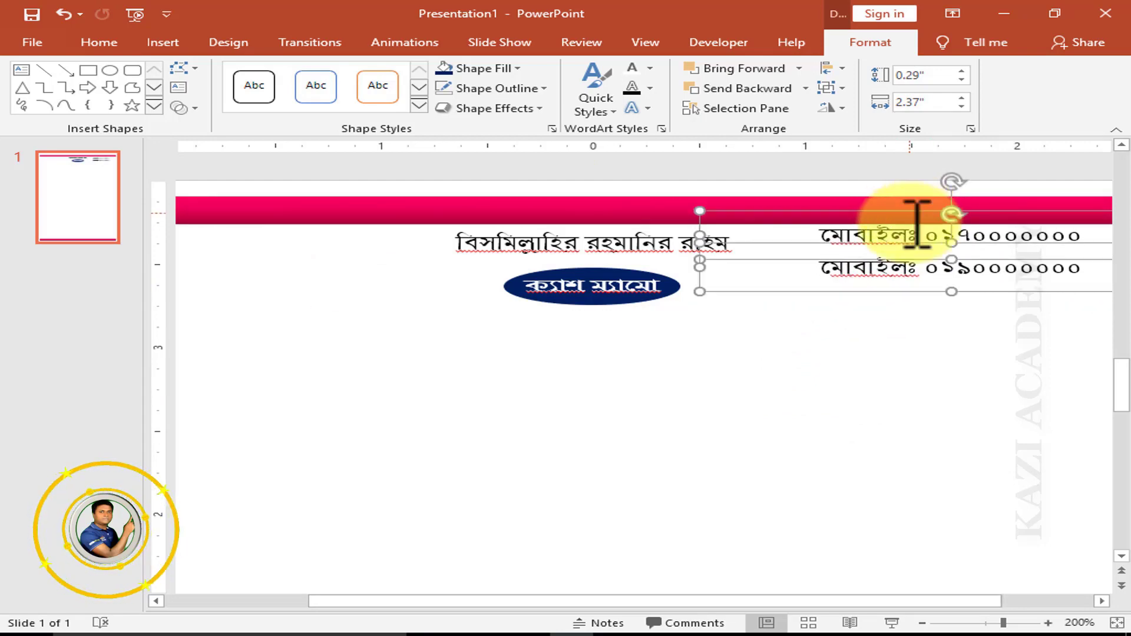
pyautogui.moveTo(888, 290); pyautogui.dragTo(890, 283)
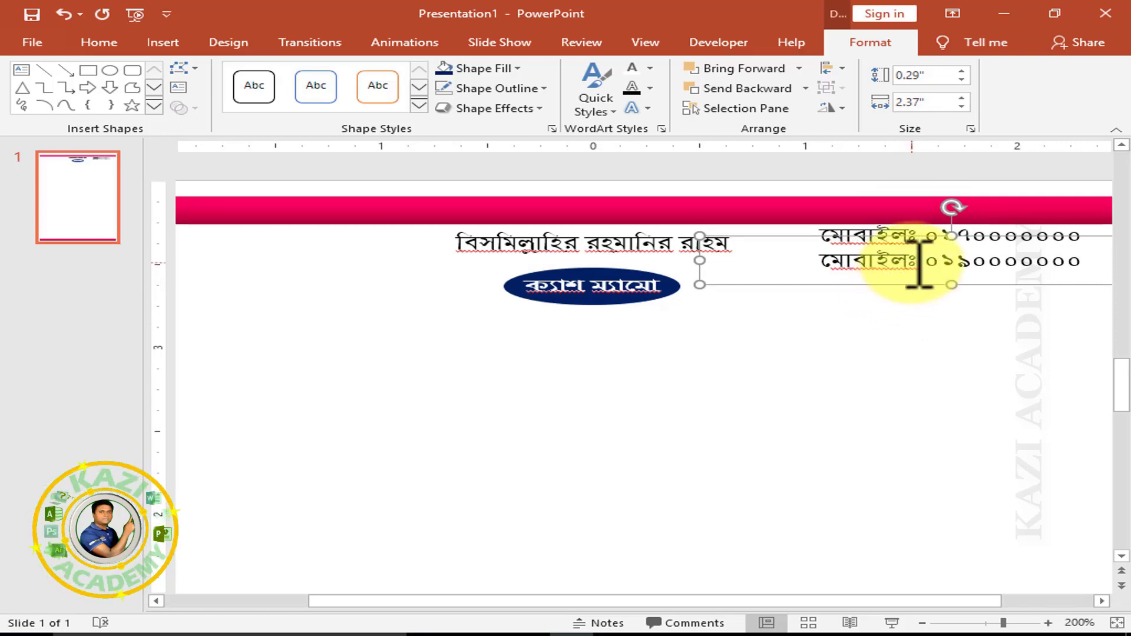
pyautogui.click(921, 267)
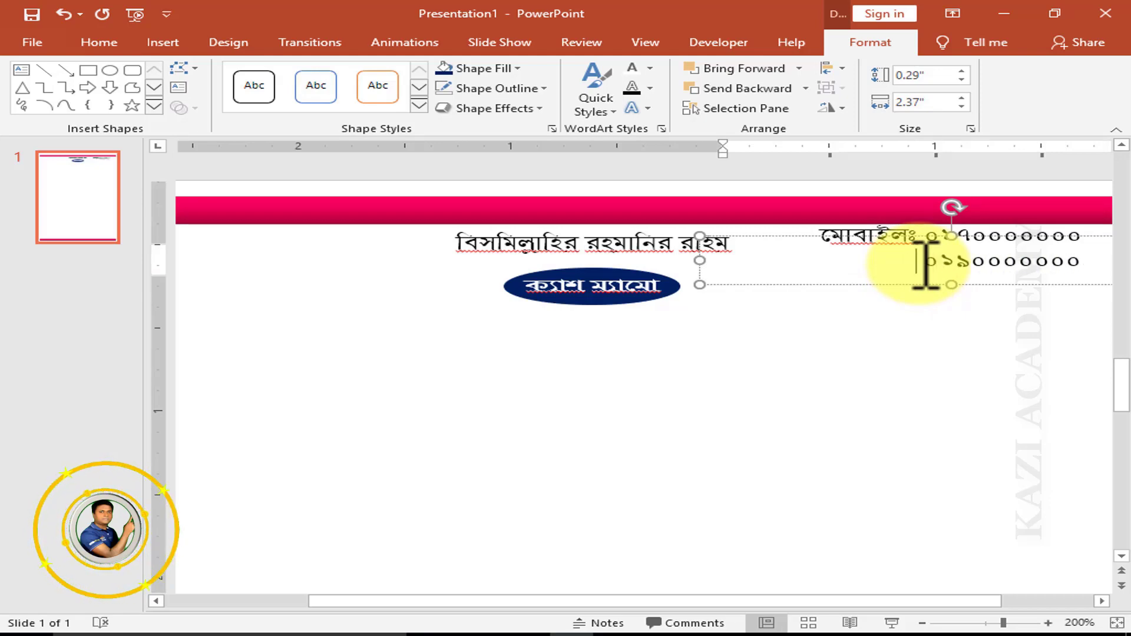
pyautogui.click(951, 284)
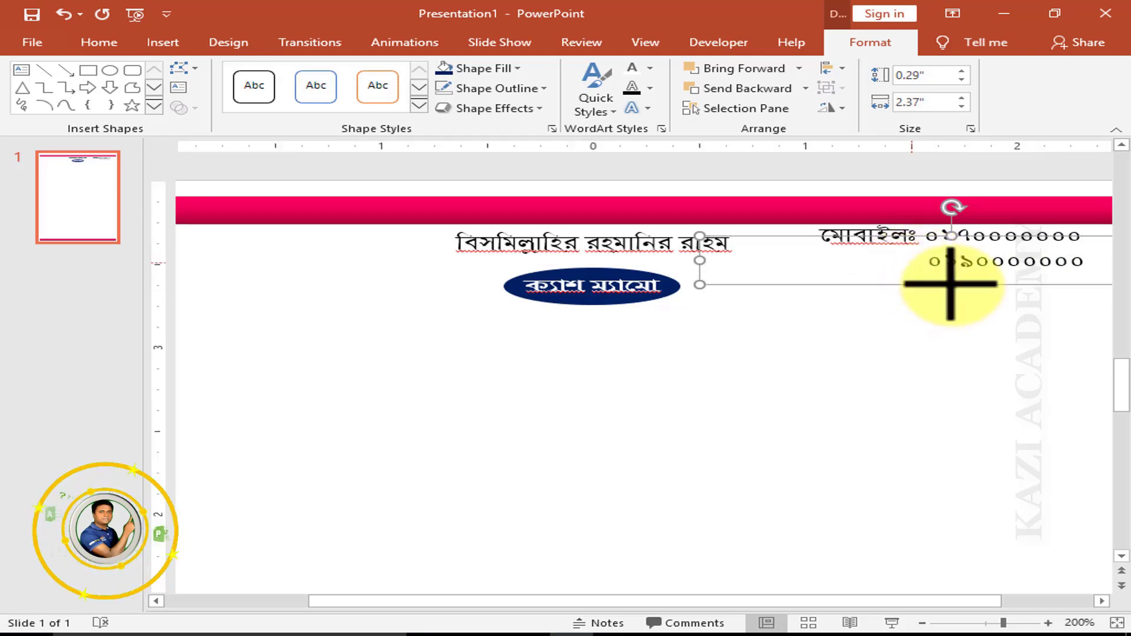
pyautogui.press('Up')
pyautogui.press('Up')
pyautogui.press('Up')
pyautogui.press('Up')
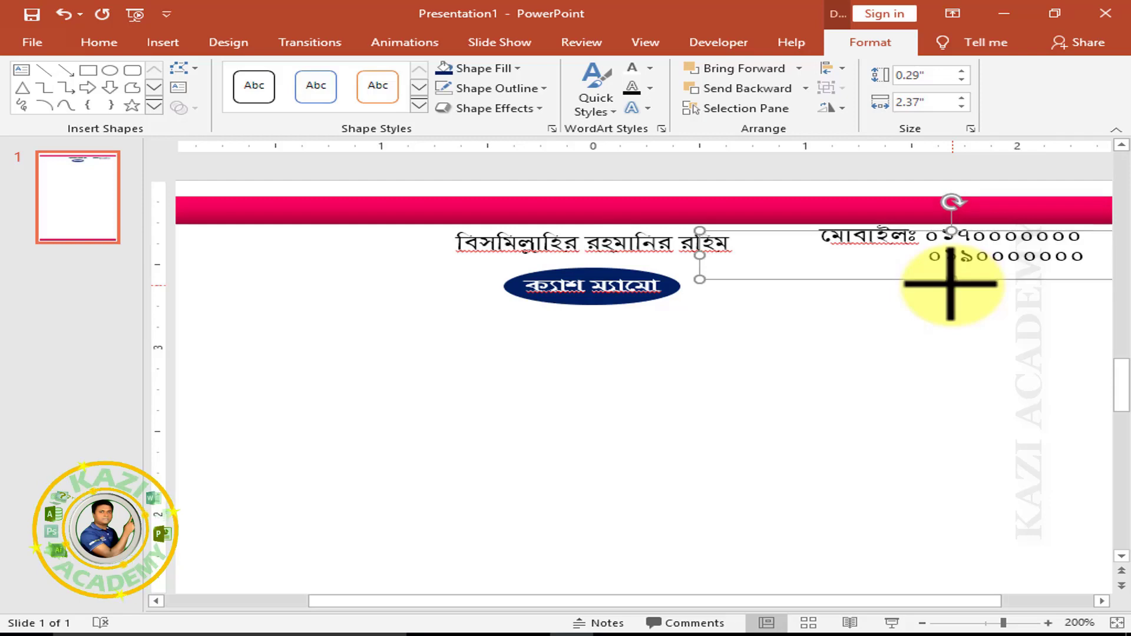
pyautogui.press('Up')
pyautogui.press('Up')
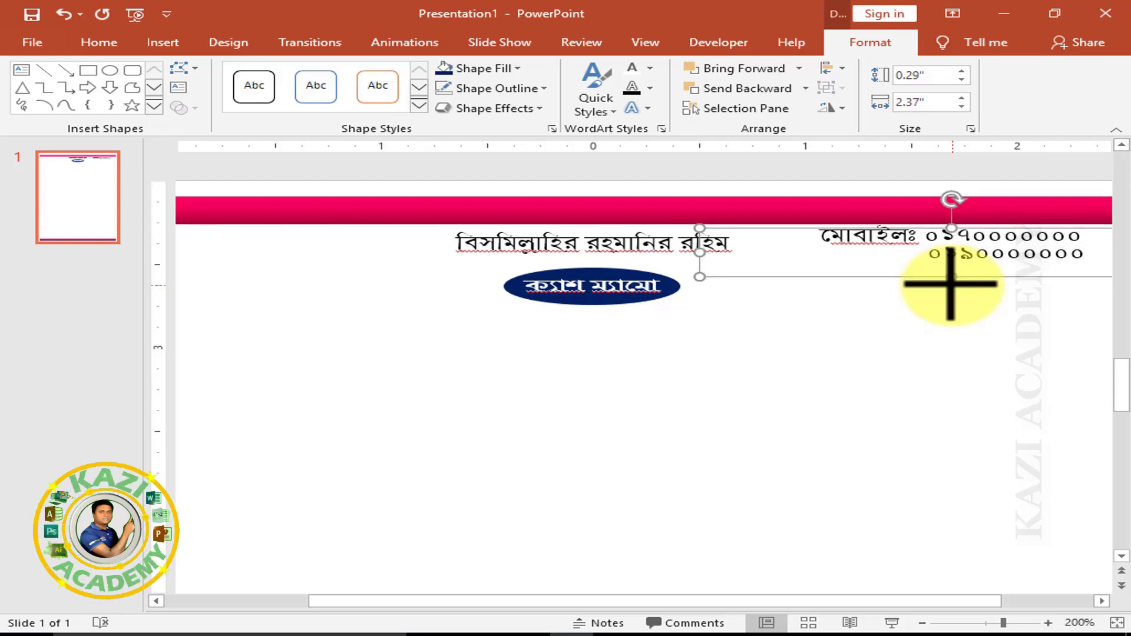
pyautogui.click(950, 286)
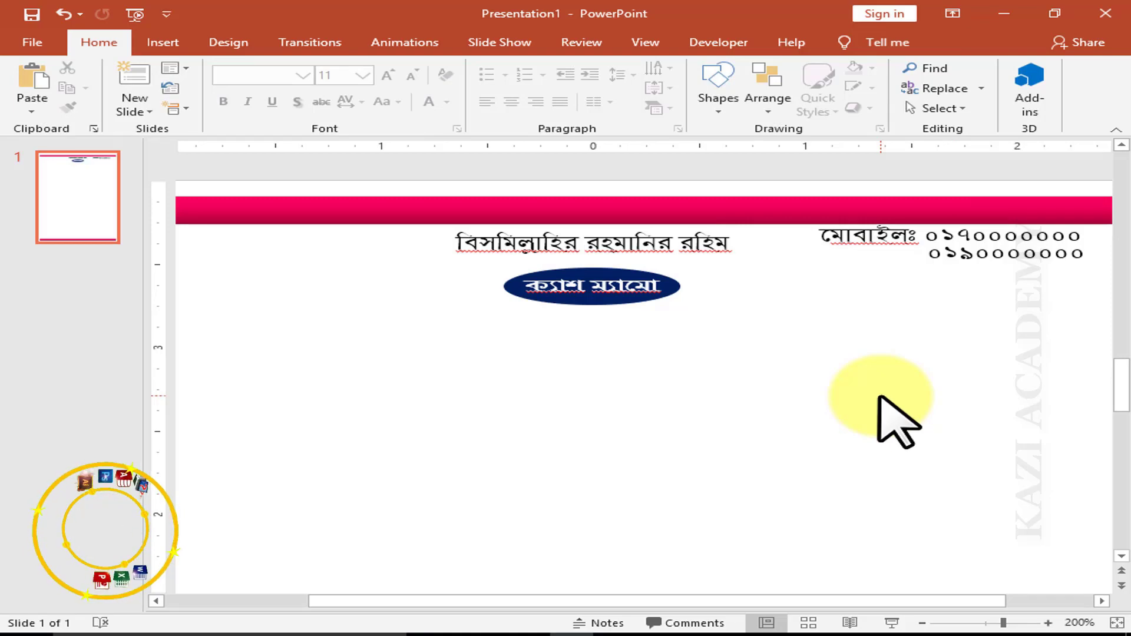
# Step: Select the header text boxes without the oval and nudge them down slightly
pyautogui.keyDown('ctrl'); pyautogui.scroll(-5, 882, 401); pyautogui.keyUp('ctrl')
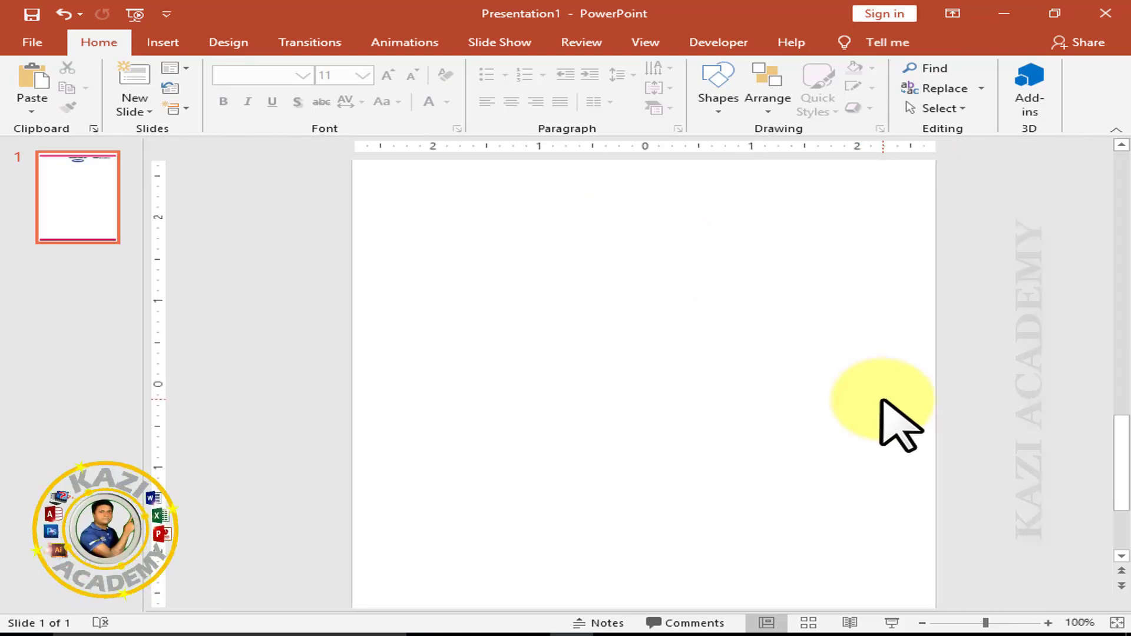
pyautogui.scroll(3, 884, 407)
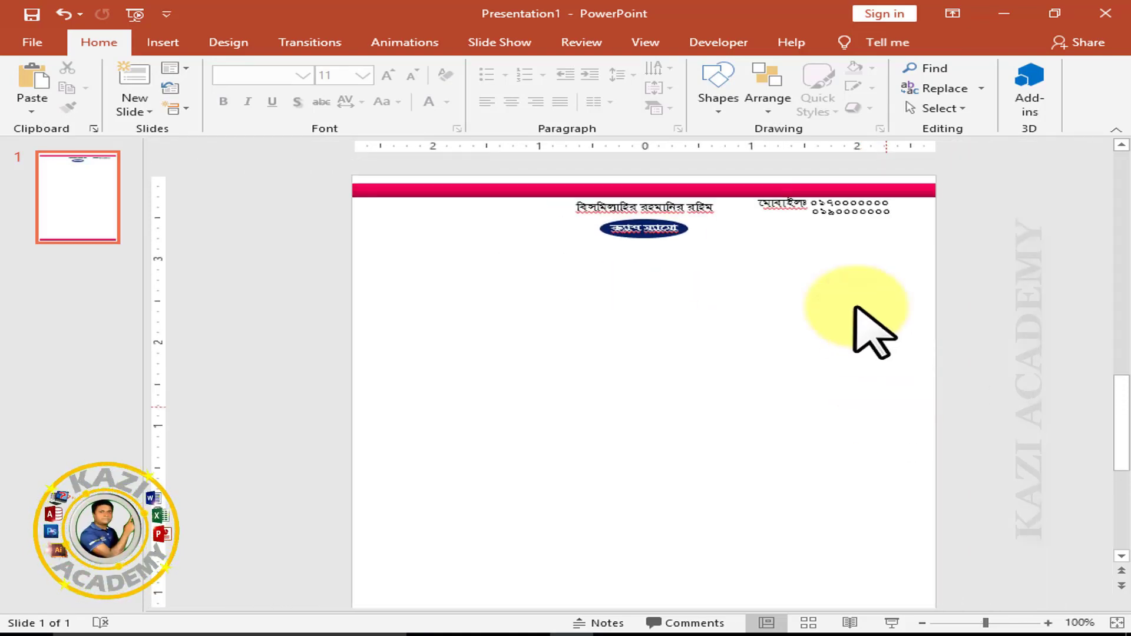
pyautogui.moveTo(1012, 281); pyautogui.dragTo(715, 145)
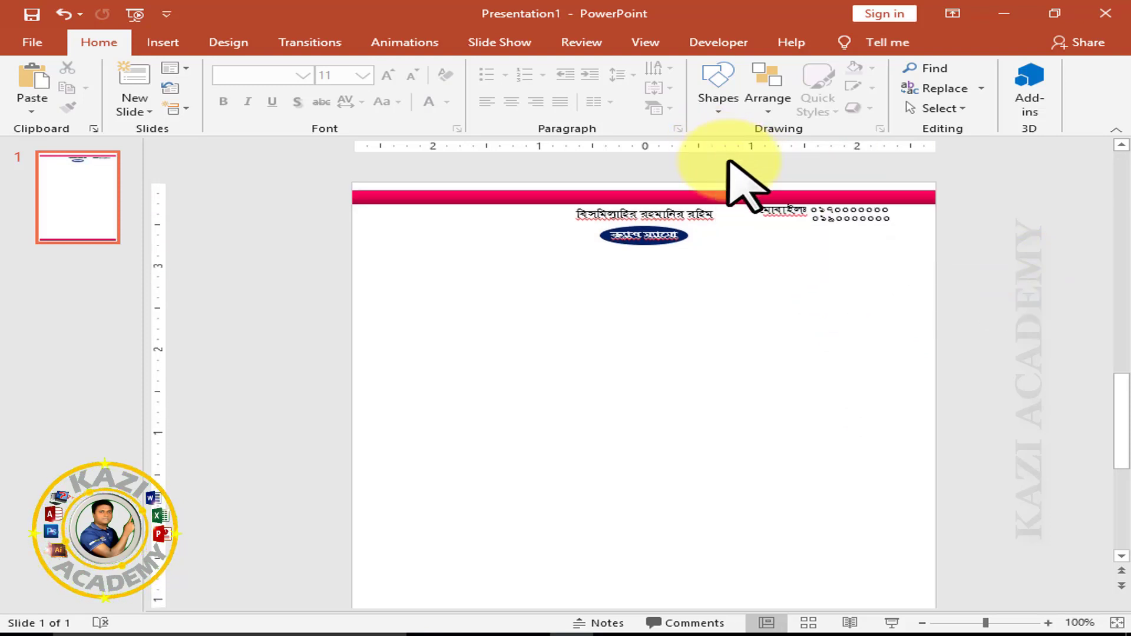
pyautogui.moveTo(970, 335); pyautogui.dragTo(612, 155)
pyautogui.click(640, 228)
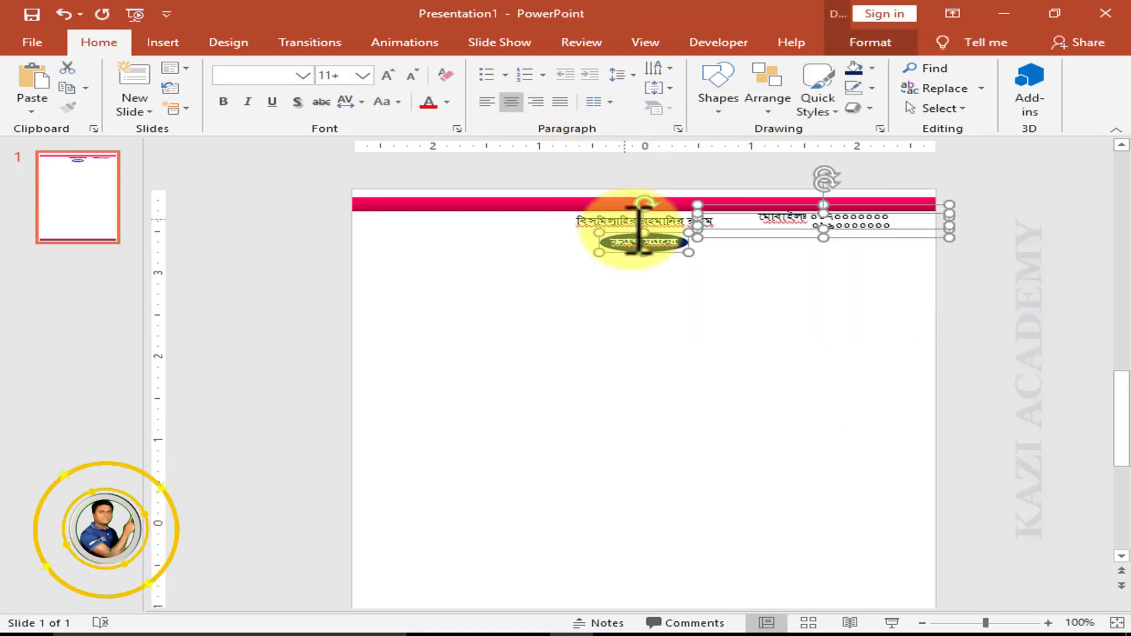
pyautogui.keyDown('shift'); pyautogui.click(640, 236); pyautogui.keyUp('shift')
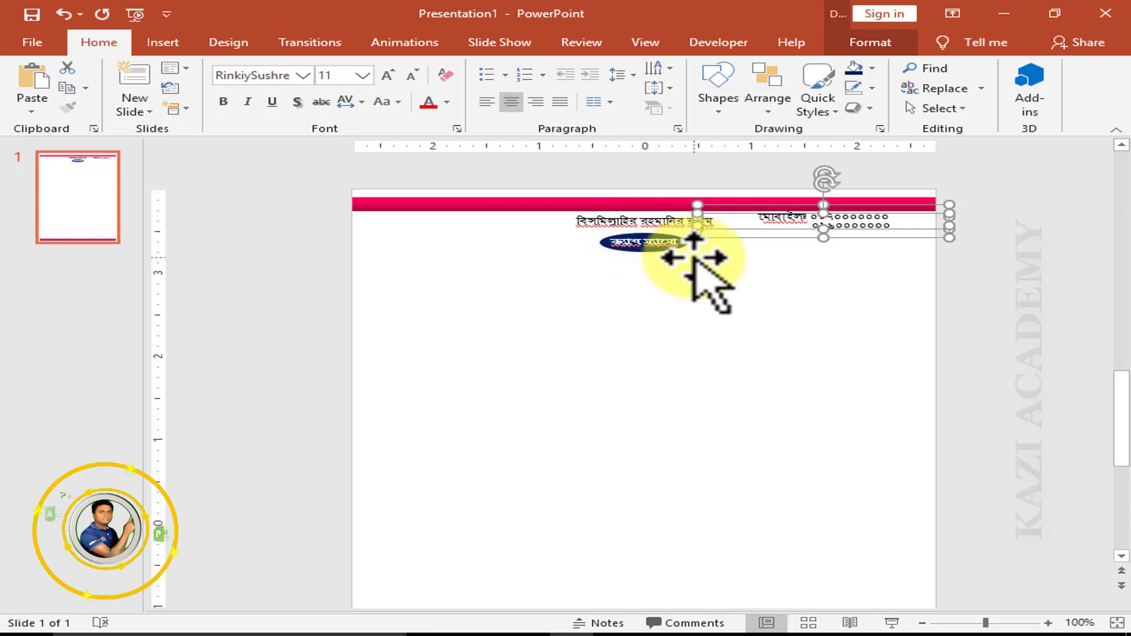
pyautogui.hotkey('ctrl', 'Down')
pyautogui.hotkey('ctrl', 'Down')
pyautogui.hotkey('ctrl', 'Down')
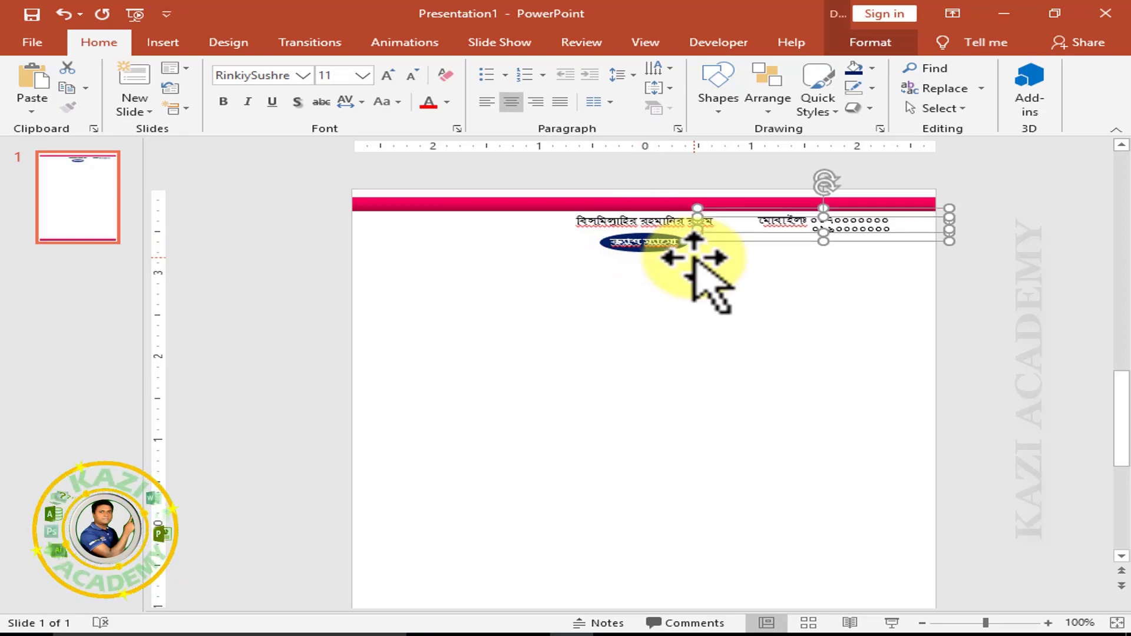
# Step: Copy the number box below the oval, retype it as the shop name, and widen it
pyautogui.click(733, 374)
pyautogui.click(844, 251)
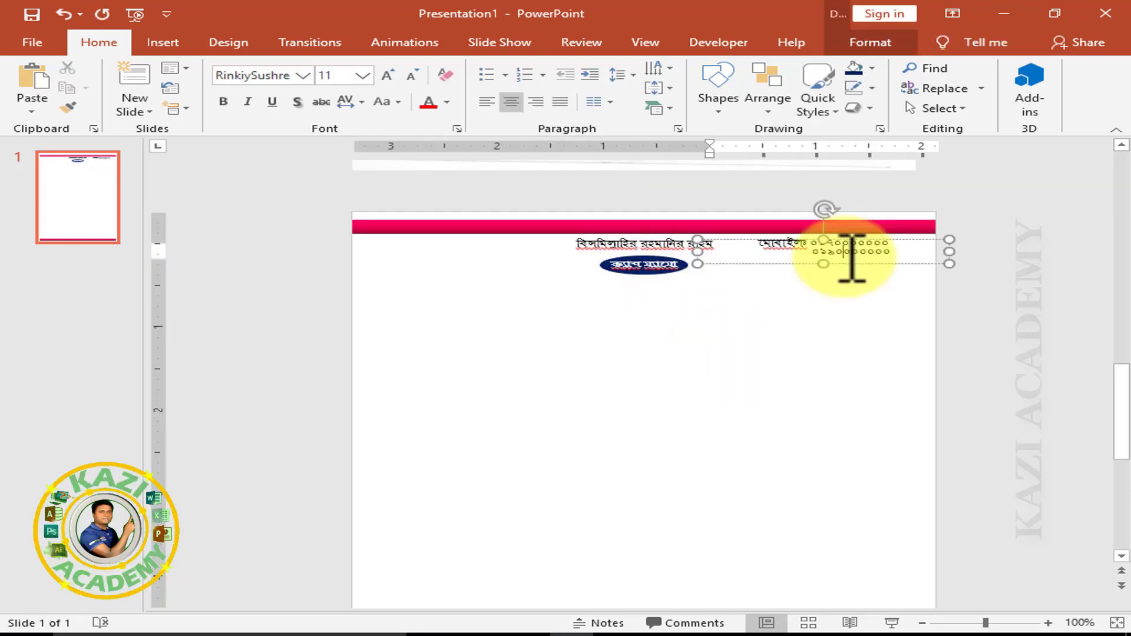
pyautogui.moveTo(847, 270); pyautogui.dragTo(692, 324)
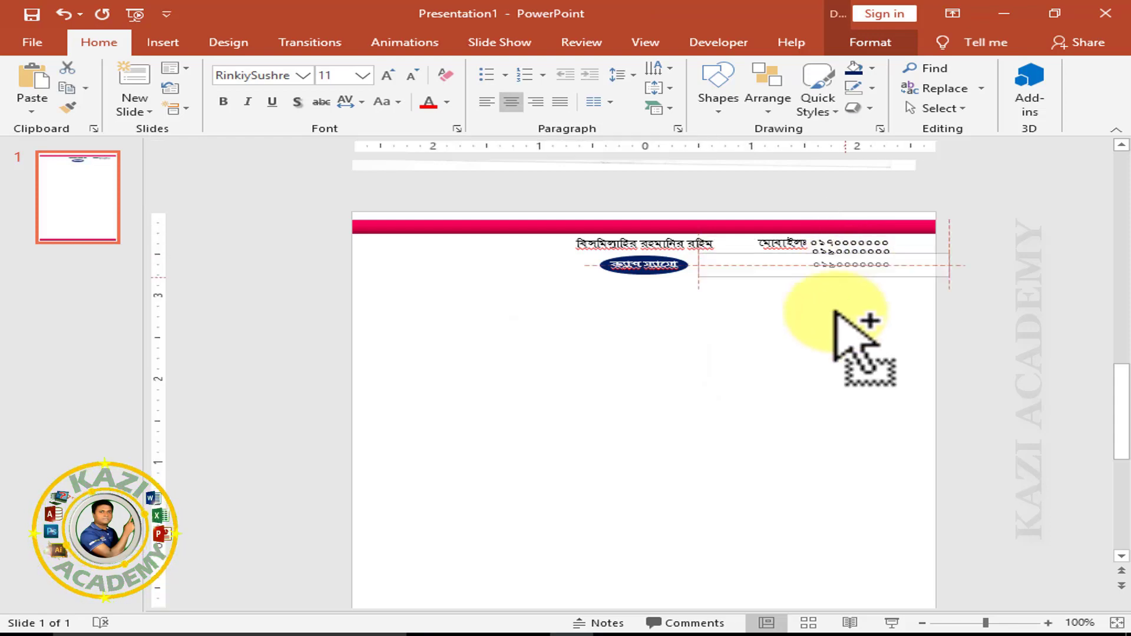
pyautogui.click(693, 324)
pyautogui.write('আর এম ভ্যারাইটিজ স্টো')
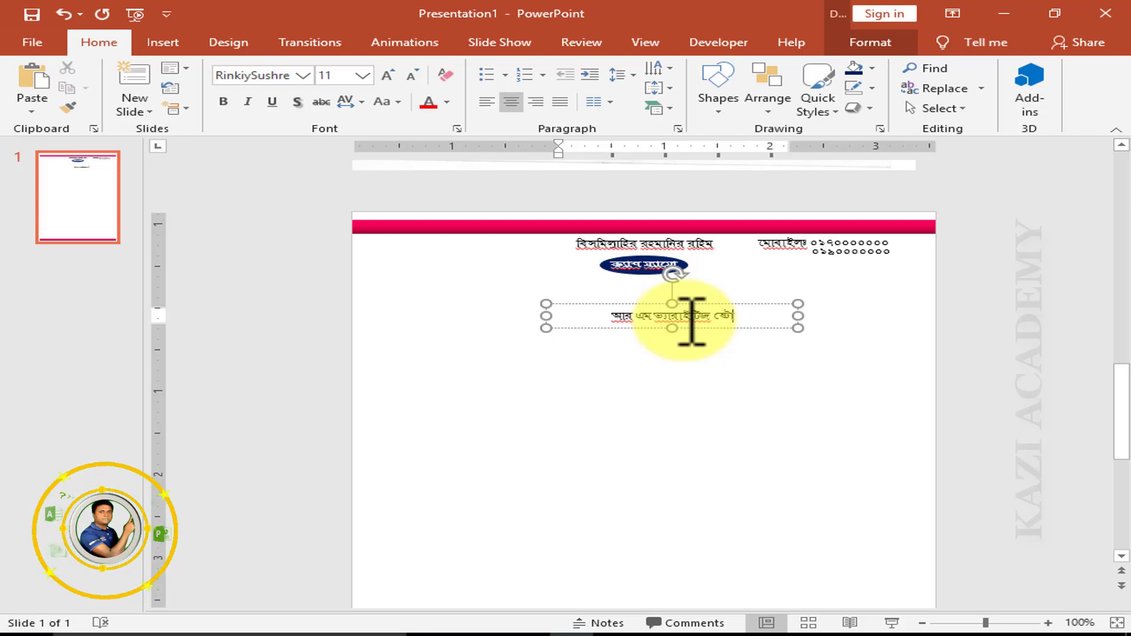
pyautogui.write('র')
pyautogui.moveTo(798, 316); pyautogui.dragTo(927, 316)
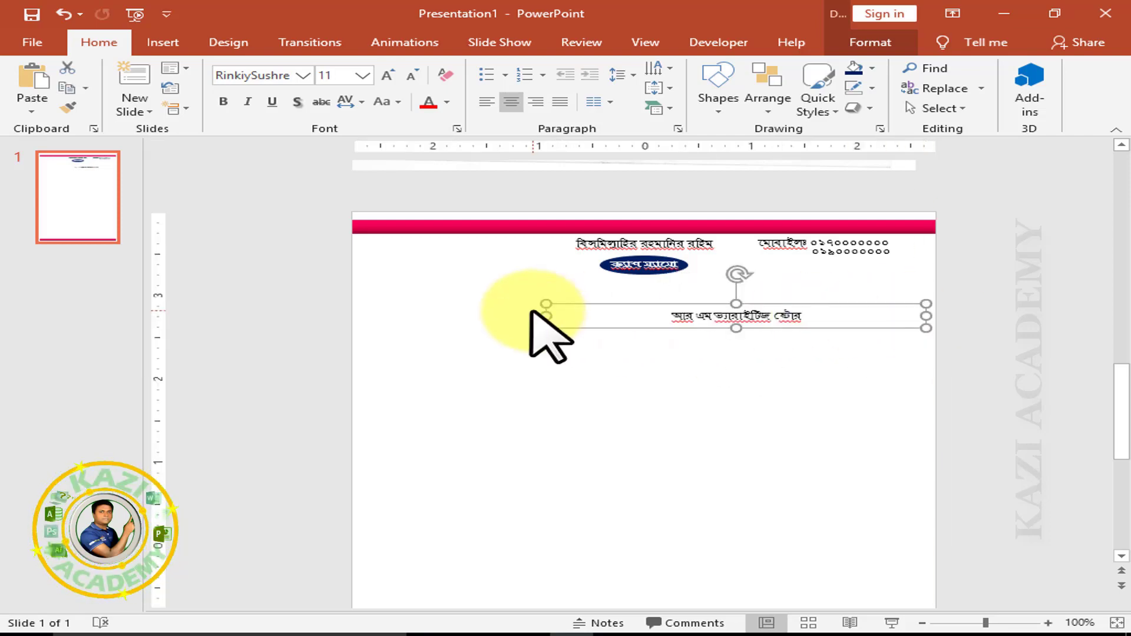
# Step: Stretch the shop-name box to the slide's left and right edges and centre it
pyautogui.moveTo(546, 316); pyautogui.dragTo(357, 312)
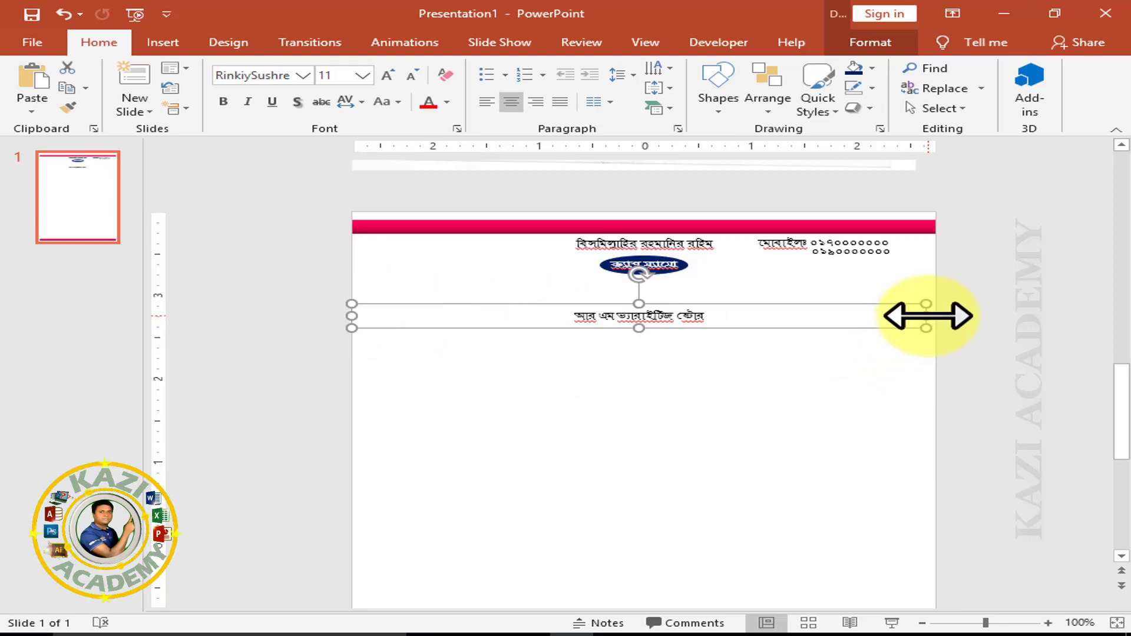
pyautogui.moveTo(924, 316); pyautogui.dragTo(936, 315)
pyautogui.click(872, 42)
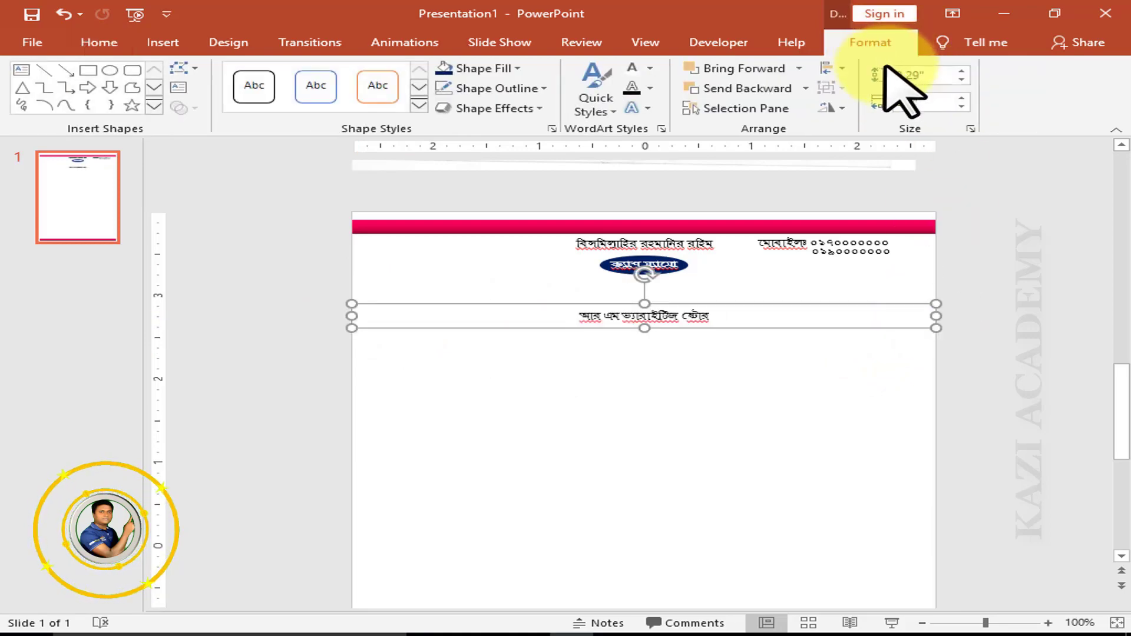
pyautogui.click(837, 70)
pyautogui.click(884, 112)
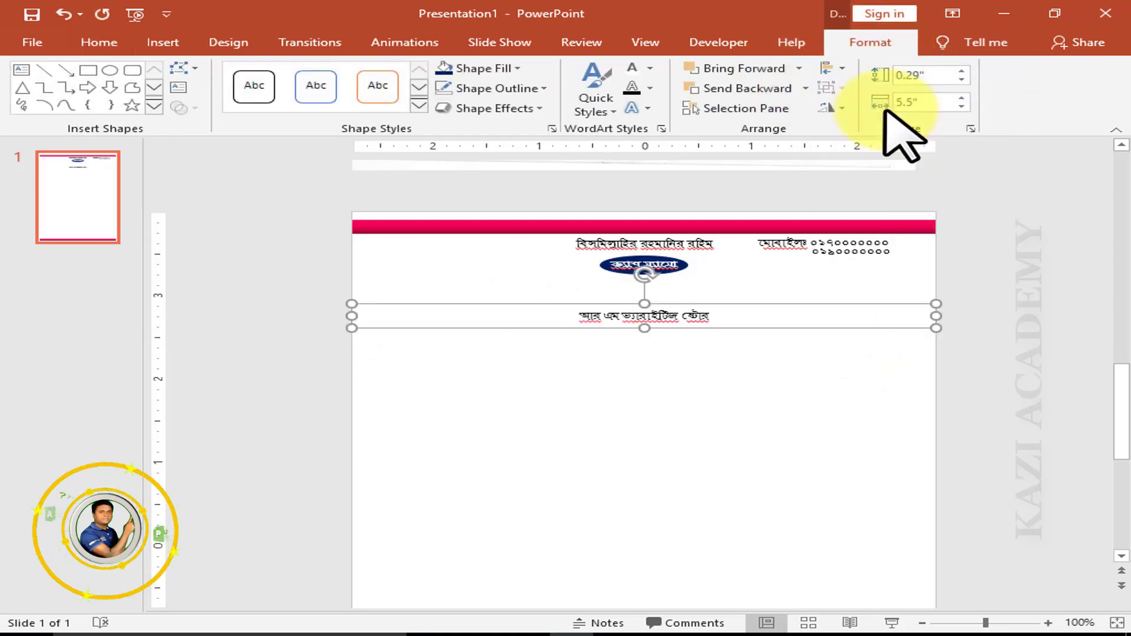
# Step: Enlarge the shop name's font size in several steps
pyautogui.click(106, 42)
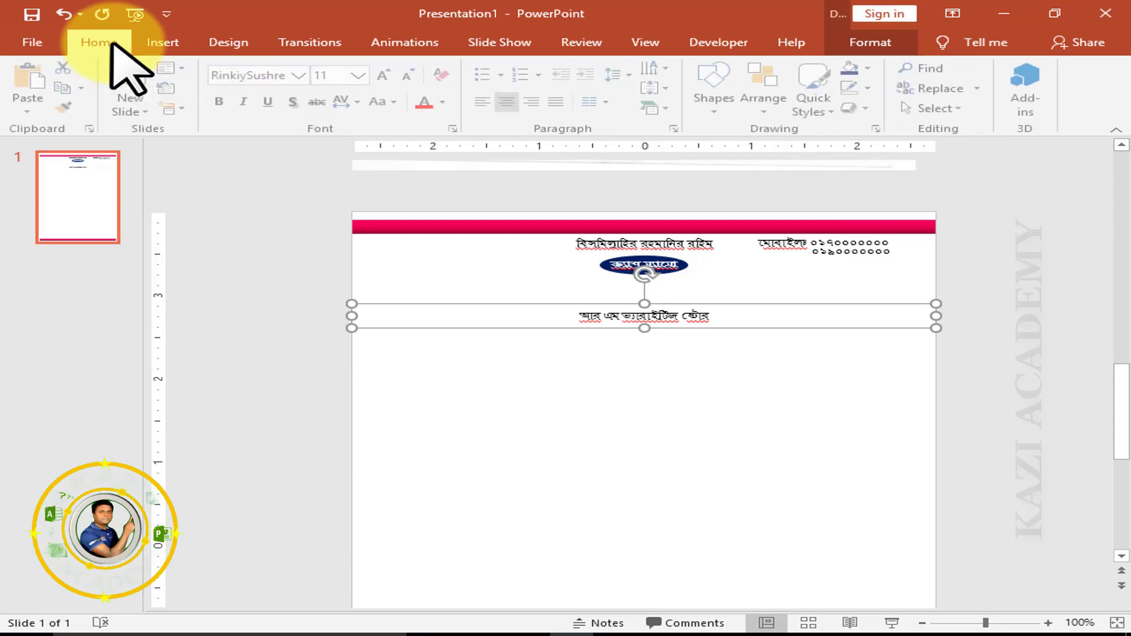
pyautogui.click(388, 75)
pyautogui.click(387, 74)
pyautogui.click(387, 74)
pyautogui.click(387, 75)
pyautogui.click(387, 75)
pyautogui.click(387, 75)
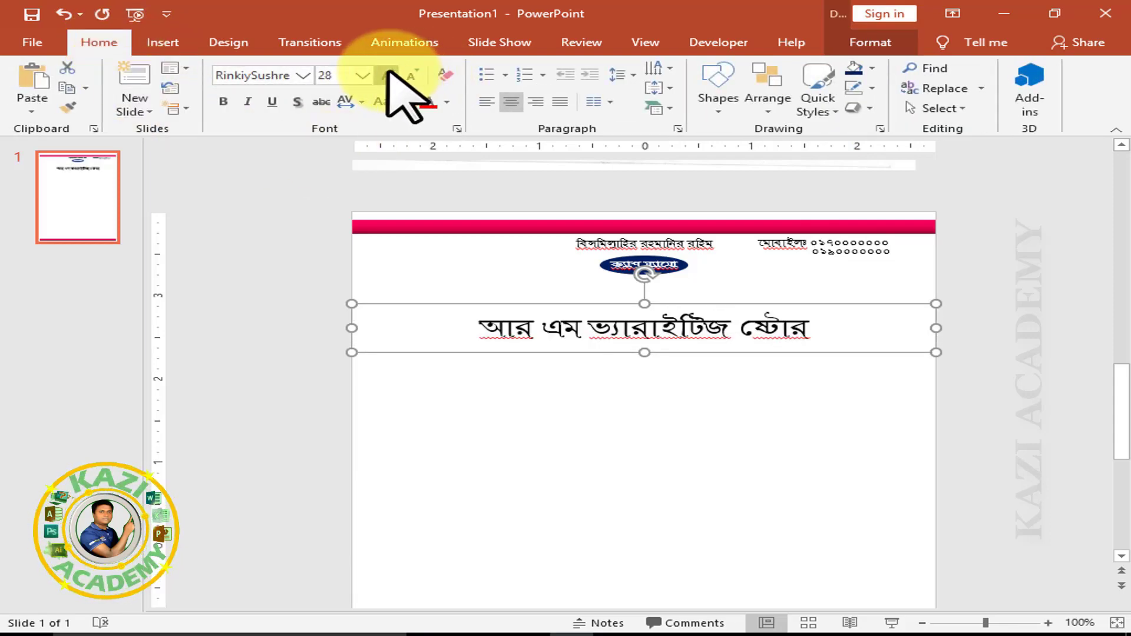
pyautogui.click(387, 75)
pyautogui.click(387, 75)
pyautogui.click(387, 75)
pyautogui.click(387, 75)
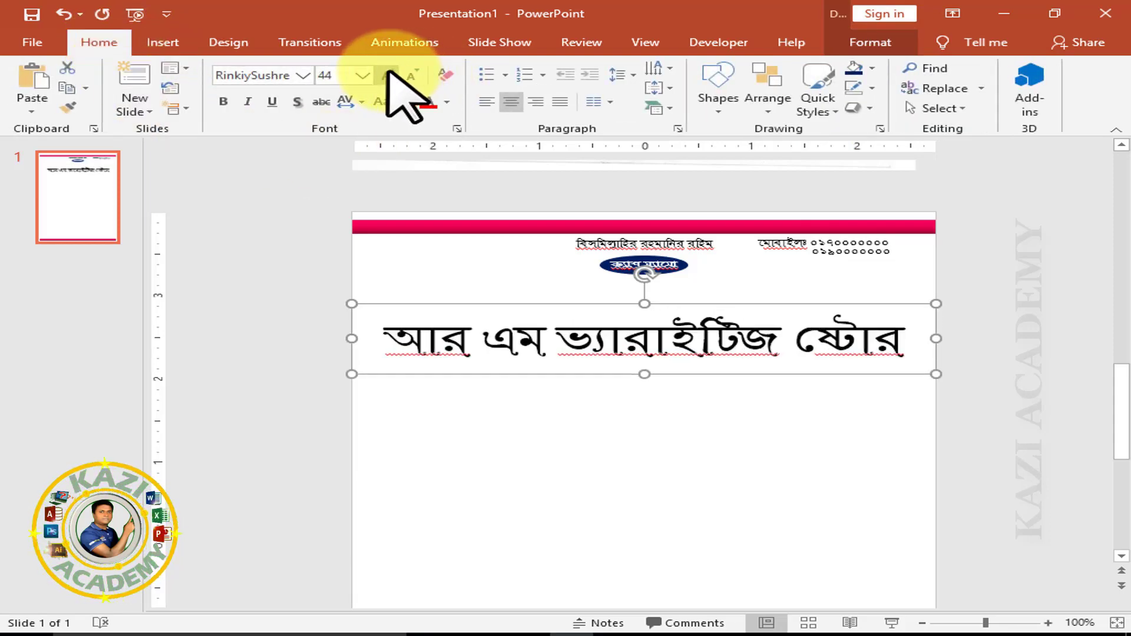
# Step: Make the shop name bold in UrmeeMJ and reduce it to 40 pt to fit one line
pyautogui.click(224, 102)
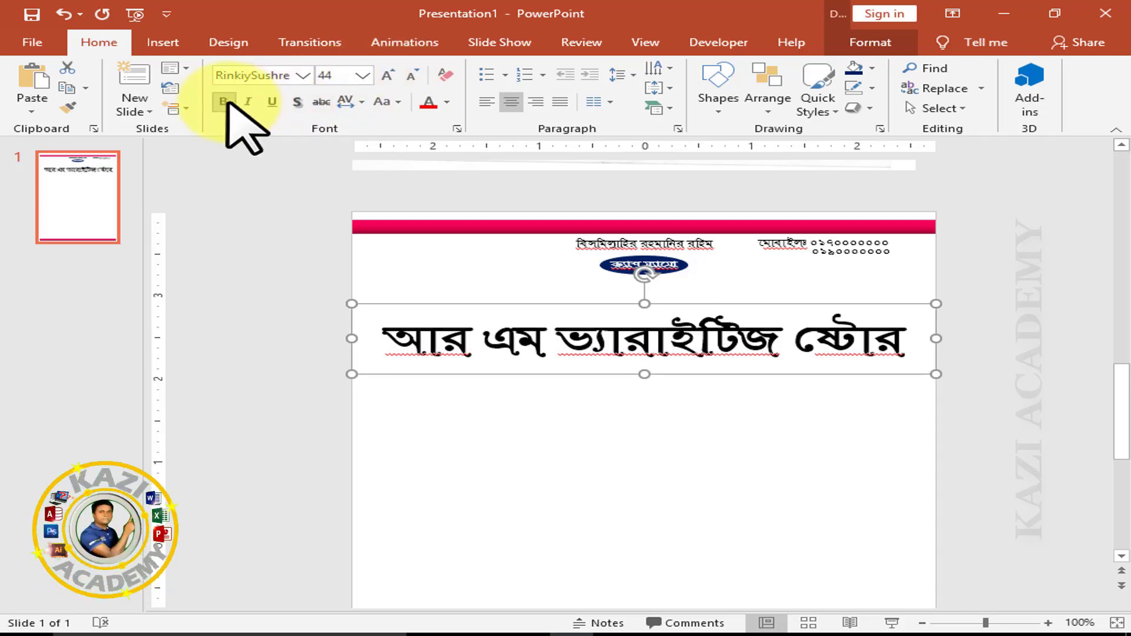
pyautogui.click(302, 75)
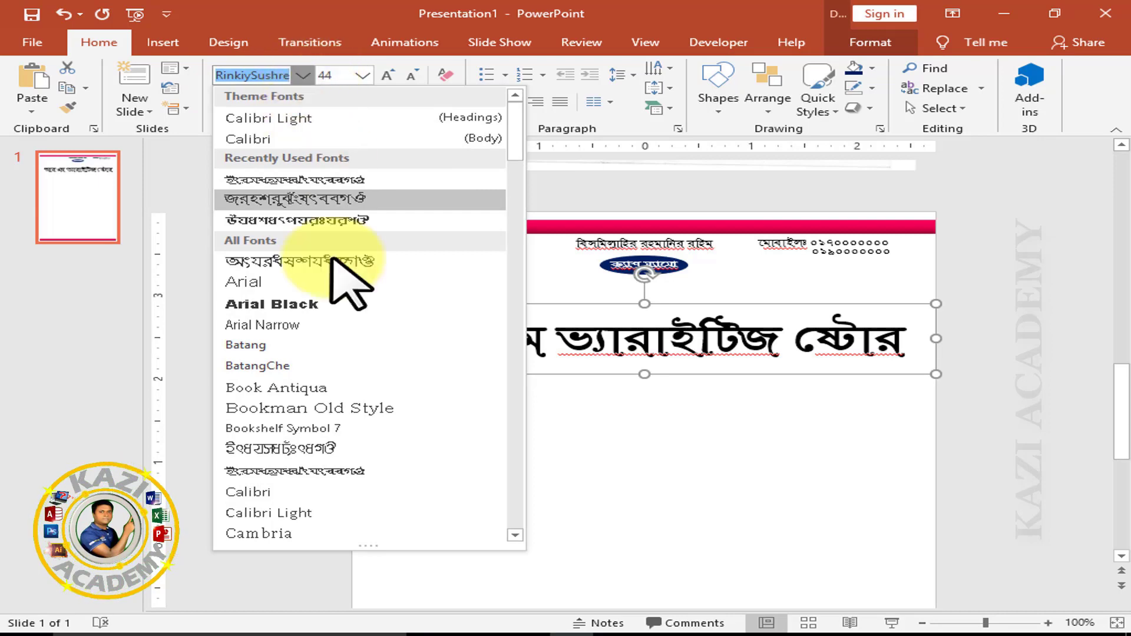
pyautogui.scroll(-5, 330, 551)
pyautogui.scroll(-5, 330, 551)
pyautogui.scroll(-5, 333, 557)
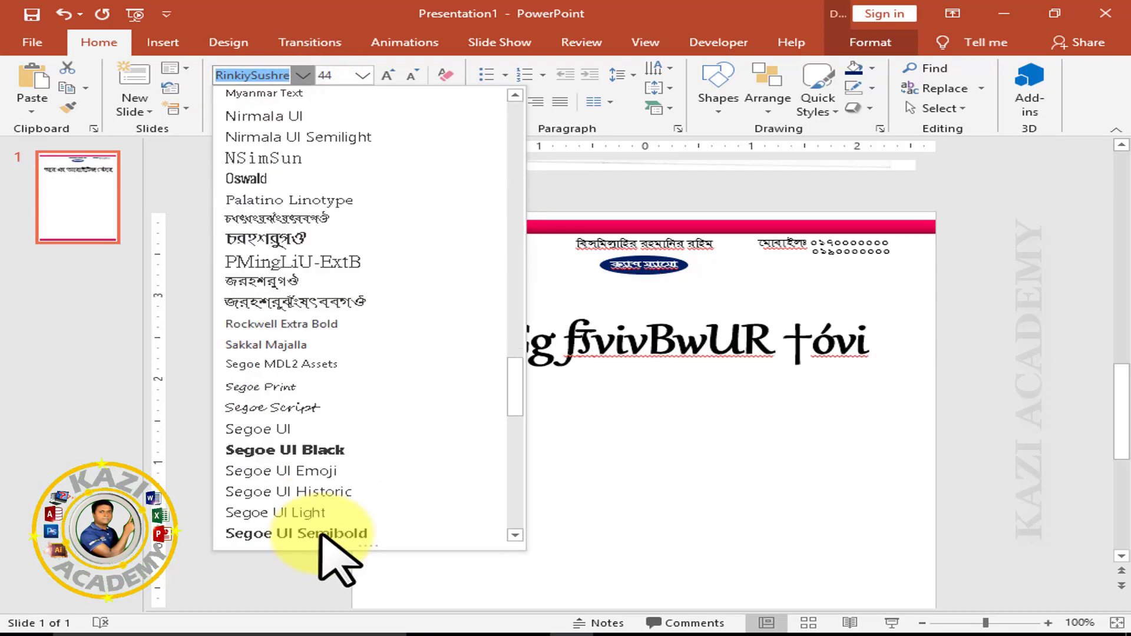
pyautogui.scroll(-5, 321, 524)
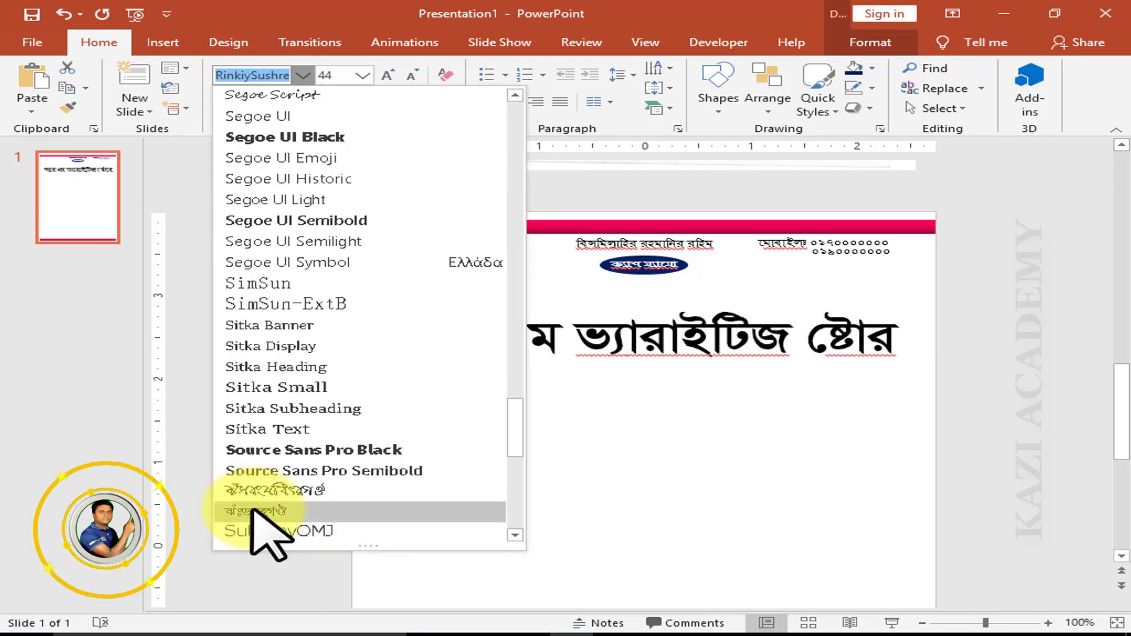
pyautogui.scroll(-5, 274, 504)
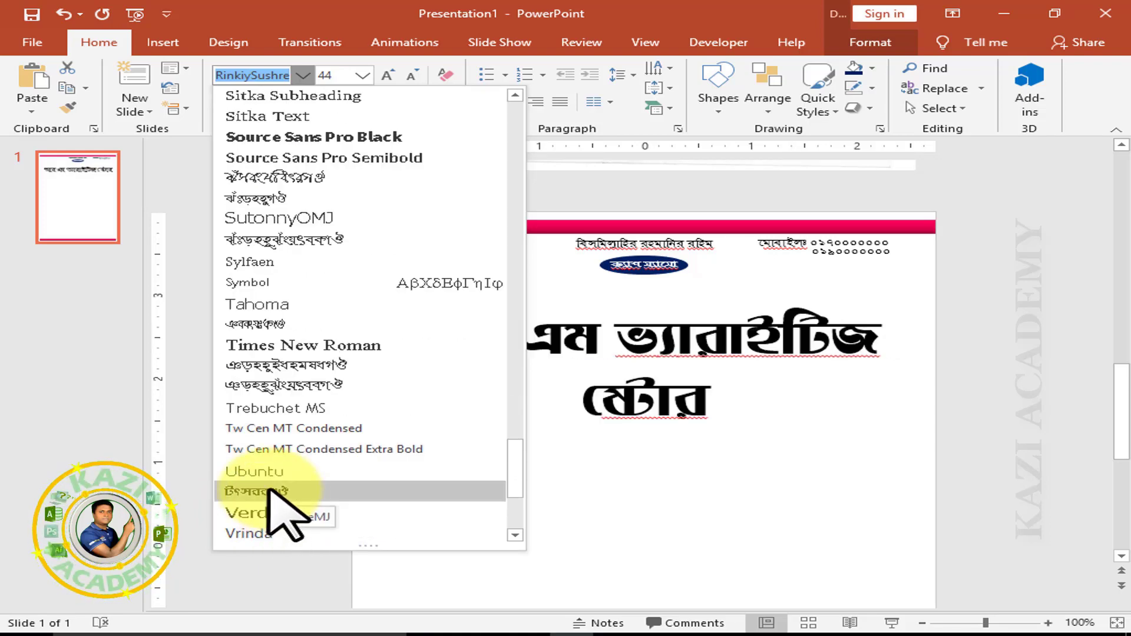
pyautogui.scroll(-2, 270, 490)
pyautogui.scroll(-2, 270, 491)
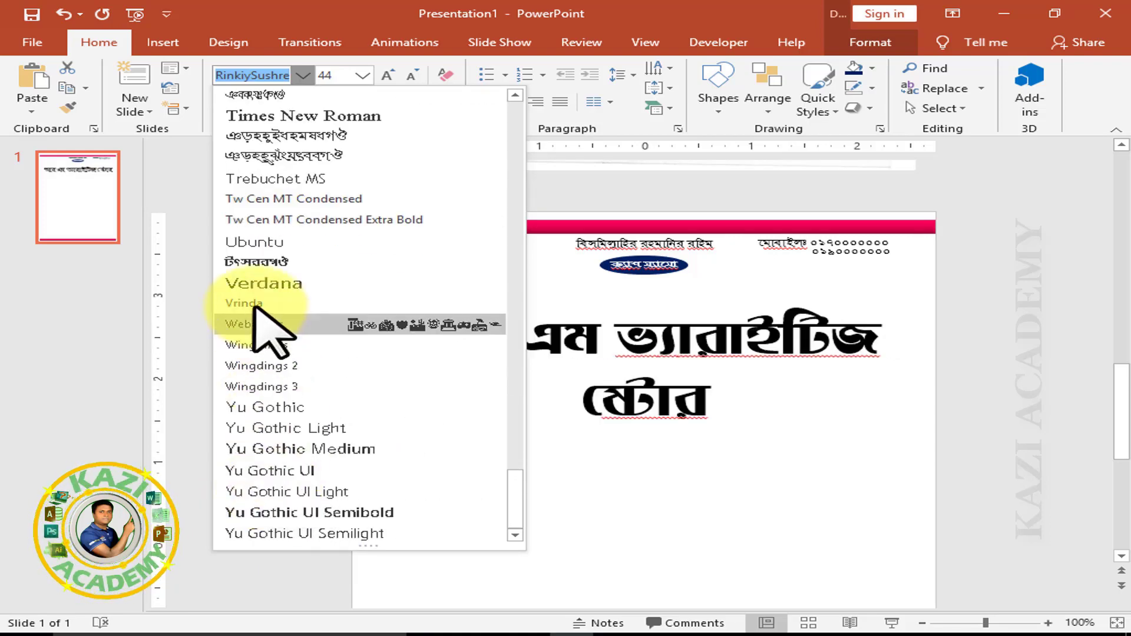
pyautogui.click(255, 262)
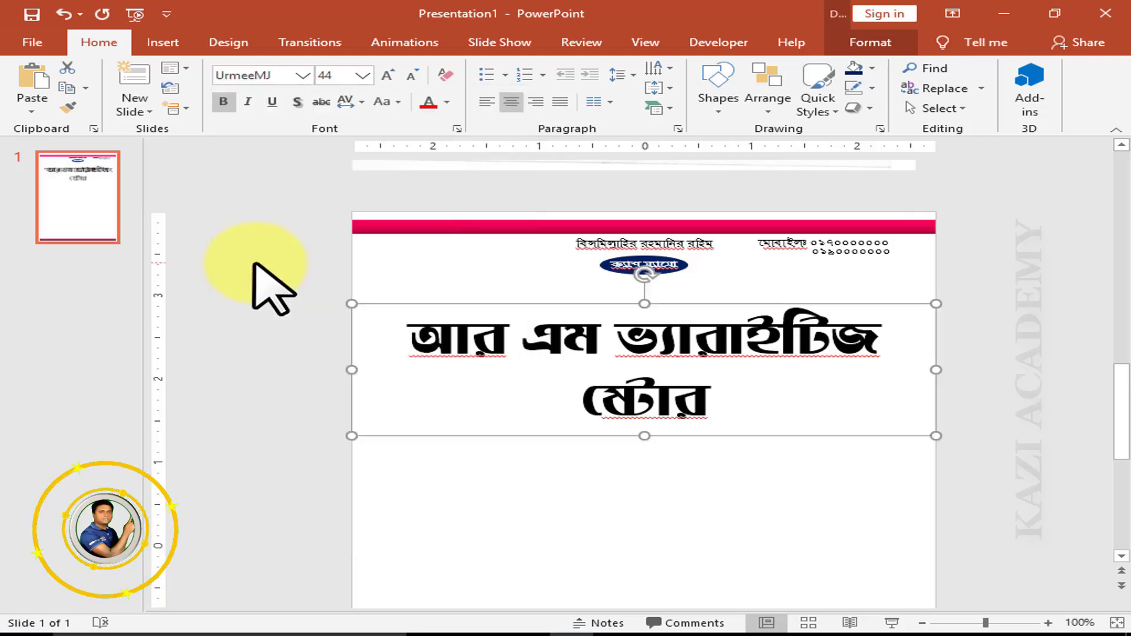
pyautogui.click(412, 75)
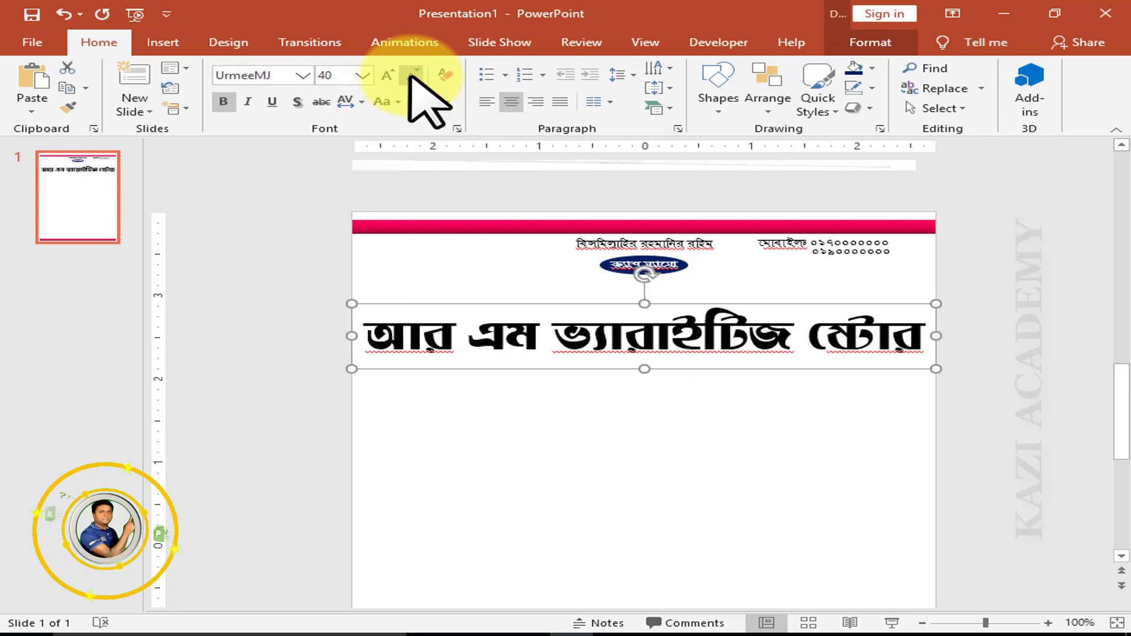
# Step: Place a duplicate of the shop-name title directly below the original
pyautogui.click(163, 42)
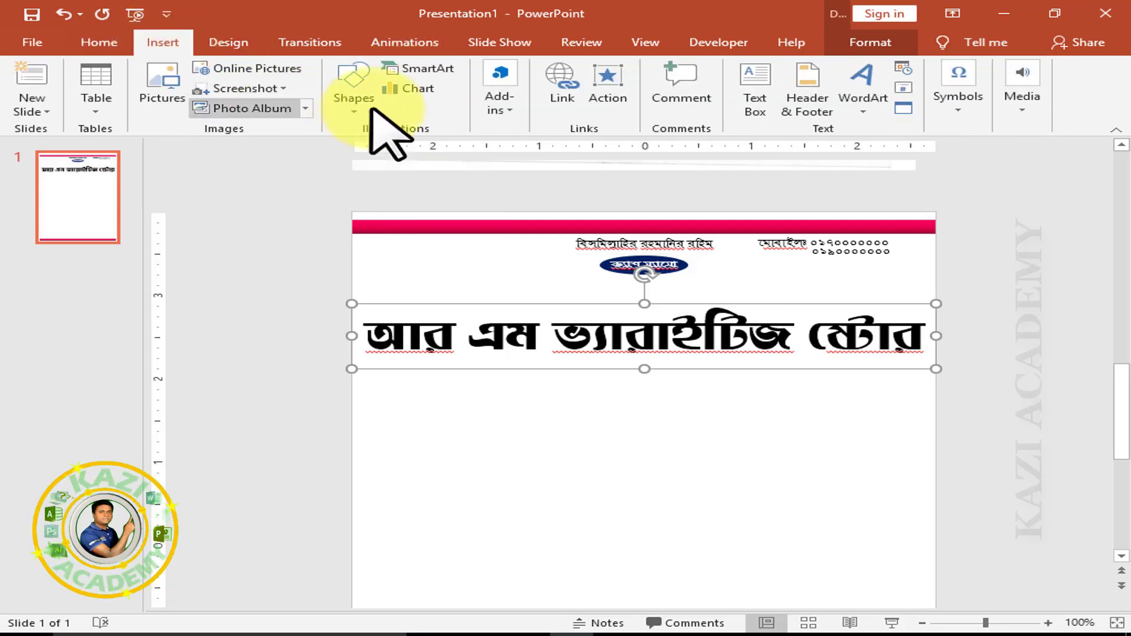
pyautogui.click(353, 94)
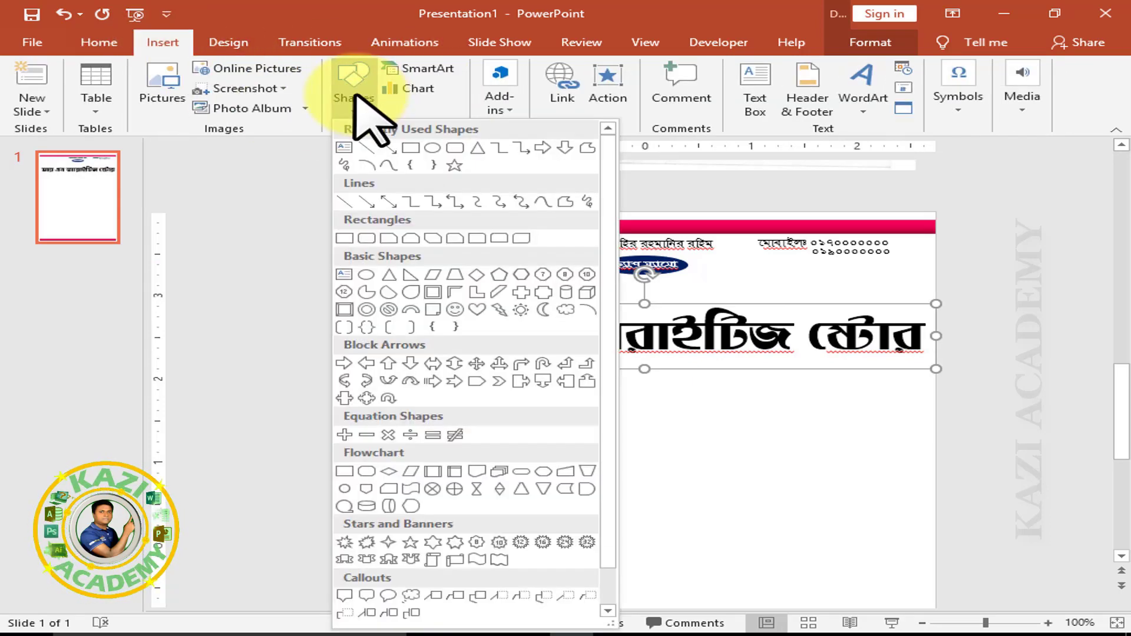
pyautogui.click(754, 371)
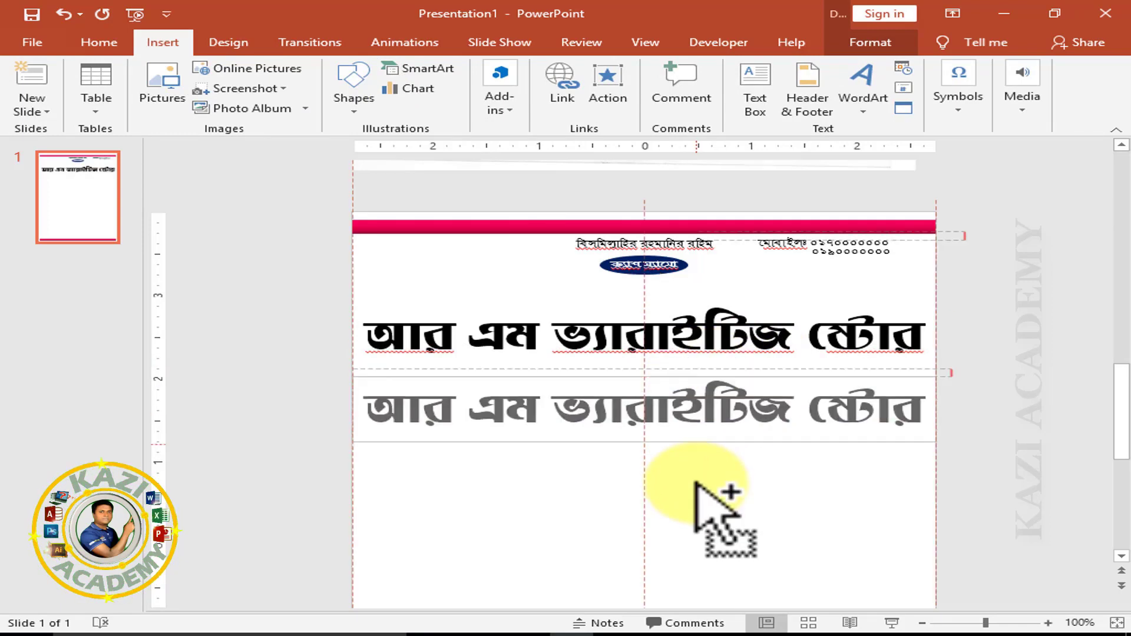
pyautogui.moveTo(696, 369); pyautogui.dragTo(696, 483)
pyautogui.click(589, 336)
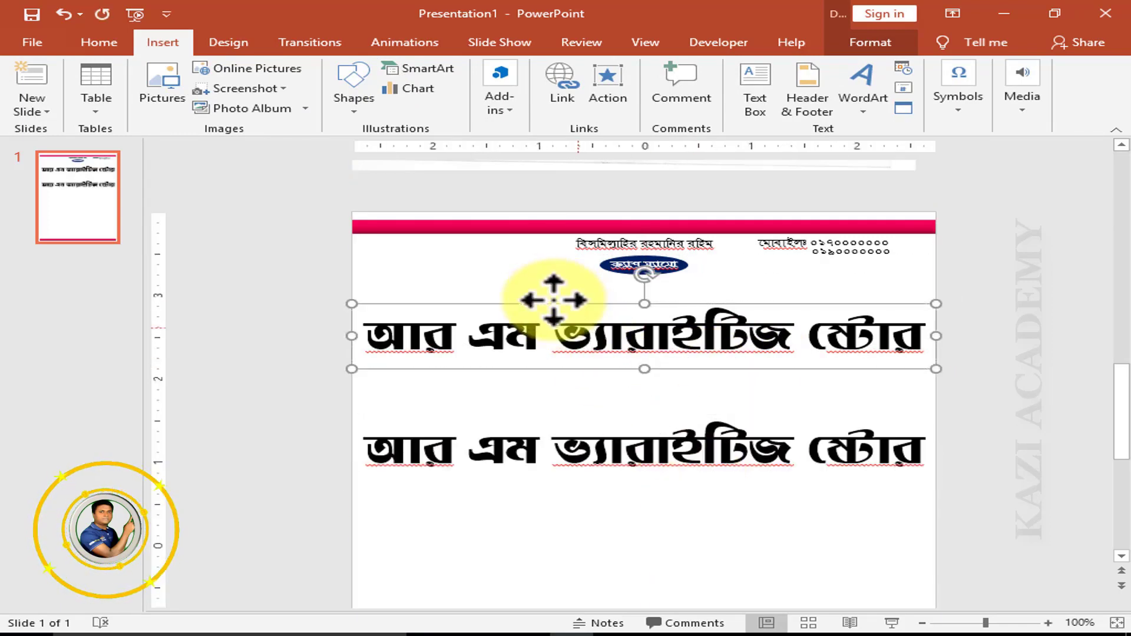
# Step: Draw a rectangle over the top title and intersect them into a merged shape
pyautogui.click(359, 111)
pyautogui.click(406, 148)
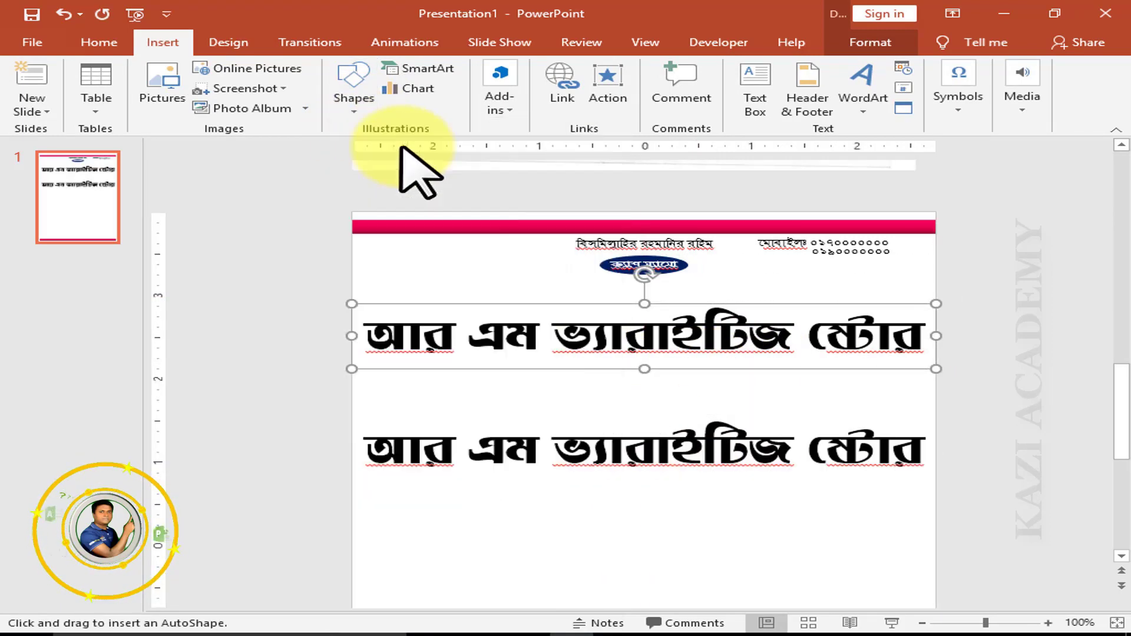
pyautogui.moveTo(352, 300); pyautogui.dragTo(923, 366)
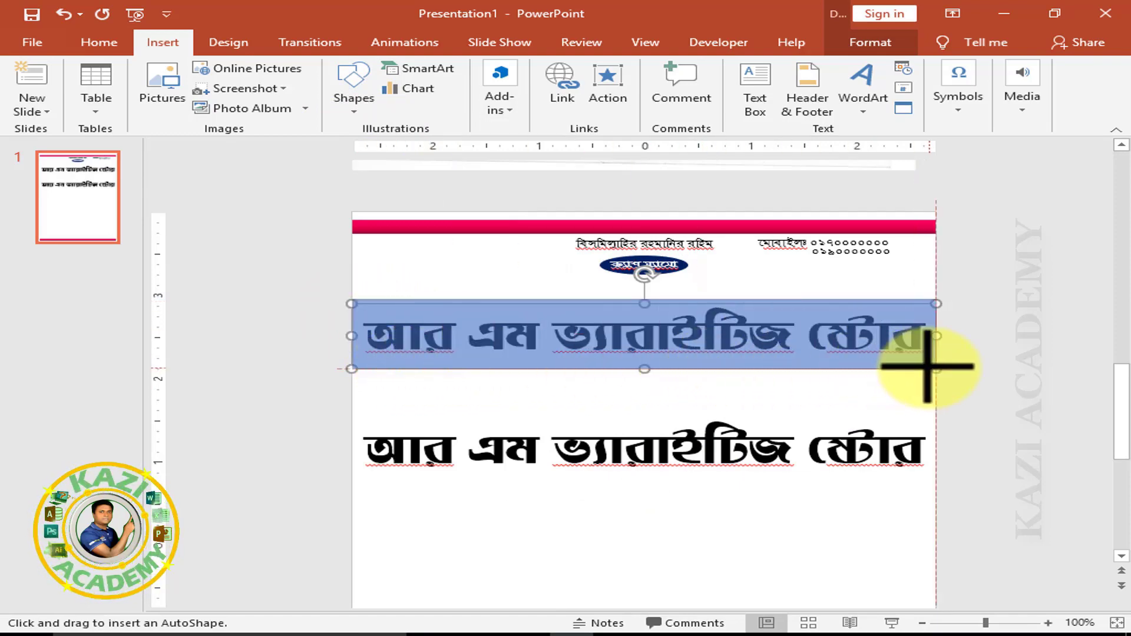
pyautogui.moveTo(928, 365); pyautogui.dragTo(931, 368)
pyautogui.moveTo(1040, 408); pyautogui.dragTo(283, 271)
pyautogui.click(182, 108)
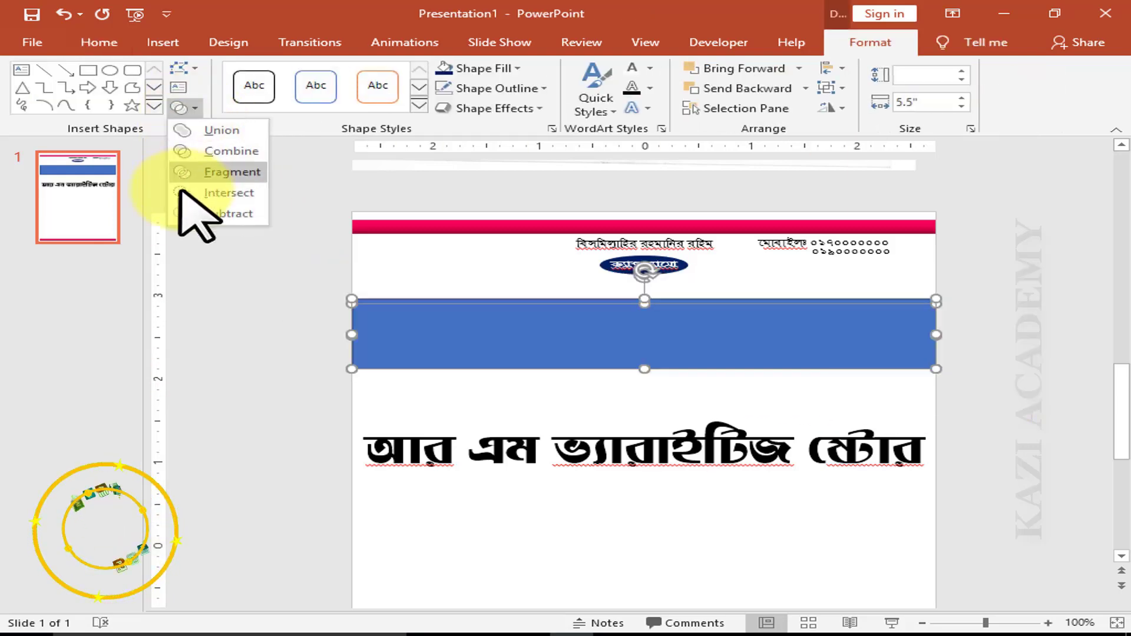
pyautogui.click(227, 193)
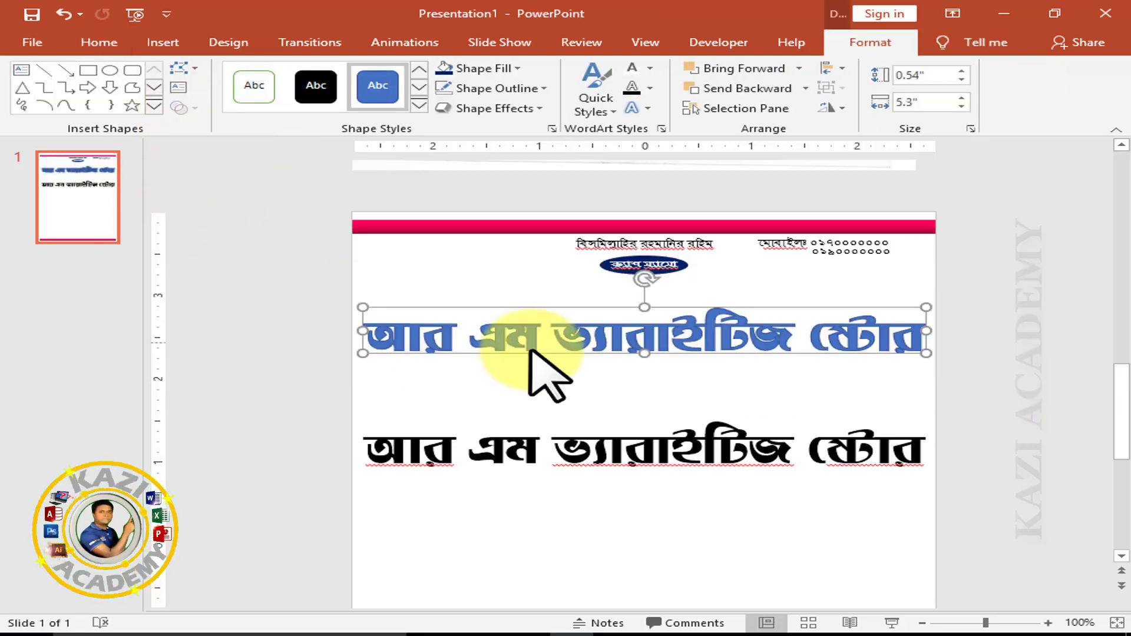
# Step: Fill the merged title pink, remove its outline, and apply a 3-D preset effect
pyautogui.click(515, 69)
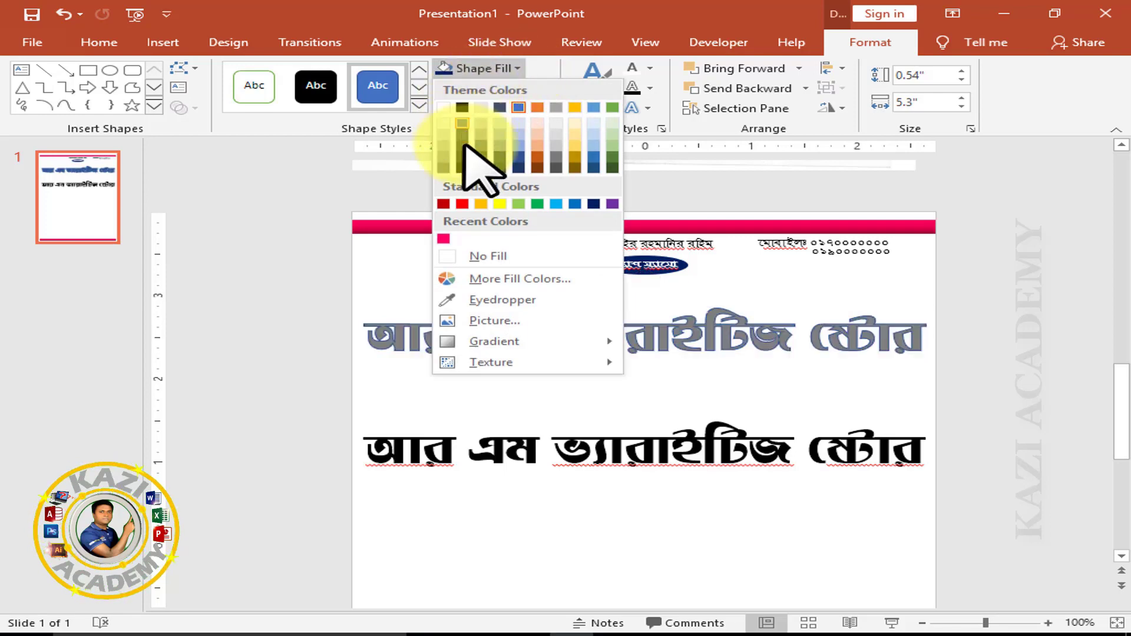
pyautogui.click(443, 239)
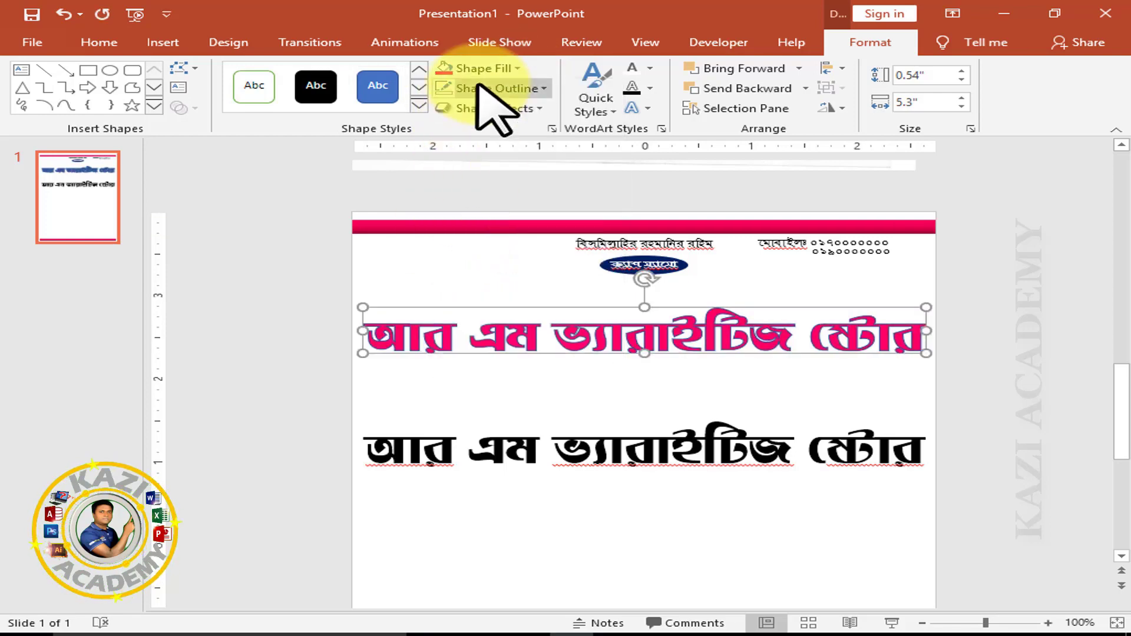
pyautogui.click(496, 88)
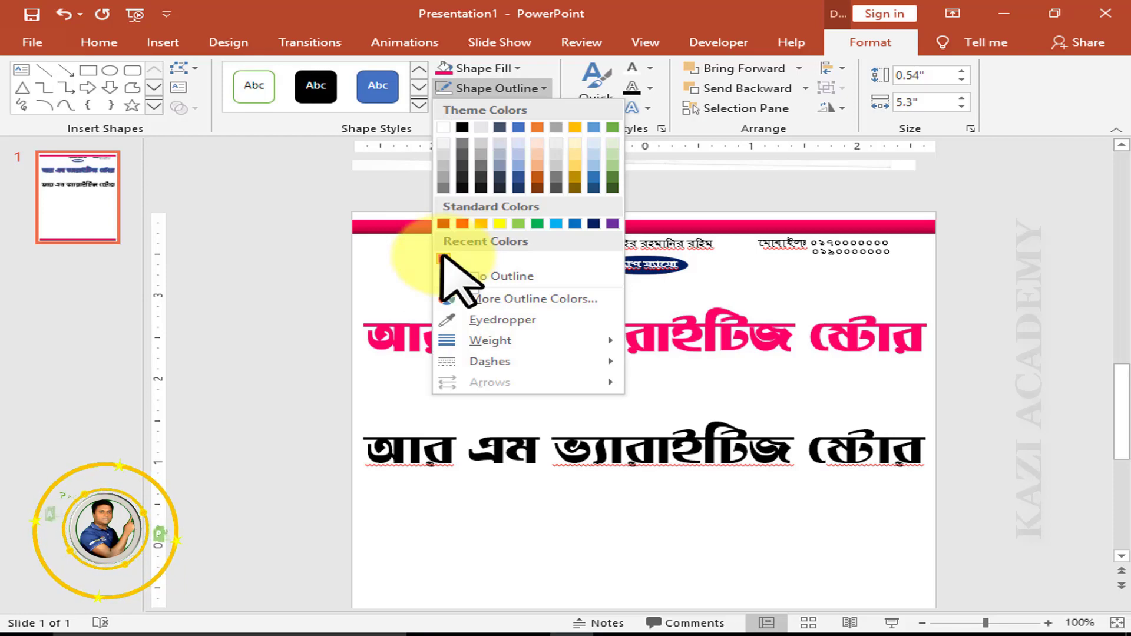
pyautogui.click(443, 259)
pyautogui.moveTo(834, 341)
pyautogui.mouseDown()
pyautogui.moveTo(624, 321)
pyautogui.moveTo(760, 391)
pyautogui.mouseUp()
pyautogui.click(497, 88)
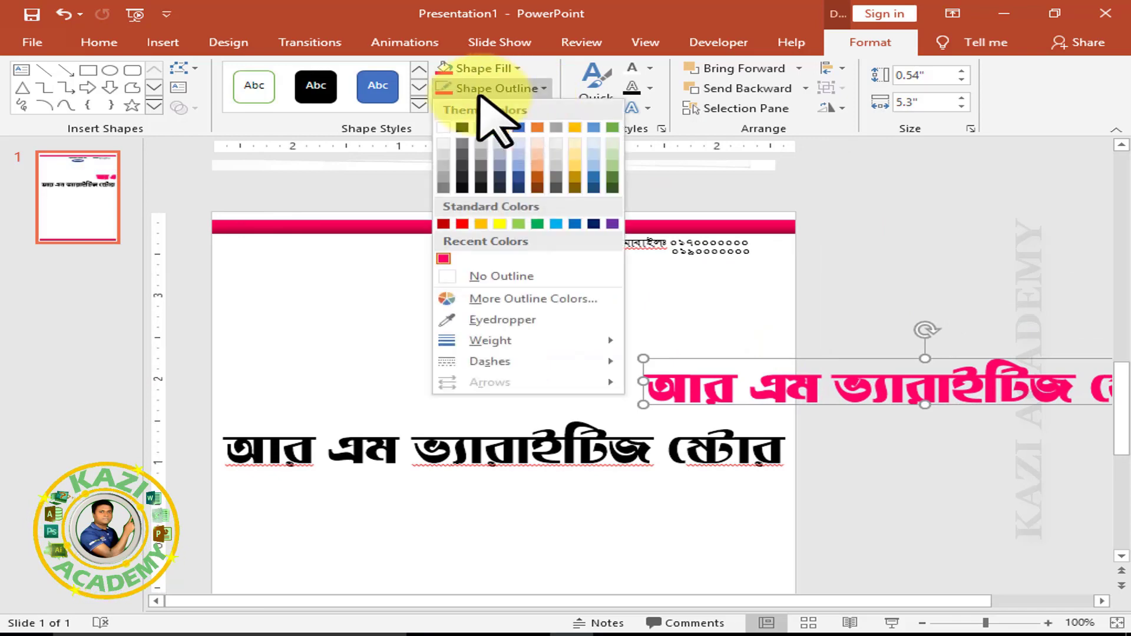
pyautogui.click(503, 276)
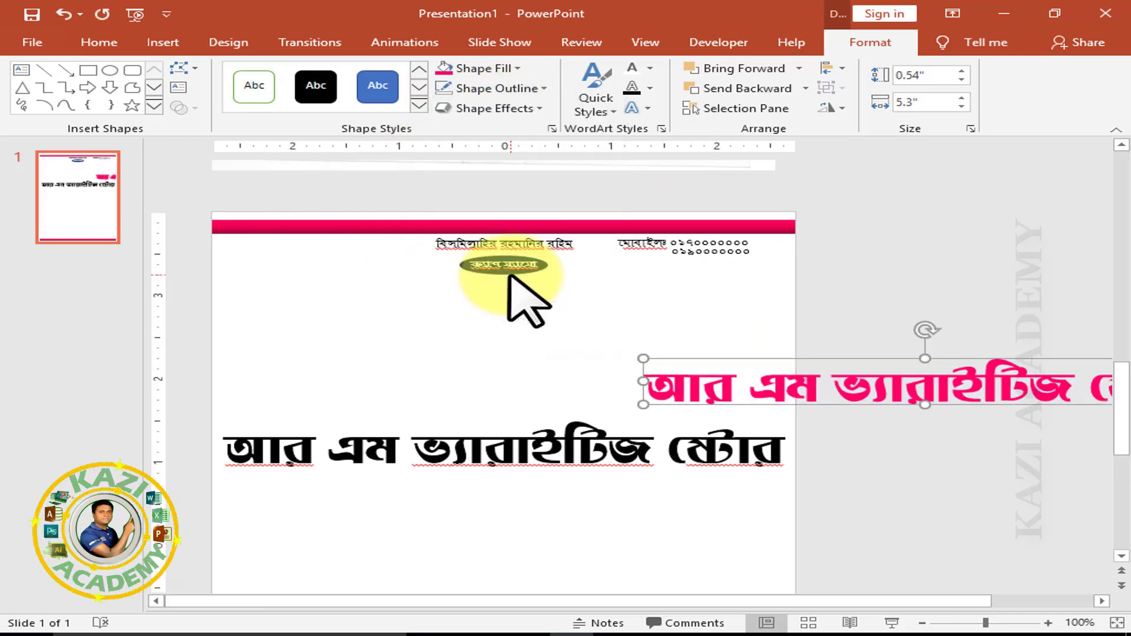
pyautogui.click(498, 108)
pyautogui.moveTo(504, 141)
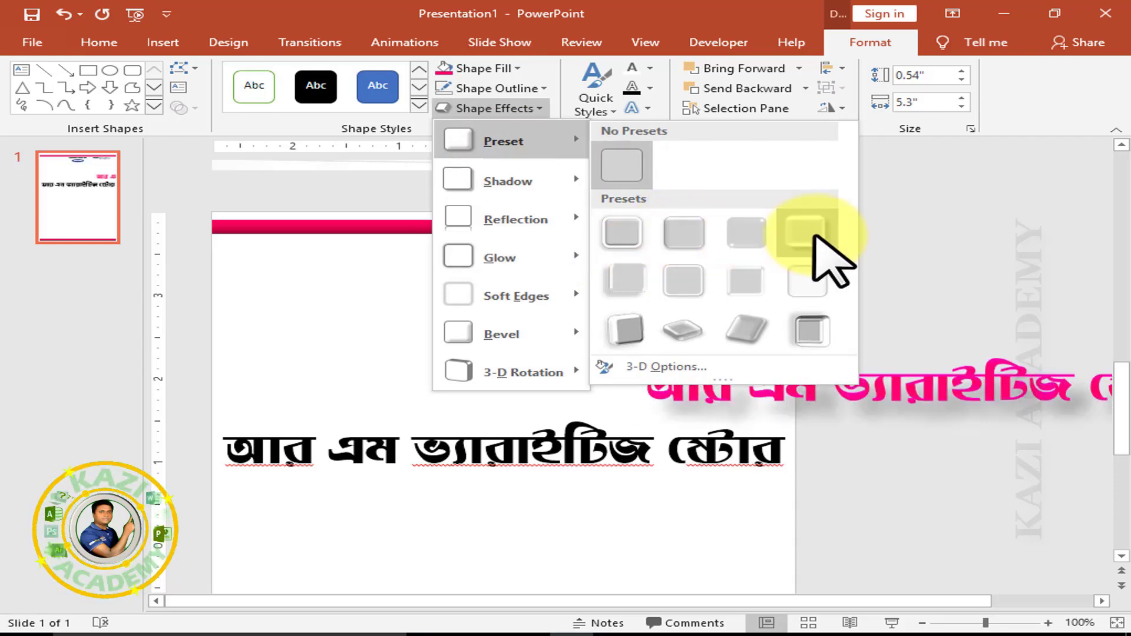
pyautogui.click(636, 281)
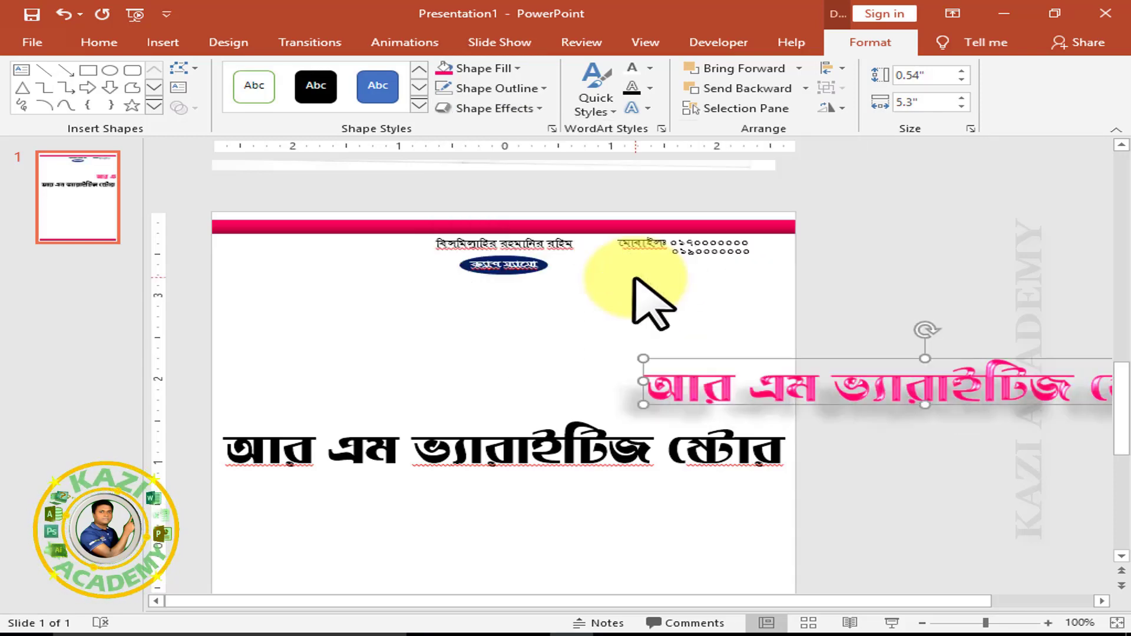
# Step: Apply a preset effect to the blue title, centre it horizontally and nudge it up
pyautogui.click(495, 69)
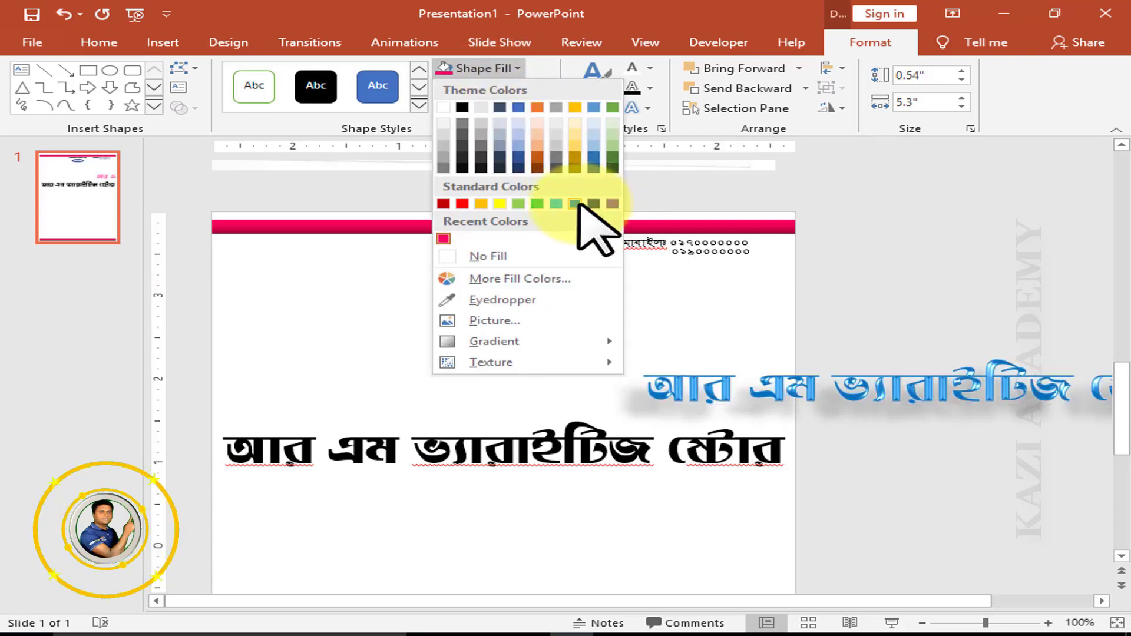
pyautogui.press('Escape')
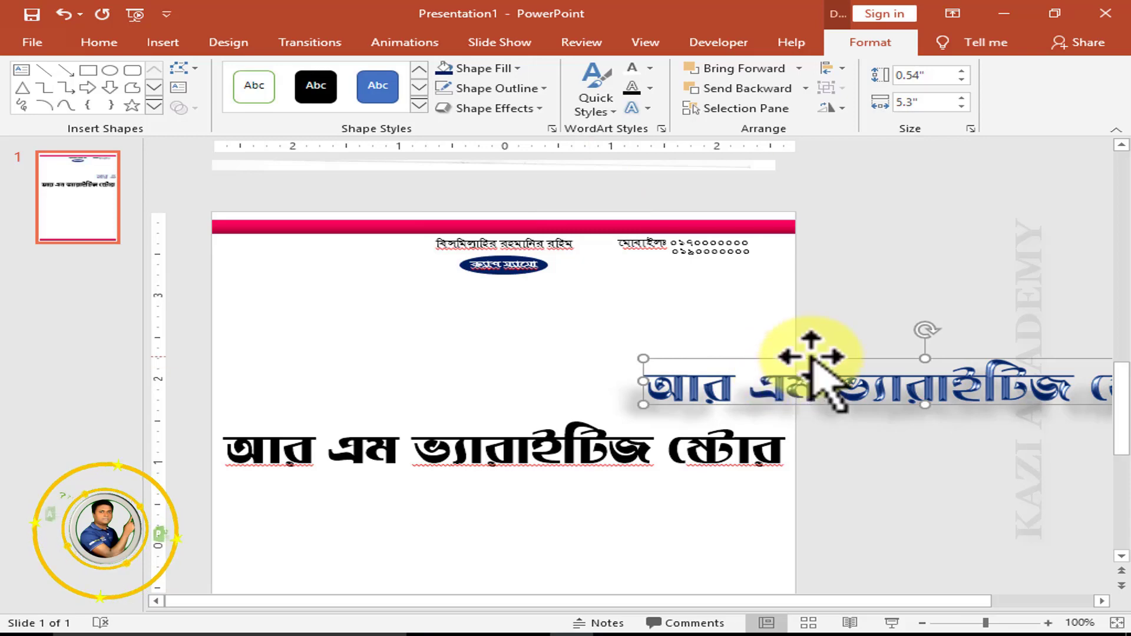
pyautogui.click(501, 108)
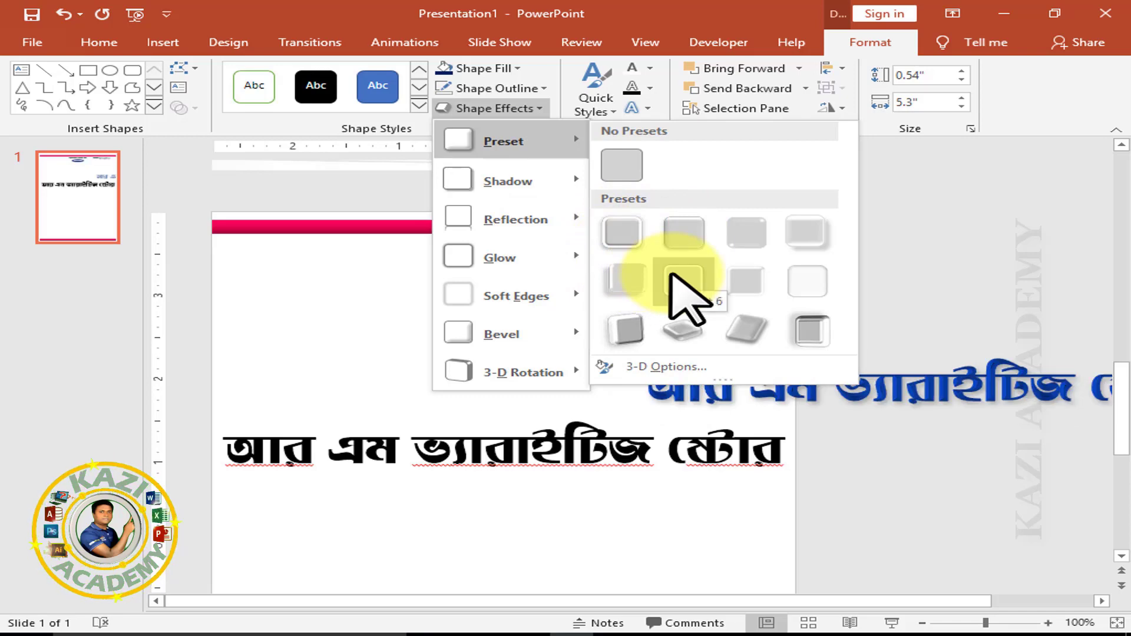
pyautogui.click(672, 277)
pyautogui.moveTo(531, 301); pyautogui.dragTo(451, 280)
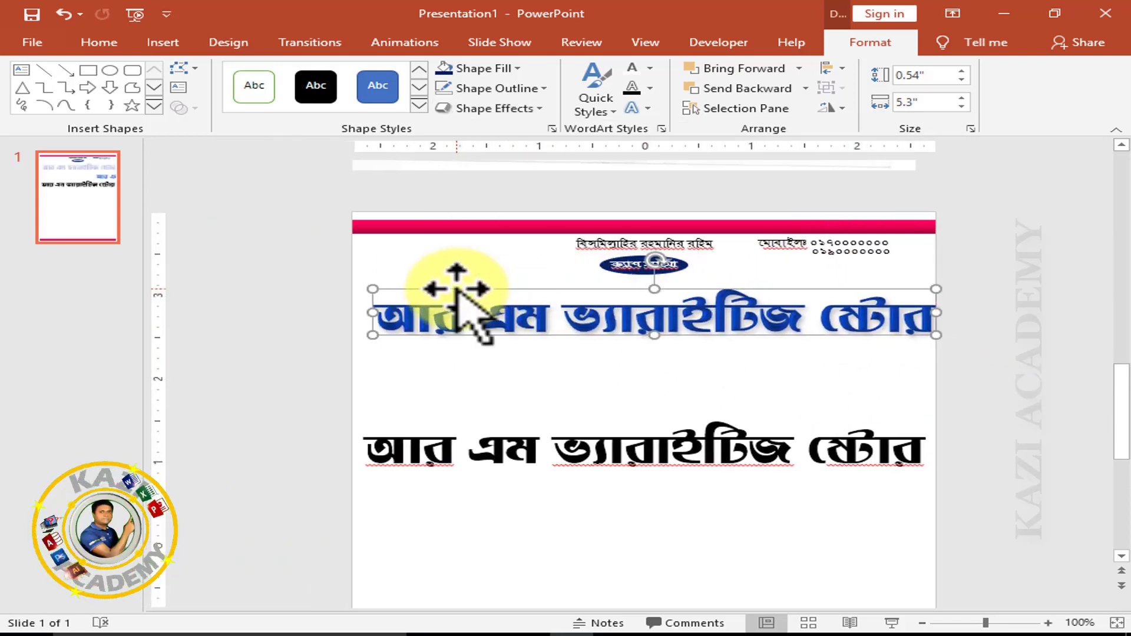
pyautogui.click(834, 68)
pyautogui.click(859, 111)
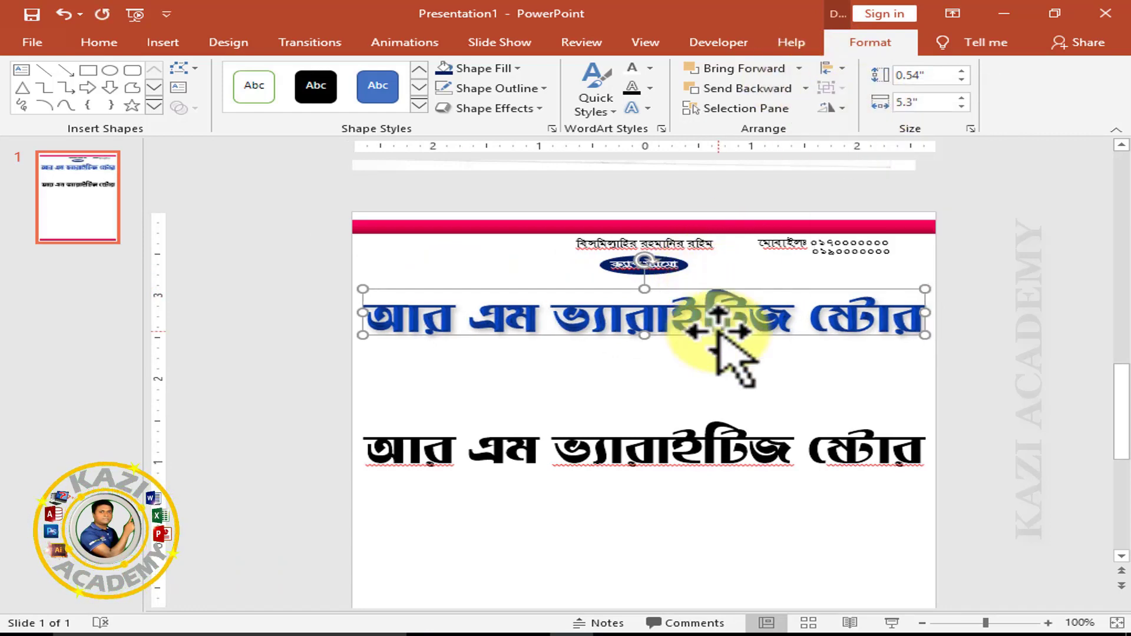
pyautogui.hotkey('ctrl', 'Up')
pyautogui.hotkey('ctrl', 'Up')
pyautogui.hotkey('ctrl', 'Up')
pyautogui.hotkey('ctrl', 'Up')
pyautogui.hotkey('ctrl', 'Up')
pyautogui.hotkey('ctrl', 'Up')
pyautogui.hotkey('ctrl', 'Up')
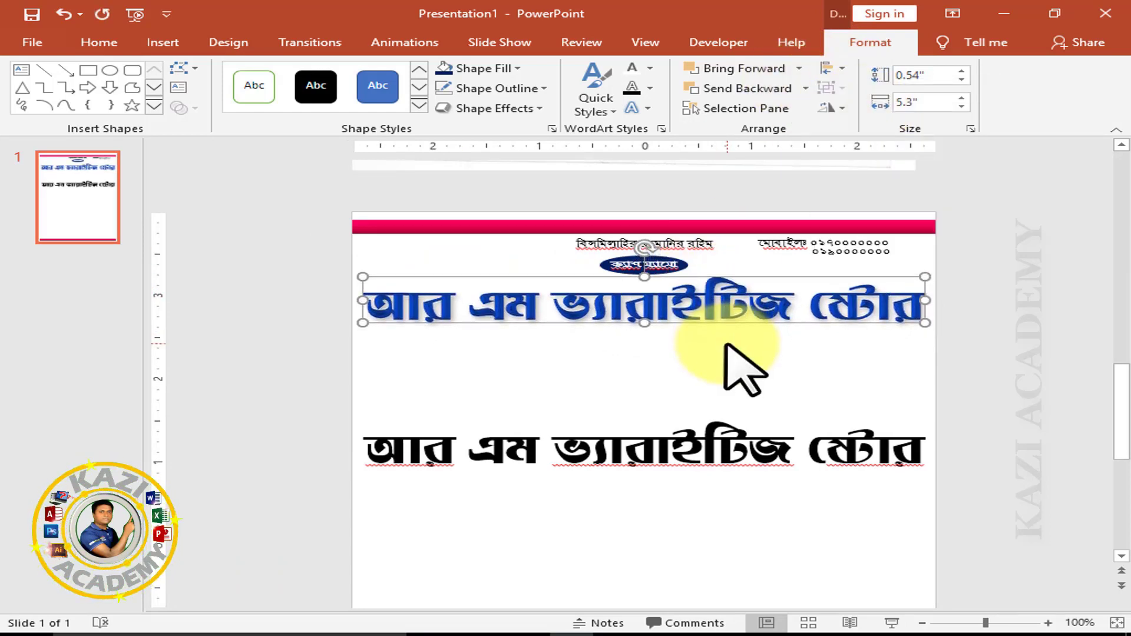
pyautogui.hotkey('ctrl', 'Up')
pyautogui.hotkey('ctrl', 'Up')
pyautogui.hotkey('ctrl', 'Up')
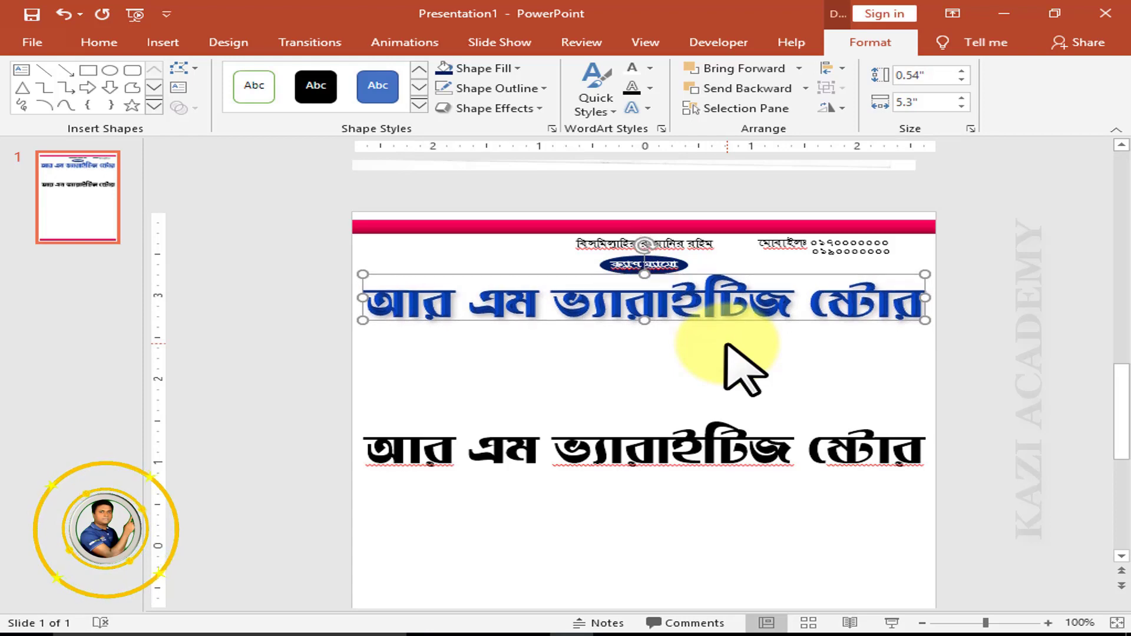
# Step: Replace the black copy's text with the proprietor's name line
pyautogui.click(710, 436)
pyautogui.moveTo(707, 416); pyautogui.dragTo(696, 405)
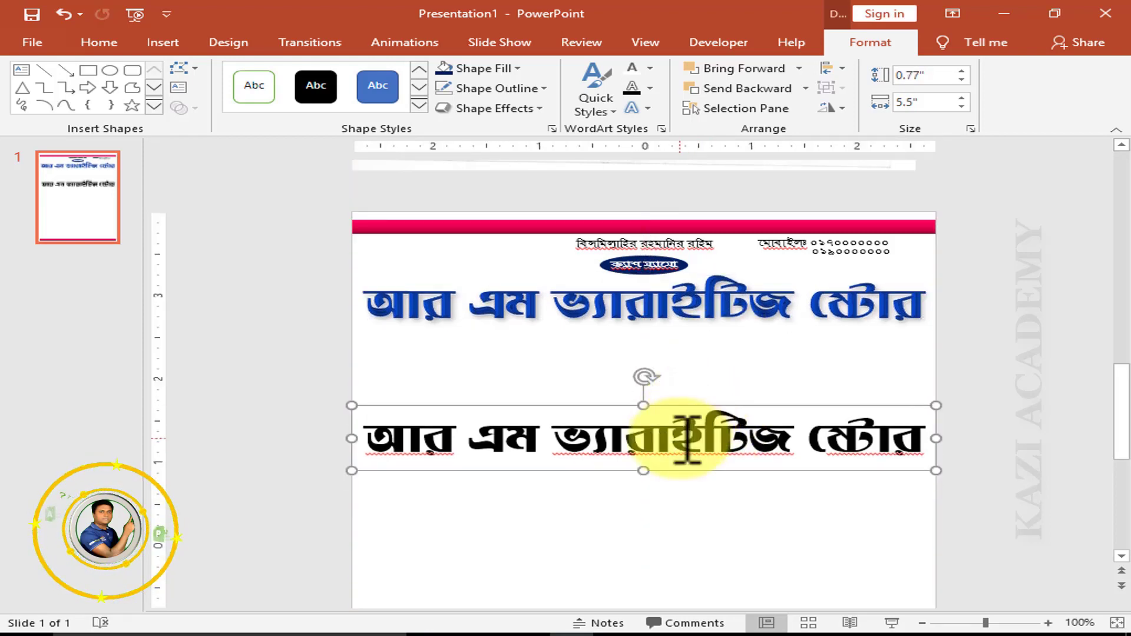
pyautogui.hotkey('ctrl', 'a')
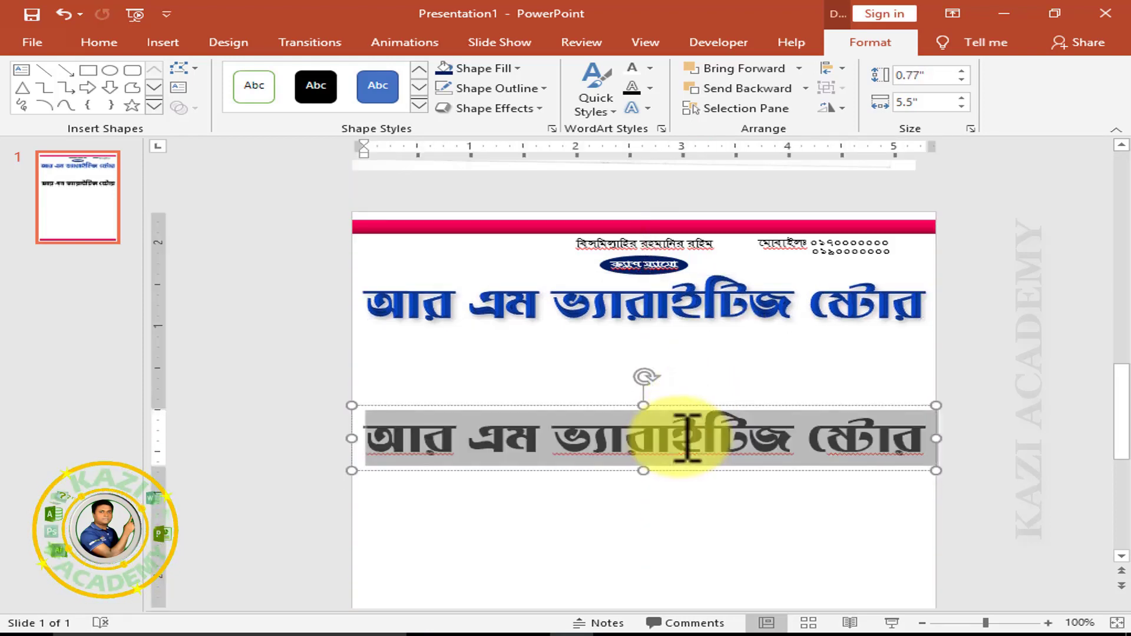
pyautogui.write('প্রে')
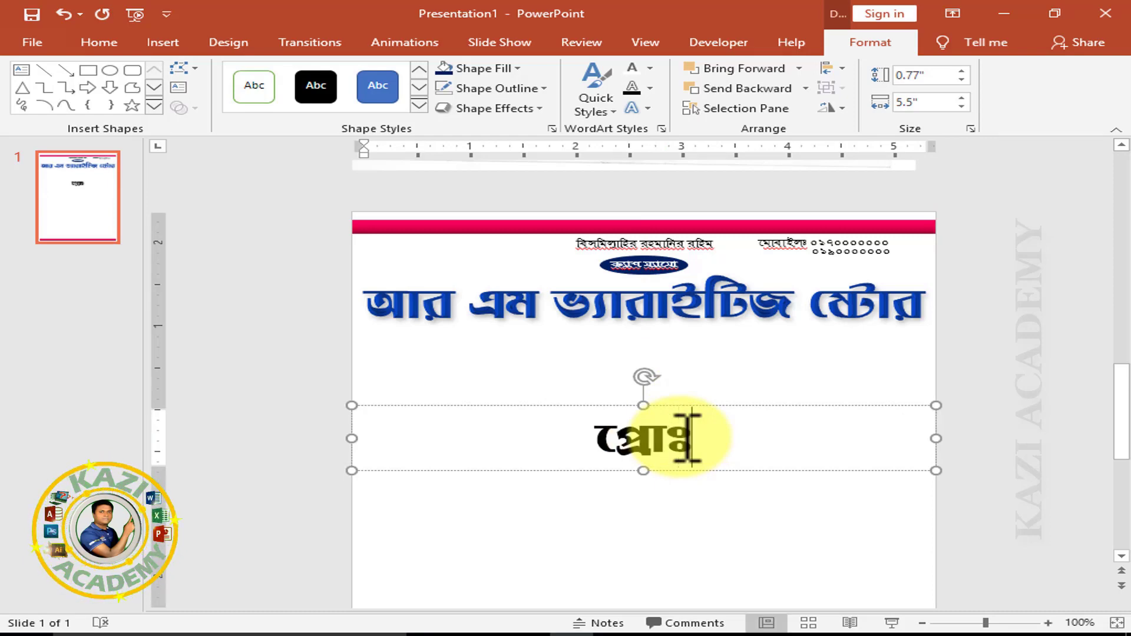
pyautogui.write(' মোঃ জাহিদ হোসেন চে')
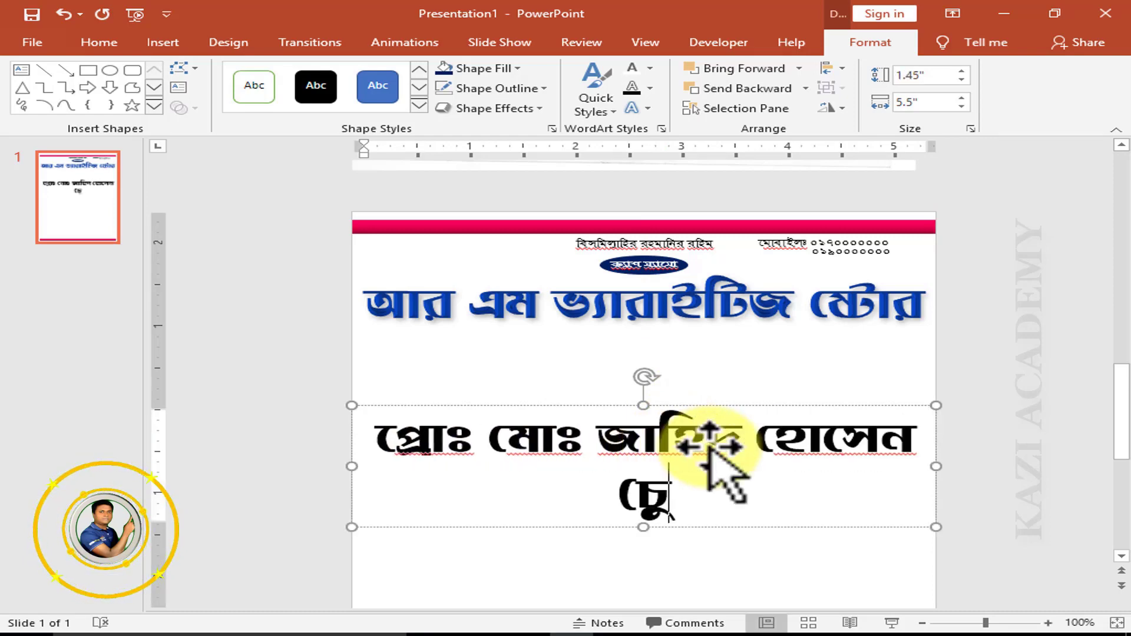
# Step: Set the proprietor line's font to SutonnyMJ
pyautogui.hotkey('ctrl', 'a')
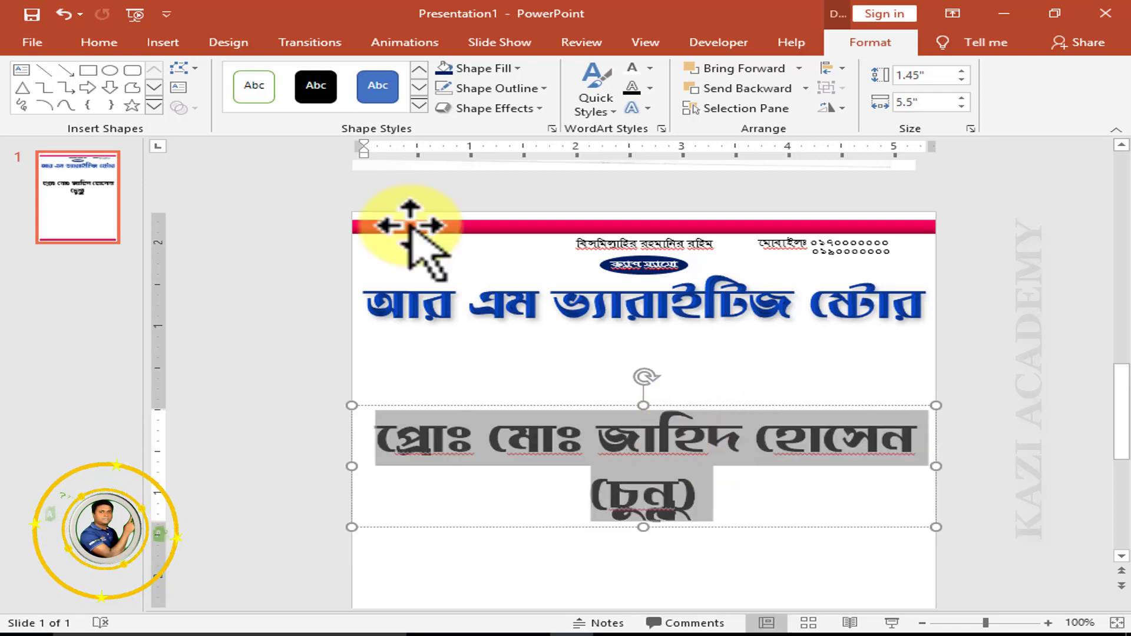
pyautogui.click(112, 41)
pyautogui.click(300, 74)
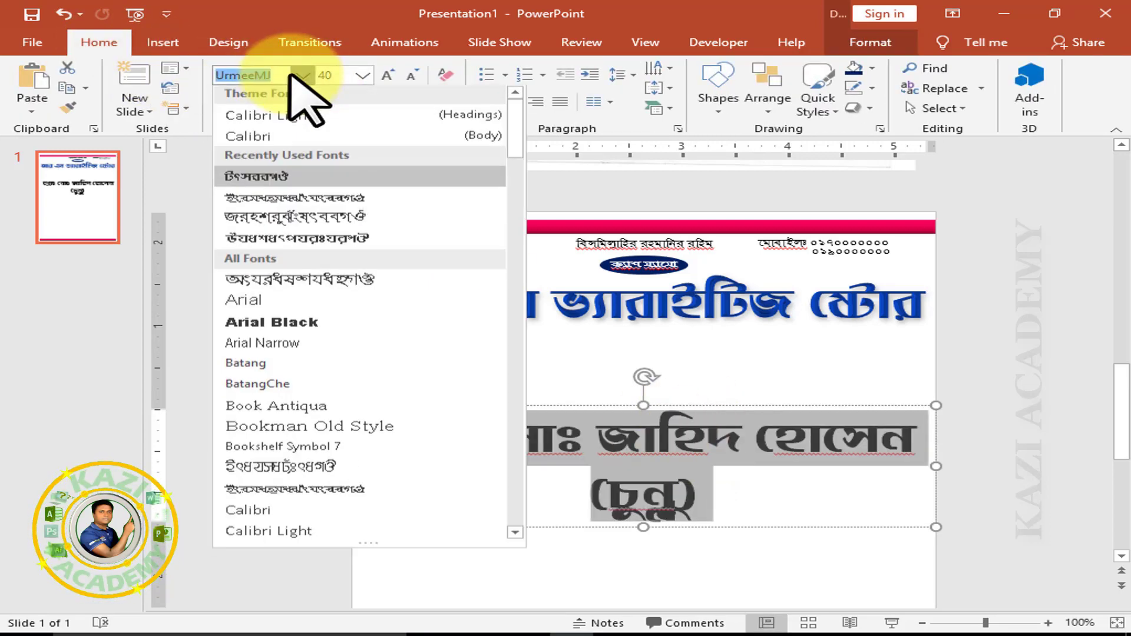
pyautogui.scroll(-6, 285, 315)
pyautogui.scroll(-10, 285, 330)
pyautogui.scroll(-10, 303, 354)
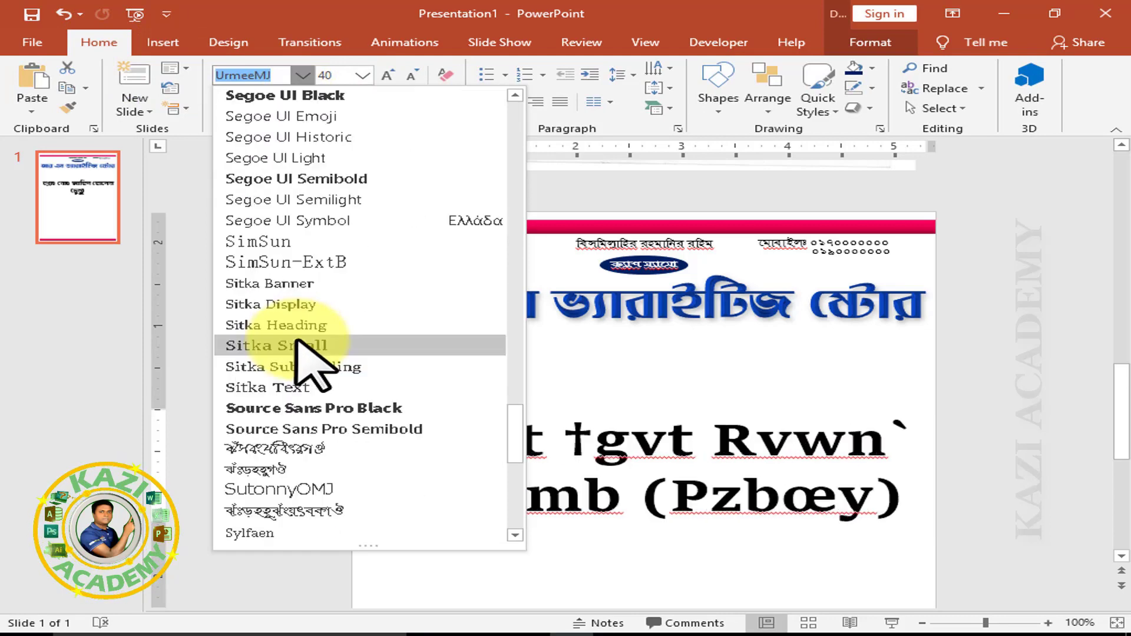
pyautogui.scroll(-5, 316, 353)
pyautogui.scroll(3, 308, 354)
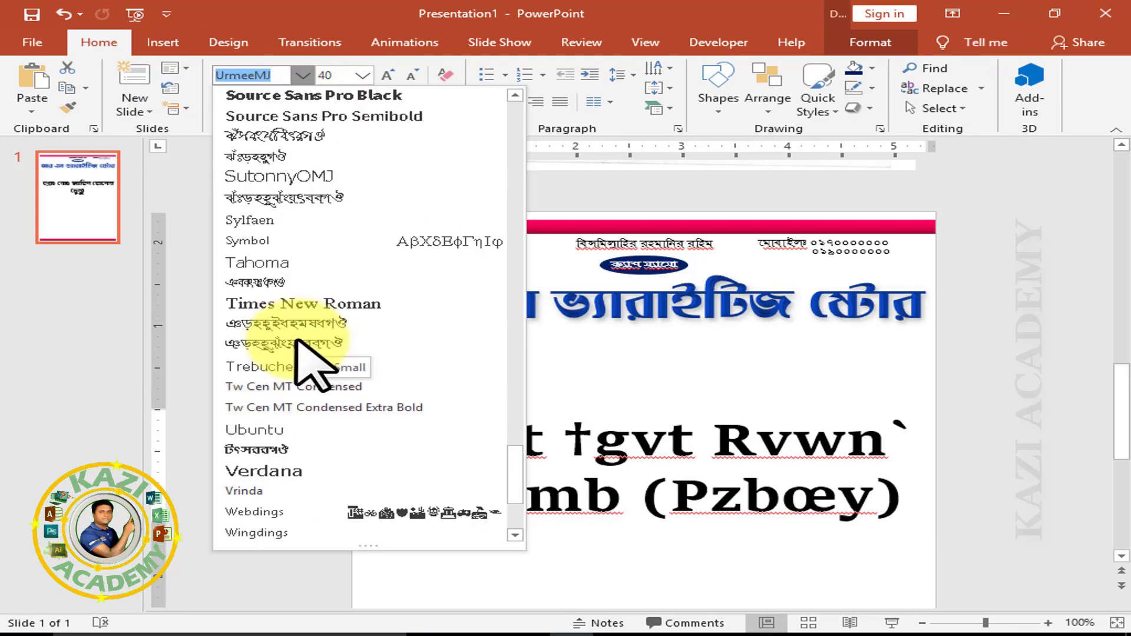
pyautogui.click(268, 156)
# Step: Size the proprietor line to 24 pt and move it just under the shop name
pyautogui.click(407, 82)
pyautogui.doubleClick(407, 81)
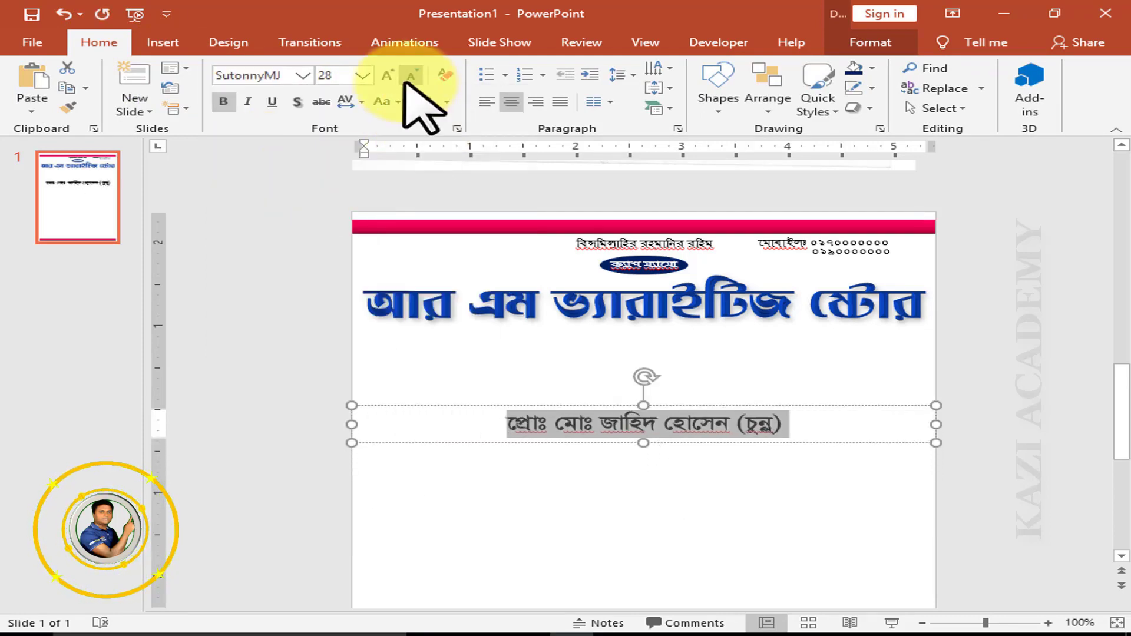
pyautogui.tripleClick(407, 82)
pyautogui.click(387, 75)
pyautogui.click(387, 75)
pyautogui.click(387, 75)
pyautogui.click(412, 76)
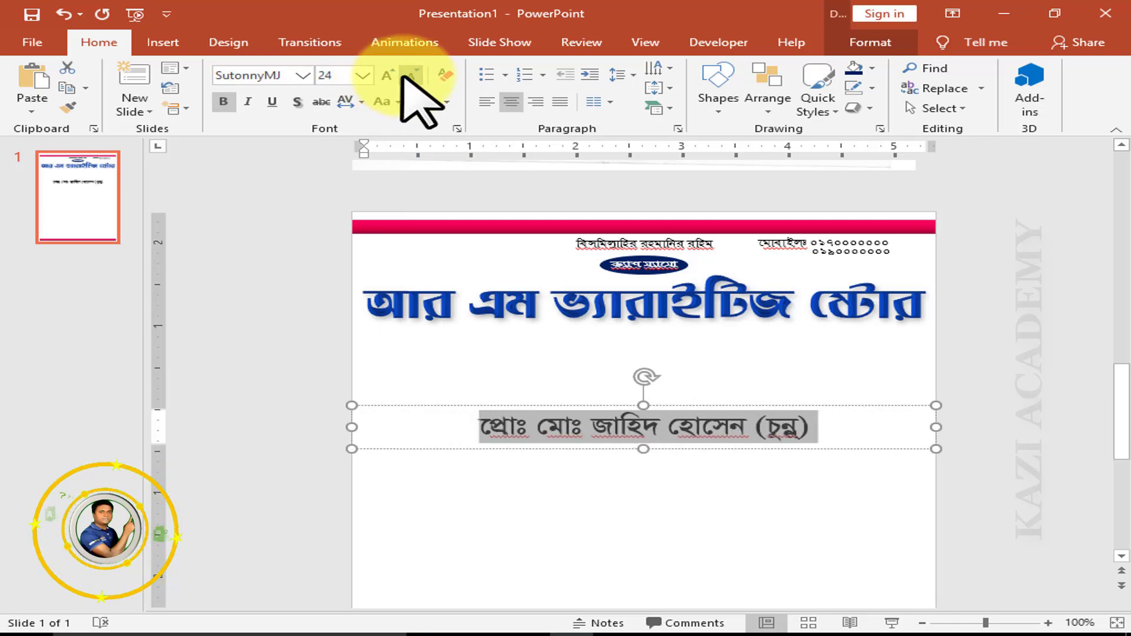
pyautogui.moveTo(591, 400); pyautogui.dragTo(586, 327)
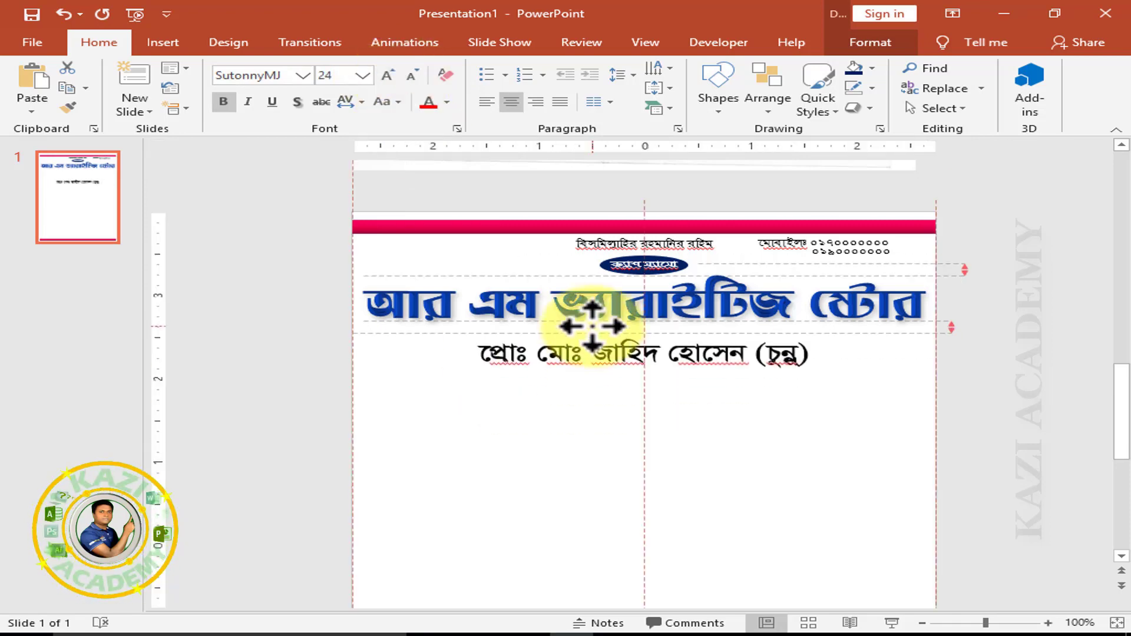
pyautogui.click(164, 43)
# Step: Draw a rounded rectangle bar beneath the shop name and fill it dark navy
pyautogui.click(356, 94)
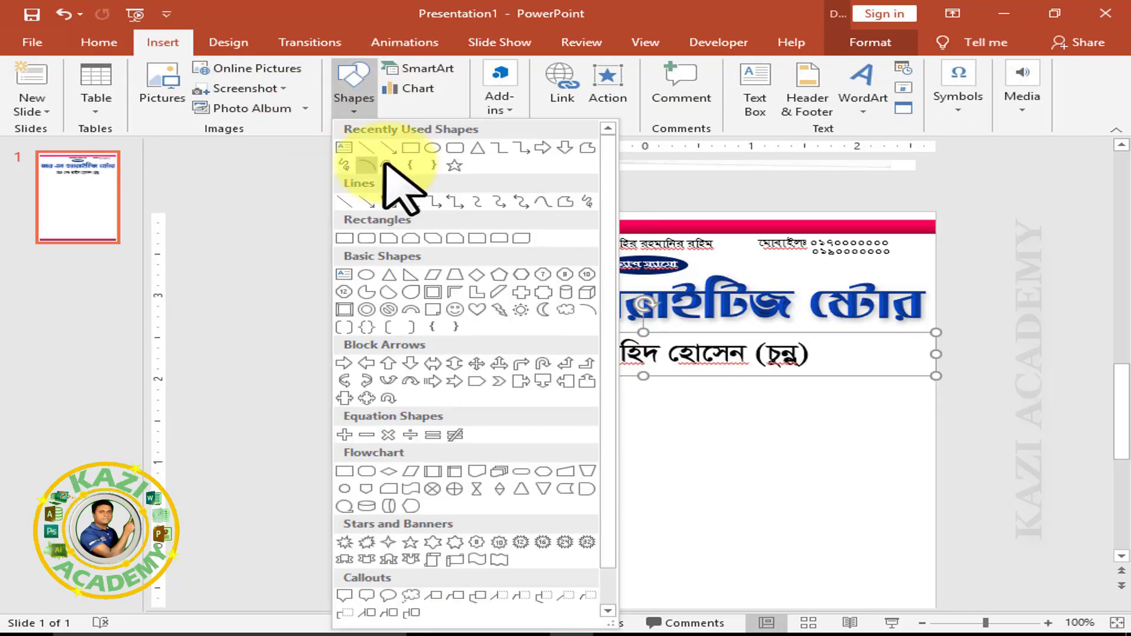
pyautogui.click(453, 147)
pyautogui.moveTo(377, 408); pyautogui.dragTo(855, 445)
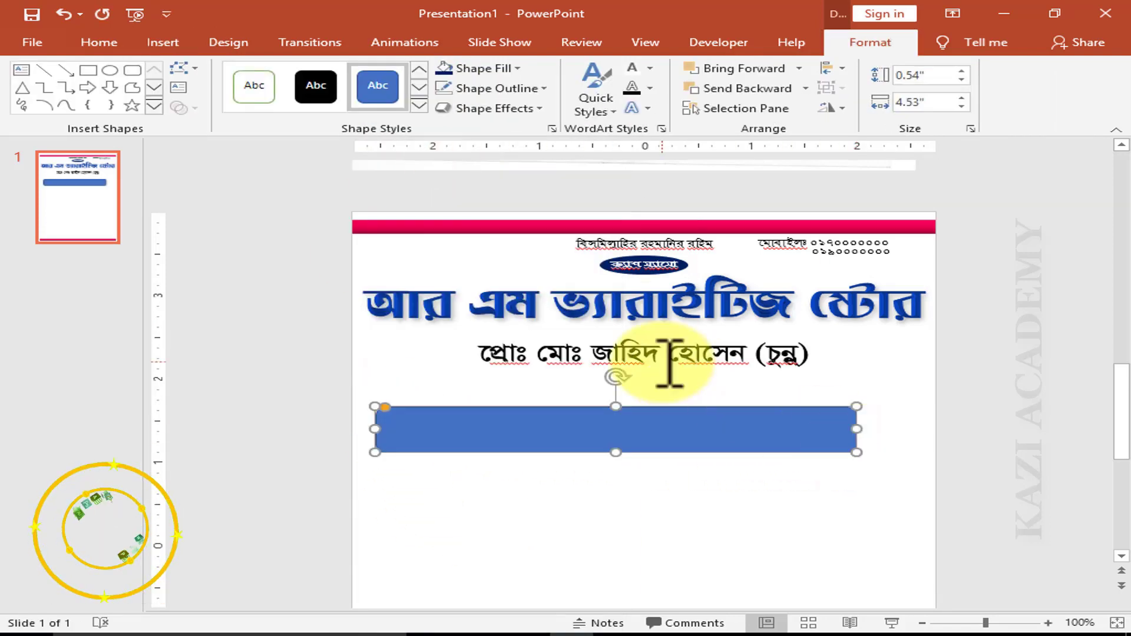
pyautogui.moveTo(666, 404); pyautogui.dragTo(696, 330)
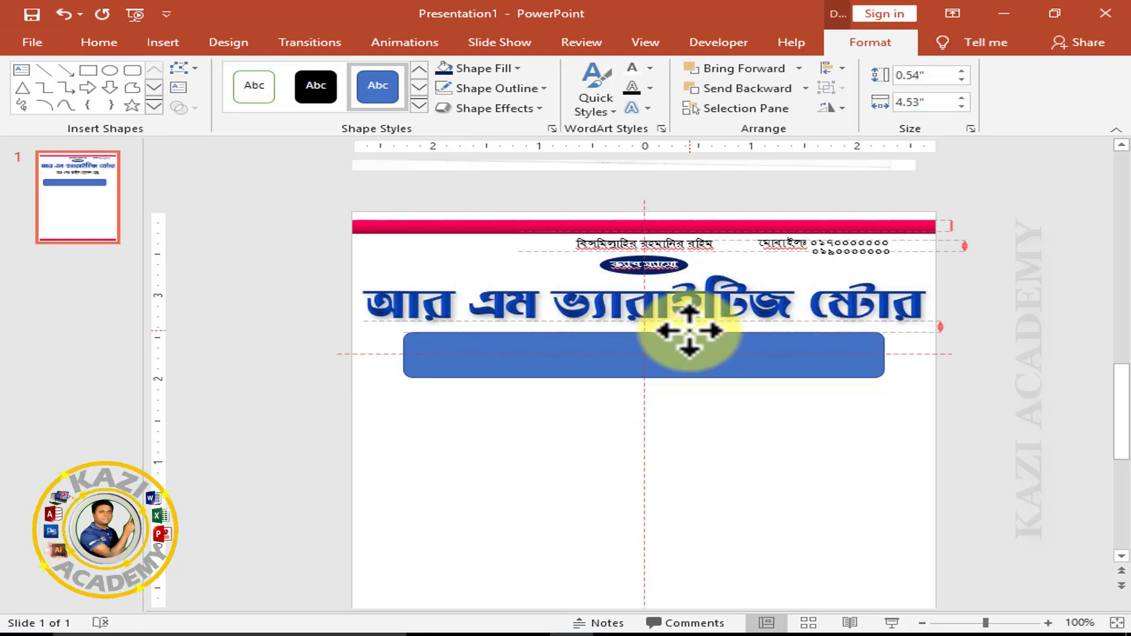
pyautogui.rightClick(697, 343)
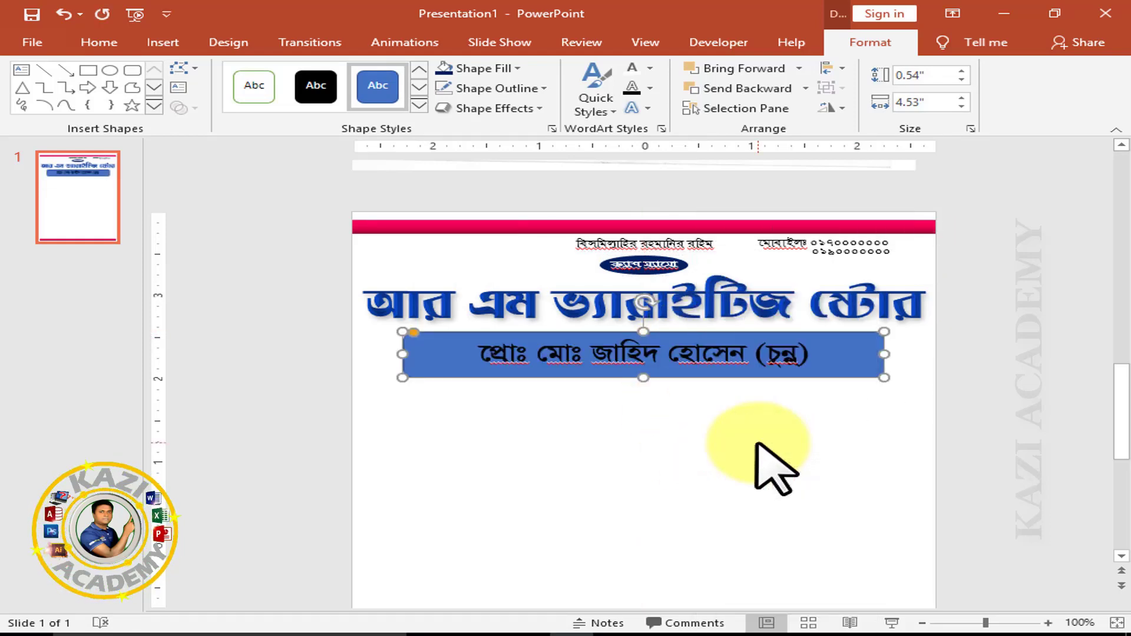
pyautogui.hotkey('ctrl', 'y')
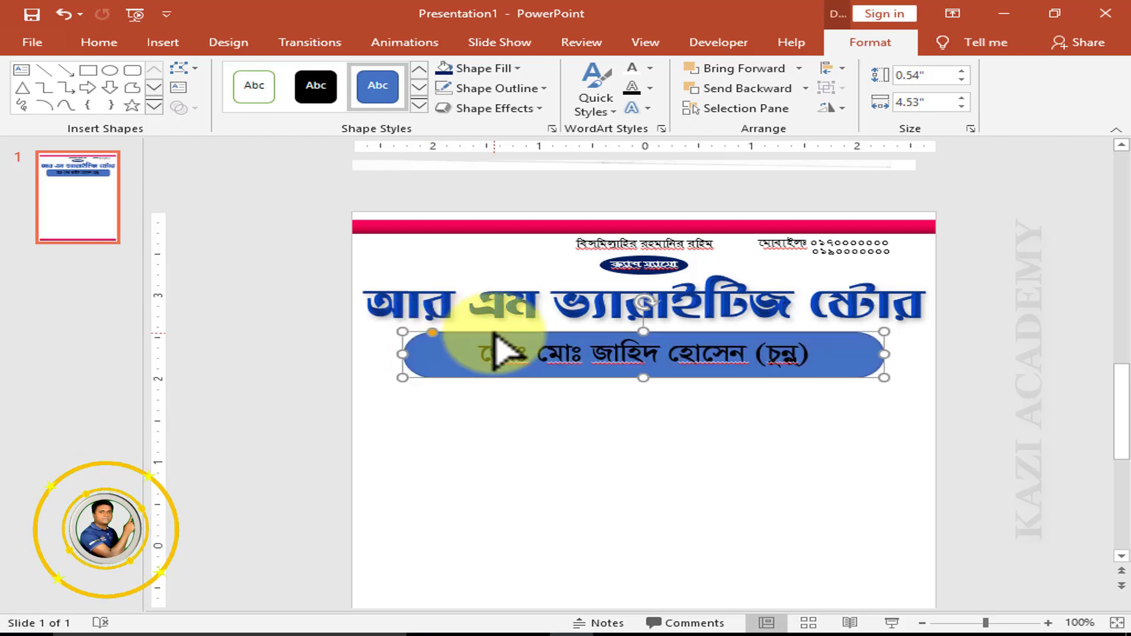
pyautogui.hotkey('ctrl', 'z')
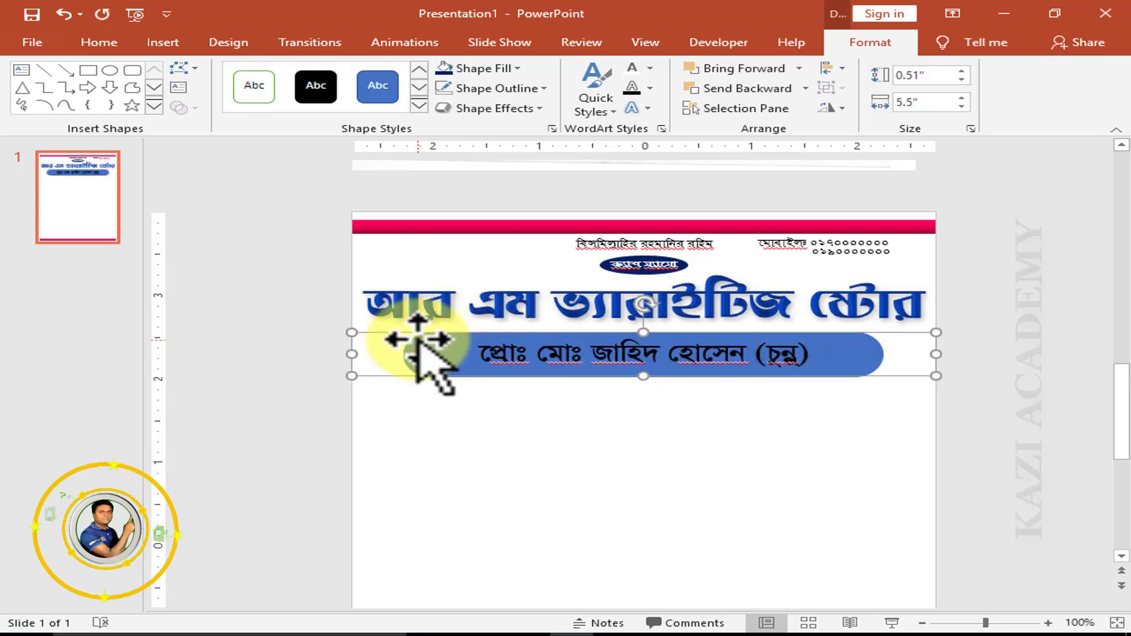
pyautogui.hotkey('ctrl', 'y')
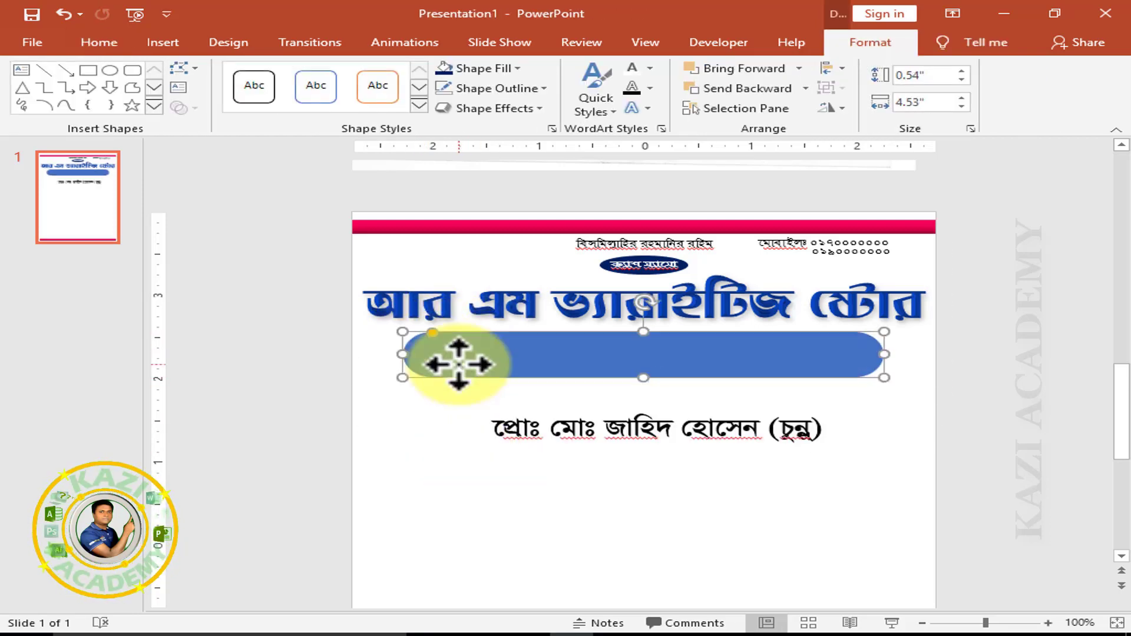
pyautogui.click(506, 68)
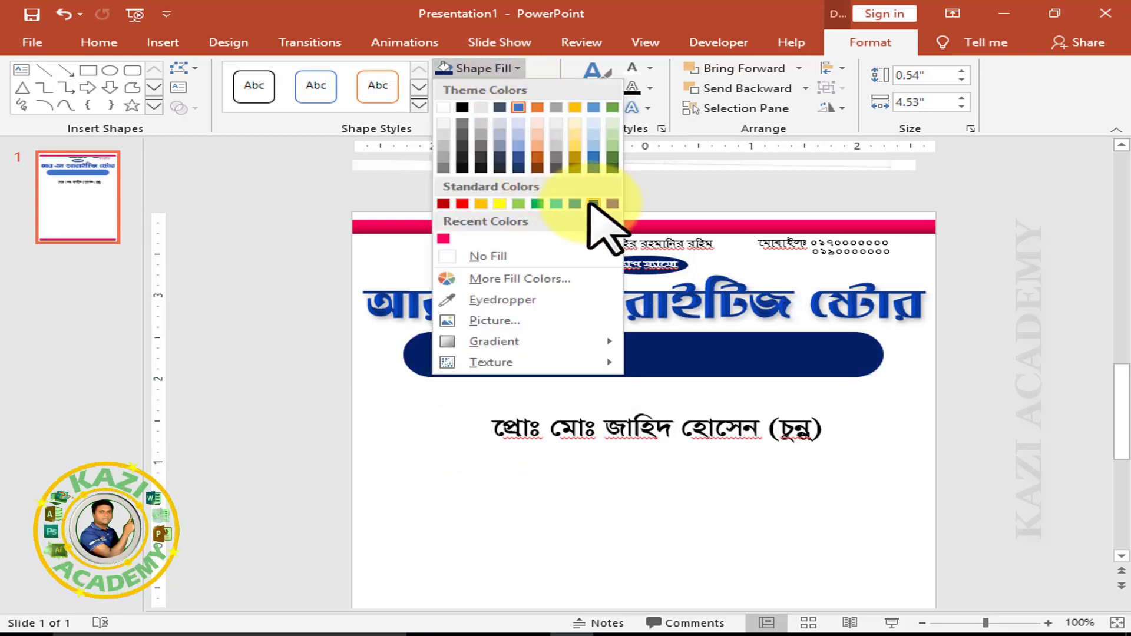
pyautogui.click(593, 204)
# Step: Horizontally centre the proprietor text box and the navy bar
pyautogui.click(583, 420)
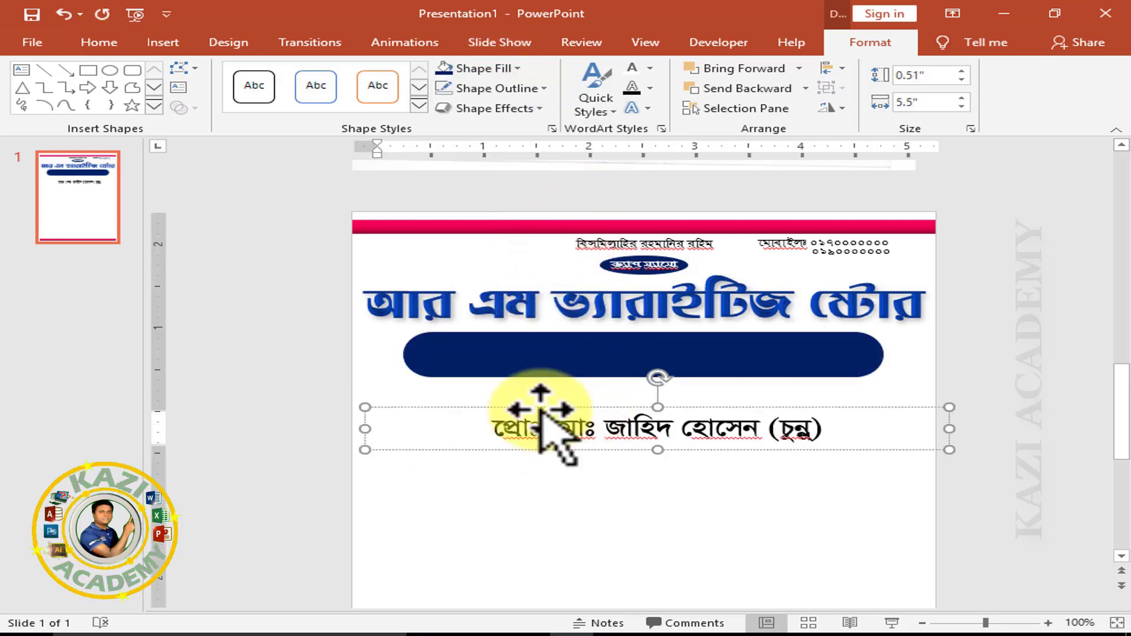
pyautogui.moveTo(493, 429); pyautogui.dragTo(828, 429)
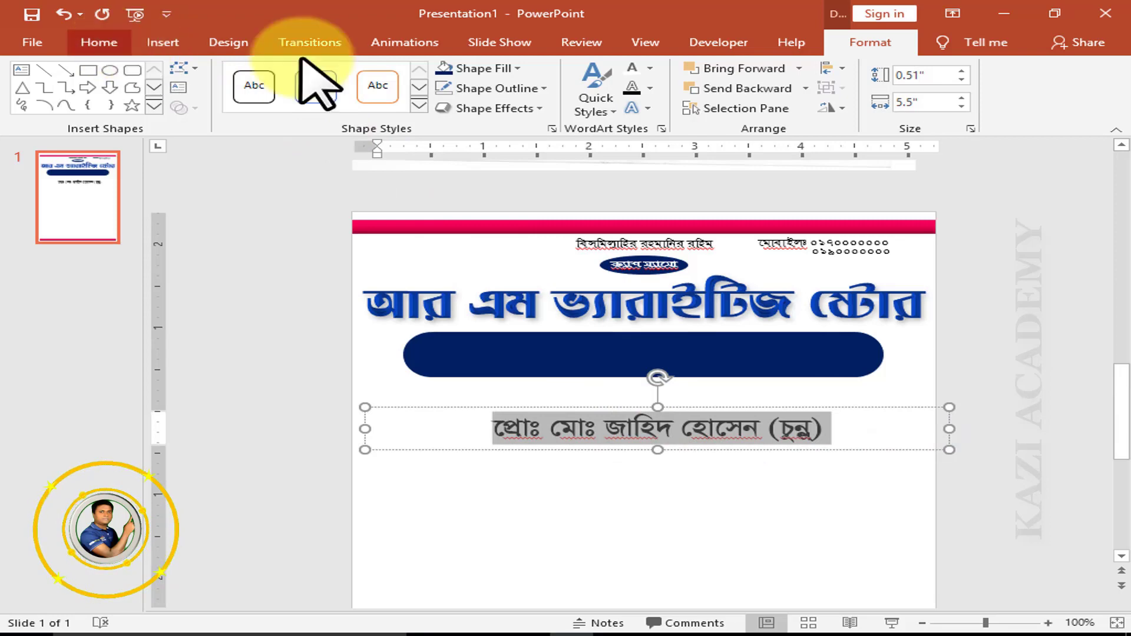
pyautogui.moveTo(618, 412); pyautogui.dragTo(620, 331)
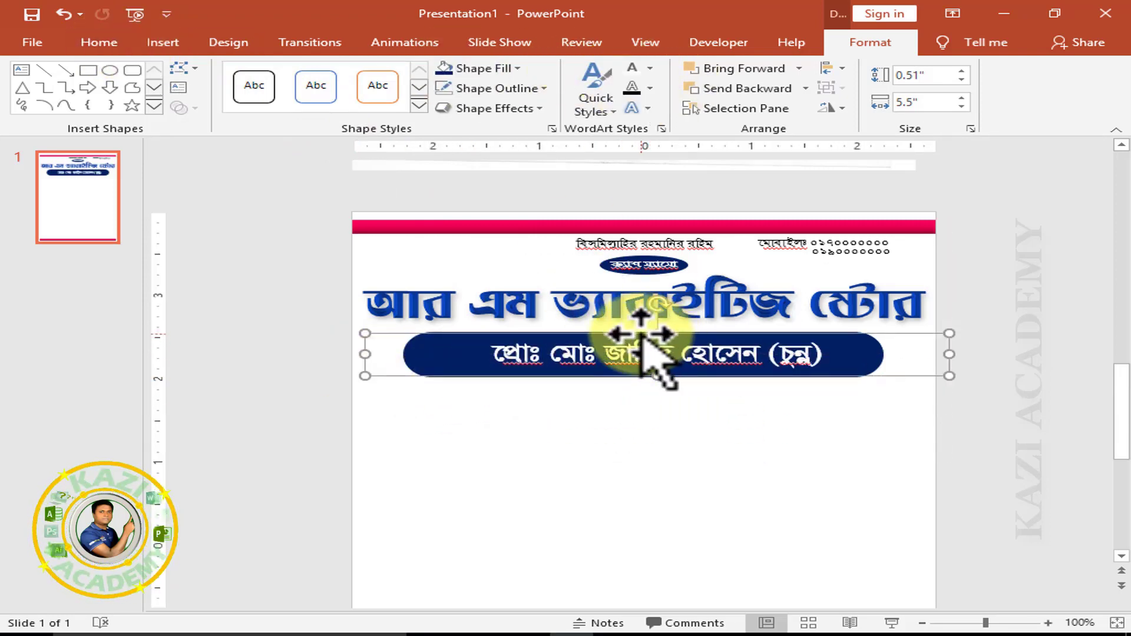
pyautogui.hotkey('ctrl', 'z')
pyautogui.click(412, 352)
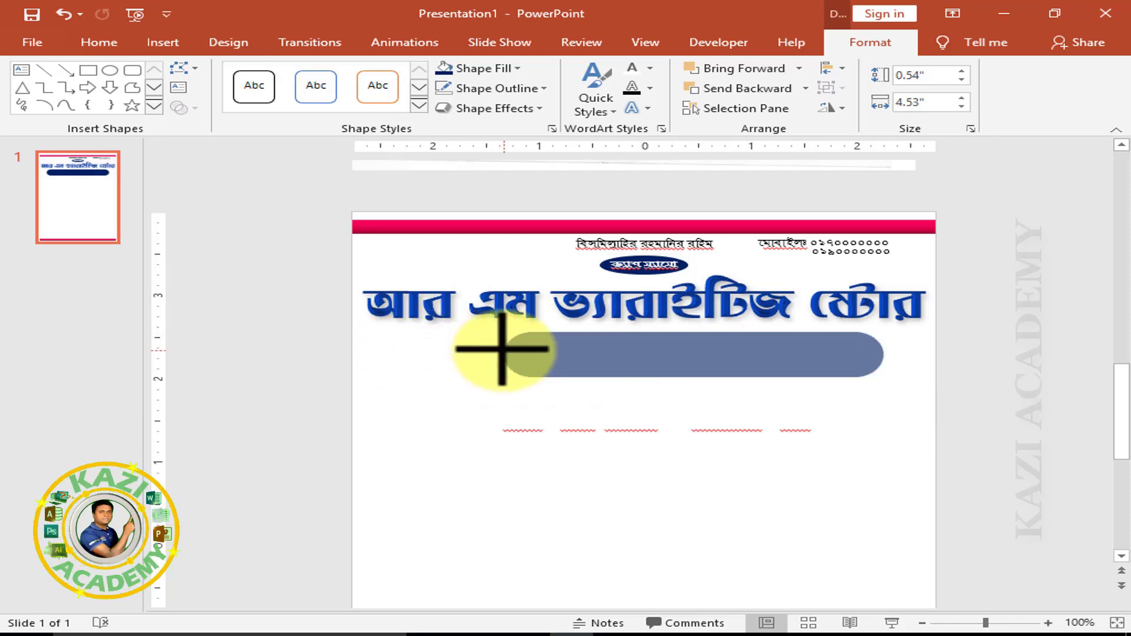
pyautogui.click(611, 406)
pyautogui.keyDown('shift'); pyautogui.click(613, 359); pyautogui.keyUp('shift')
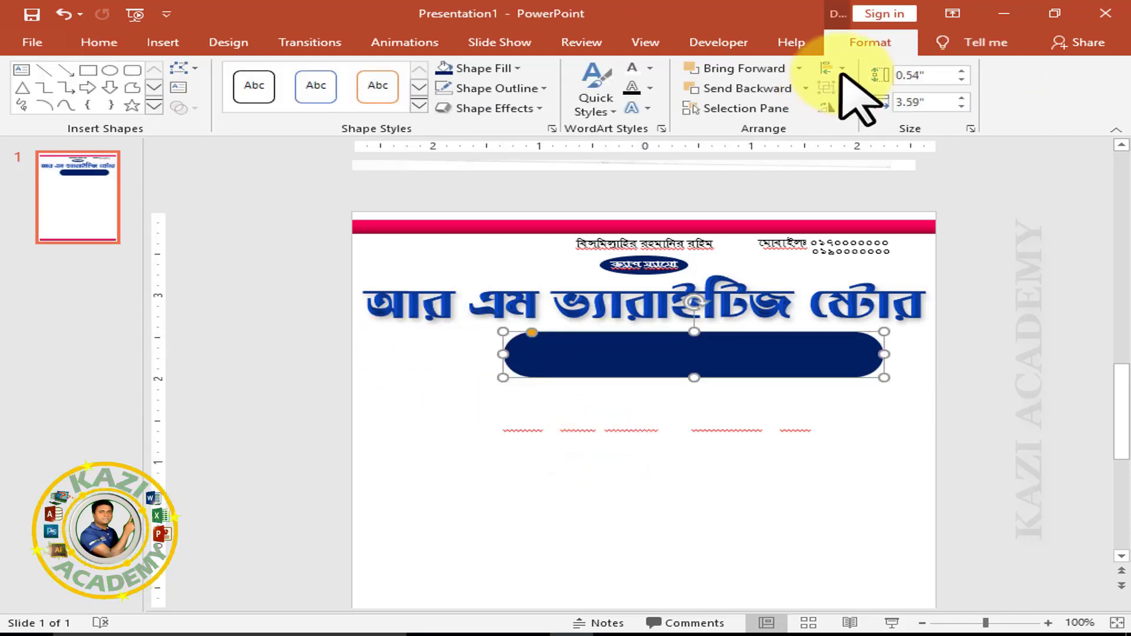
pyautogui.click(827, 68)
pyautogui.click(901, 112)
# Step: Place the proprietor line on the navy bar and centre the two on each other
pyautogui.click(666, 413)
pyautogui.moveTo(642, 407); pyautogui.dragTo(637, 331)
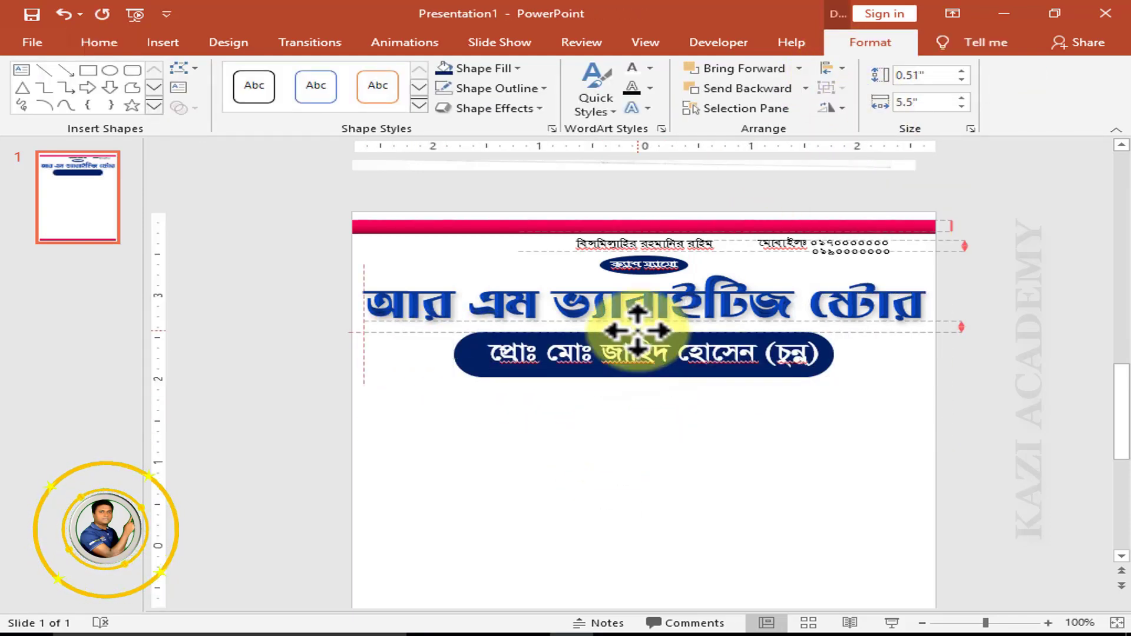
pyautogui.moveTo(1031, 427); pyautogui.dragTo(236, 294)
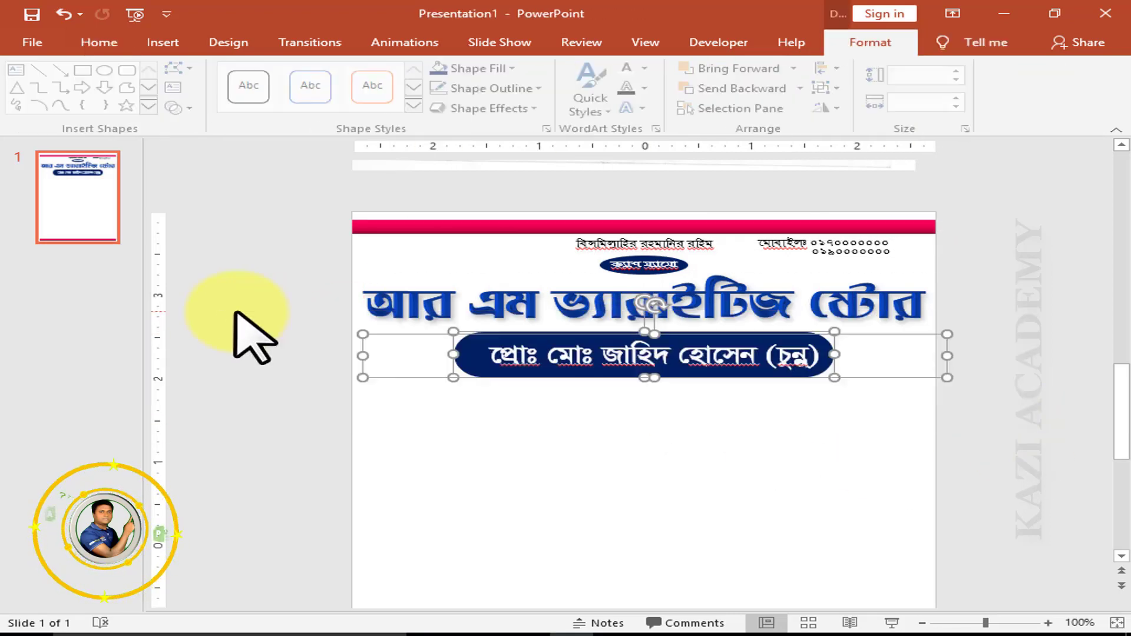
pyautogui.click(828, 68)
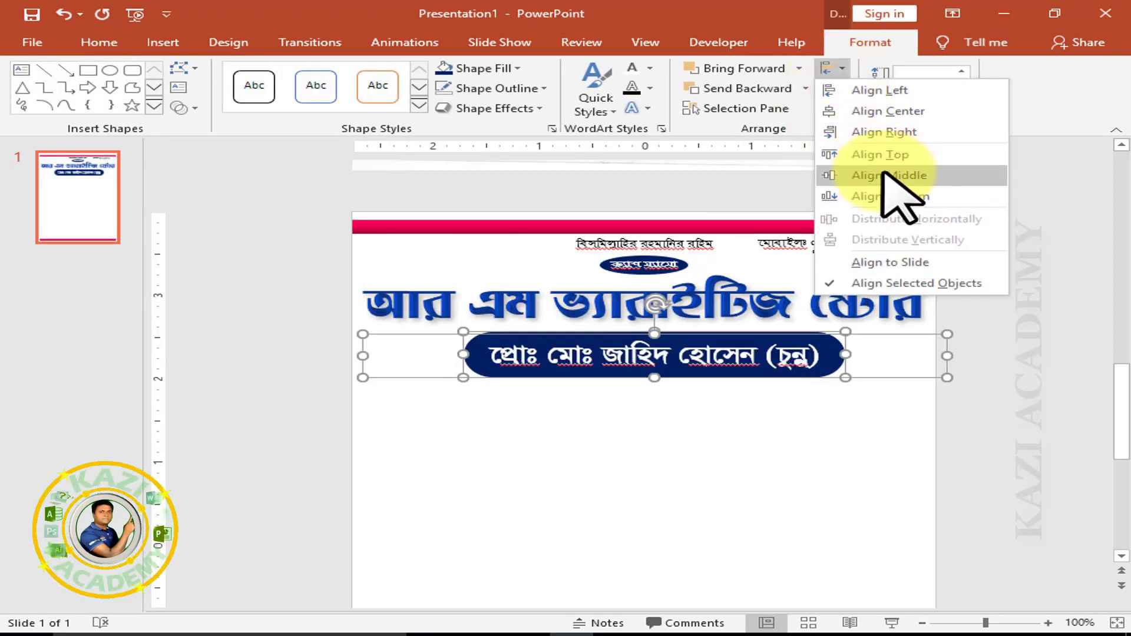
pyautogui.click(878, 112)
# Step: Draw a new text box below the proprietor bar and set its font to SutonnyMJ
pyautogui.click(1001, 406)
pyautogui.hotkey('alt', 'n')
pyautogui.press('x')
pyautogui.scroll(-2, 404, 374)
pyautogui.moveTo(353, 341); pyautogui.dragTo(932, 389)
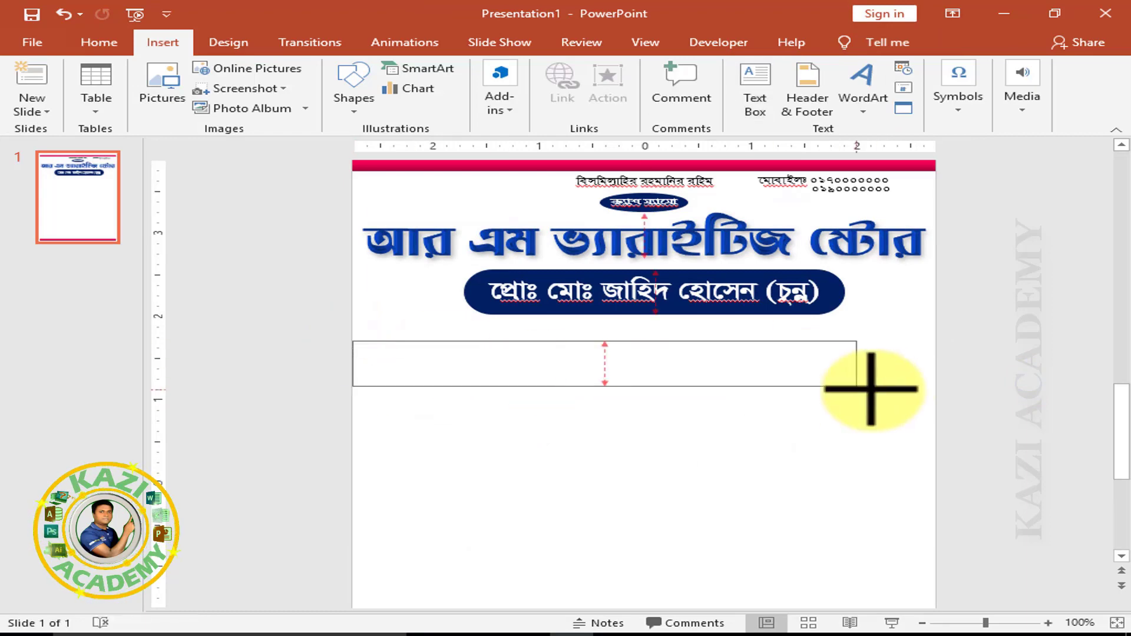
pyautogui.click(302, 76)
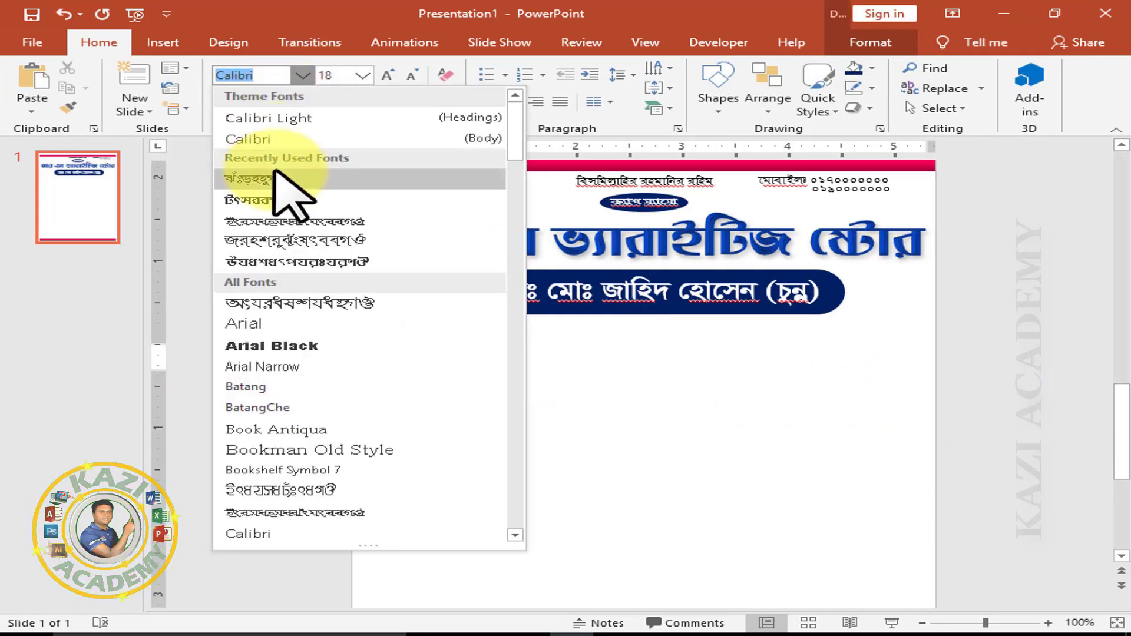
pyautogui.click(277, 176)
pyautogui.write('এখানে দে')
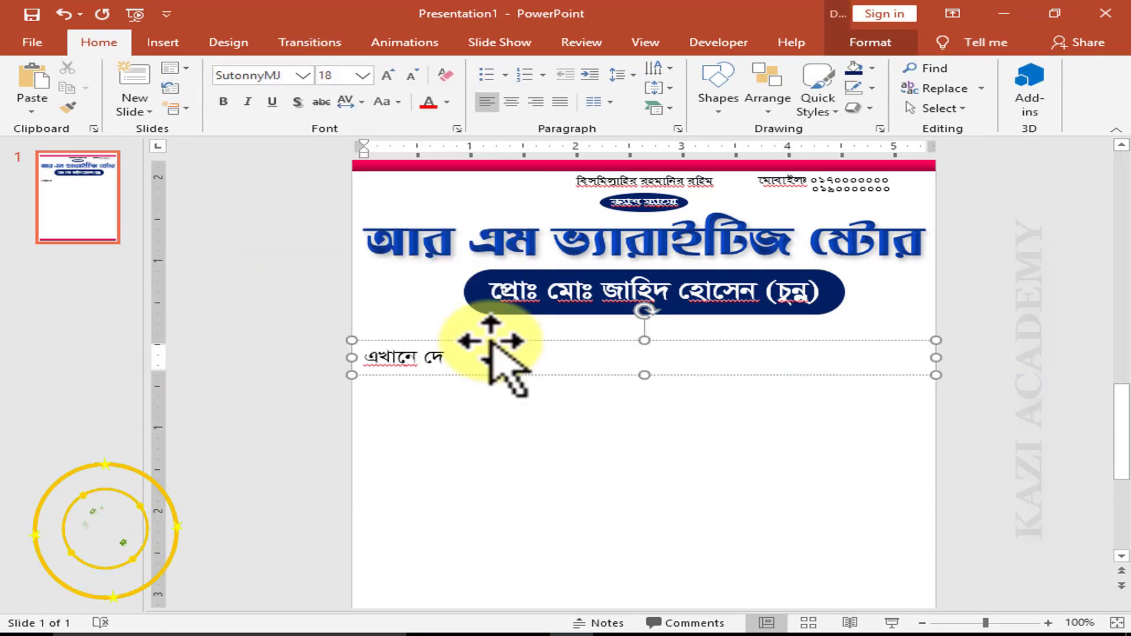
# Step: Enter the cosmetics-and-gifts description, move it up under the bar, and centre it
pyautogui.write('শী')
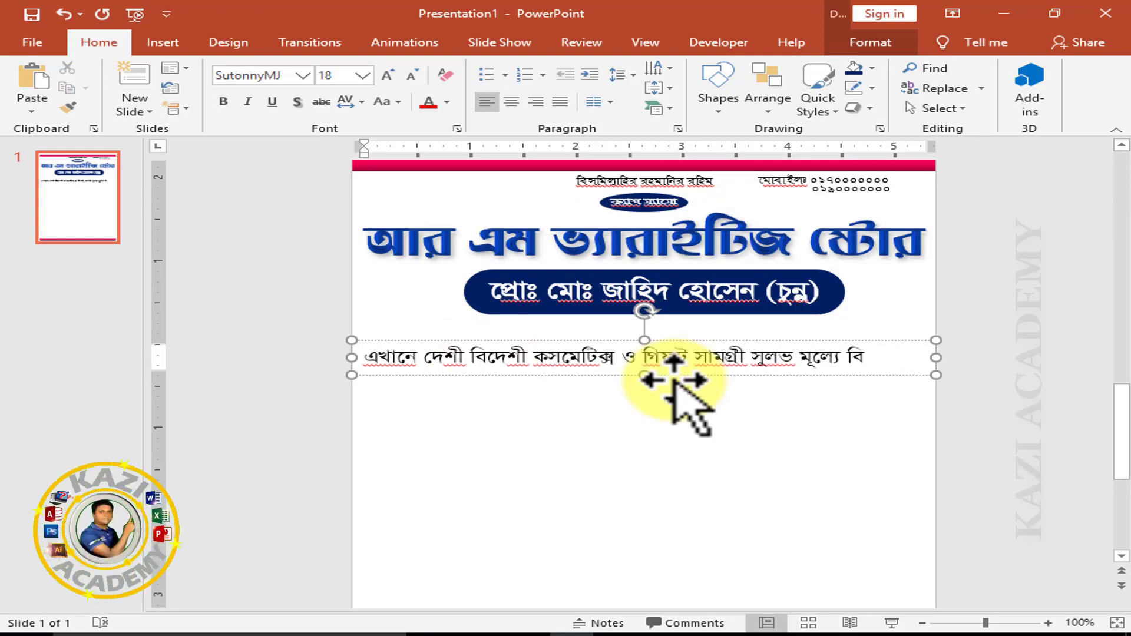
pyautogui.write('ক্রয় করা হয়')
pyautogui.moveTo(613, 397)
pyautogui.mouseDown()
pyautogui.moveTo(607, 379)
pyautogui.moveTo(632, 372)
pyautogui.moveTo(667, 436)
pyautogui.mouseUp()
pyautogui.click(512, 102)
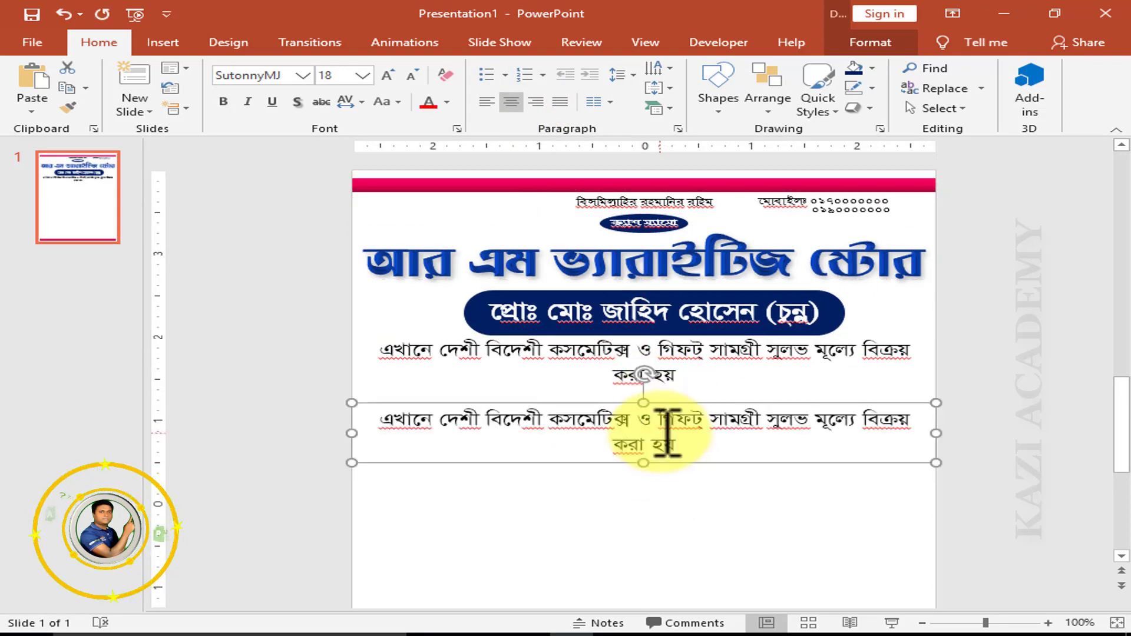
# Step: Replace the copied line with the shop's address in bold 24 pt
pyautogui.hotkey('ctrl', 'a')
pyautogui.write('চা')
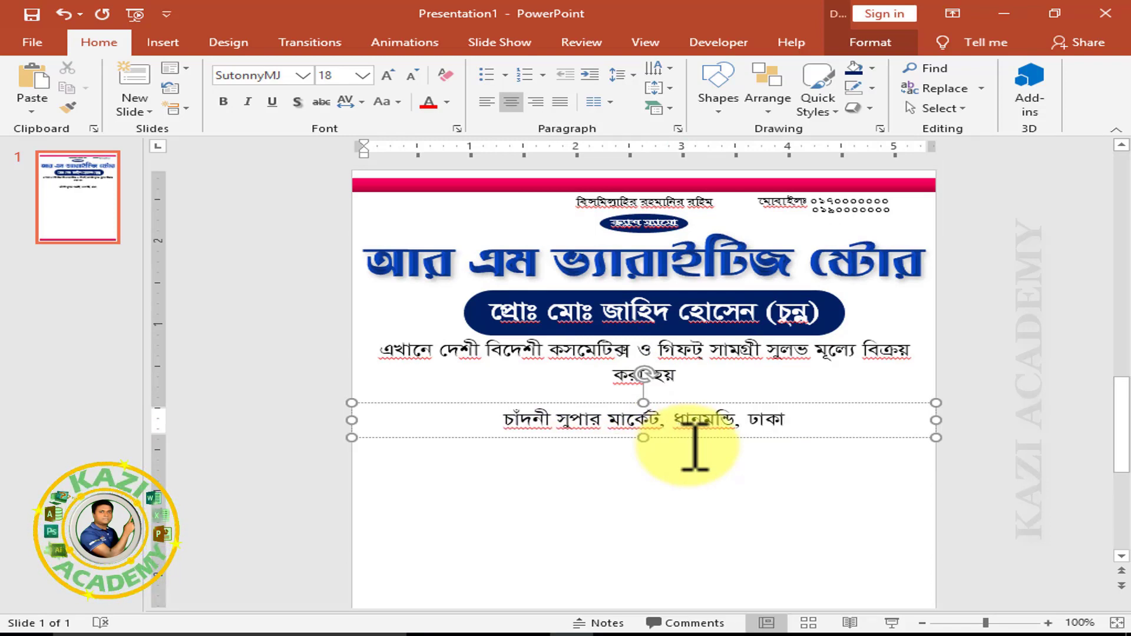
pyautogui.write('৬')
pyautogui.moveTo(627, 441); pyautogui.dragTo(629, 423)
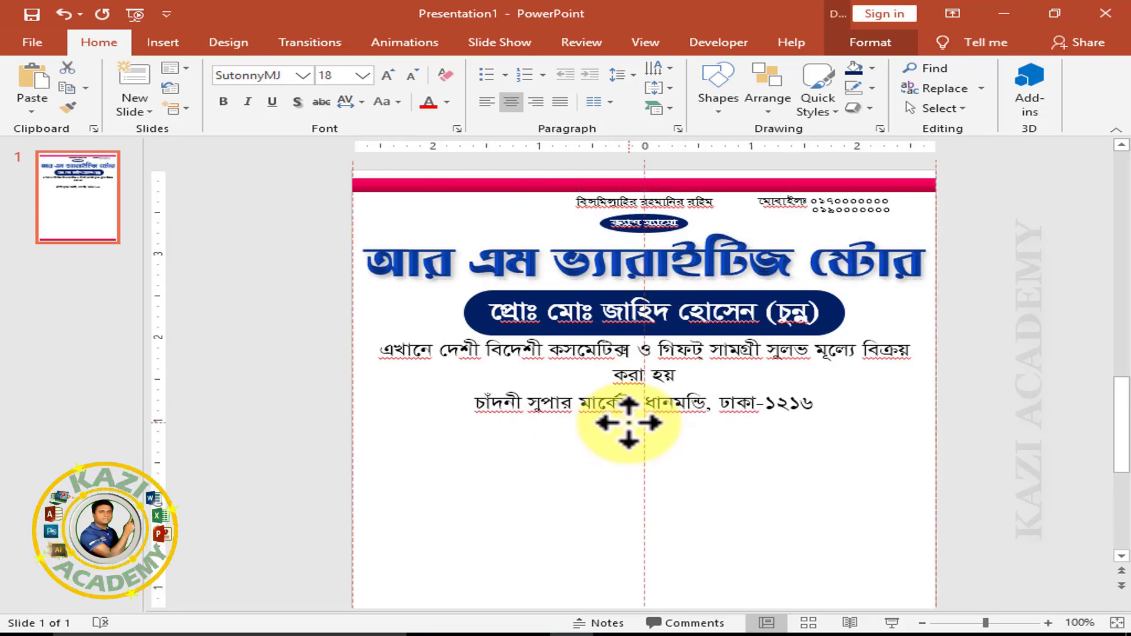
pyautogui.click(388, 76)
pyautogui.click(388, 76)
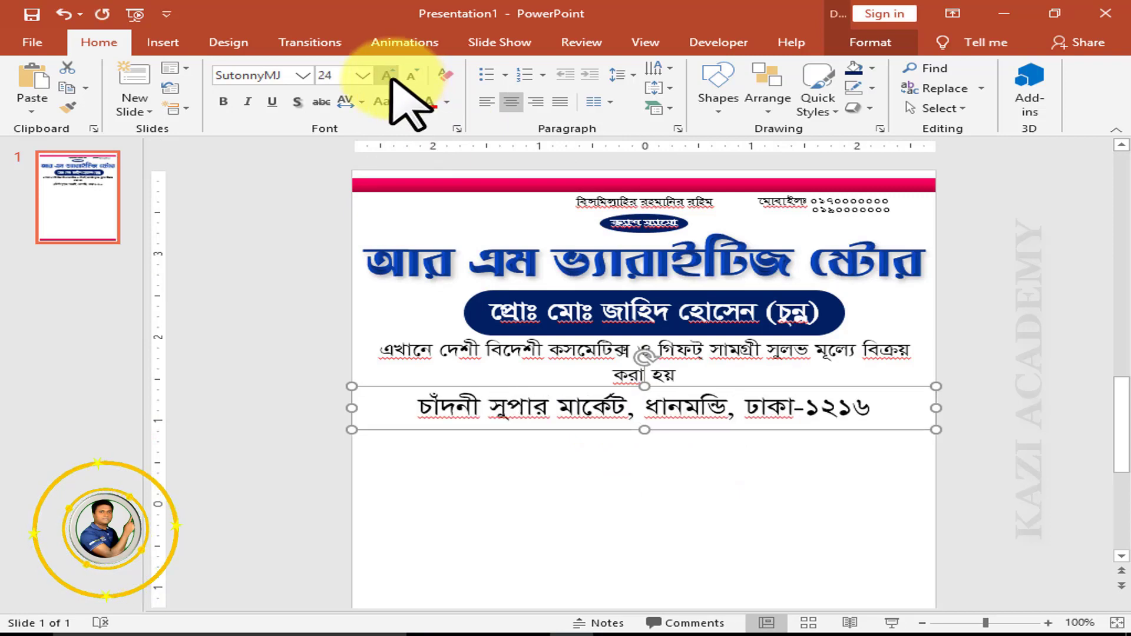
pyautogui.click(224, 101)
pyautogui.moveTo(606, 432); pyautogui.dragTo(606, 426)
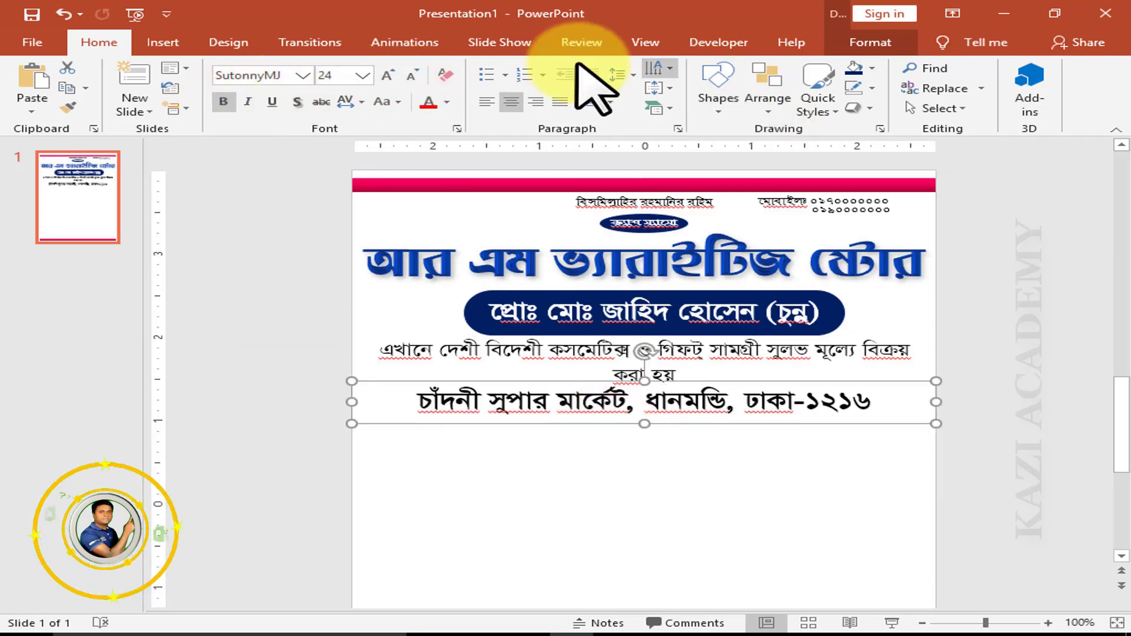
# Step: Colour the address text purple and centre the box horizontally on the slide
pyautogui.click(870, 69)
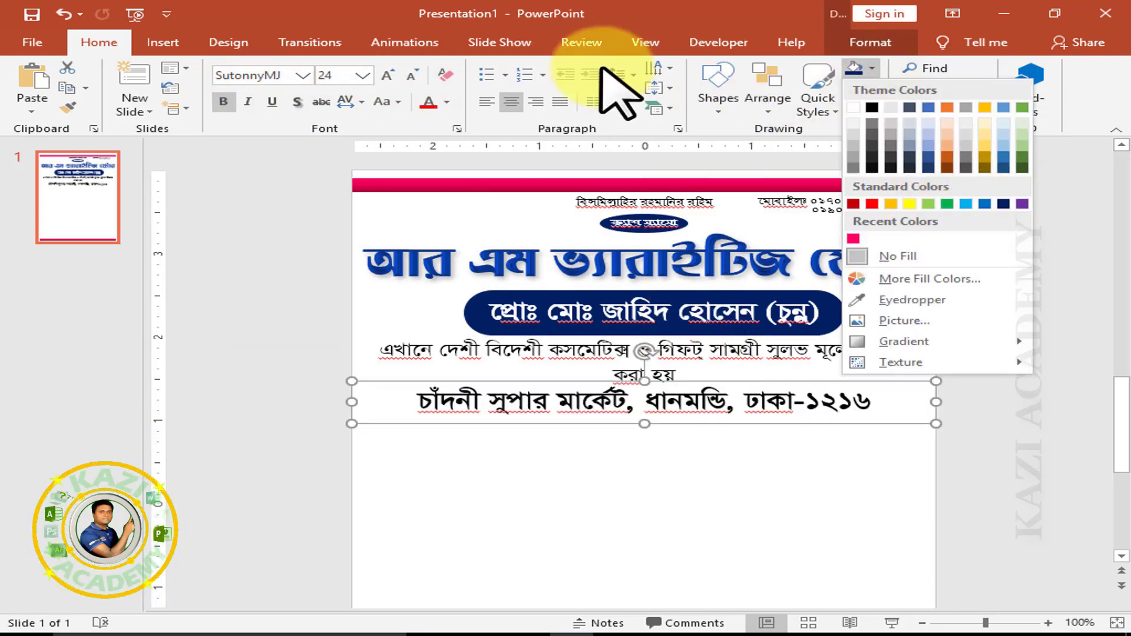
pyautogui.click(447, 102)
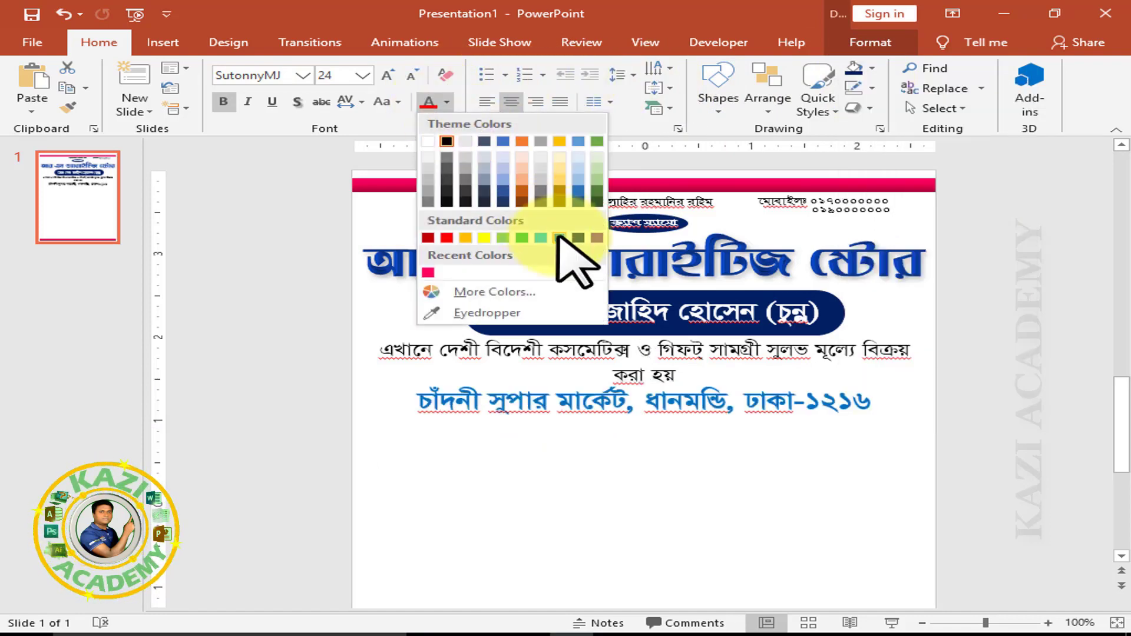
pyautogui.click(597, 237)
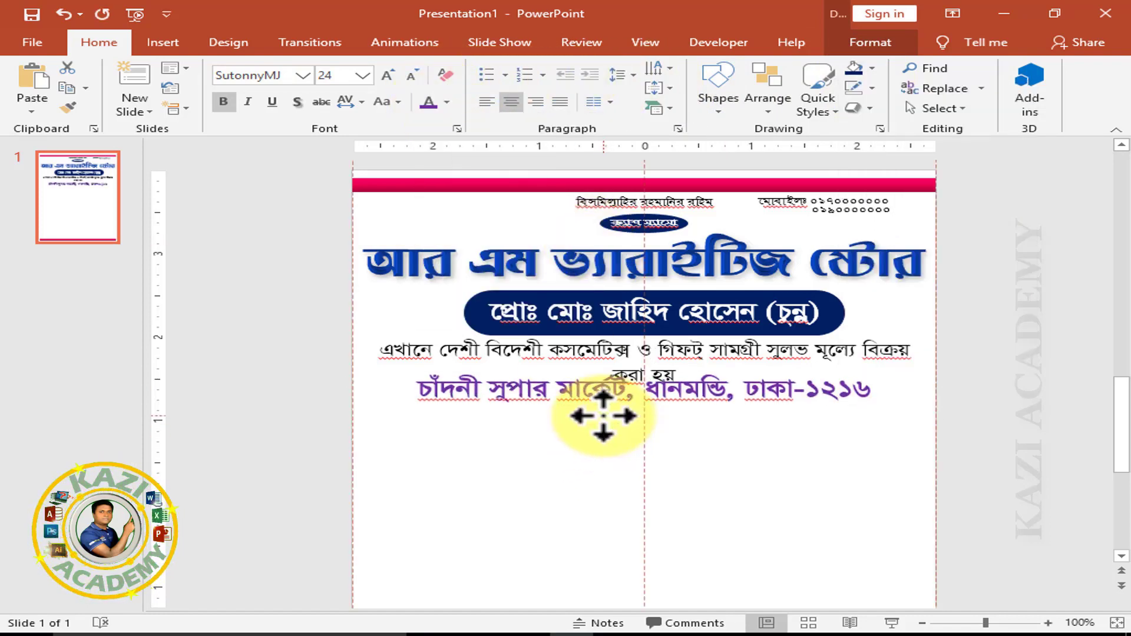
pyautogui.moveTo(601, 417); pyautogui.dragTo(599, 420)
pyautogui.click(870, 42)
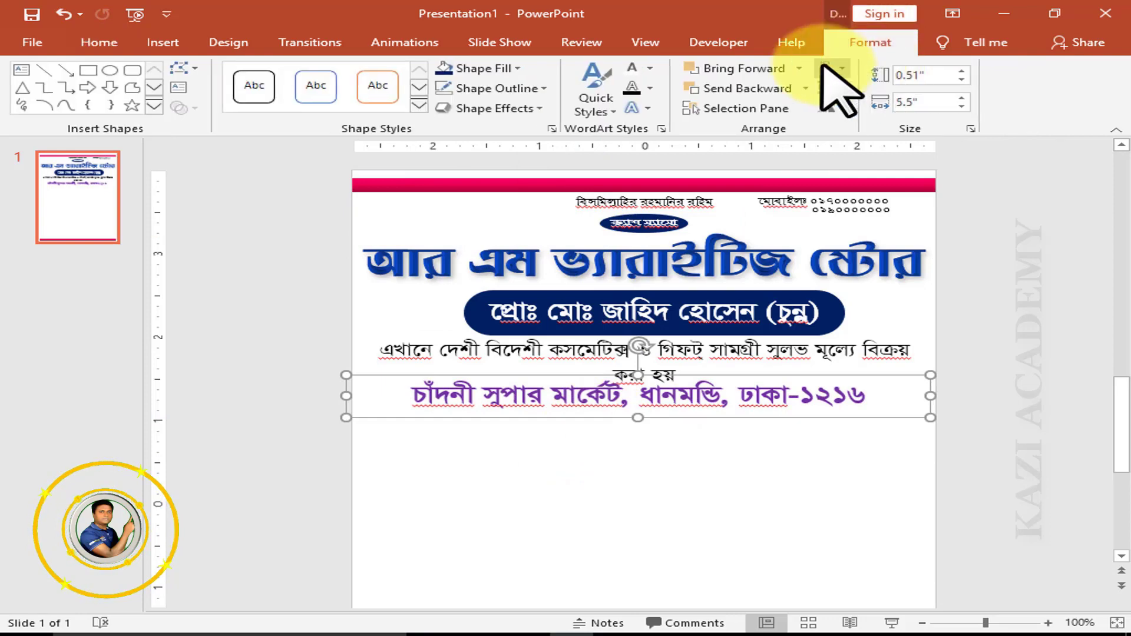
pyautogui.click(834, 69)
pyautogui.click(888, 111)
pyautogui.click(677, 451)
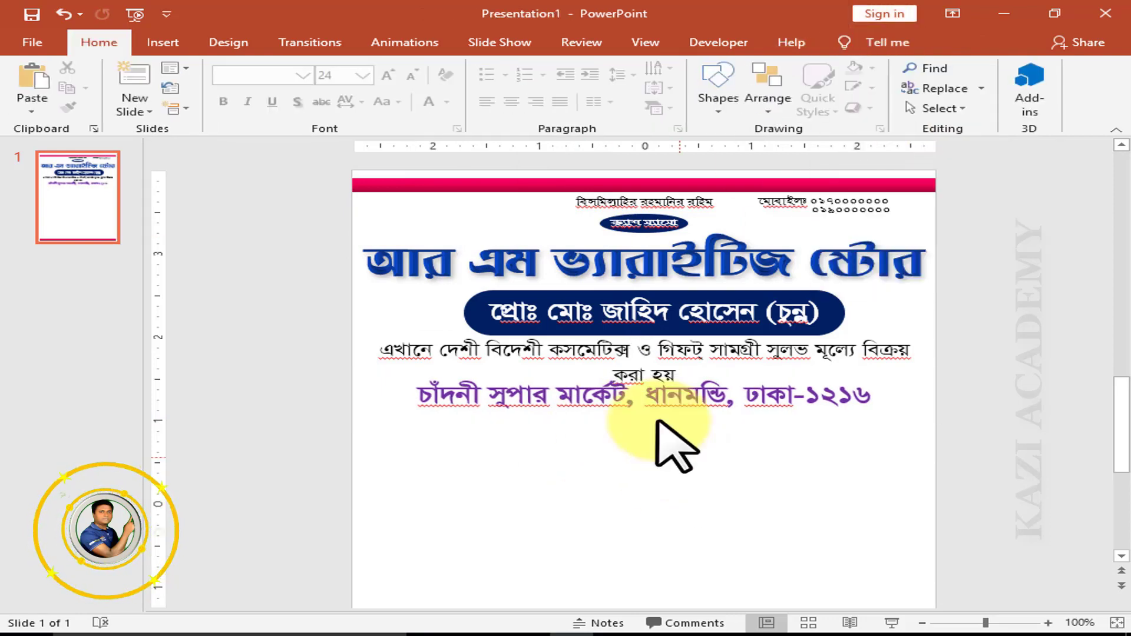
pyautogui.click(161, 42)
# Step: Add a SutonnyMJ 'Serial No.' label at 12 pt below the address, narrowed to fit
pyautogui.scroll(-2, 392, 319)
pyautogui.hotkey('alt', 'n')
pyautogui.press('x')
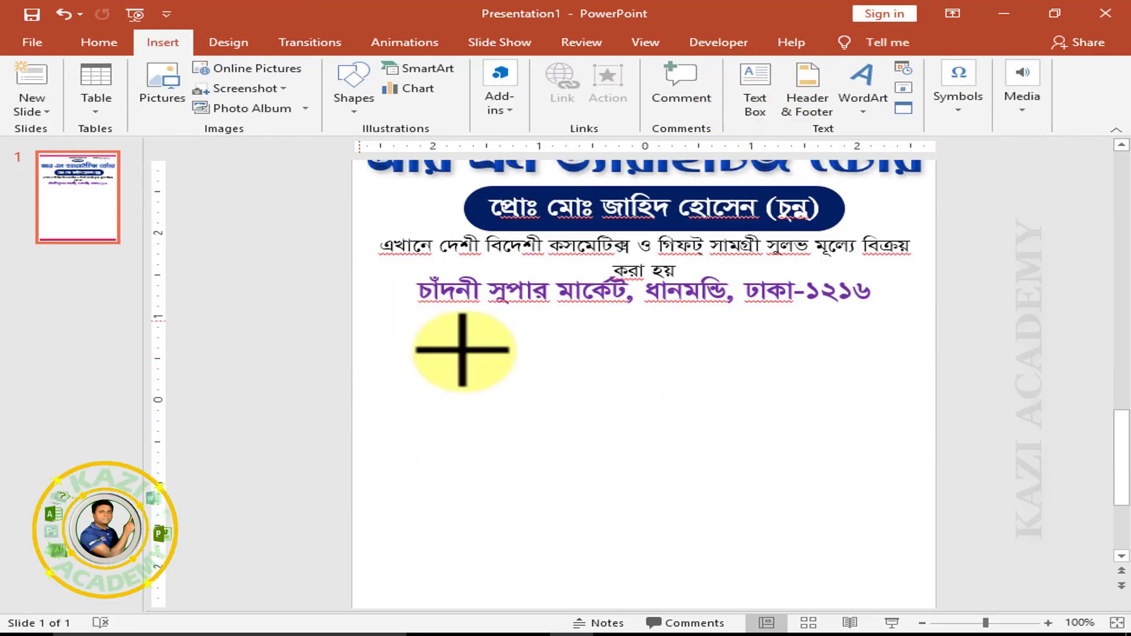
pyautogui.moveTo(363, 321); pyautogui.dragTo(924, 361)
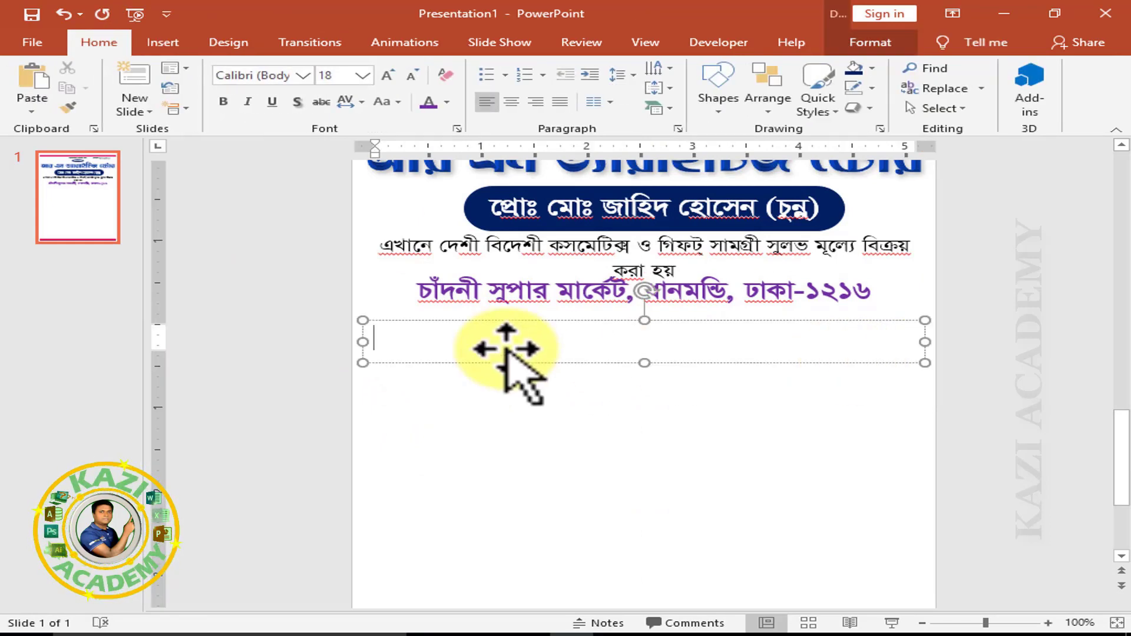
pyautogui.click(303, 75)
pyautogui.click(265, 183)
pyautogui.write('ক্রমিক নং')
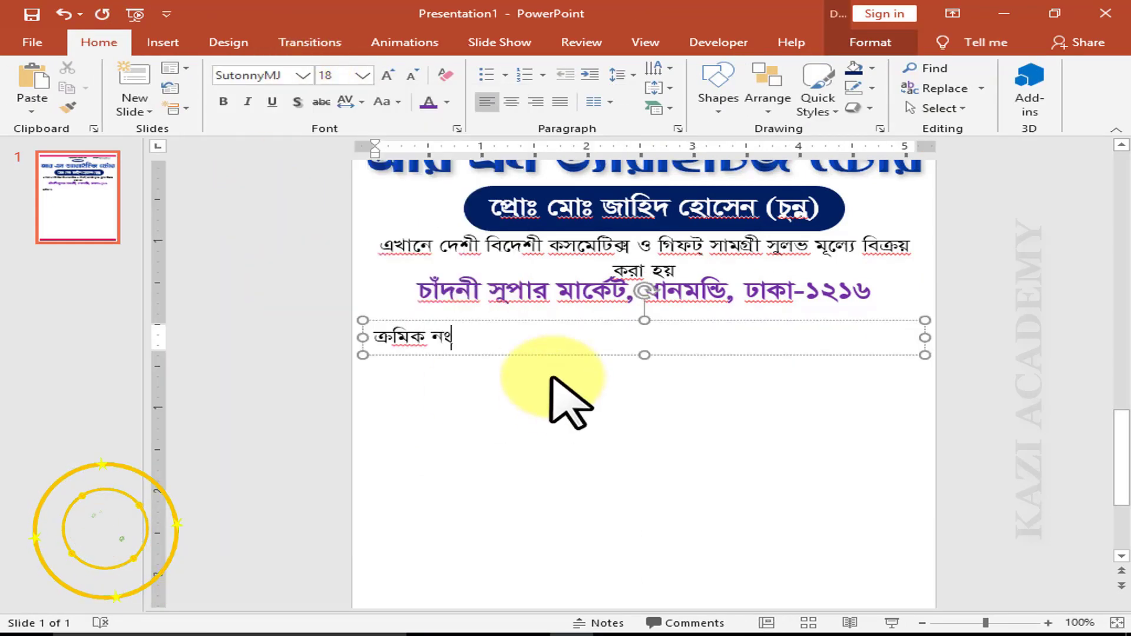
pyautogui.hotkey('ctrl', 'a')
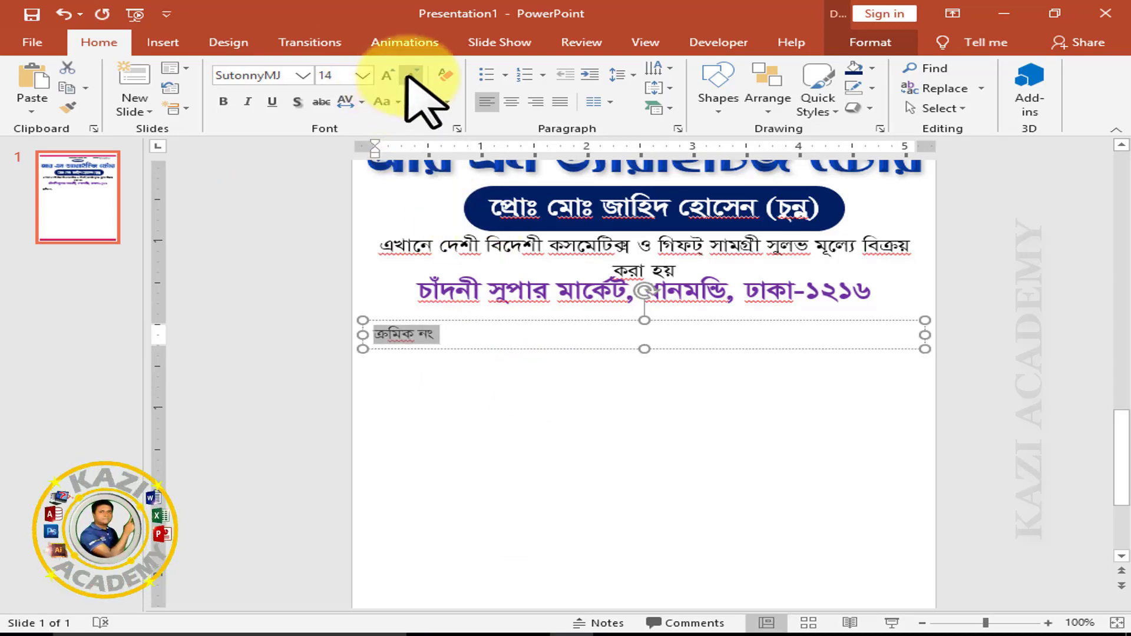
pyautogui.click(460, 348)
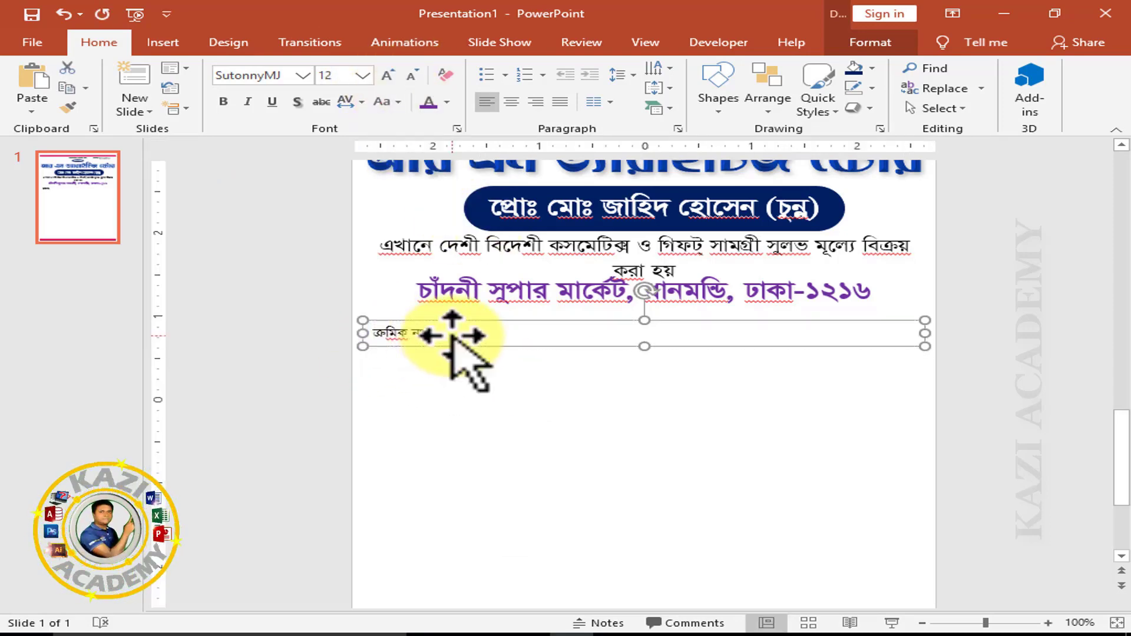
pyautogui.moveTo(844, 334); pyautogui.dragTo(469, 335)
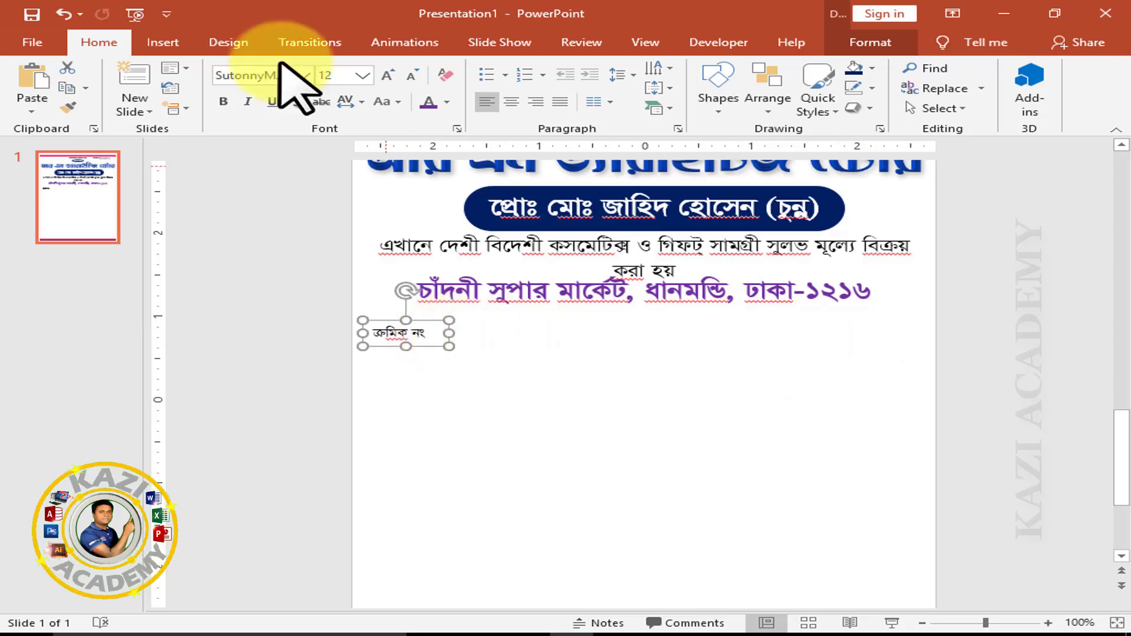
pyautogui.click(162, 41)
pyautogui.click(353, 88)
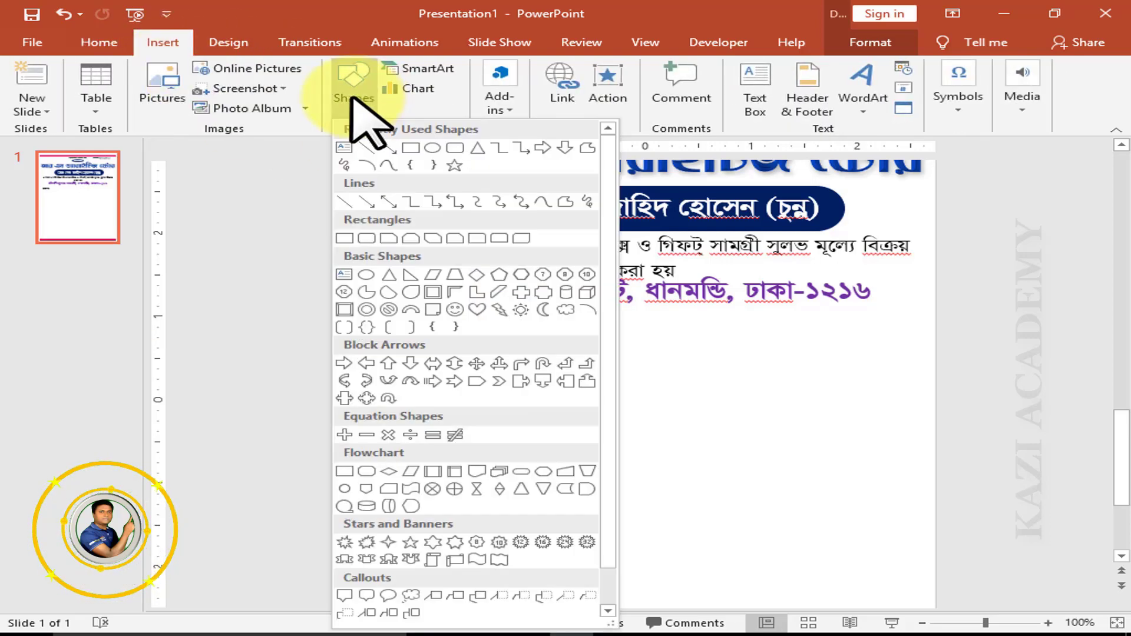
# Step: Draw a black 1 pt dashed line running right from the serial-number label
pyautogui.click(365, 147)
pyautogui.moveTo(430, 333); pyautogui.dragTo(582, 331)
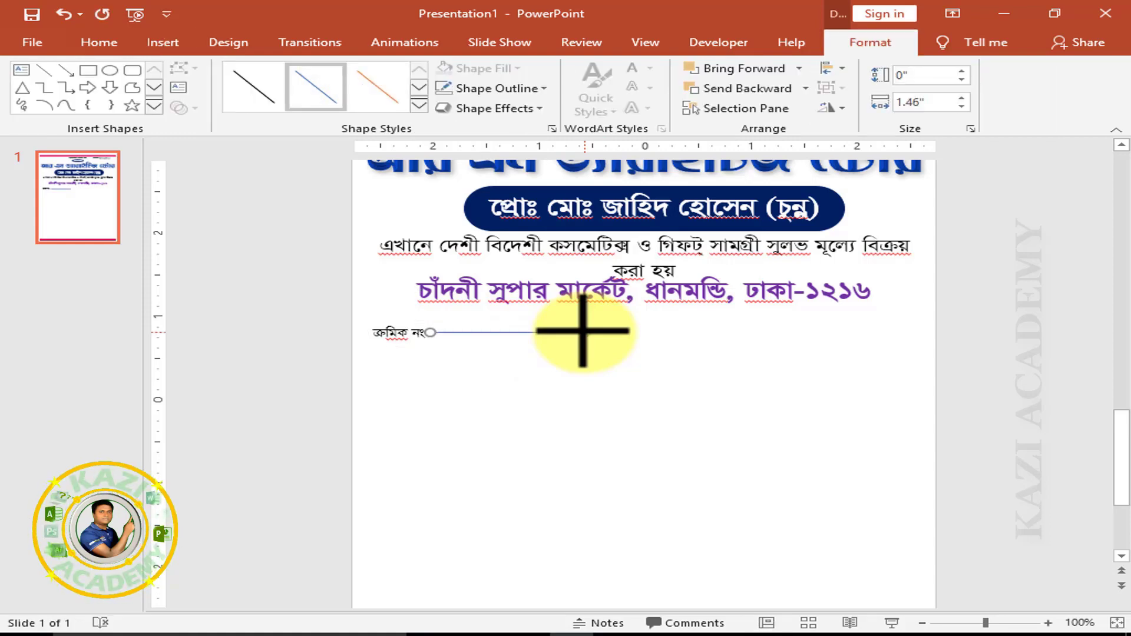
pyautogui.click(497, 88)
pyautogui.click(460, 120)
pyautogui.click(511, 108)
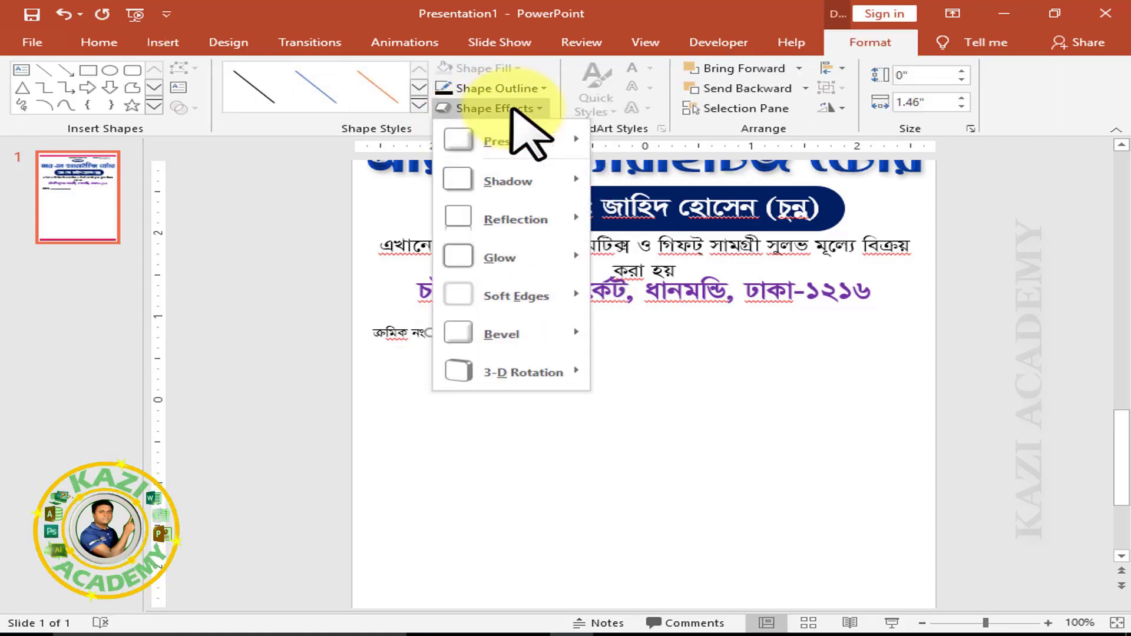
pyautogui.click(514, 88)
pyautogui.moveTo(490, 341)
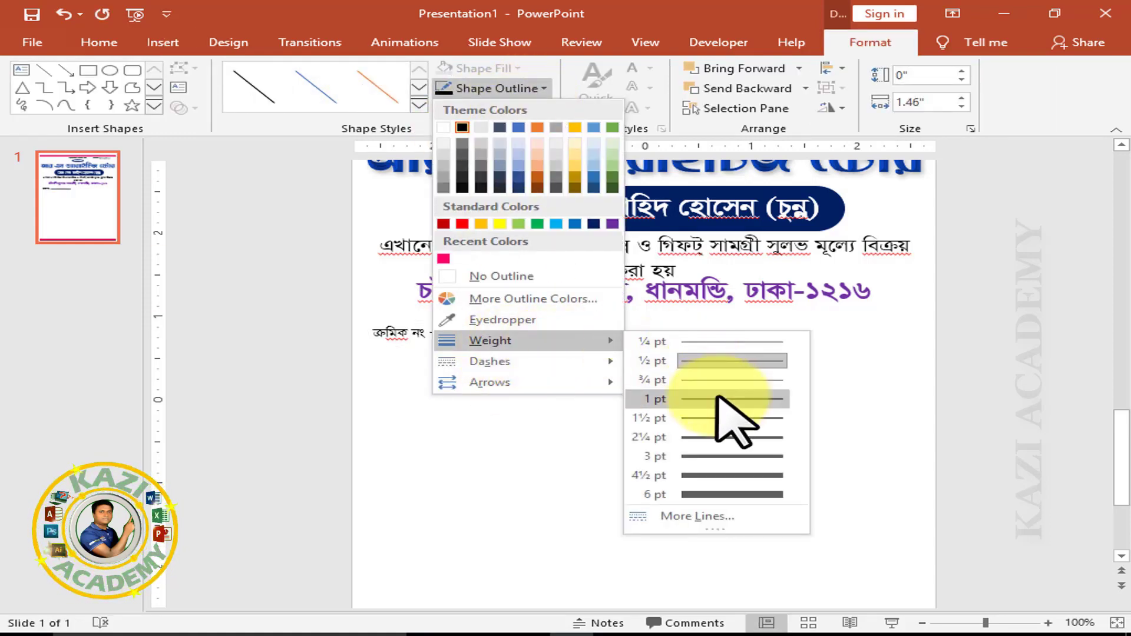
pyautogui.click(720, 401)
pyautogui.click(502, 88)
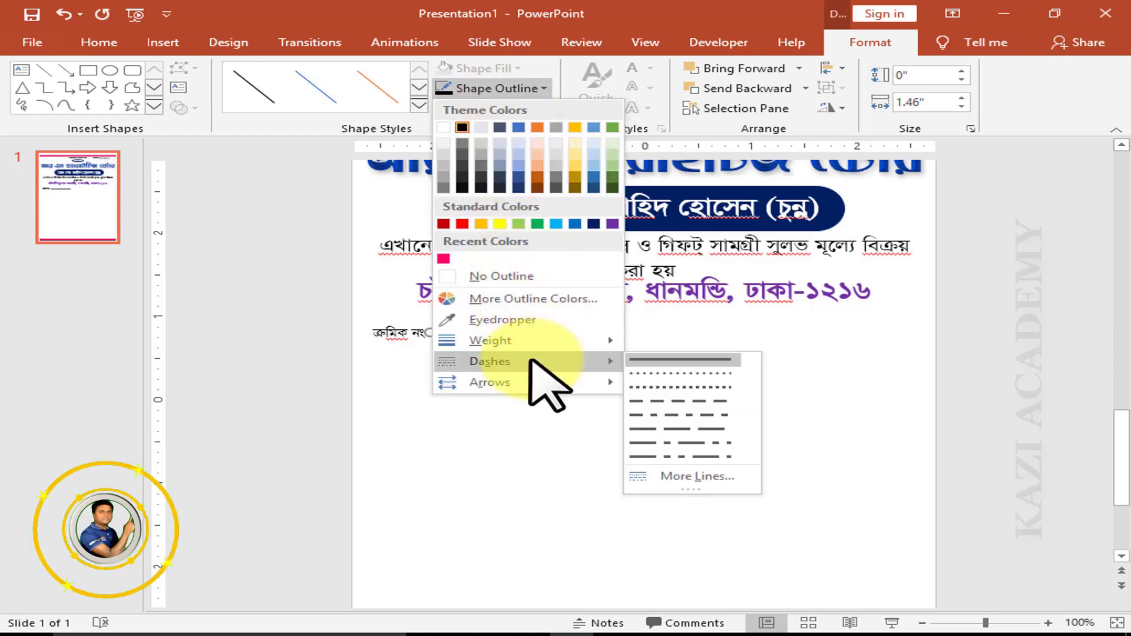
pyautogui.click(678, 388)
pyautogui.click(677, 390)
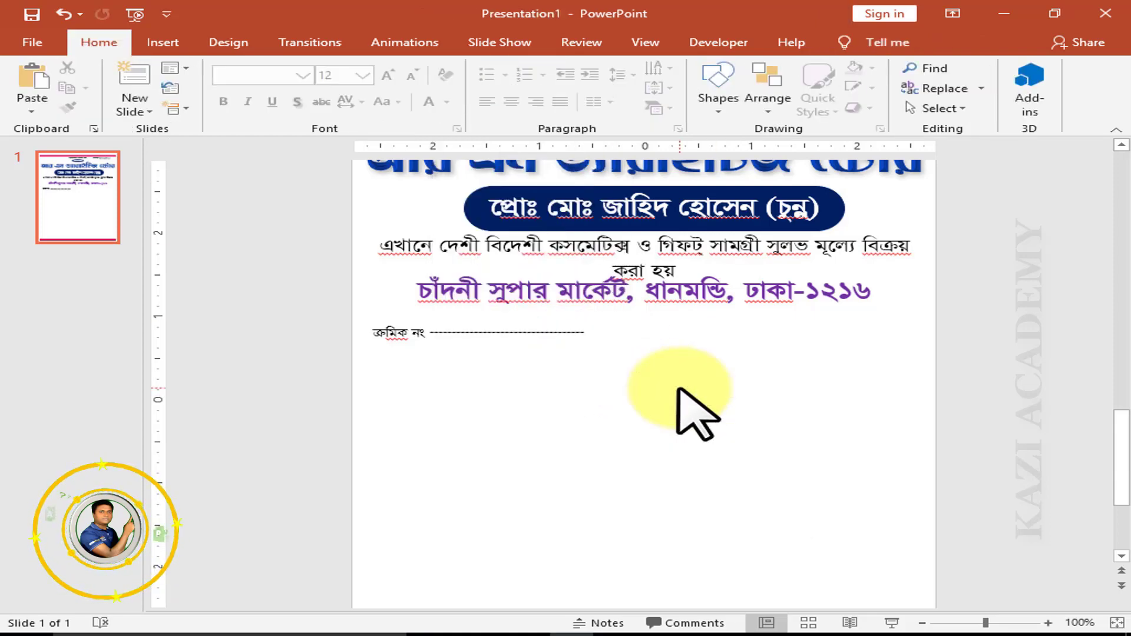
pyautogui.scroll(10, 677, 390)
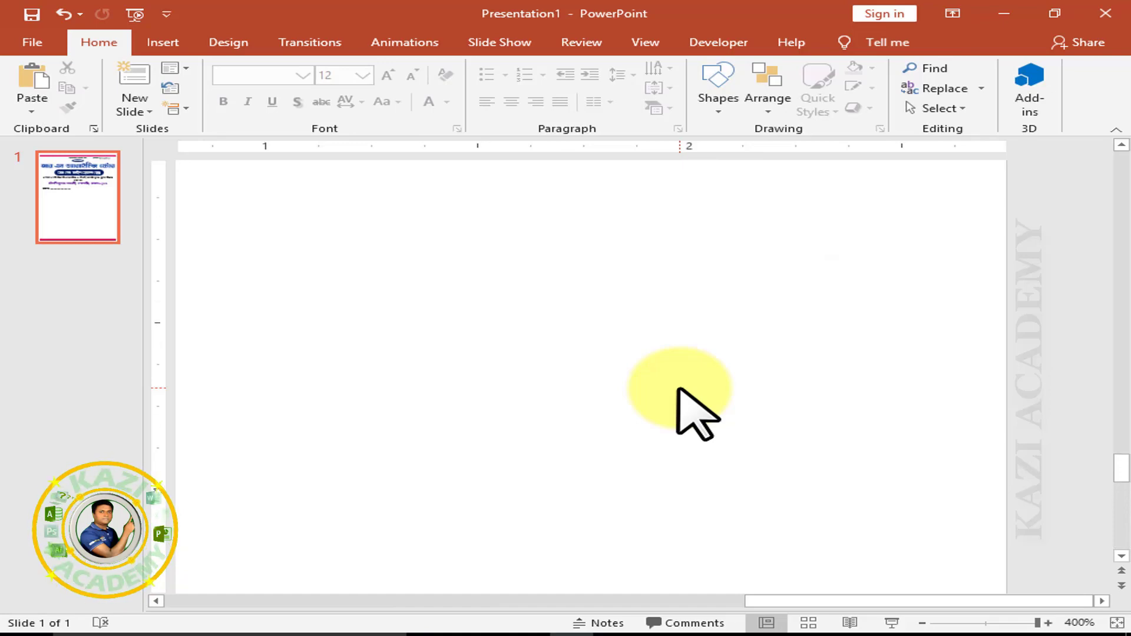
pyautogui.scroll(-5, 698, 413)
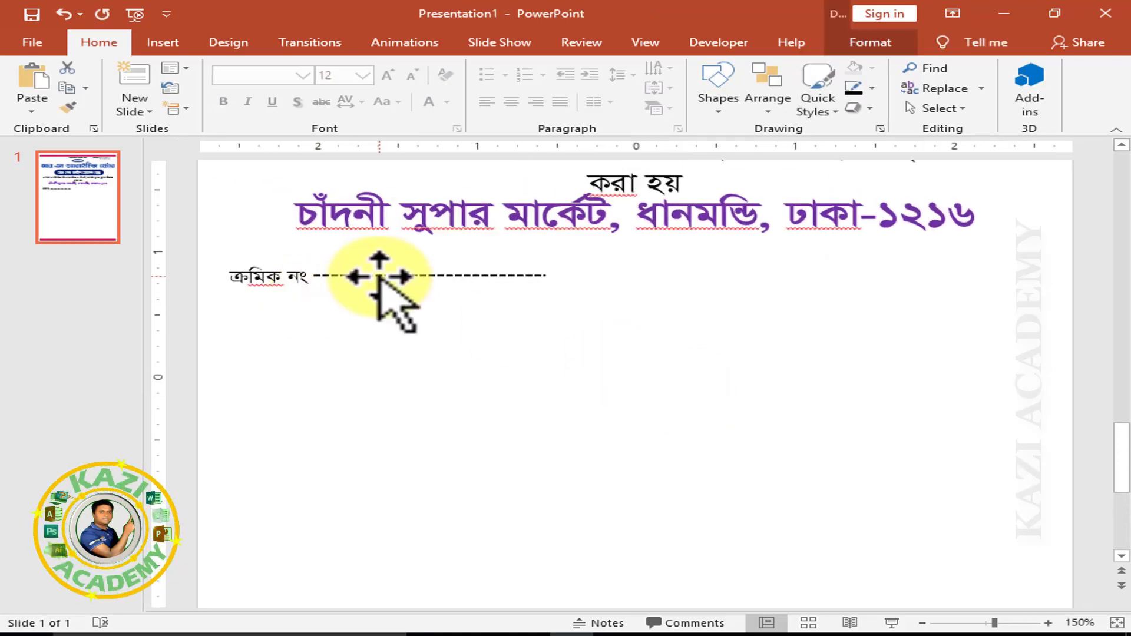
# Step: Copy the ক্রমিক নং label and its dashed line to the row's right end and relabel it তারিখঃ
pyautogui.click(265, 277)
pyautogui.moveTo(245, 257); pyautogui.dragTo(799, 266)
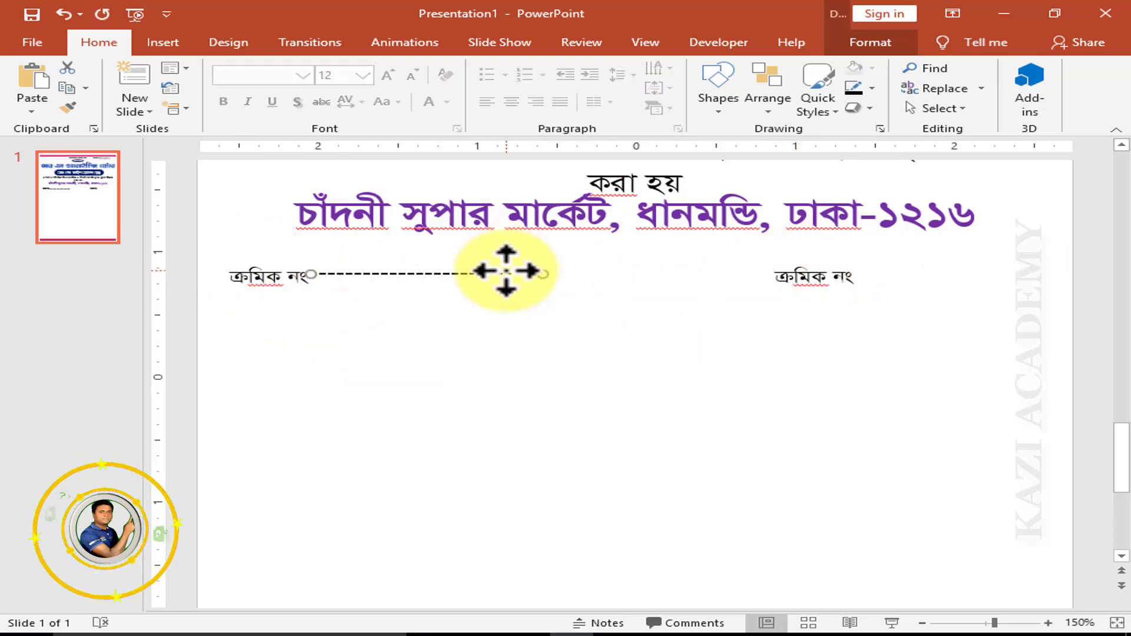
pyautogui.moveTo(505, 273); pyautogui.dragTo(1019, 277)
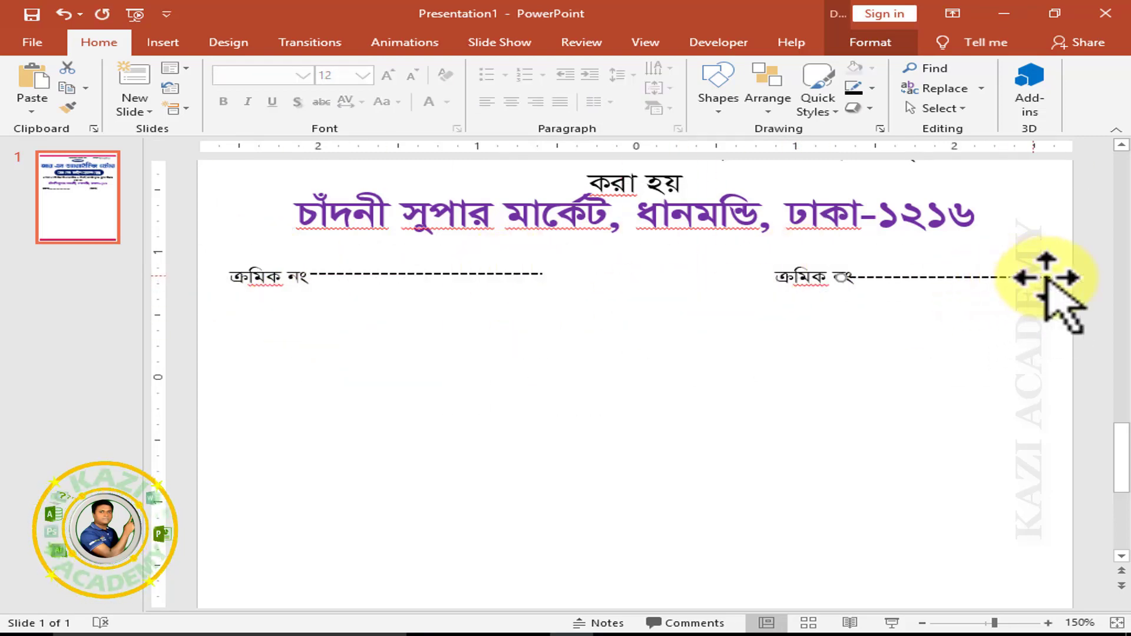
pyautogui.moveTo(1012, 277); pyautogui.dragTo(1015, 277)
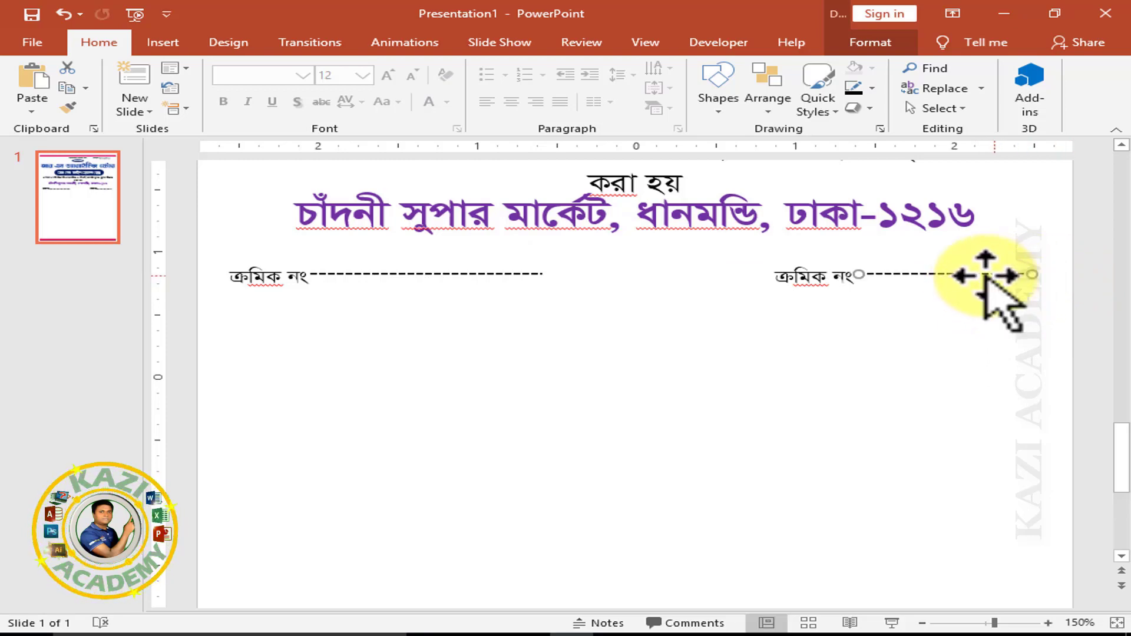
pyautogui.click(839, 277)
pyautogui.write('তারিখঃ')
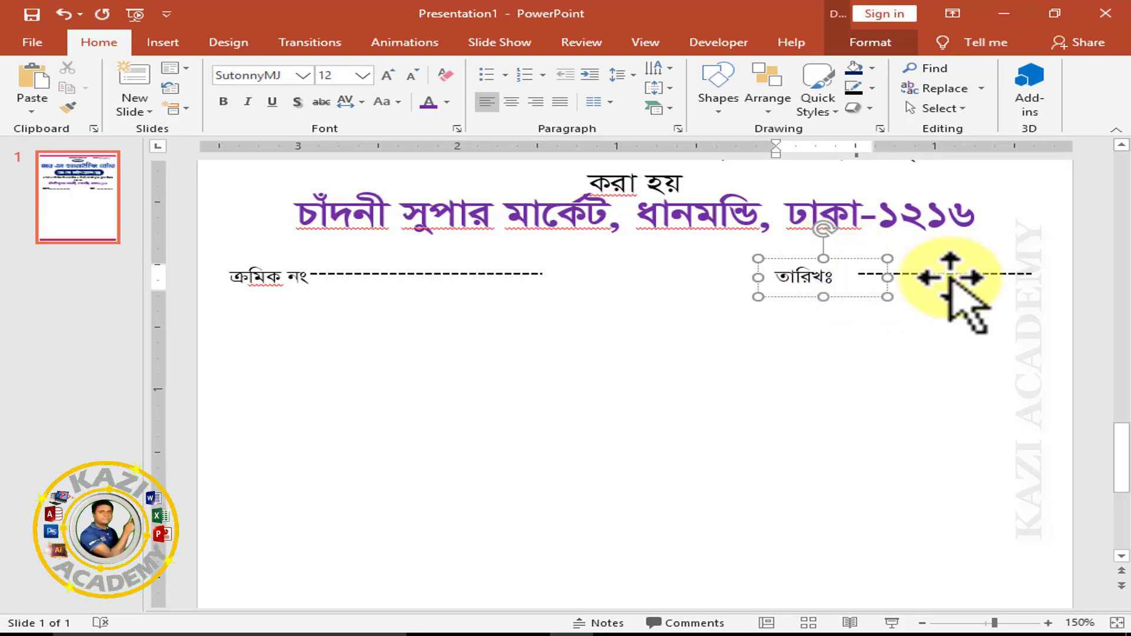
pyautogui.click(955, 272)
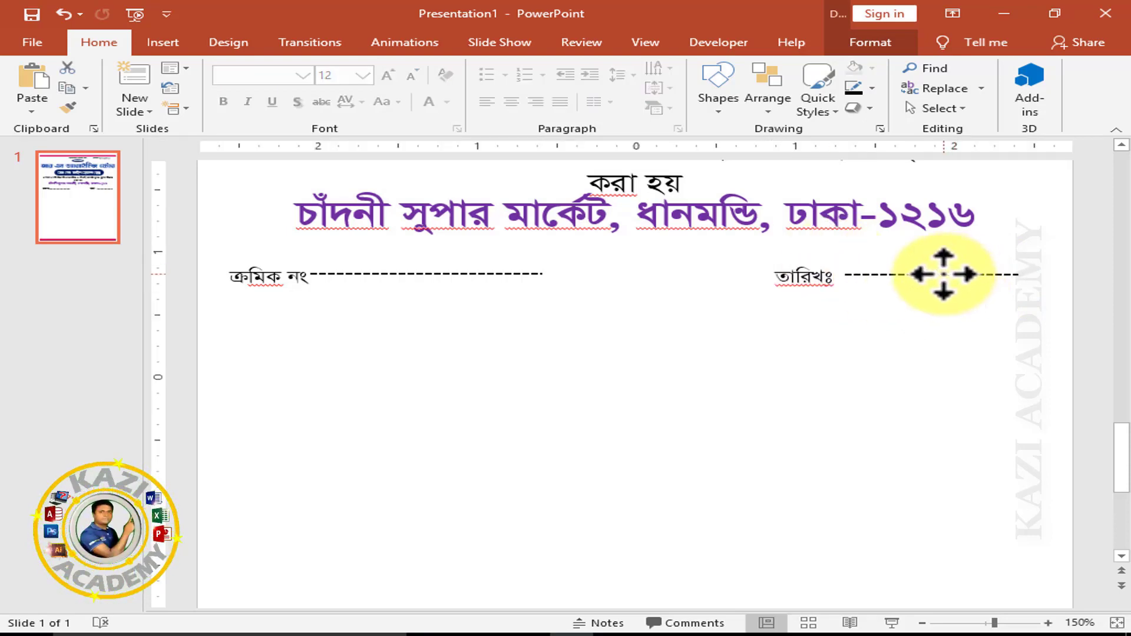
# Step: Copy the label and dashed line down to a new নাম ঃ row, stretching the line to the right margin
pyautogui.click(285, 277)
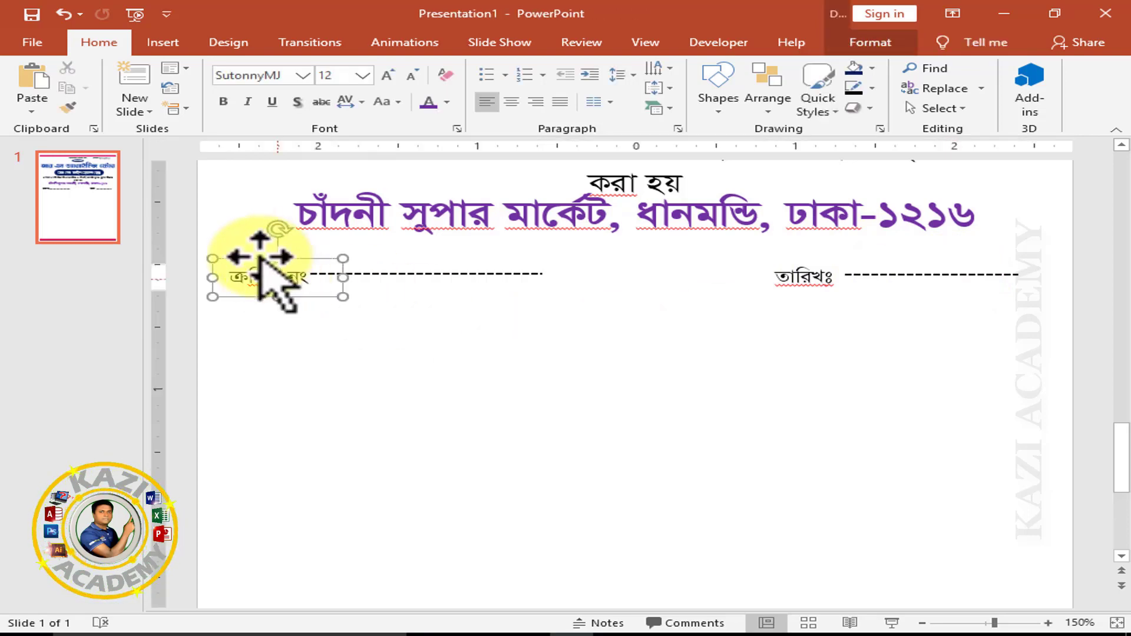
pyautogui.moveTo(260, 259); pyautogui.dragTo(307, 318)
pyautogui.write('নাম ঃ')
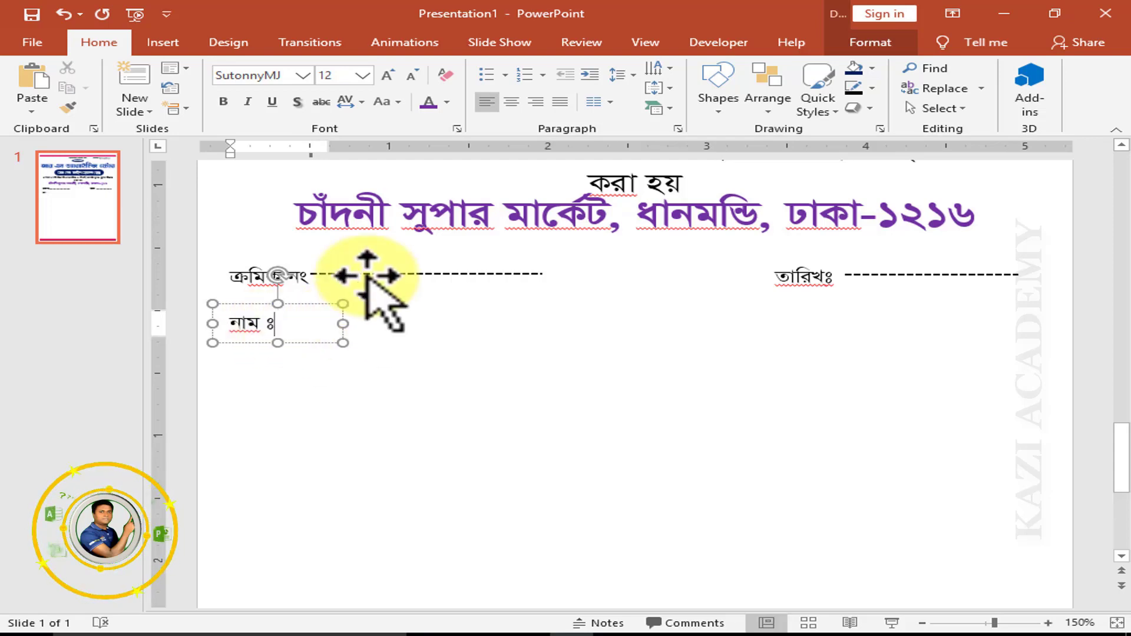
pyautogui.moveTo(359, 279); pyautogui.dragTo(359, 329)
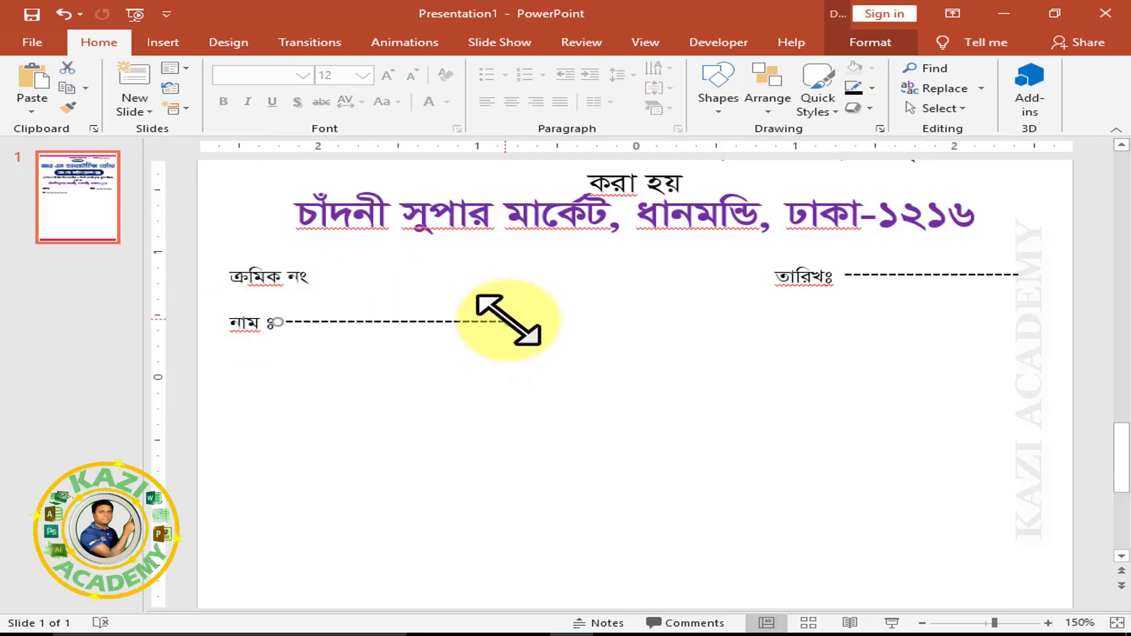
pyautogui.moveTo(509, 321); pyautogui.dragTo(1044, 320)
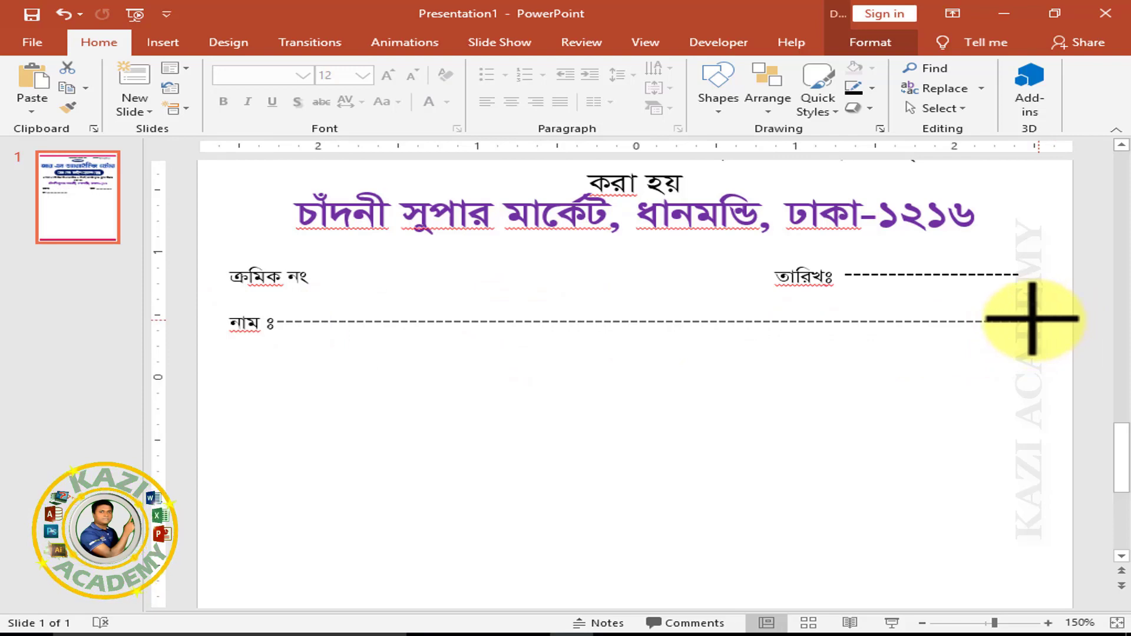
# Step: Copy the name row below as a ঠিকানা ঃ row with its dashed line set to 4.5" wide
pyautogui.click(237, 323)
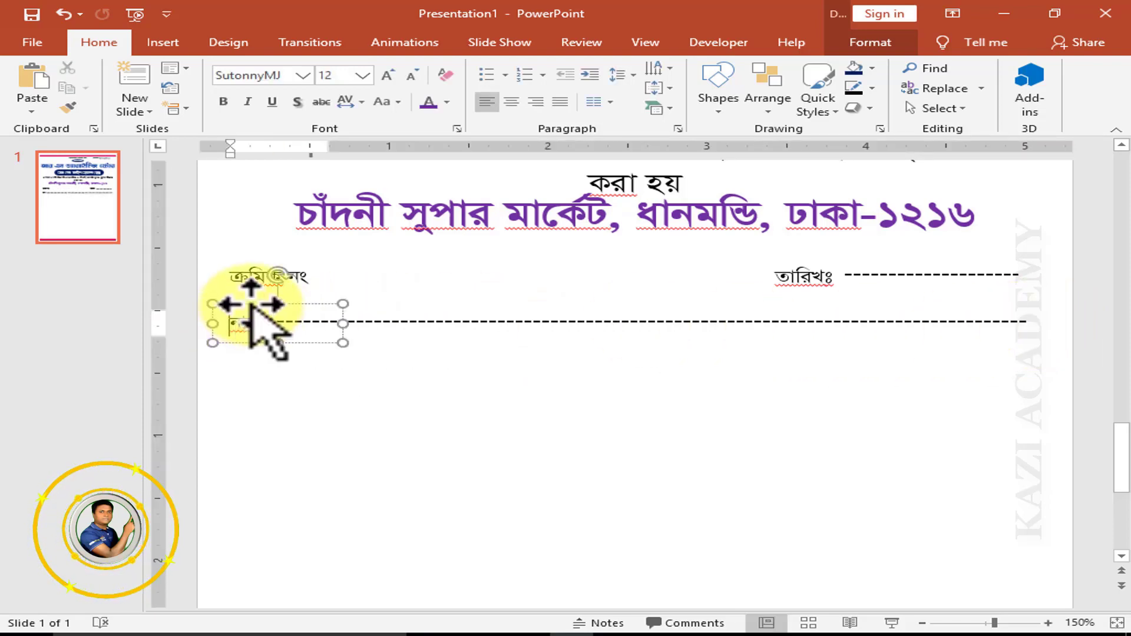
pyautogui.moveTo(250, 306); pyautogui.dragTo(253, 341)
pyautogui.moveTo(367, 323); pyautogui.dragTo(369, 356)
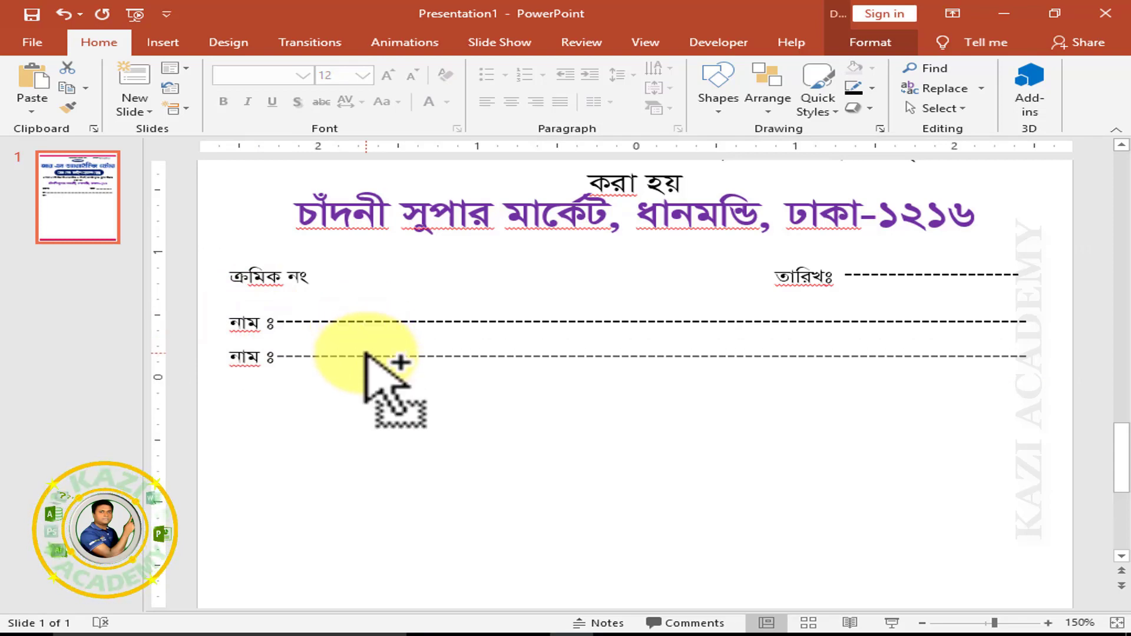
pyautogui.click(236, 354)
pyautogui.press('BackSpace')
pyautogui.press('BackSpace')
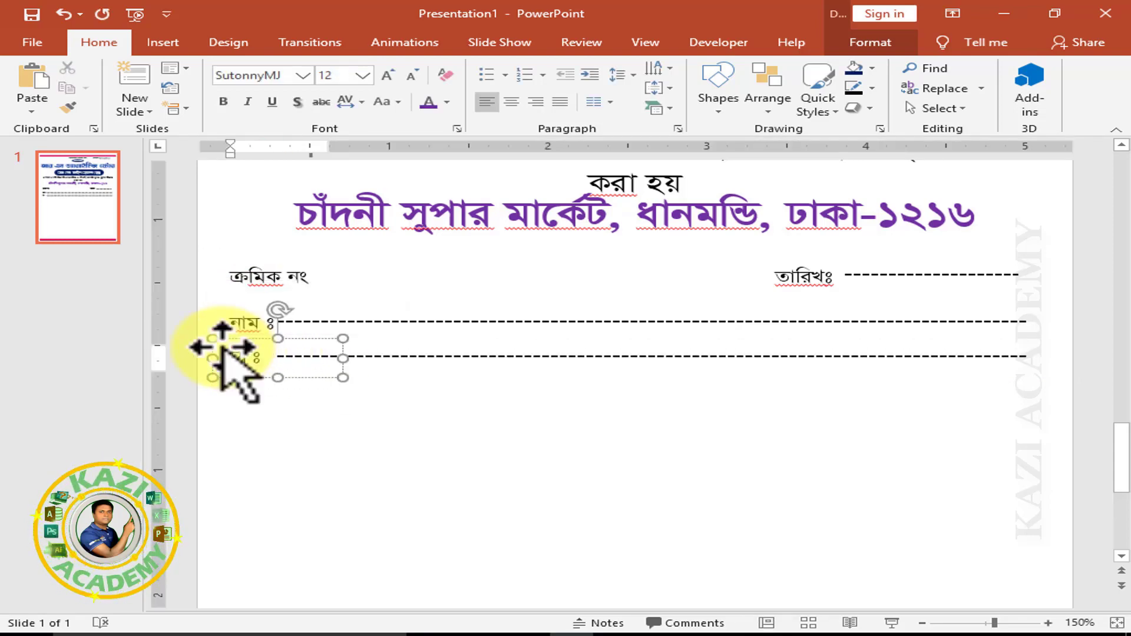
pyautogui.write('ঠিকানা')
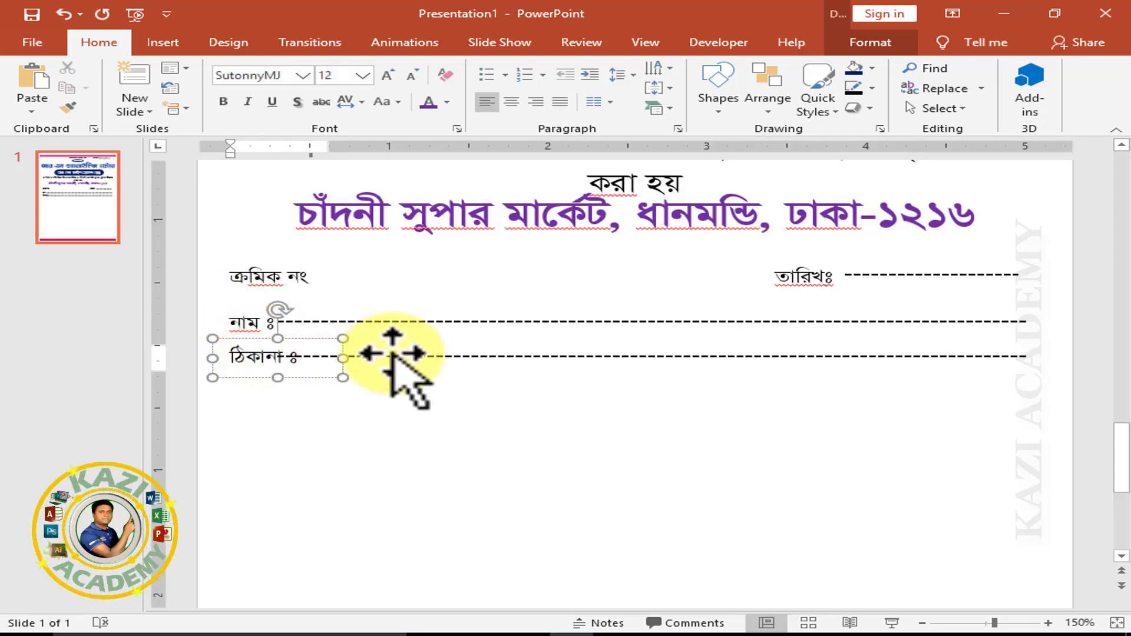
pyautogui.click(388, 356)
pyautogui.click(870, 42)
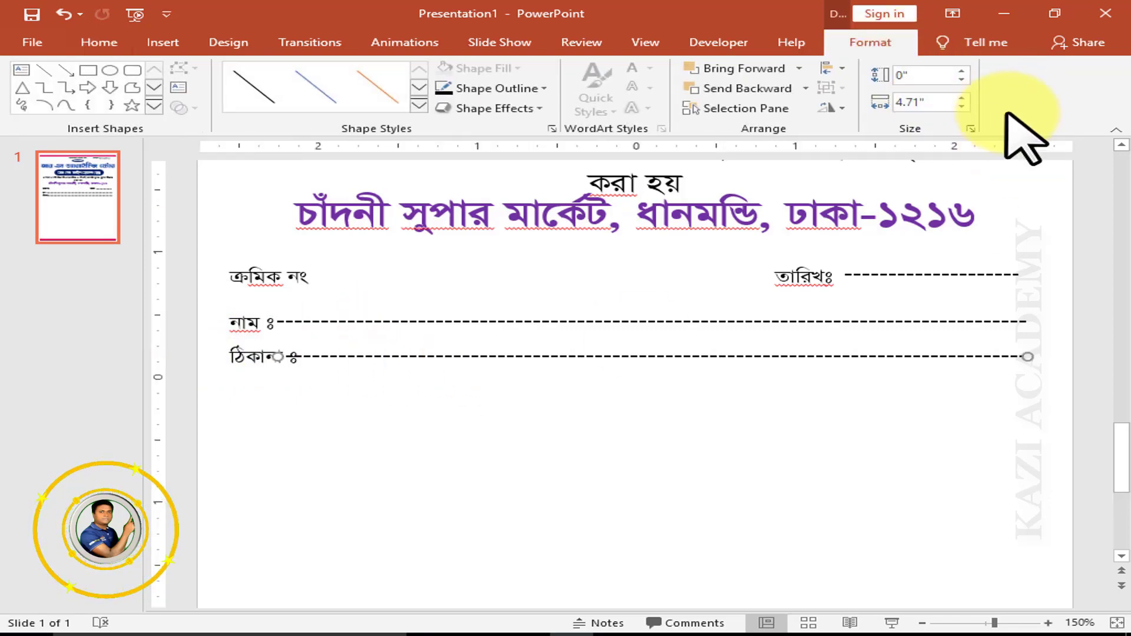
pyautogui.click(961, 106)
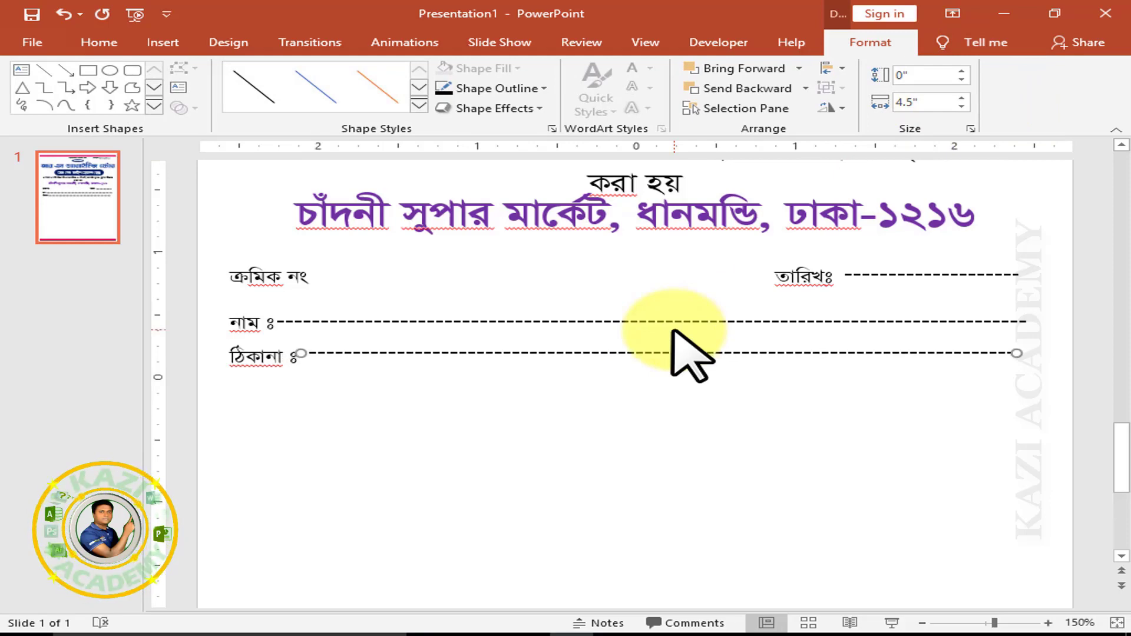
pyautogui.click(1030, 475)
pyautogui.moveTo(1080, 453); pyautogui.dragTo(156, 248)
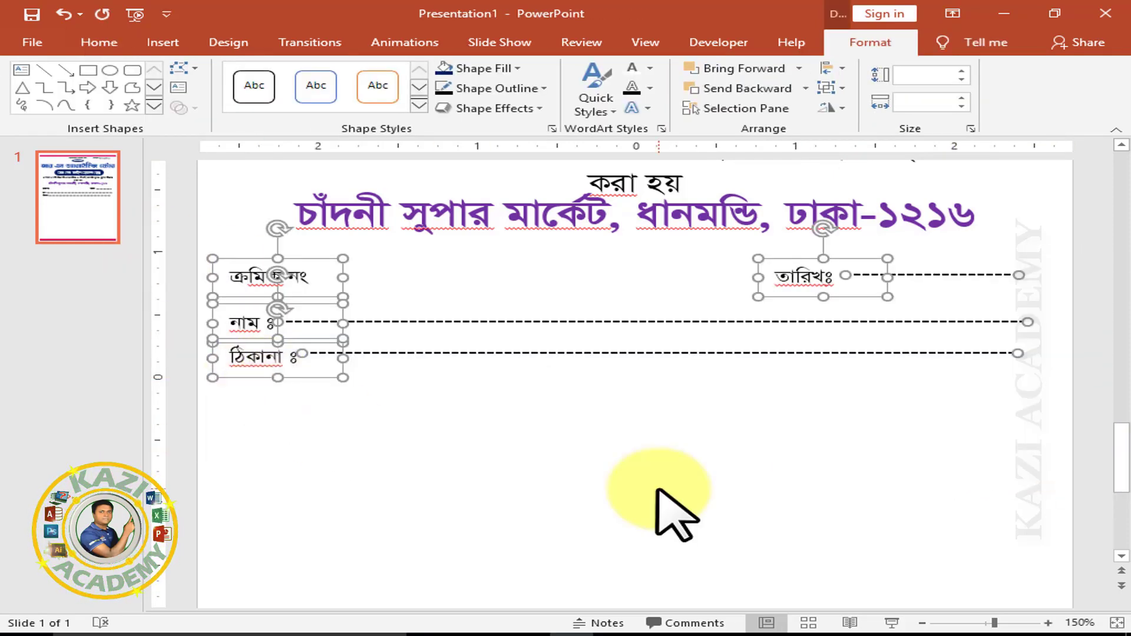
# Step: Nudge the serial, date, name and address rows up under the header and align the address row
pyautogui.press('Up')
pyautogui.press('Up')
pyautogui.press('Up')
pyautogui.press('Up')
pyautogui.press('Up')
pyautogui.press('Up')
pyautogui.press('Up')
pyautogui.press('Up')
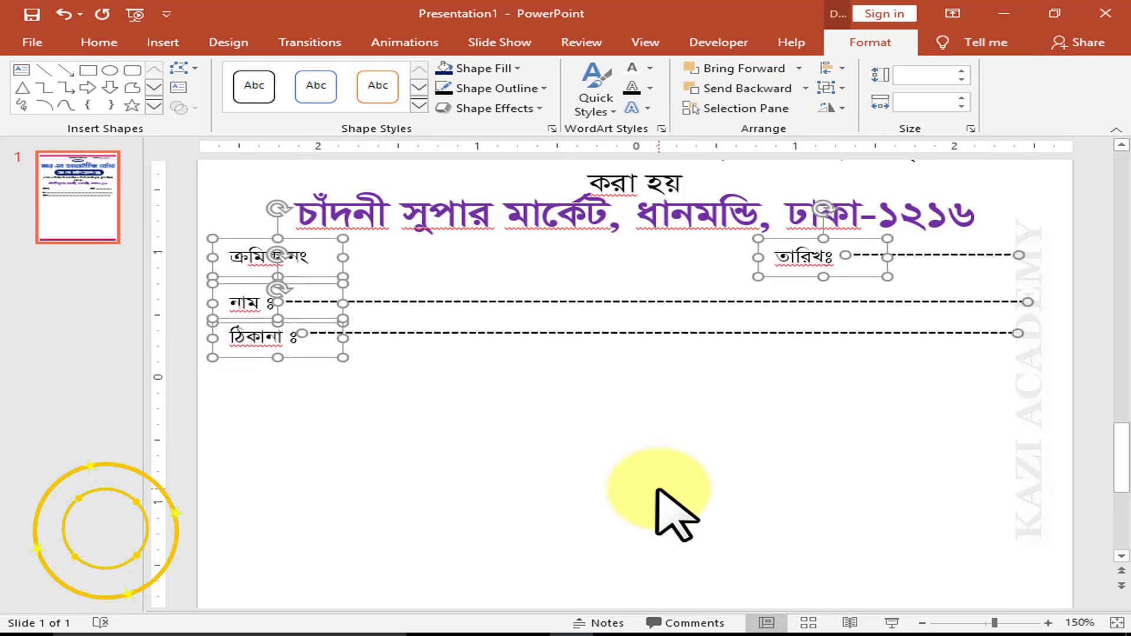
pyautogui.press('Up')
pyautogui.press('Up')
pyautogui.click(1102, 457)
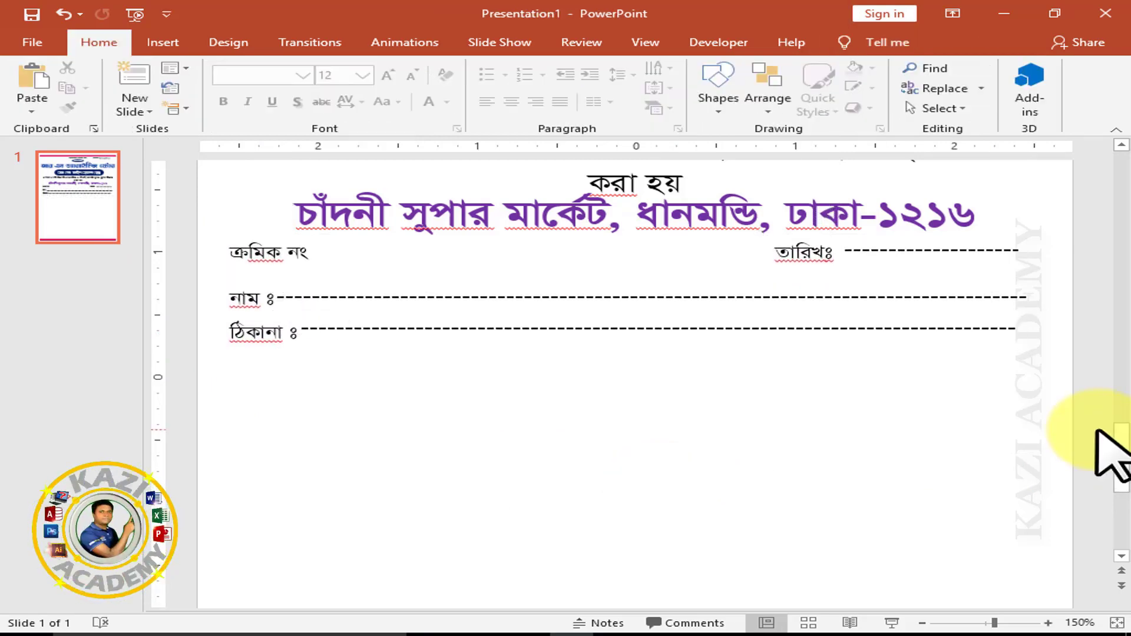
pyautogui.moveTo(1098, 429); pyautogui.dragTo(116, 274)
pyautogui.press('Up')
pyautogui.press('Up')
pyautogui.press('Up')
pyautogui.press('Up')
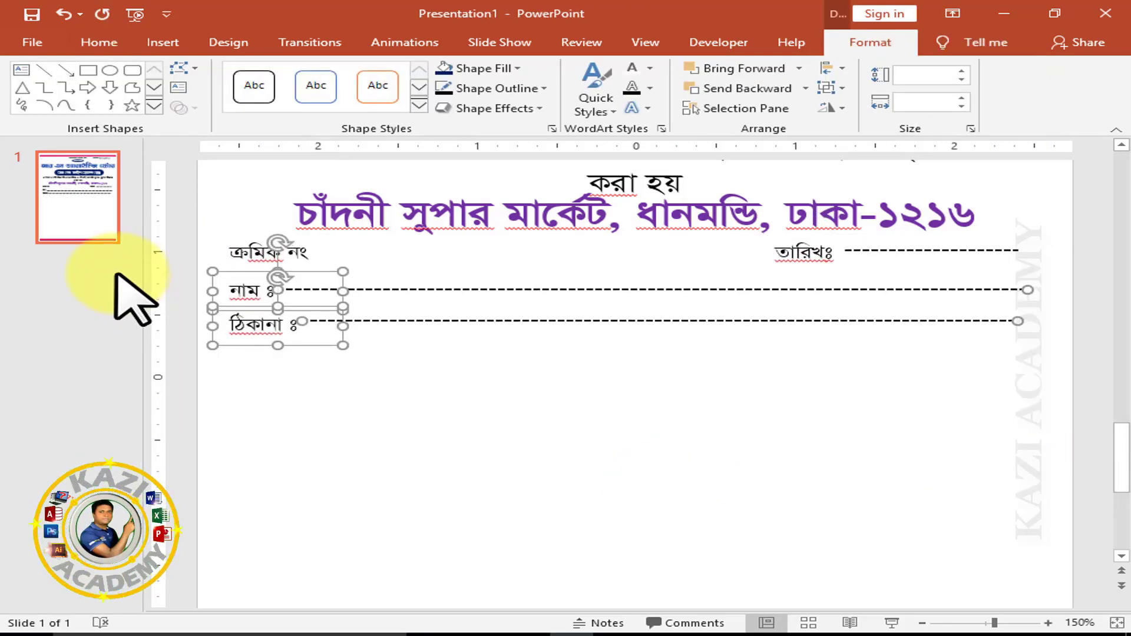
pyautogui.press('Up')
pyautogui.press('Up')
pyautogui.press('Up')
pyautogui.press('Up')
pyautogui.press('Up')
pyautogui.press('Up')
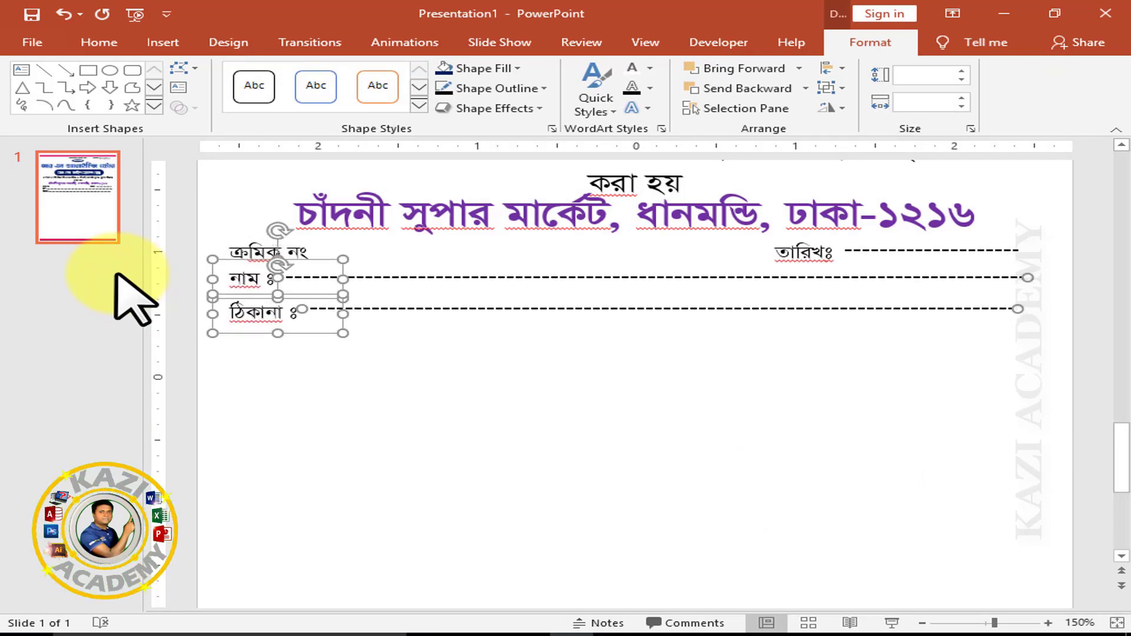
pyautogui.click(1067, 382)
pyautogui.moveTo(1069, 383); pyautogui.dragTo(130, 288)
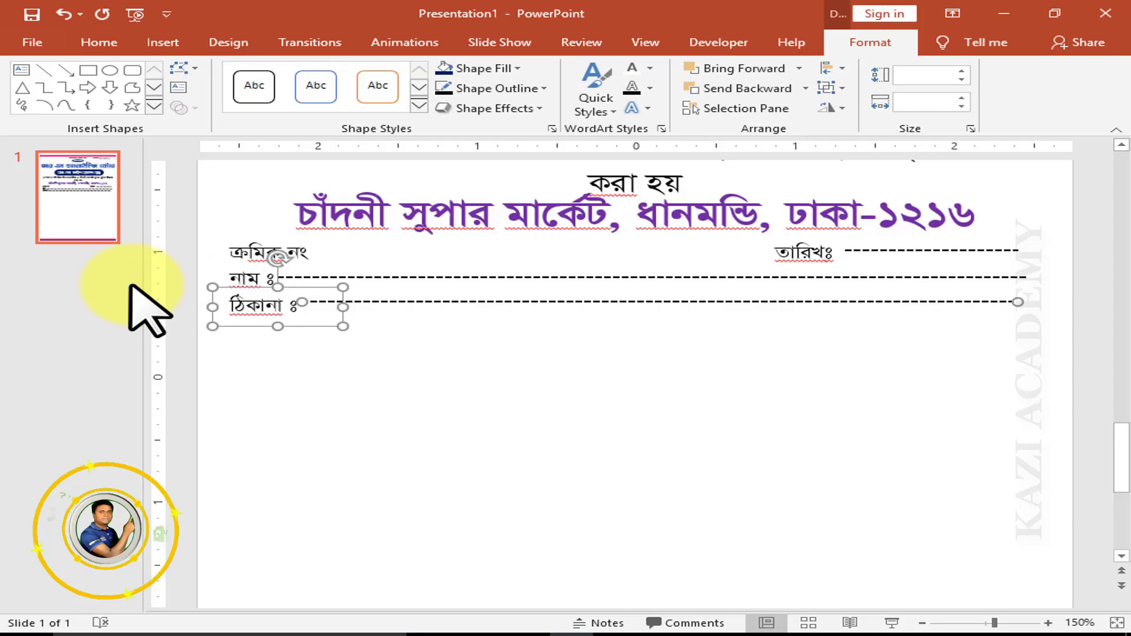
pyautogui.press('Left')
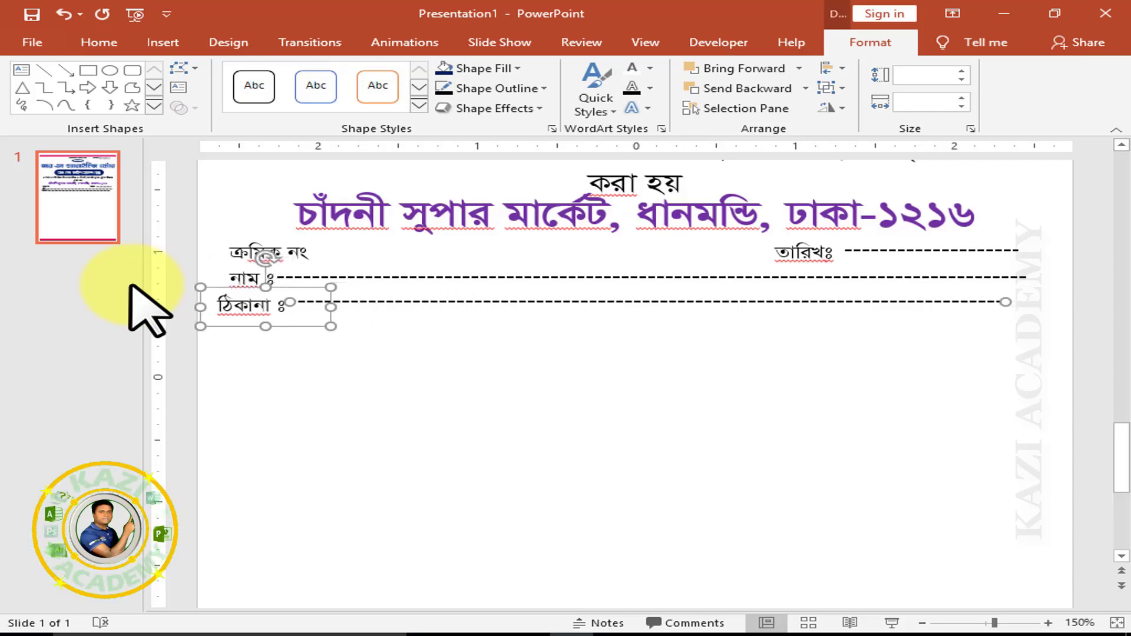
# Step: Copy the তারিখঃ dashed line to sit beside the ক্রমিক নং label
pyautogui.click(229, 276)
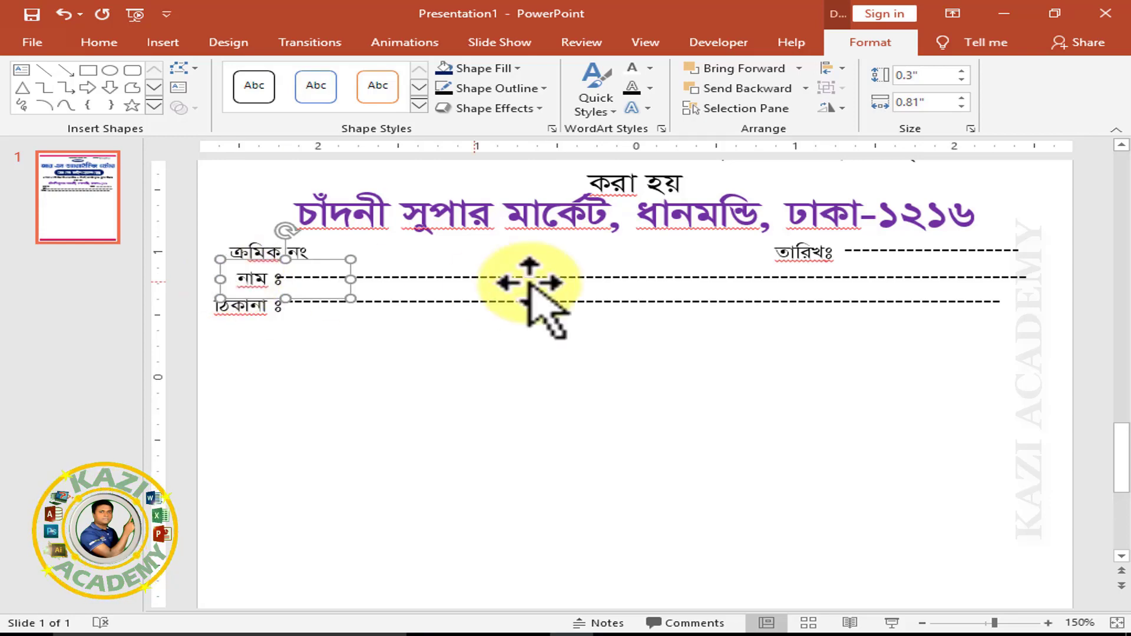
pyautogui.click(499, 278)
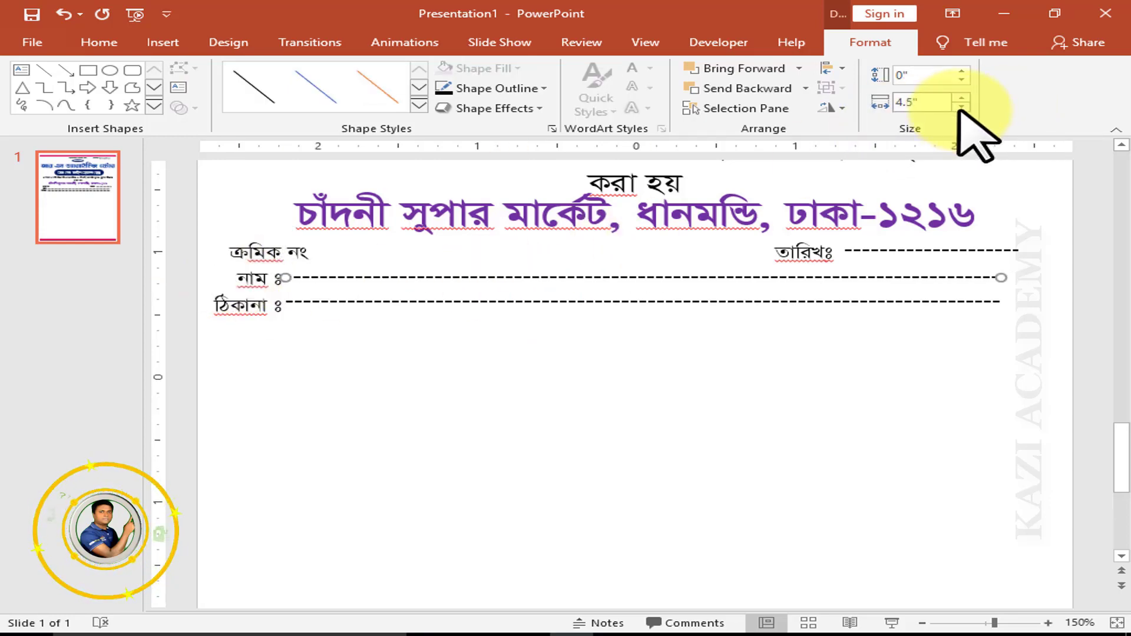
pyautogui.click(958, 251)
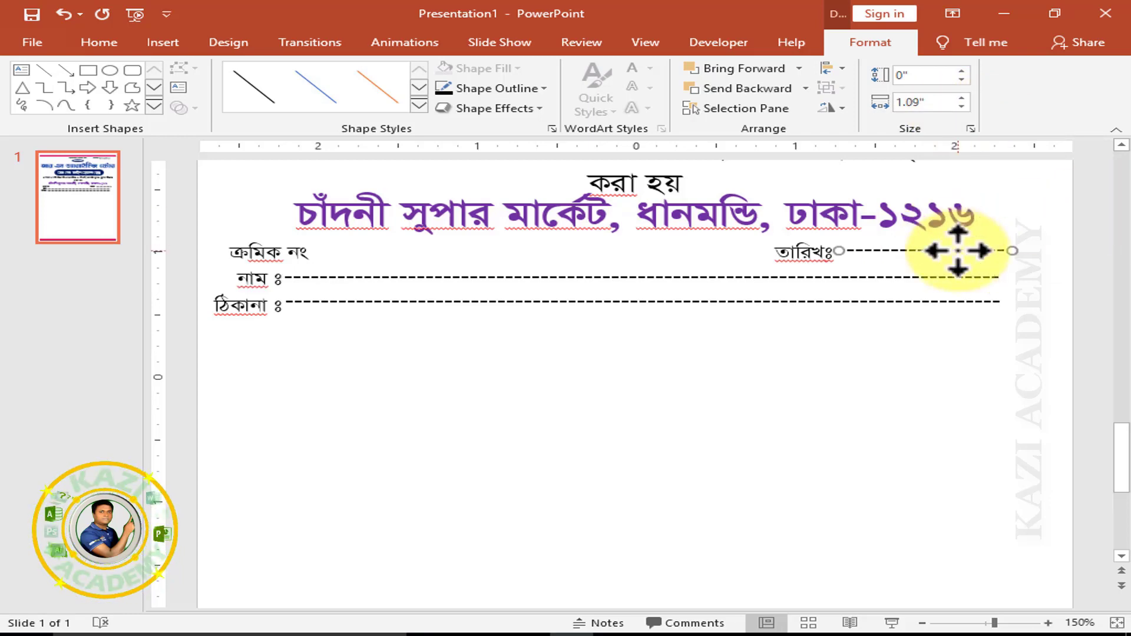
pyautogui.moveTo(931, 251); pyautogui.dragTo(419, 248)
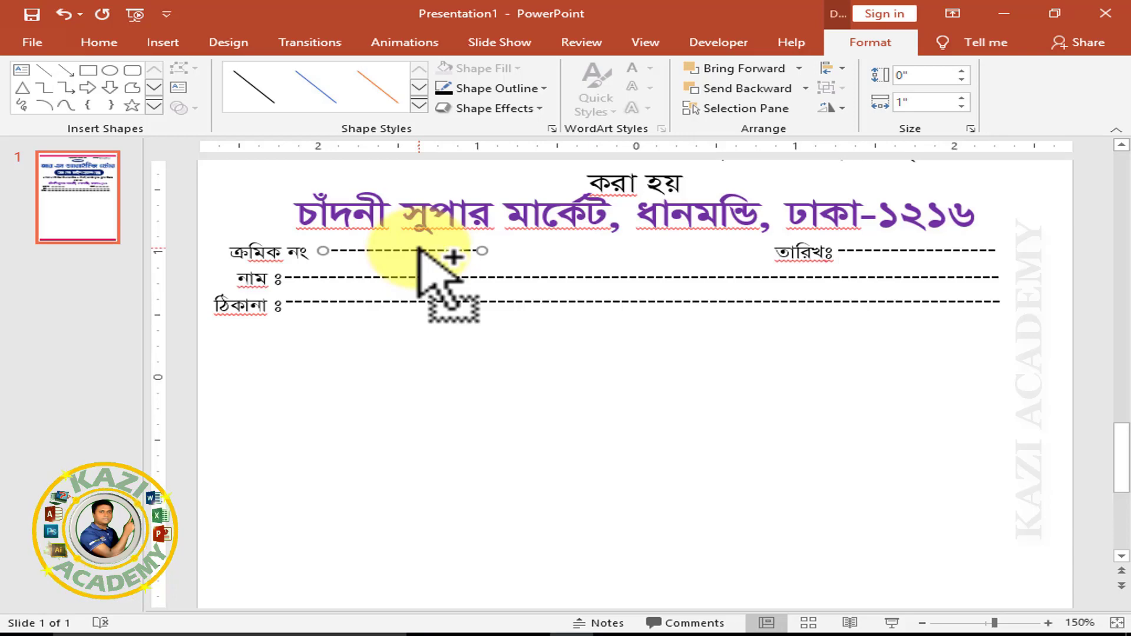
pyautogui.click(404, 424)
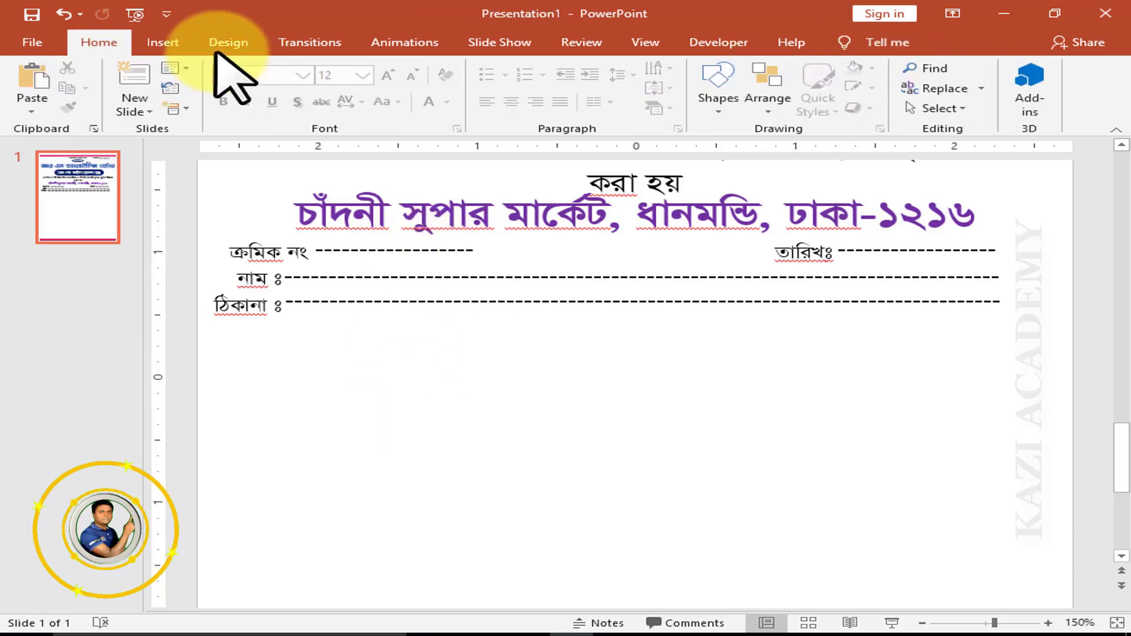
# Step: Draw a horizontal line across the memo below the address row
pyautogui.click(162, 42)
pyautogui.click(353, 82)
pyautogui.click(366, 148)
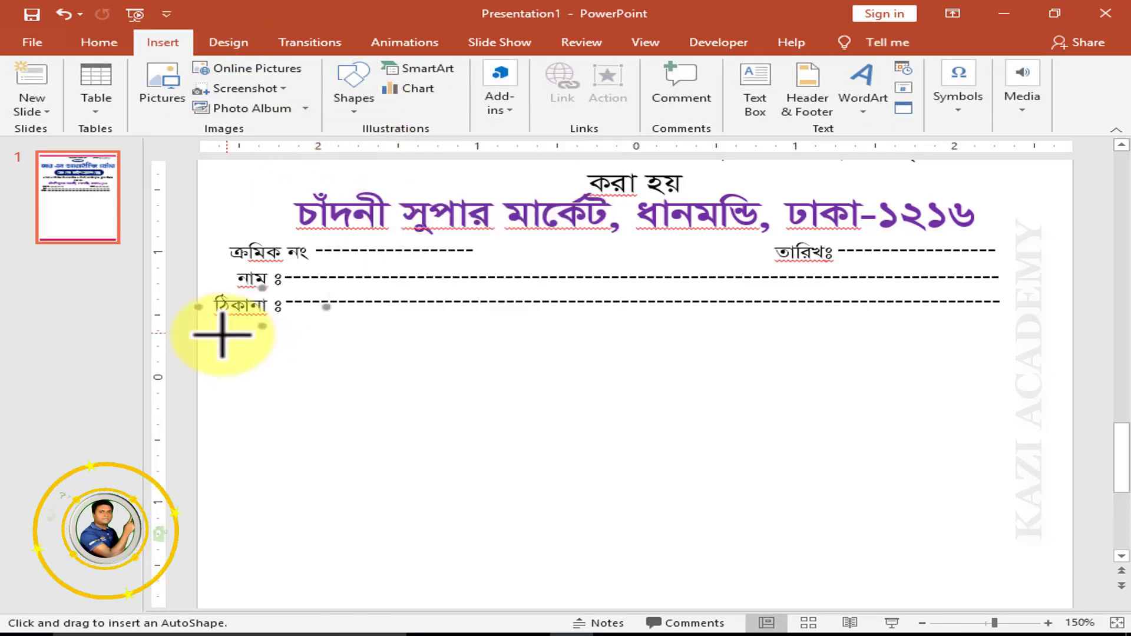
pyautogui.moveTo(198, 329); pyautogui.dragTo(1082, 328)
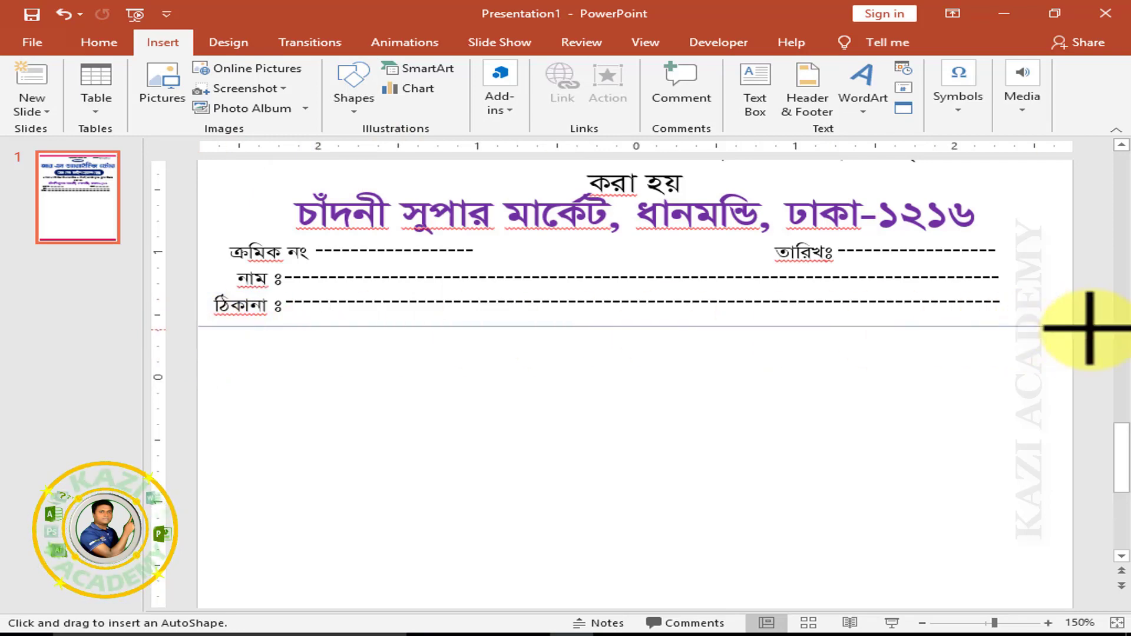
# Step: Make the divider line dark blue, 3 pt thick, with an outer shadow preset
pyautogui.click(539, 89)
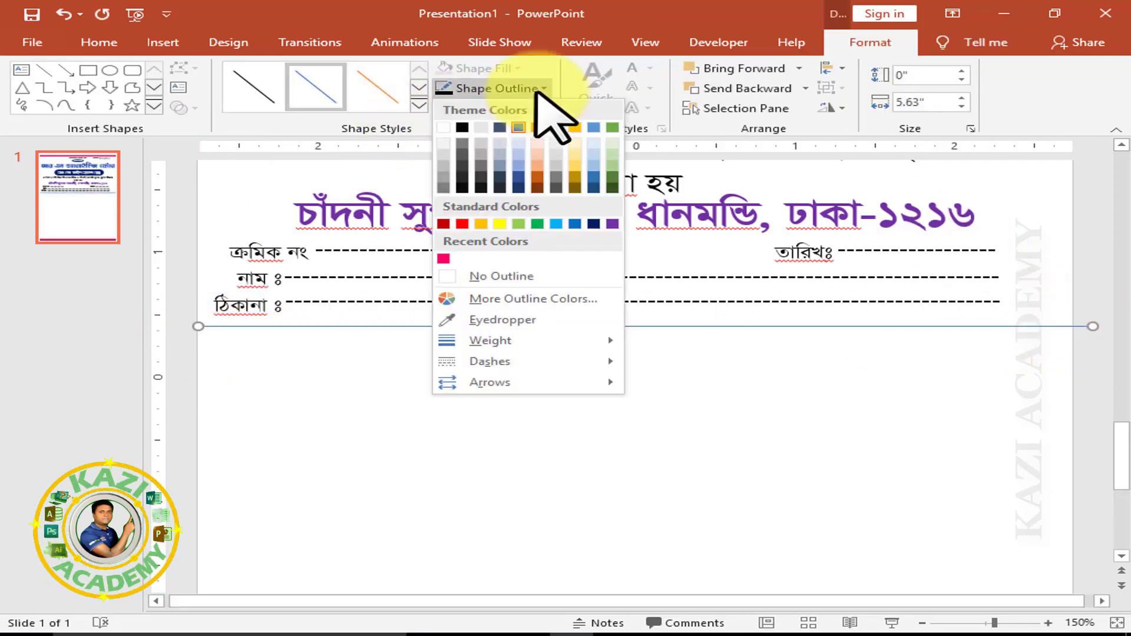
pyautogui.click(594, 224)
pyautogui.click(518, 88)
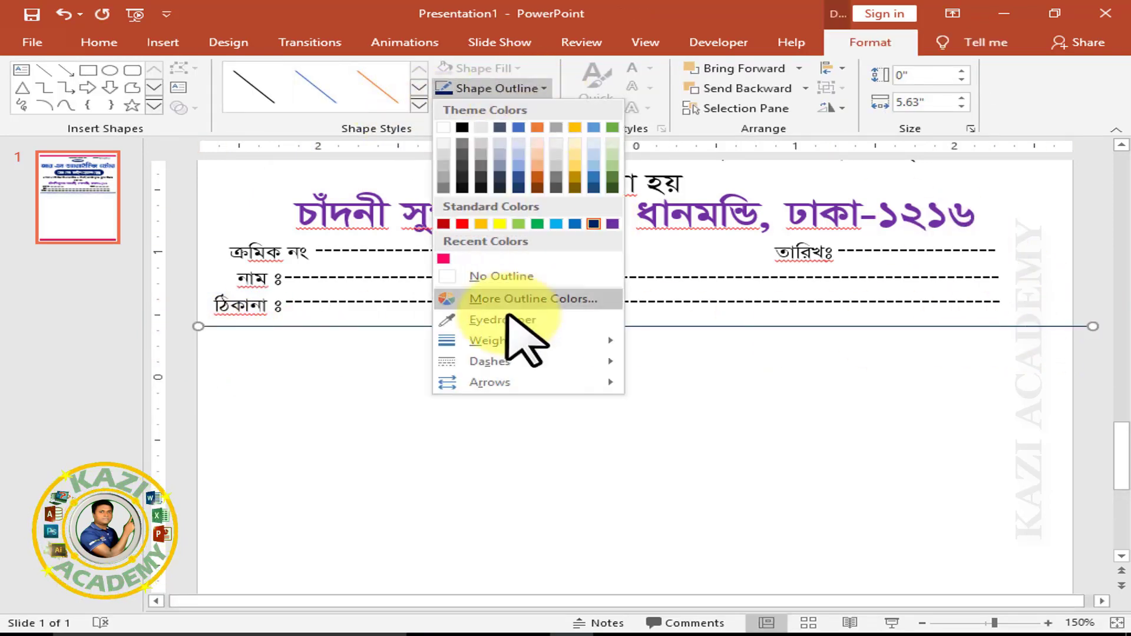
pyautogui.click(720, 456)
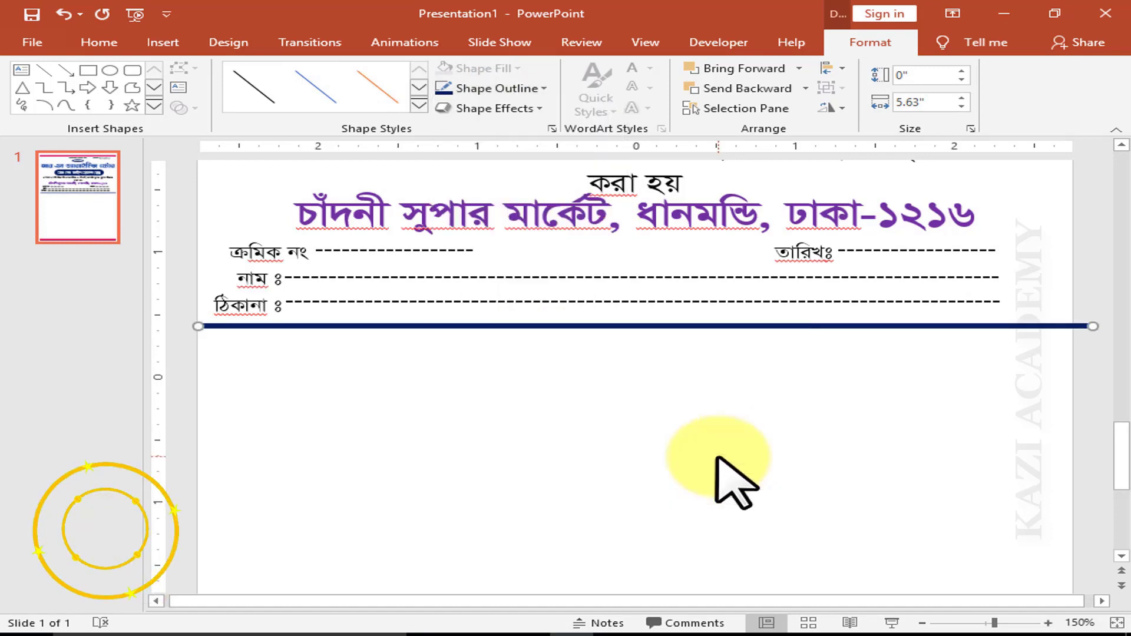
pyautogui.click(501, 108)
pyautogui.click(672, 231)
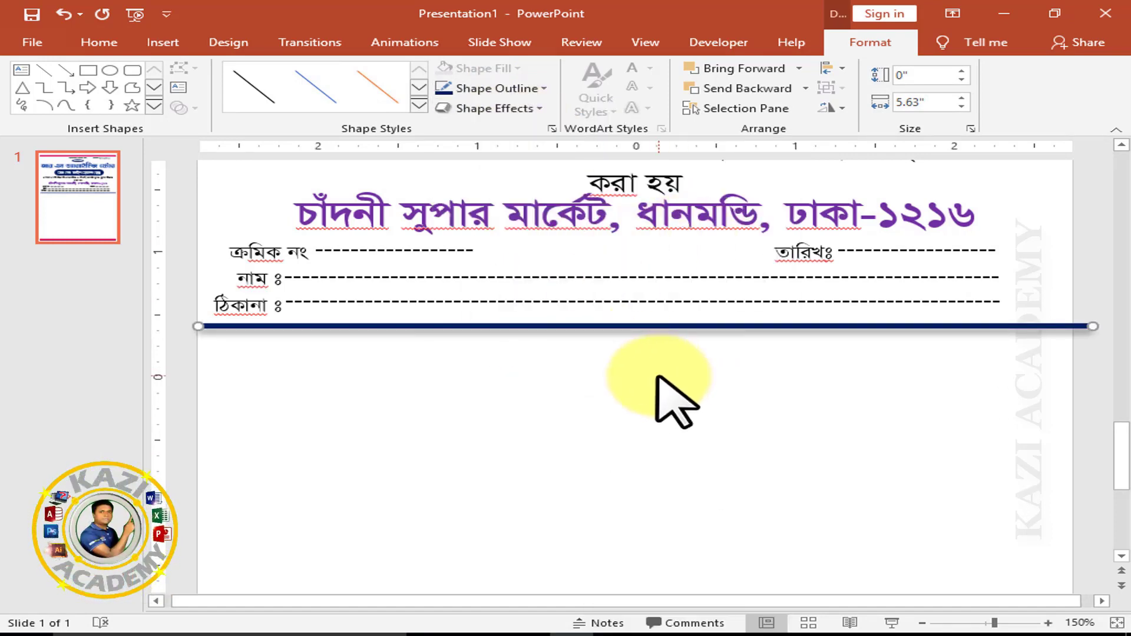
pyautogui.click(518, 109)
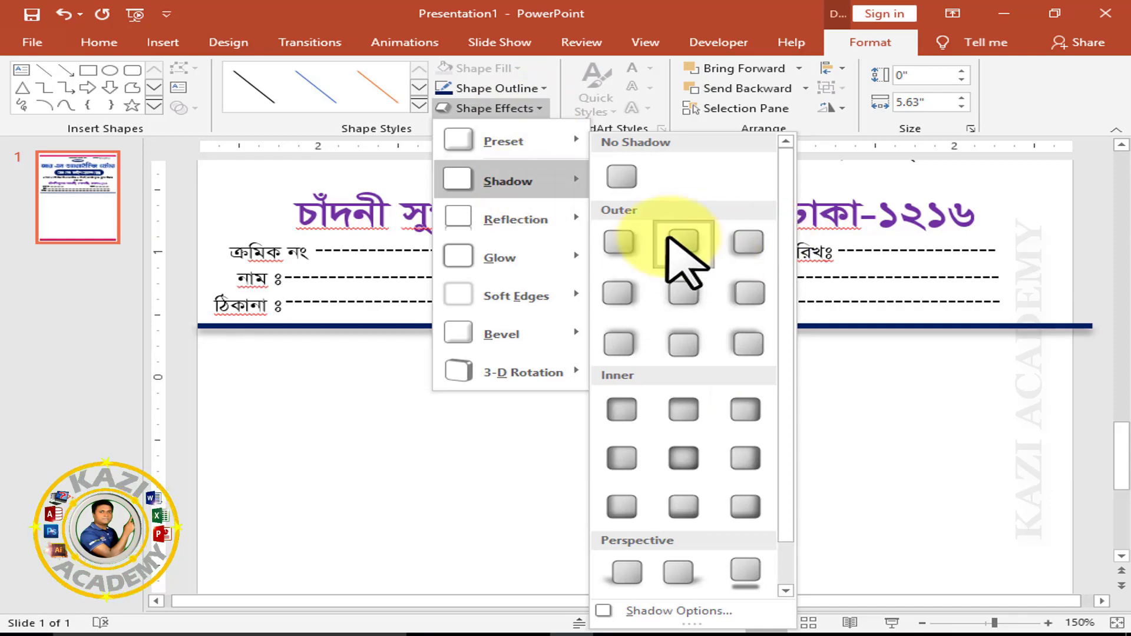
pyautogui.moveTo(508, 180)
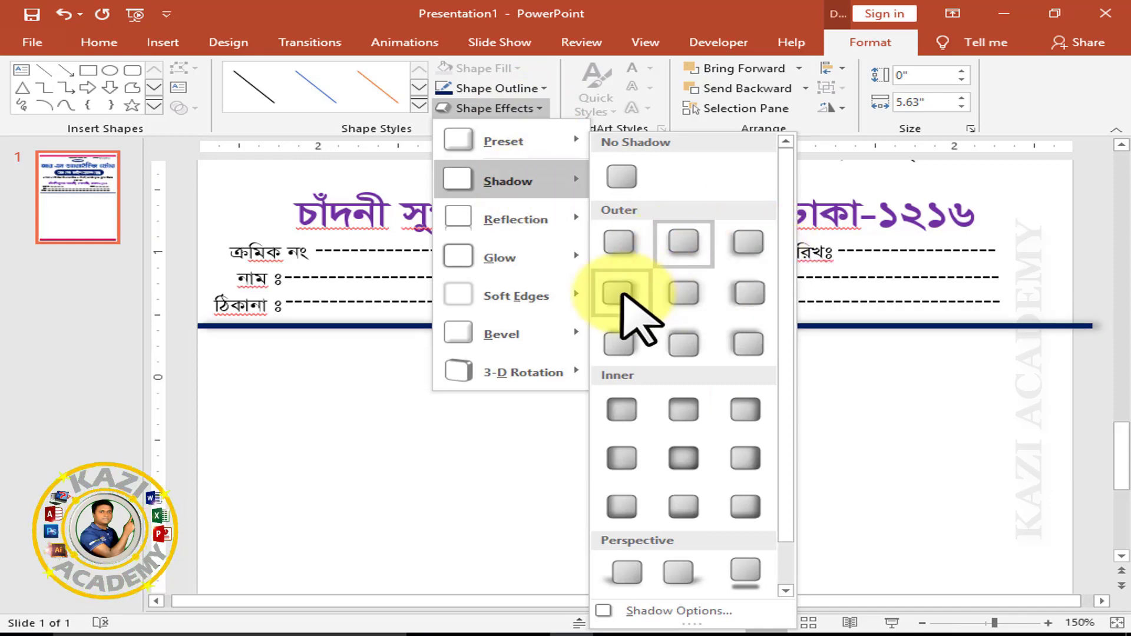
pyautogui.click(693, 244)
pyautogui.click(539, 386)
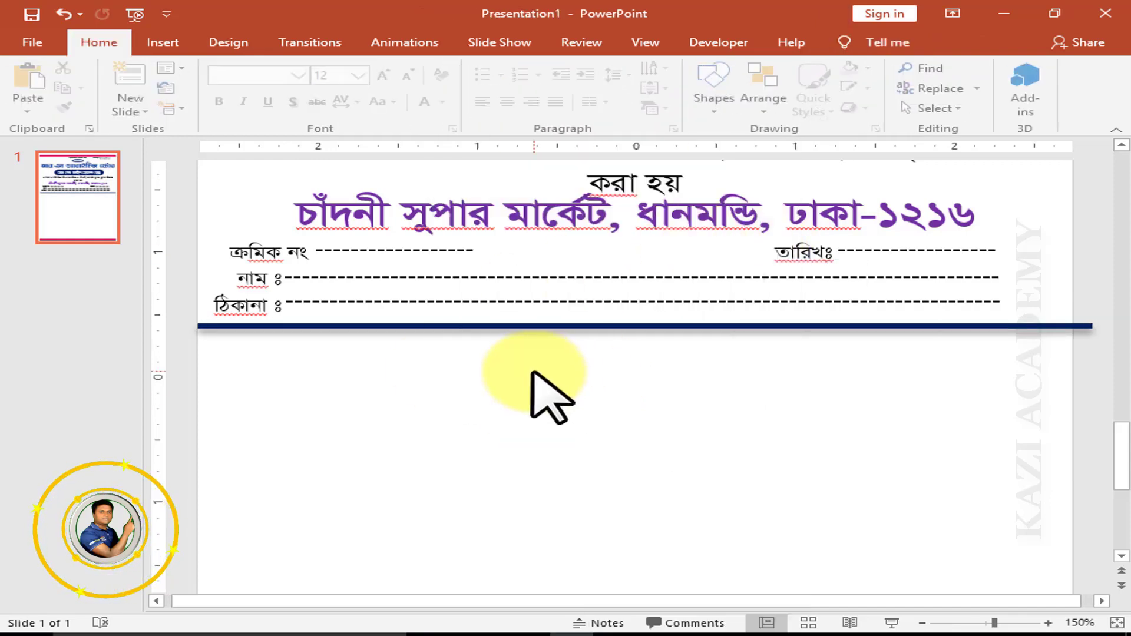
# Step: Centre the divider line horizontally on the page
pyautogui.click(643, 327)
pyautogui.click(871, 42)
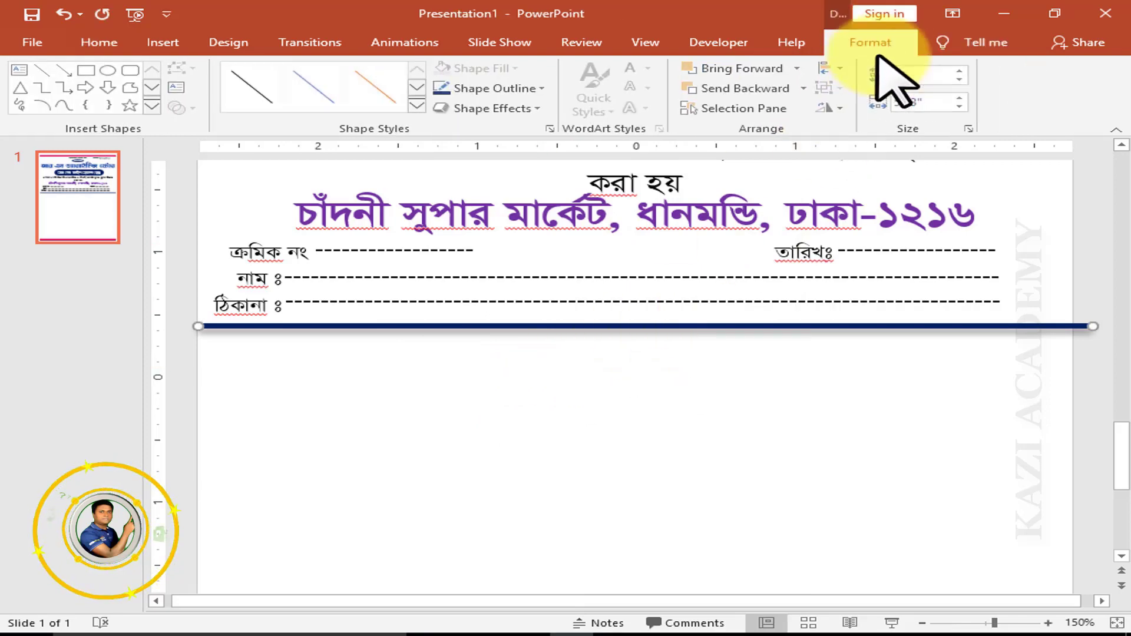
pyautogui.click(831, 108)
pyautogui.click(863, 108)
pyautogui.click(758, 379)
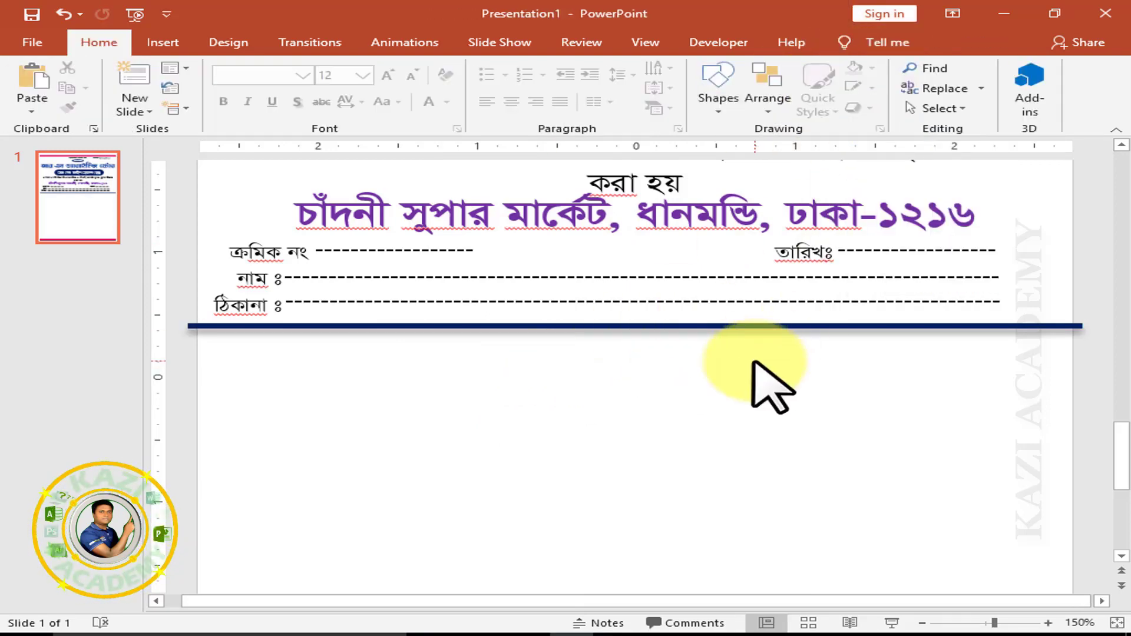
# Step: Increase the divider line's outline weight to make it thicker
pyautogui.click(716, 325)
pyautogui.click(870, 41)
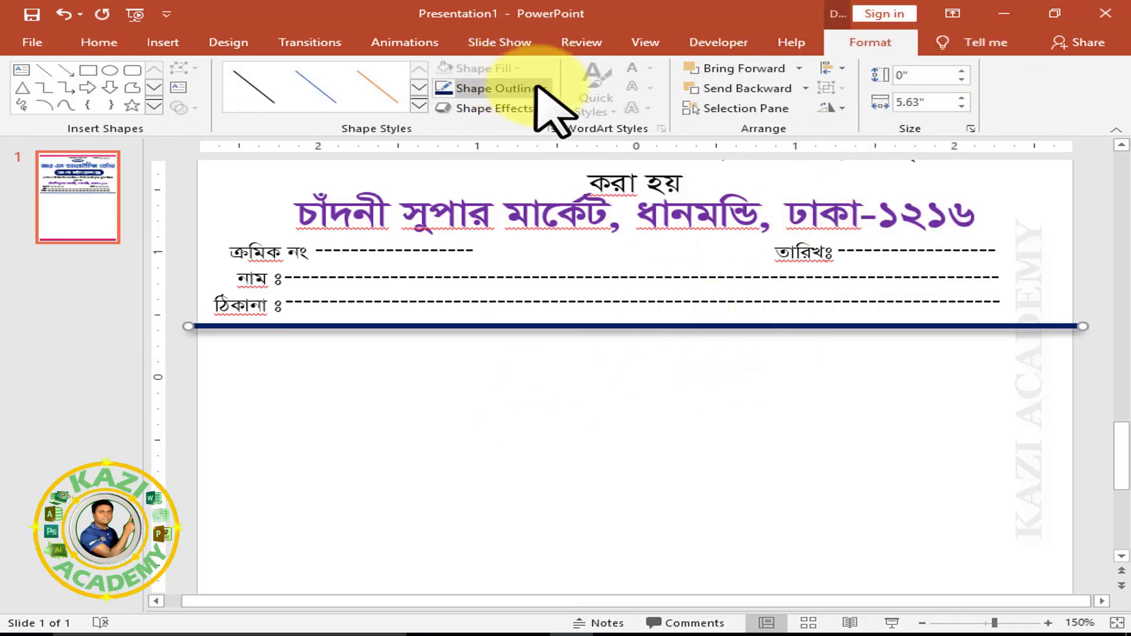
pyautogui.click(542, 89)
pyautogui.moveTo(490, 340)
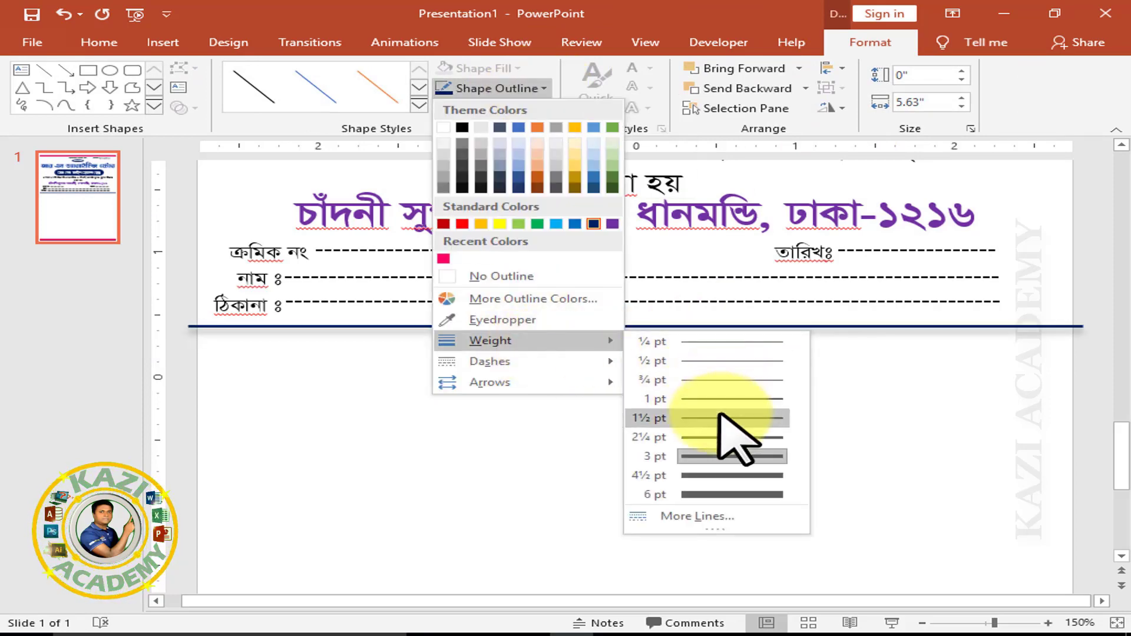
pyautogui.click(722, 413)
pyautogui.scroll(-5, 722, 414)
pyautogui.scroll(-2, 722, 414)
pyautogui.scroll(-1, 721, 414)
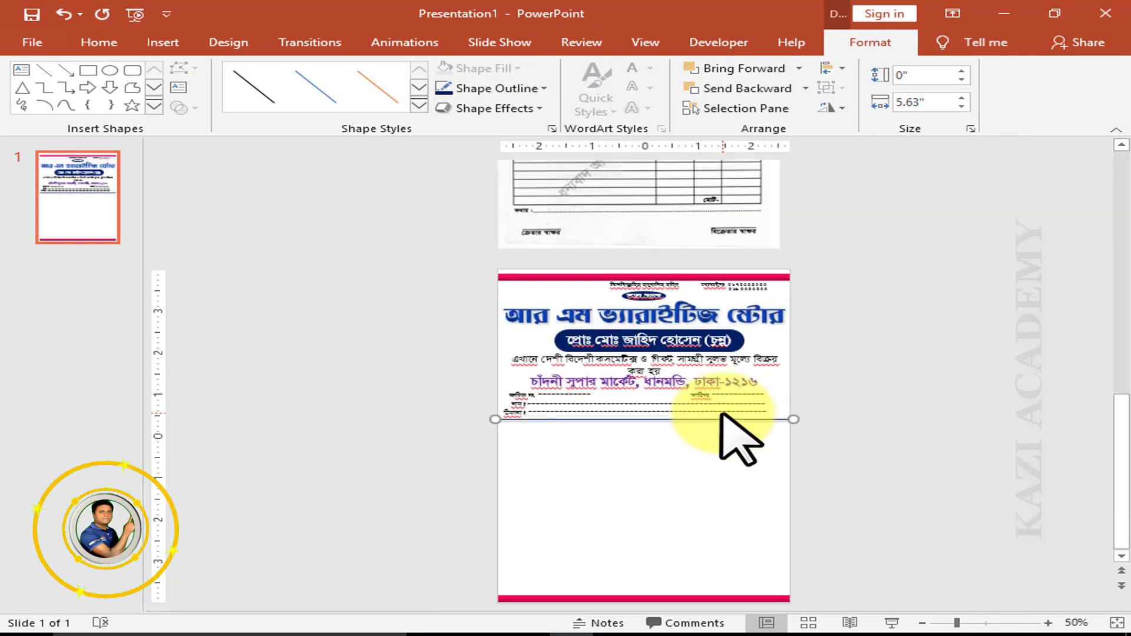
pyautogui.click(854, 445)
pyautogui.moveTo(869, 443); pyautogui.dragTo(402, 291)
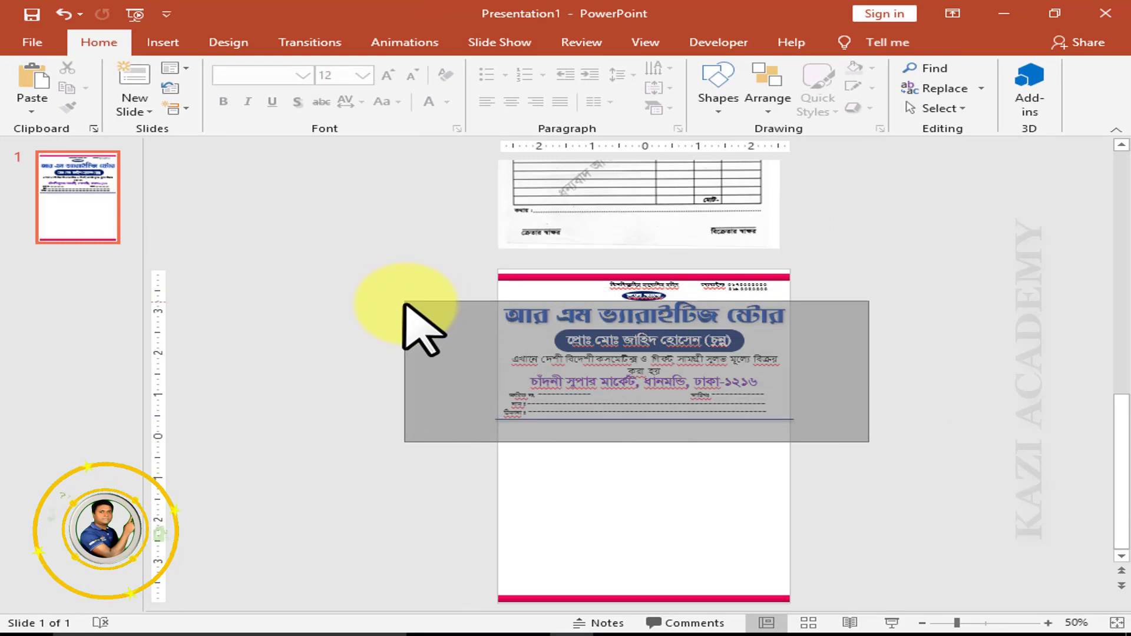
# Step: Nudge the header shapes and the shop-name title slightly higher on the page
pyautogui.press('Up')
pyautogui.press('Up')
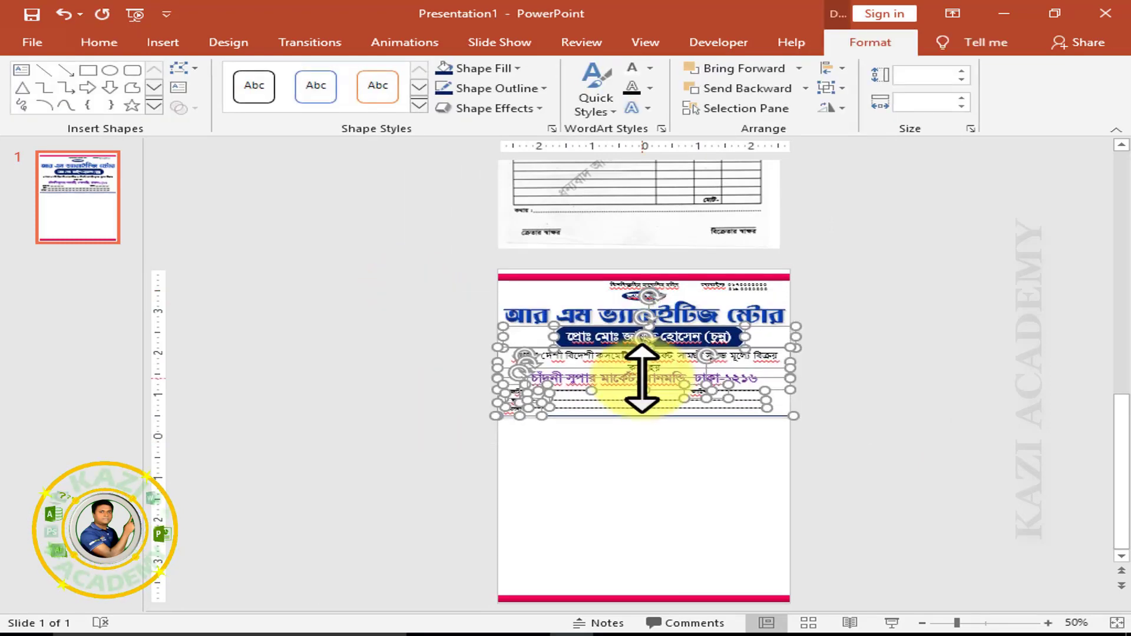
pyautogui.press('Up')
pyautogui.click(598, 312)
pyautogui.press('Up')
pyautogui.press('Up')
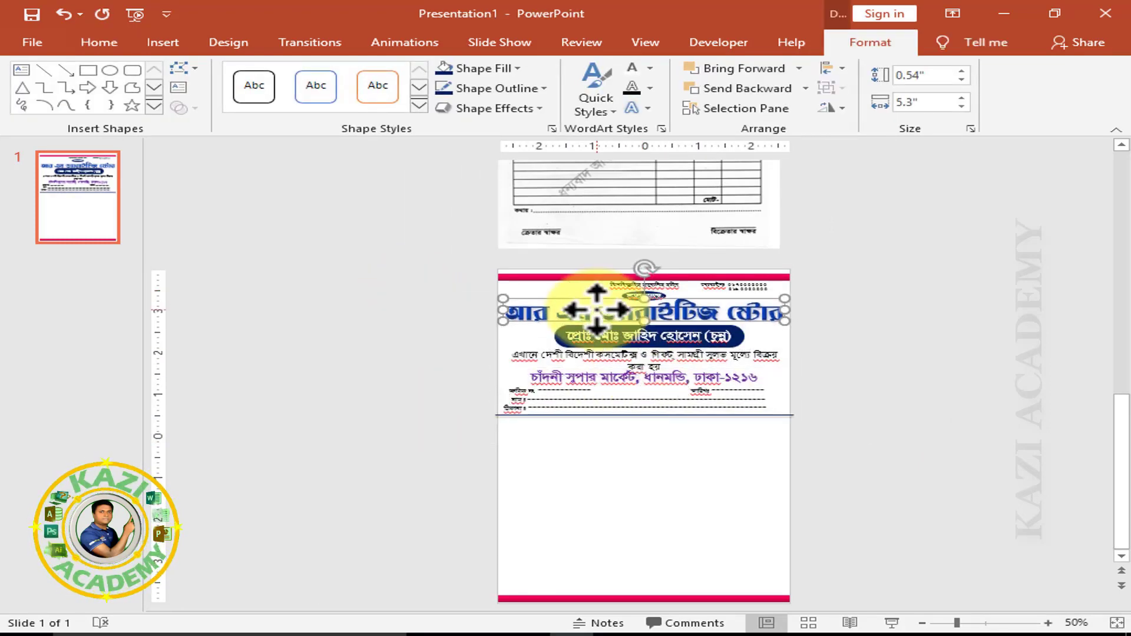
pyautogui.press('Up')
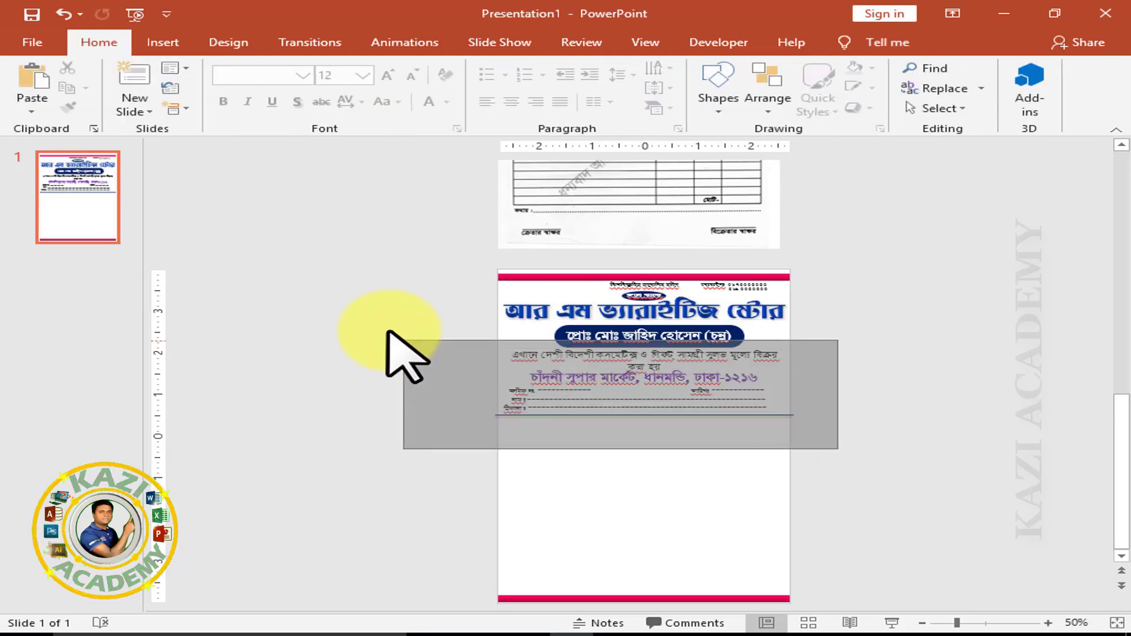
pyautogui.moveTo(837, 451); pyautogui.dragTo(375, 323)
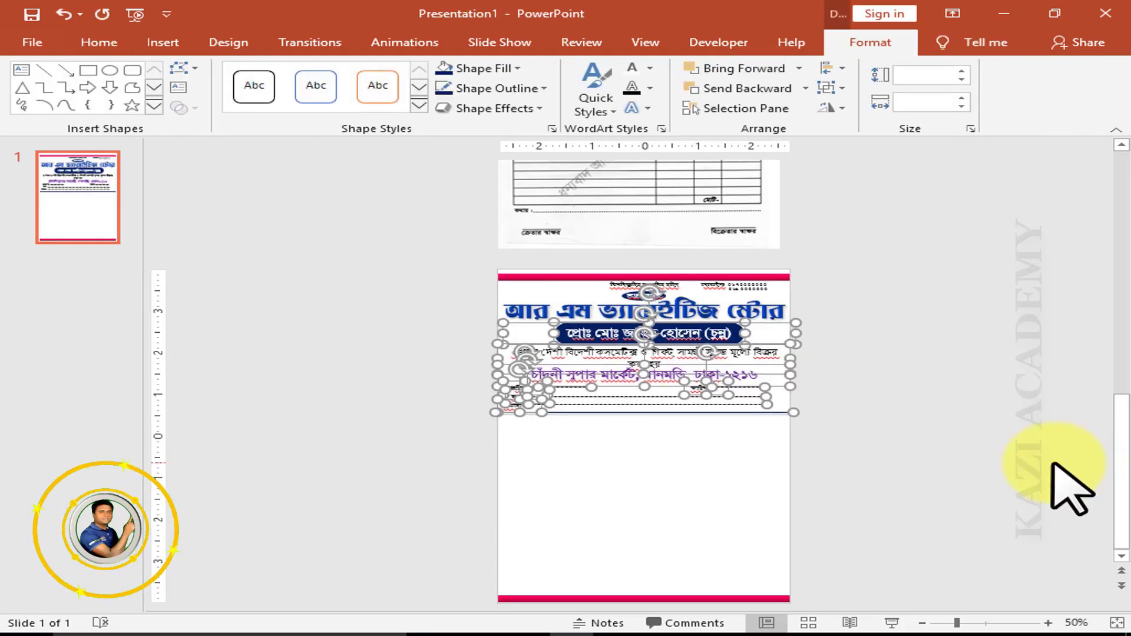
pyautogui.click(860, 465)
# Step: Draw a text box in the memo body below the header
pyautogui.scroll(2, 928, 467)
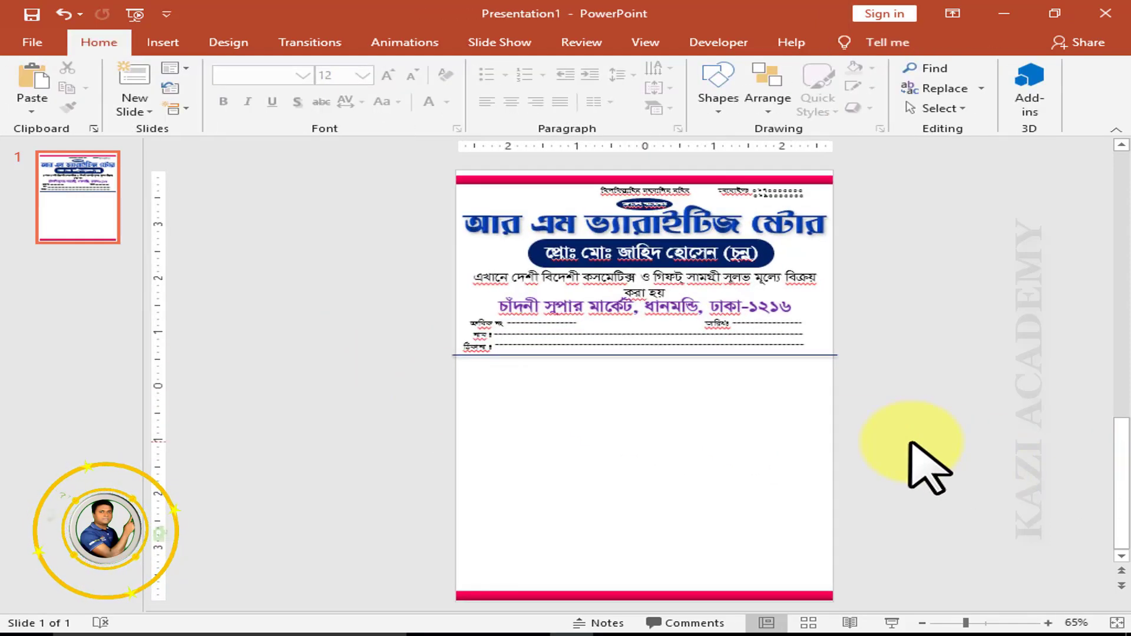
pyautogui.scroll(-3, 928, 467)
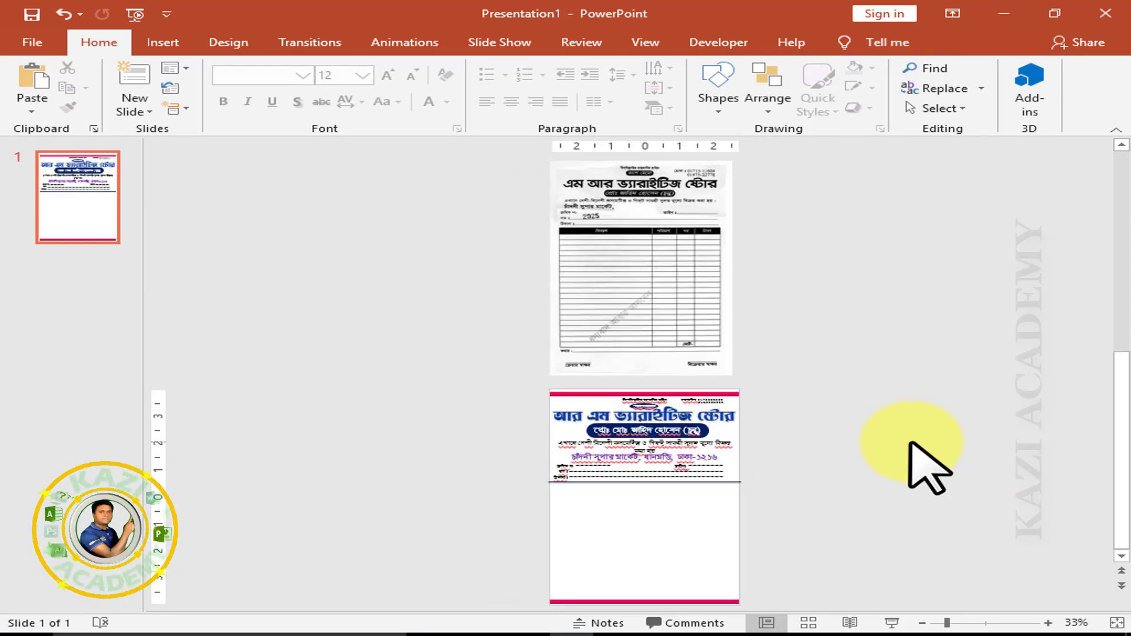
pyautogui.scroll(2, 927, 467)
pyautogui.scroll(2, 927, 467)
pyautogui.scroll(1, 928, 467)
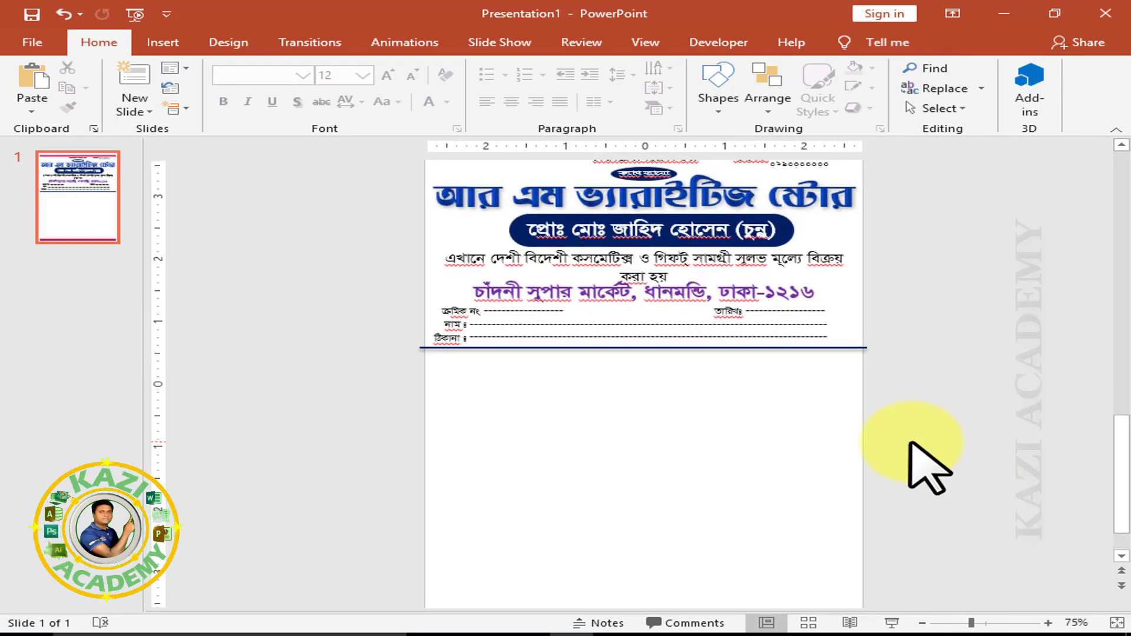
pyautogui.click(152, 40)
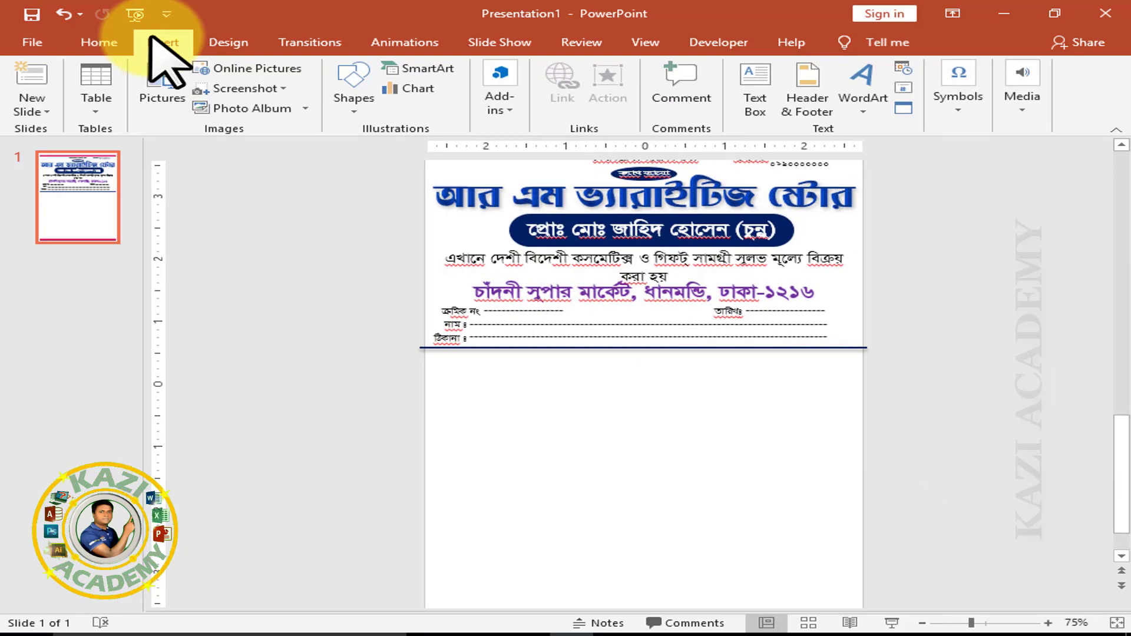
pyautogui.click(755, 97)
pyautogui.moveTo(426, 361)
pyautogui.mouseDown()
pyautogui.moveTo(836, 561)
pyautogui.moveTo(859, 588)
pyautogui.mouseUp()
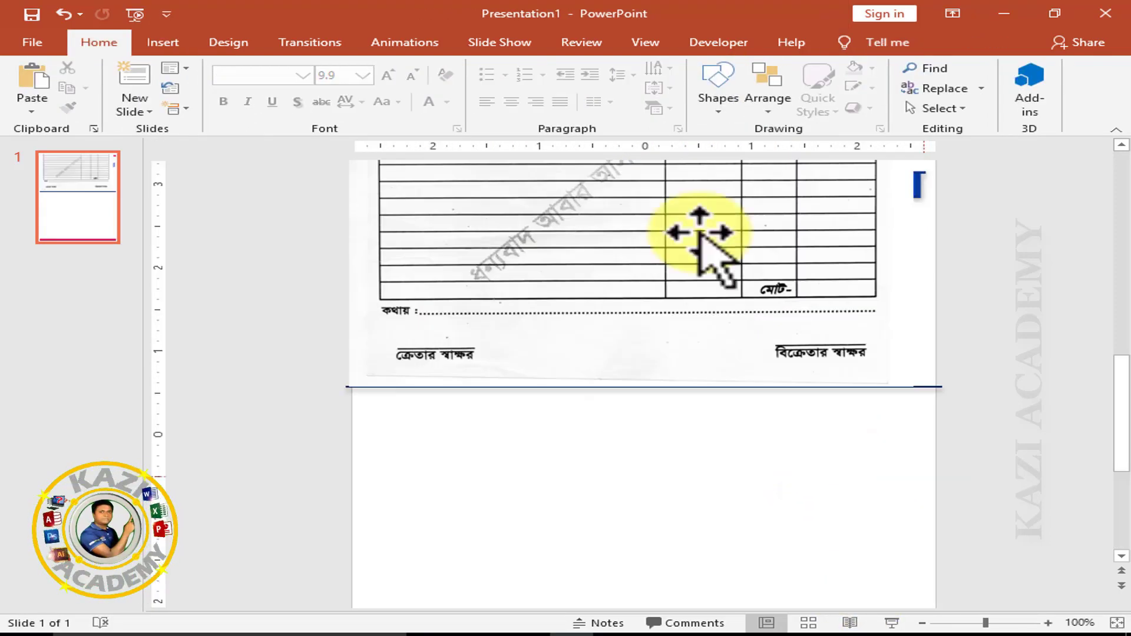
# Step: Insert a five-column table spanning the page width, just below the header line
pyautogui.click(154, 42)
pyautogui.click(98, 100)
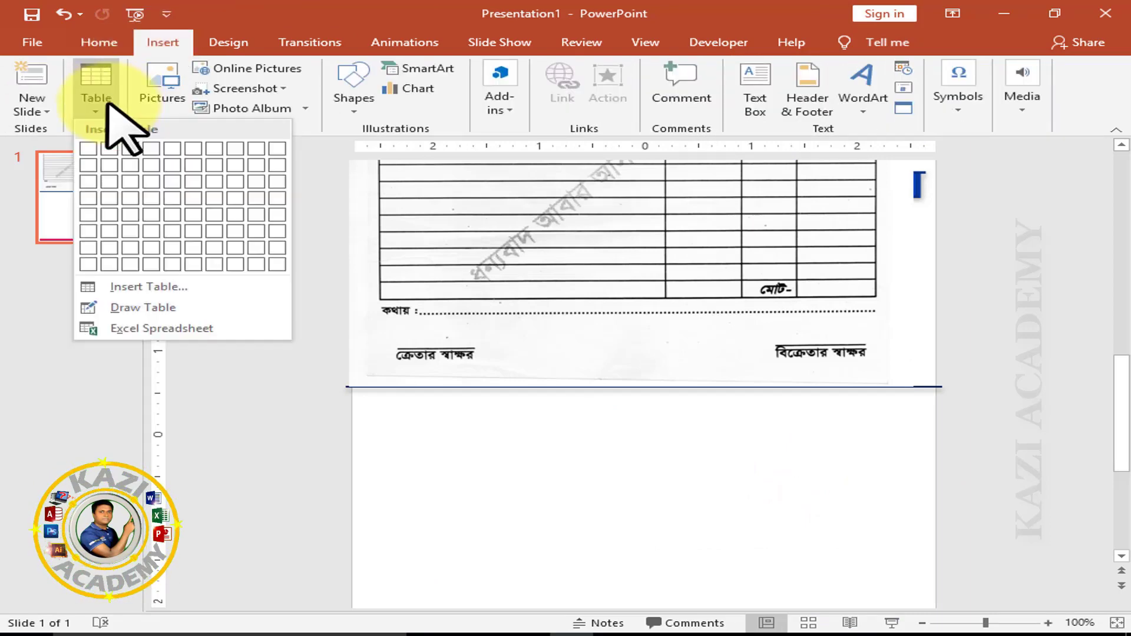
pyautogui.click(147, 287)
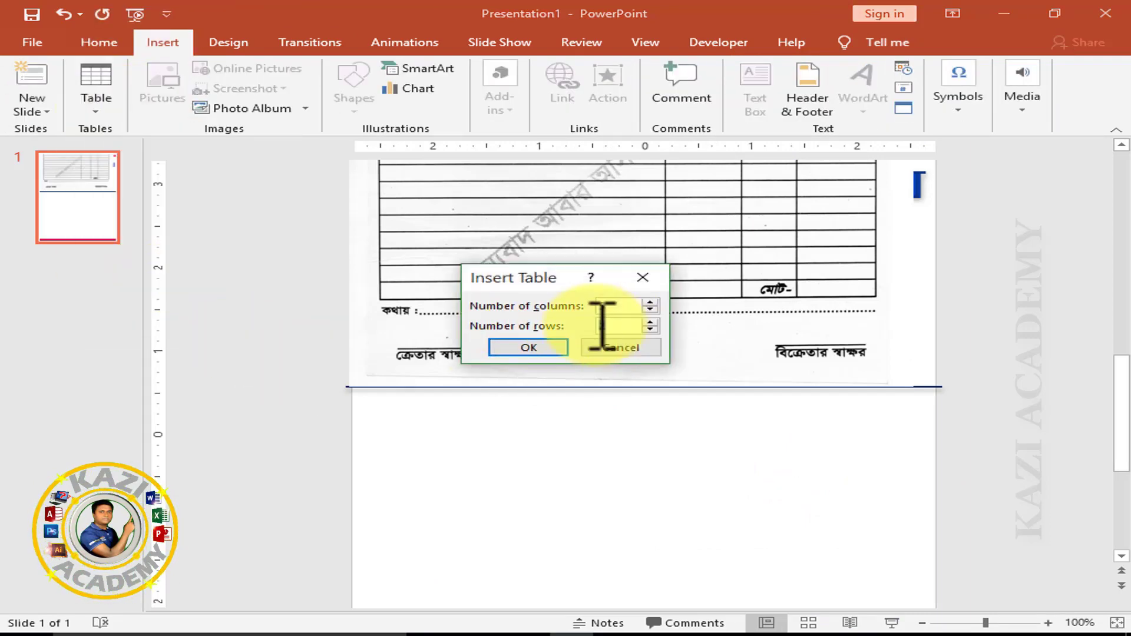
pyautogui.write('3')
pyautogui.press('Return')
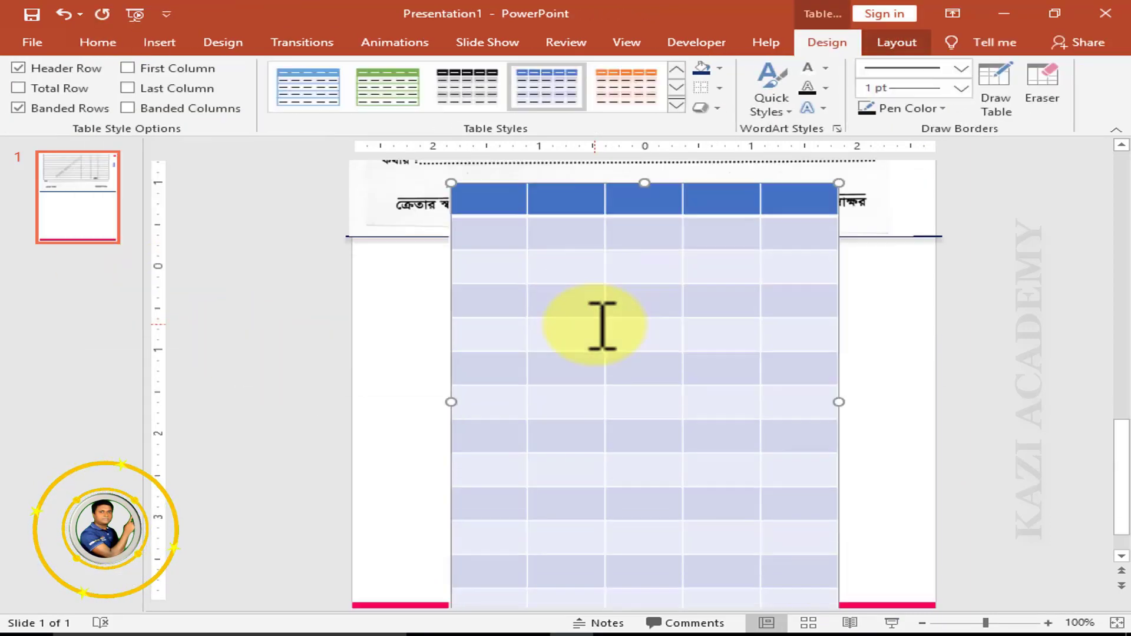
pyautogui.moveTo(451, 384); pyautogui.dragTo(363, 383)
pyautogui.moveTo(839, 384); pyautogui.dragTo(923, 388)
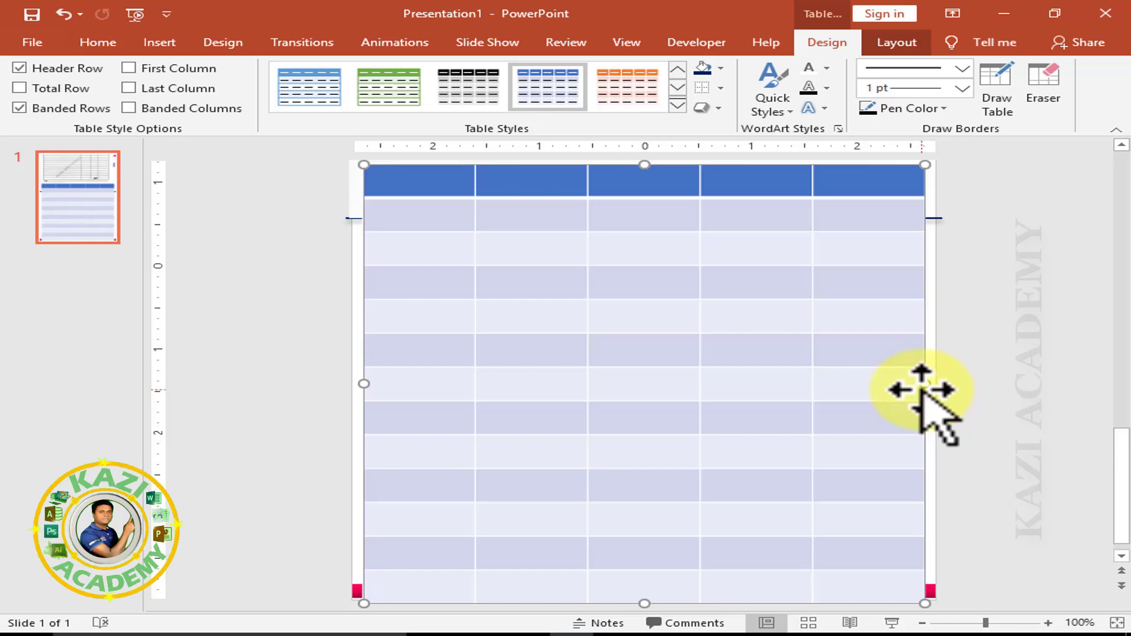
pyautogui.moveTo(644, 164); pyautogui.dragTo(644, 227)
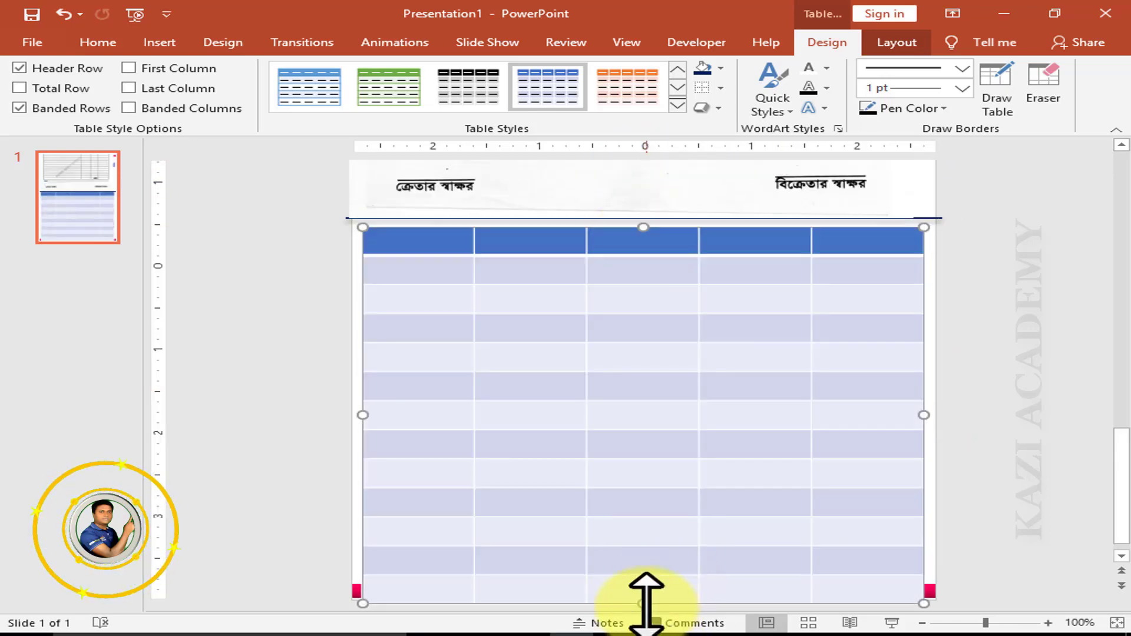
pyautogui.moveTo(646, 602); pyautogui.dragTo(644, 525)
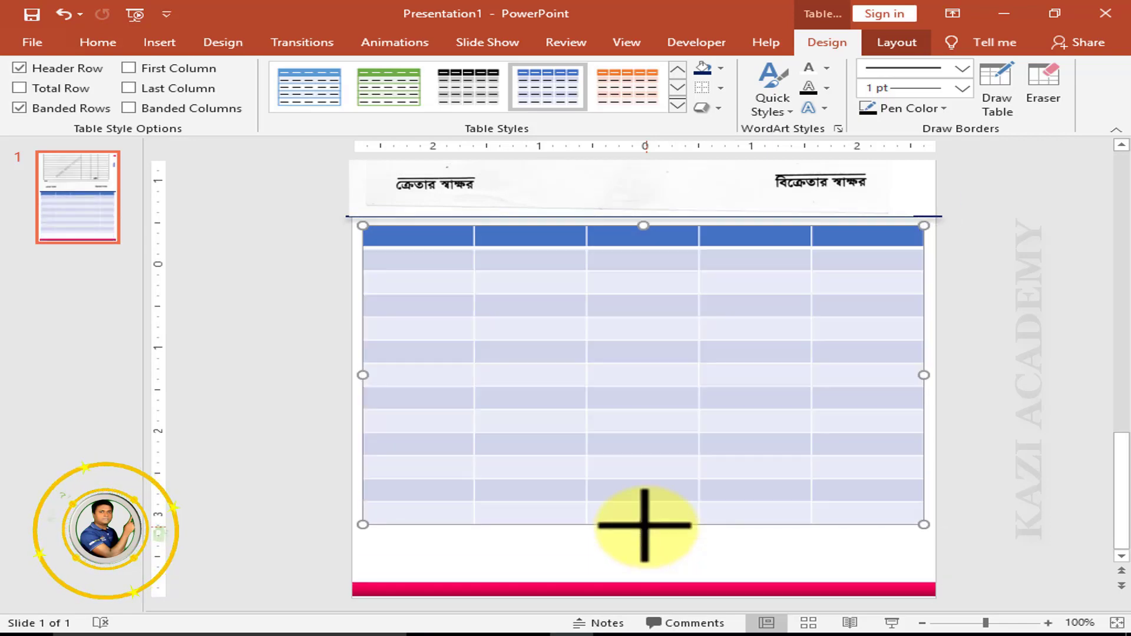
# Step: Narrow the first column for serial numbers and widen the second for item names
pyautogui.moveTo(475, 242); pyautogui.dragTo(421, 242)
pyautogui.moveTo(806, 240); pyautogui.dragTo(857, 247)
pyautogui.moveTo(697, 240); pyautogui.dragTo(777, 242)
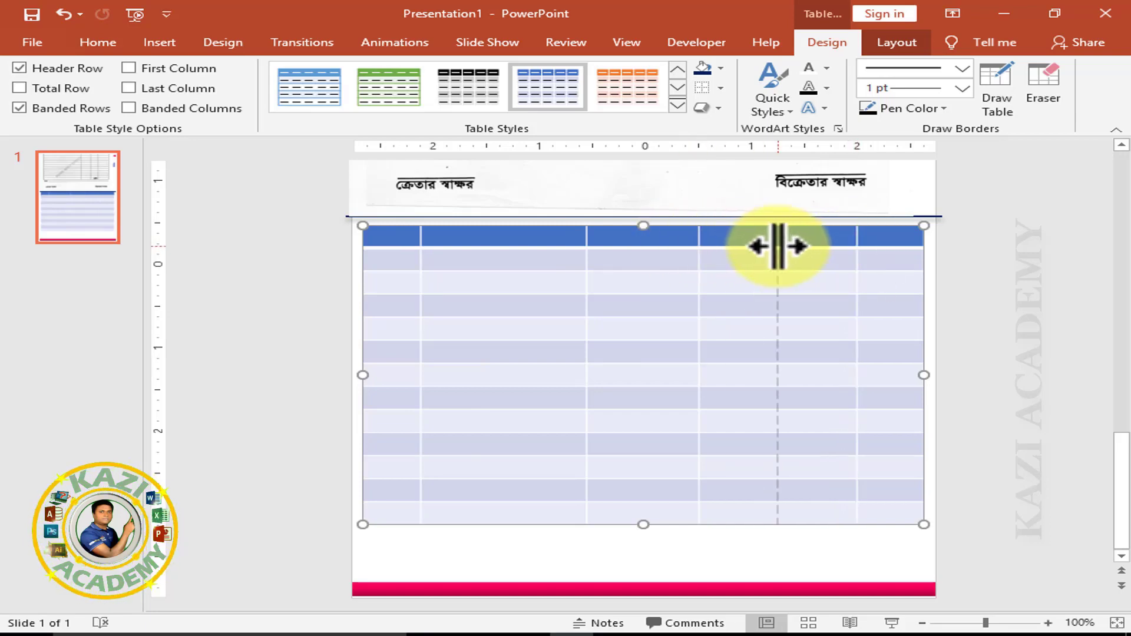
pyautogui.moveTo(587, 239); pyautogui.dragTo(691, 244)
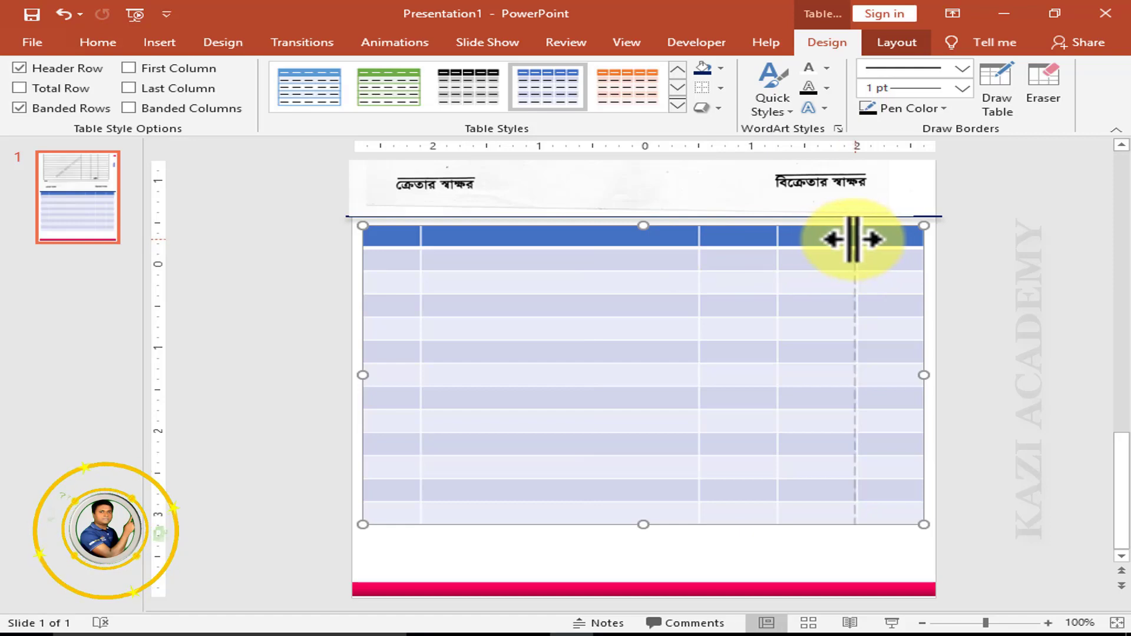
# Step: Apply a light table style with gridlines to the item table
pyautogui.click(405, 235)
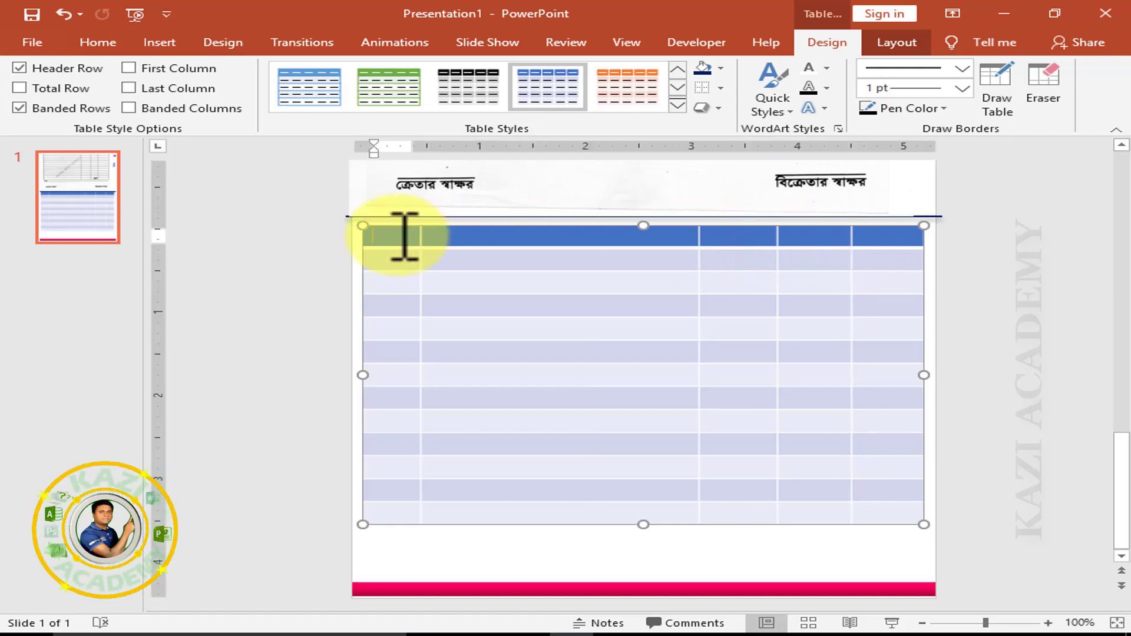
pyautogui.click(678, 105)
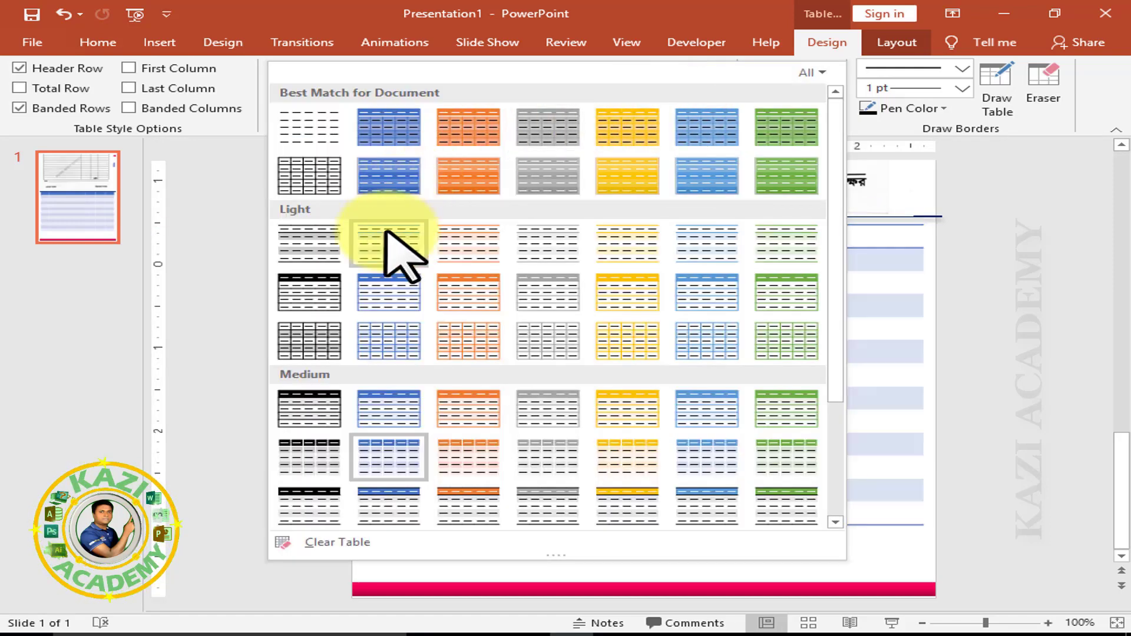
pyautogui.click(389, 296)
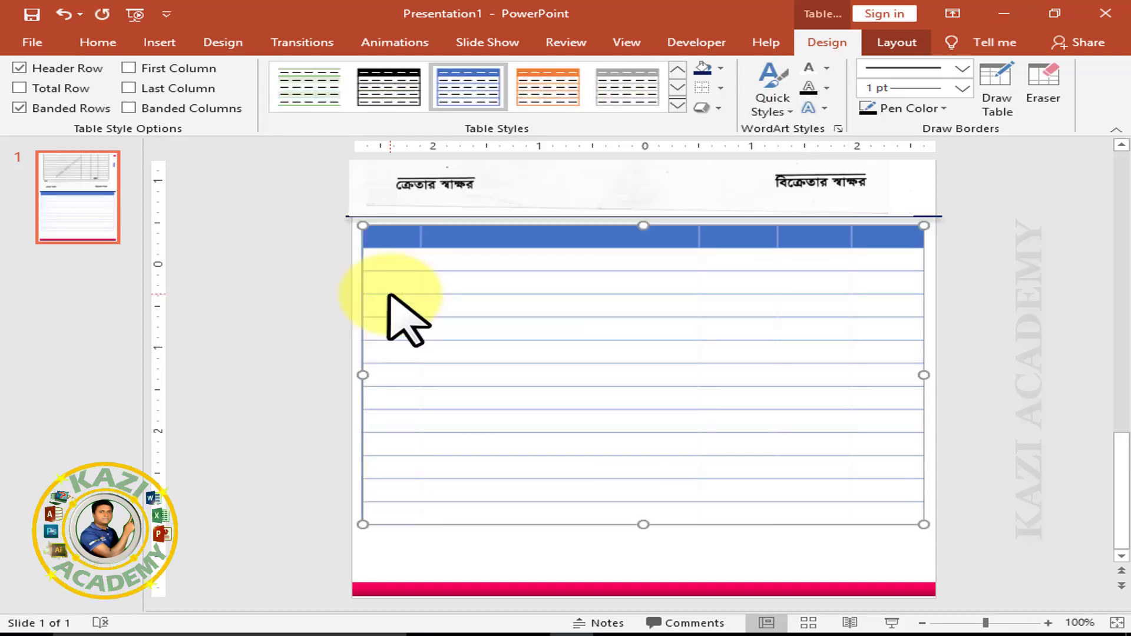
pyautogui.click(678, 104)
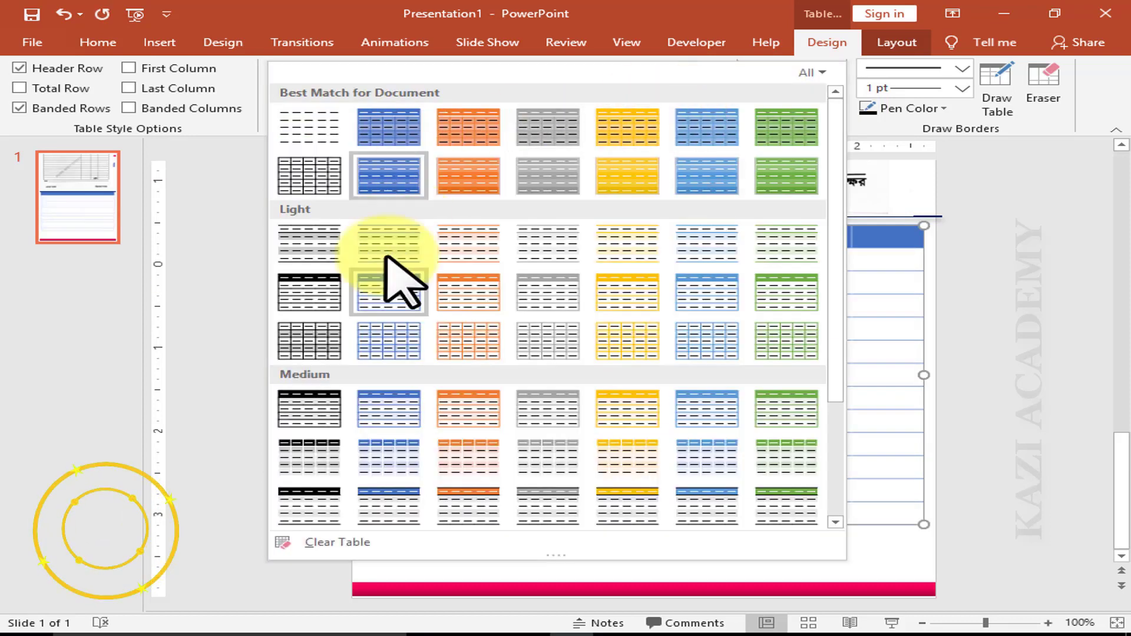
pyautogui.click(387, 339)
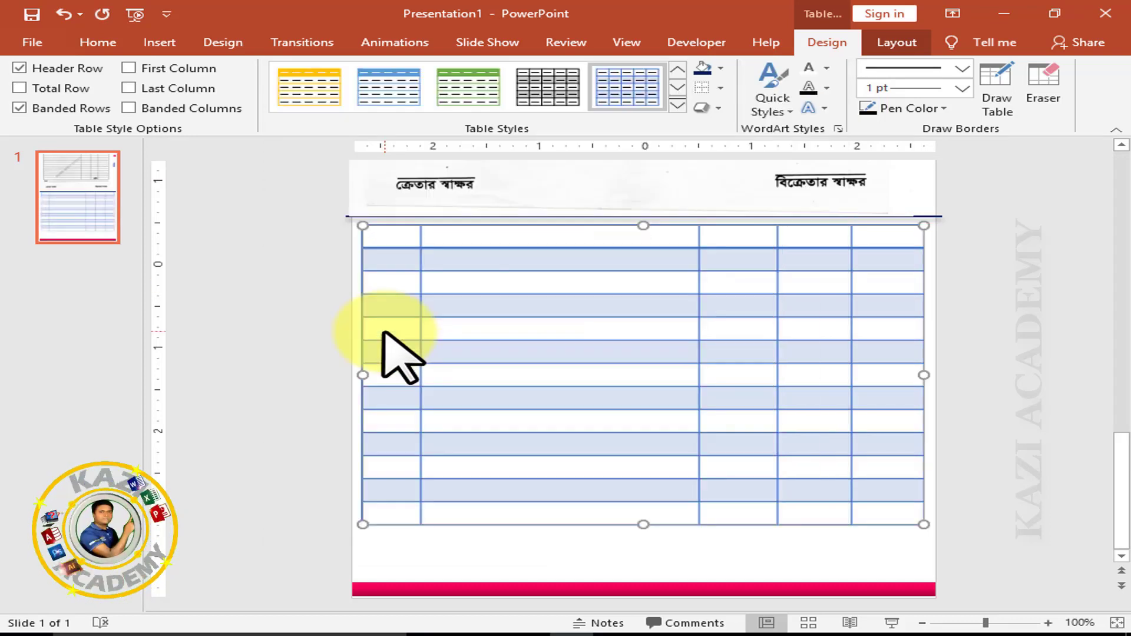
# Step: Switch to the black-bordered grey banded style and fill the header row blue
pyautogui.moveTo(399, 238); pyautogui.dragTo(889, 237)
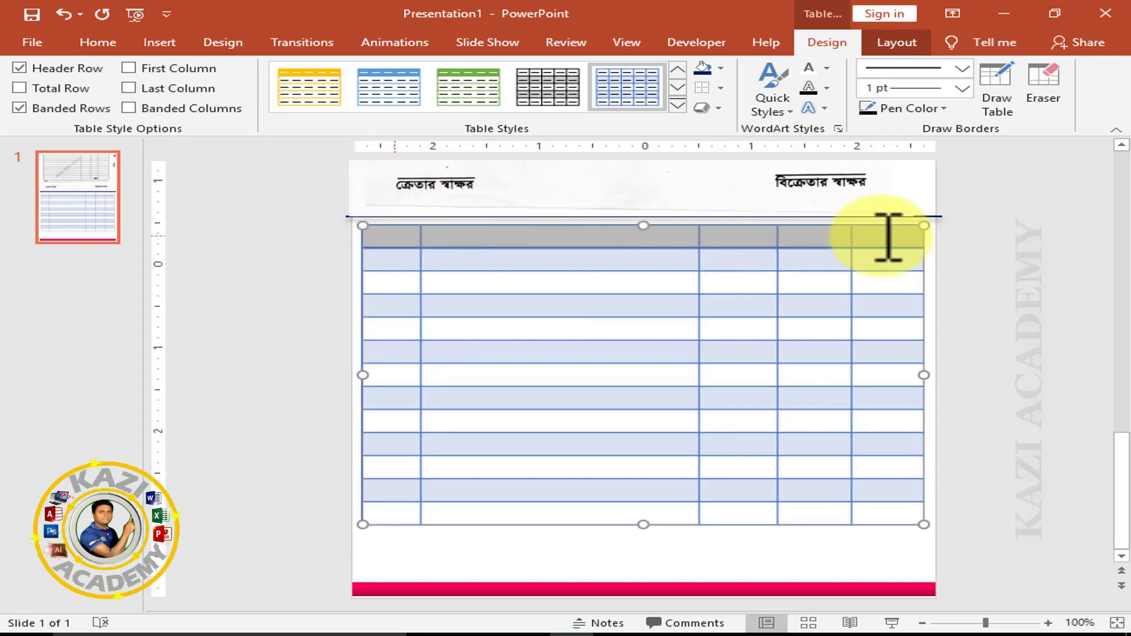
pyautogui.click(720, 68)
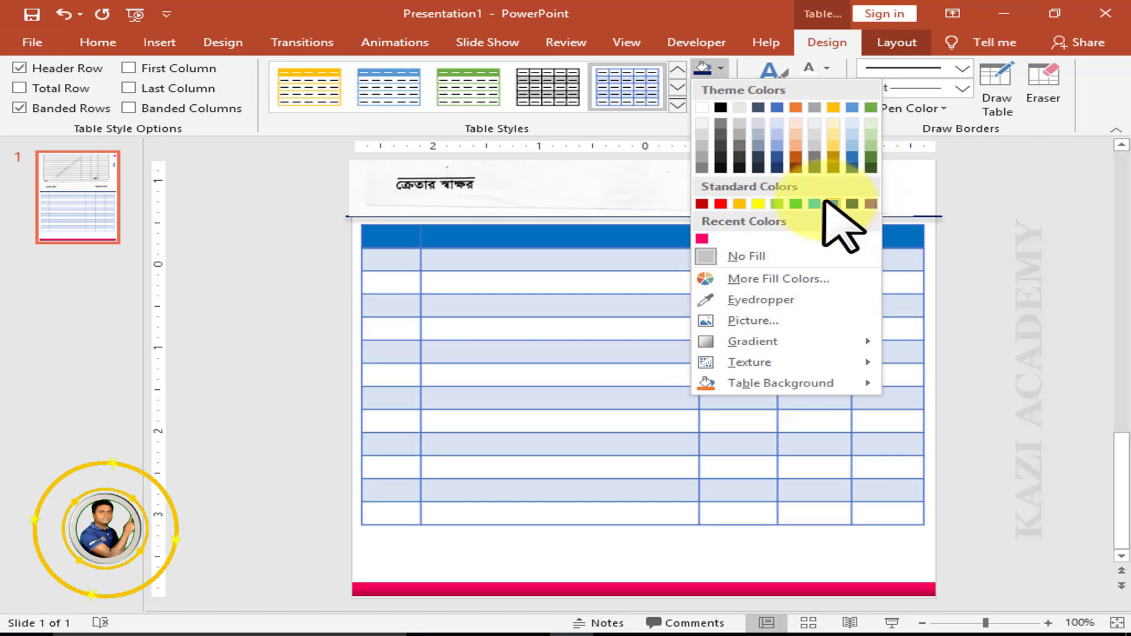
pyautogui.click(833, 203)
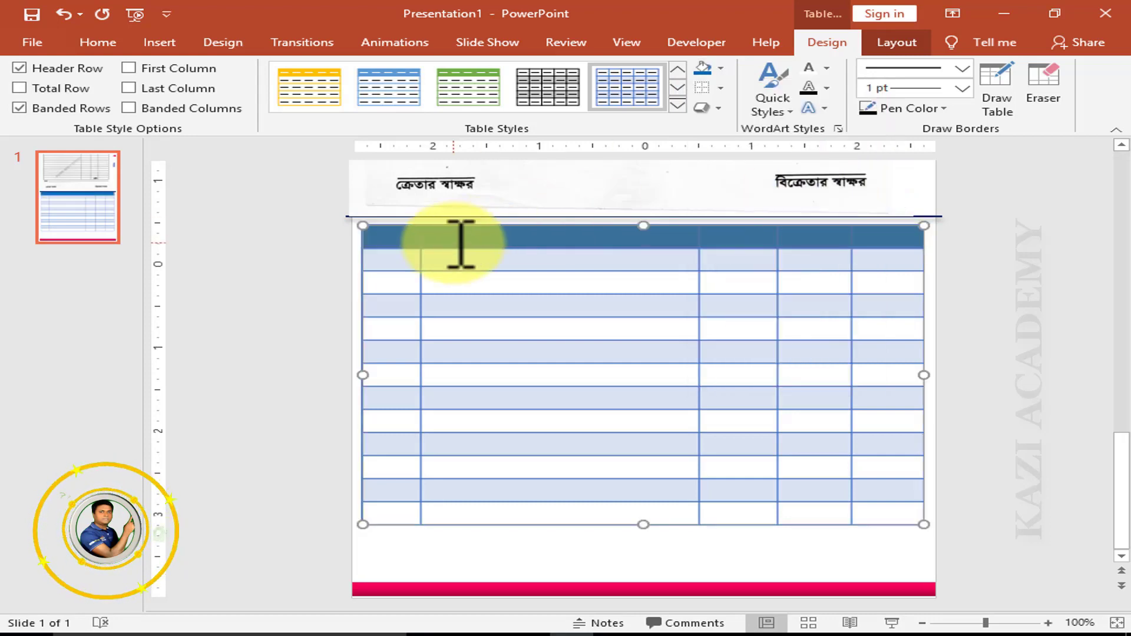
pyautogui.click(542, 94)
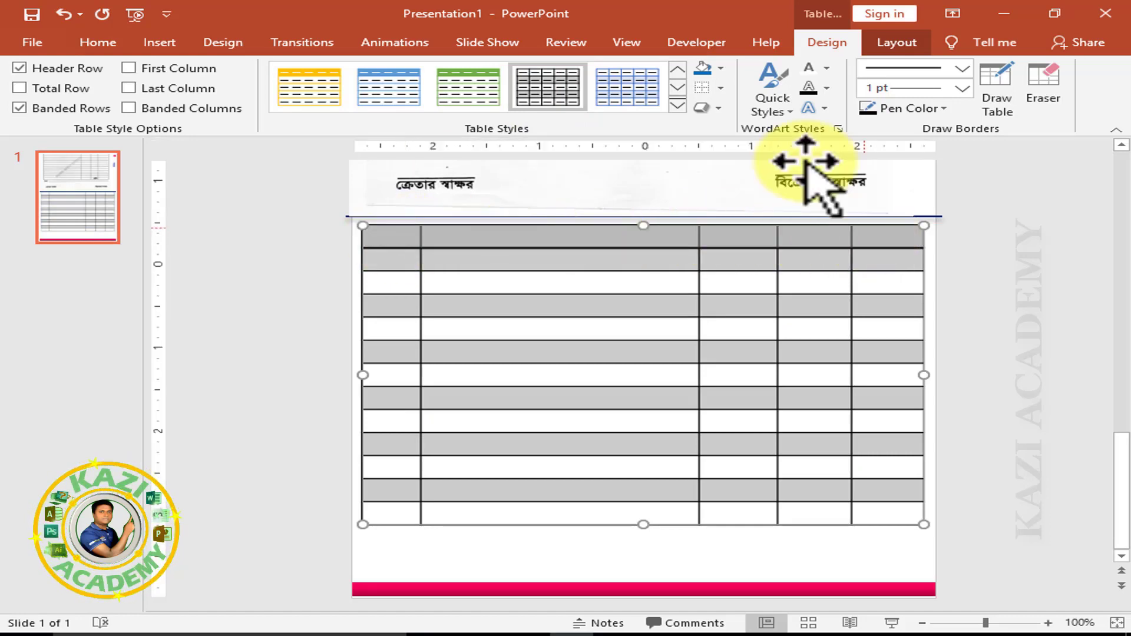
pyautogui.hotkey('ctrl', 'z')
pyautogui.click(405, 237)
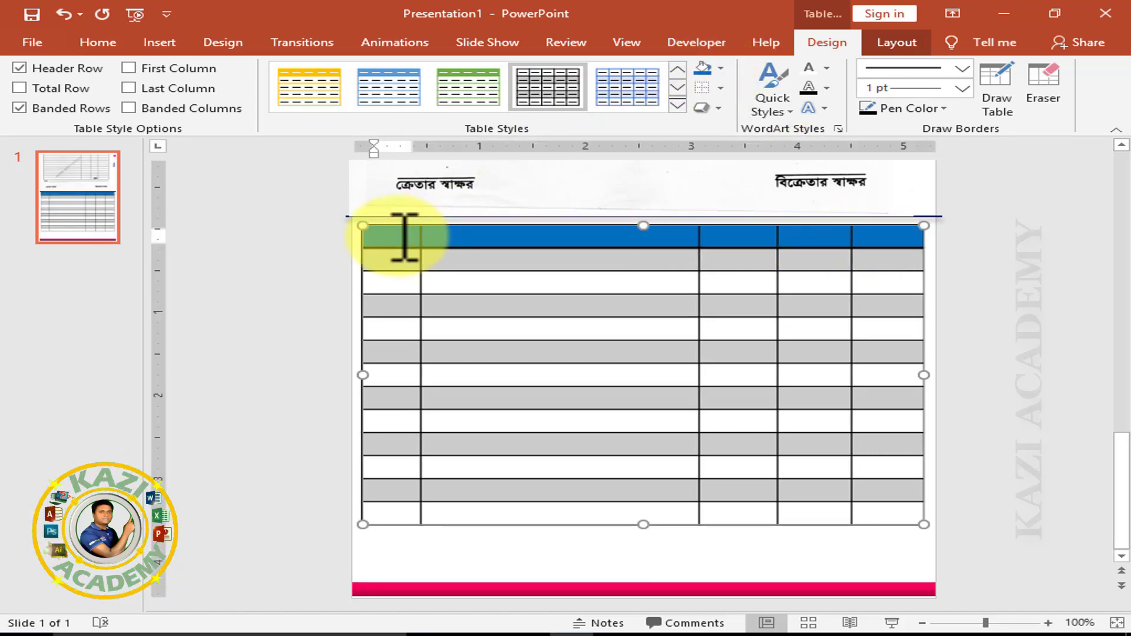
pyautogui.moveTo(405, 237); pyautogui.dragTo(884, 235)
pyautogui.click(713, 68)
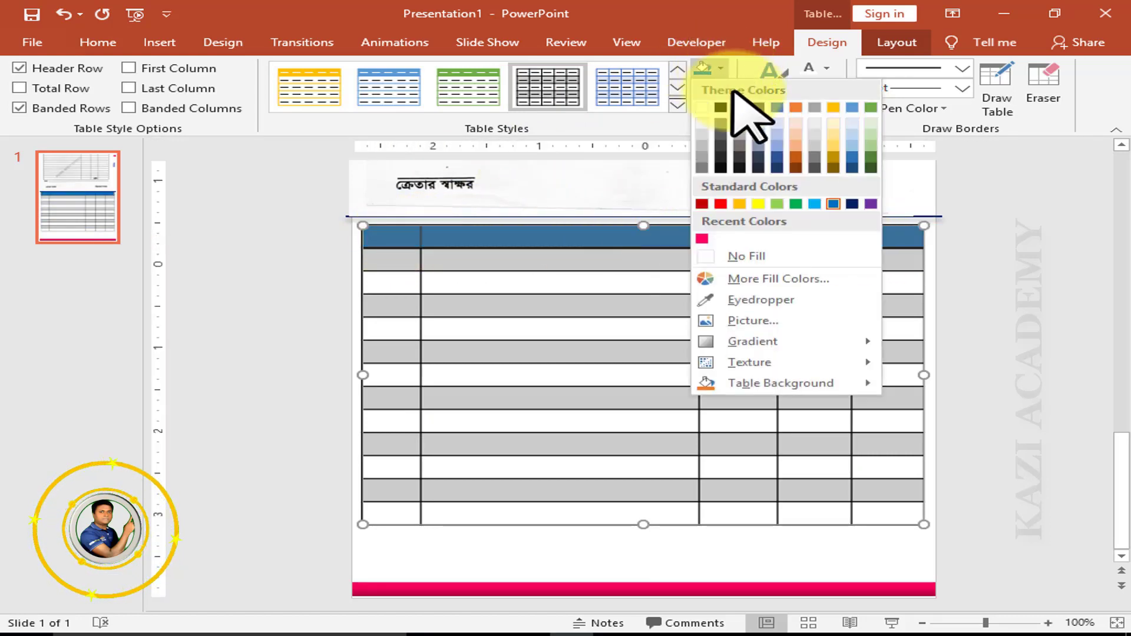
pyautogui.click(816, 203)
# Step: Select the header row and bring up the Home font list for it
pyautogui.click(391, 237)
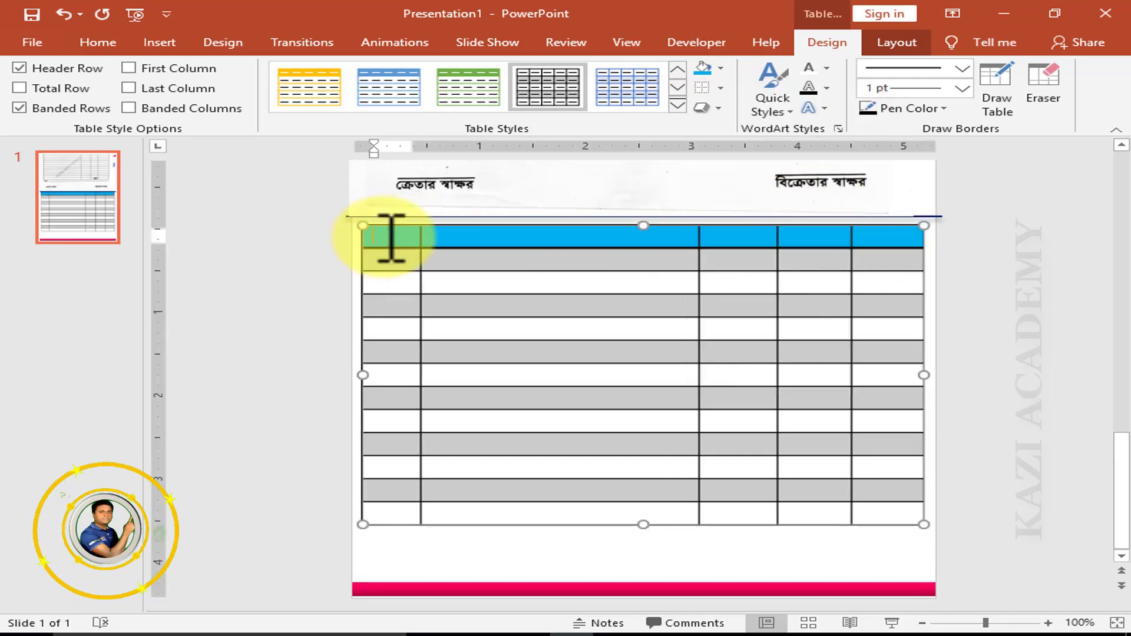
pyautogui.moveTo(392, 237); pyautogui.dragTo(878, 240)
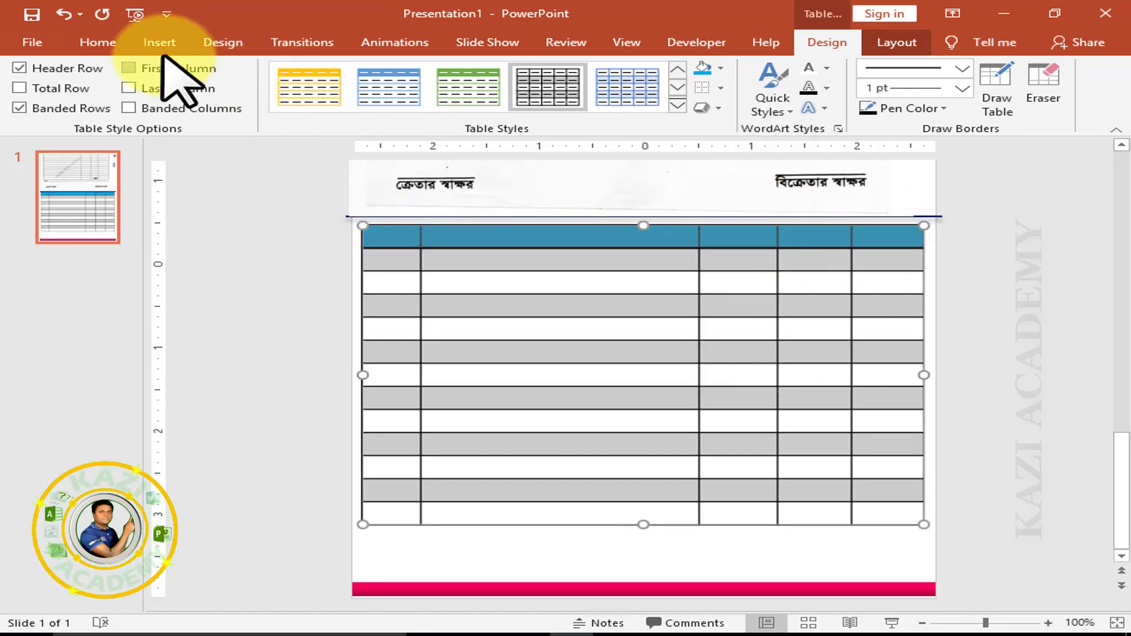
pyautogui.click(109, 44)
pyautogui.click(302, 75)
# Step: Set the header font to SutonnyMJ and enter centred titles ক্রমিক নং, বিবরণ, পরিমান, দর, টাকা
pyautogui.click(262, 177)
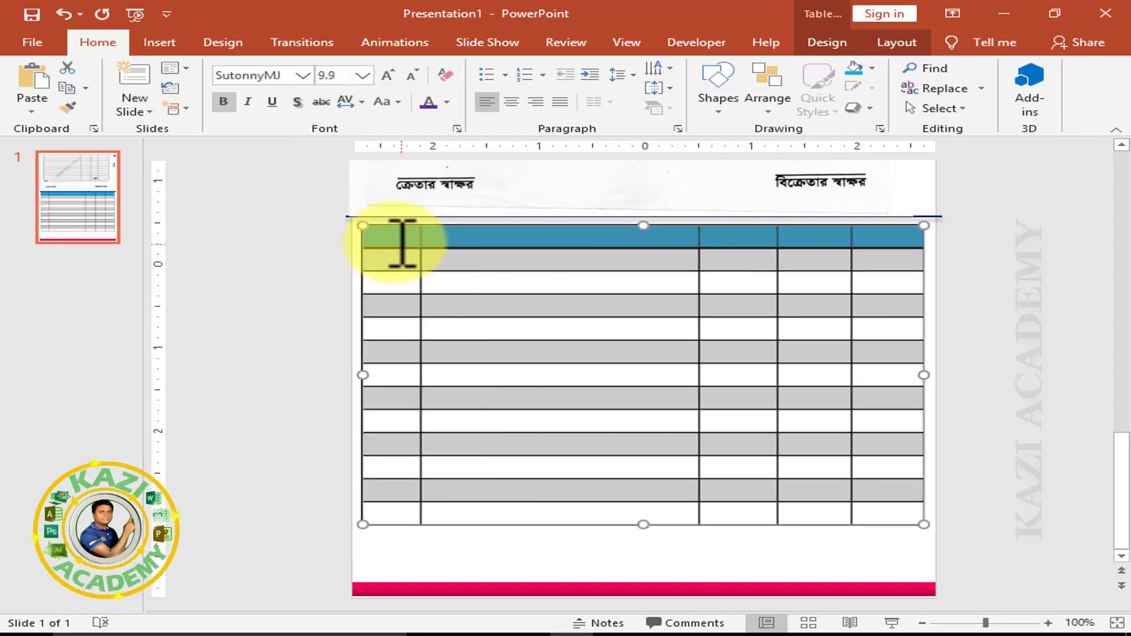
pyautogui.click(401, 244)
pyautogui.write('ক্রমিক')
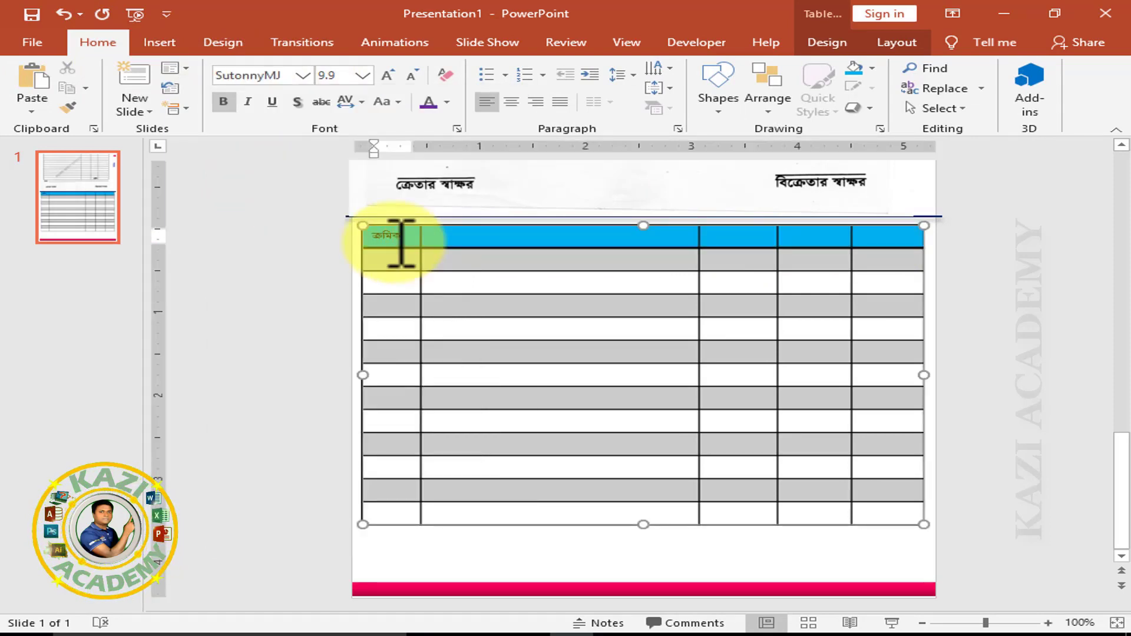
pyautogui.write(' নং')
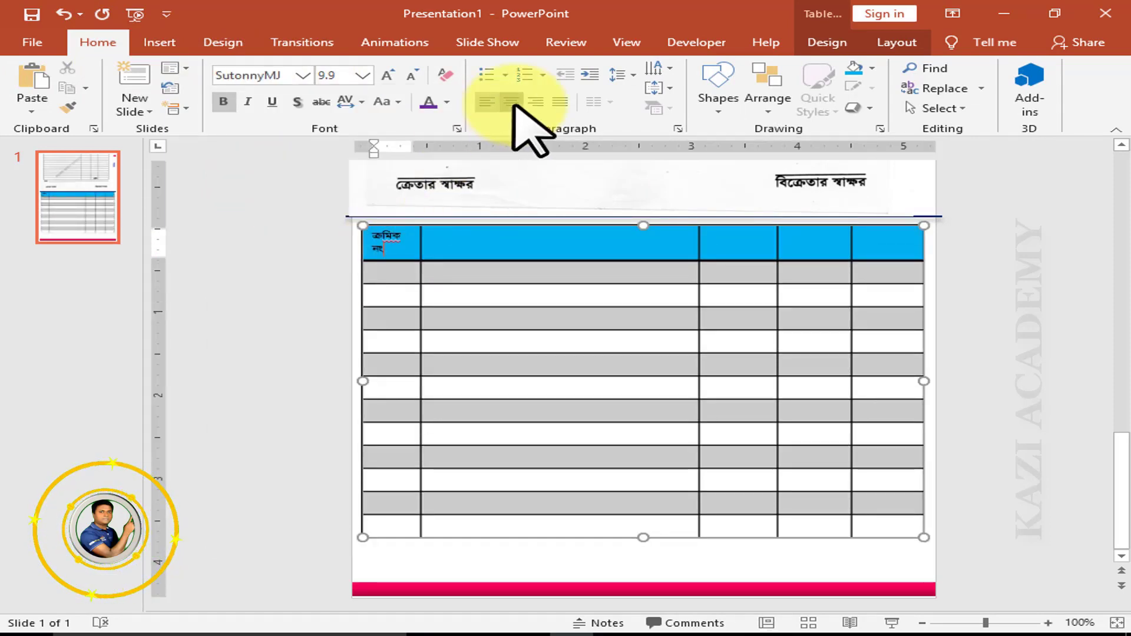
pyautogui.click(511, 102)
pyautogui.click(481, 242)
pyautogui.write('বিবরণ')
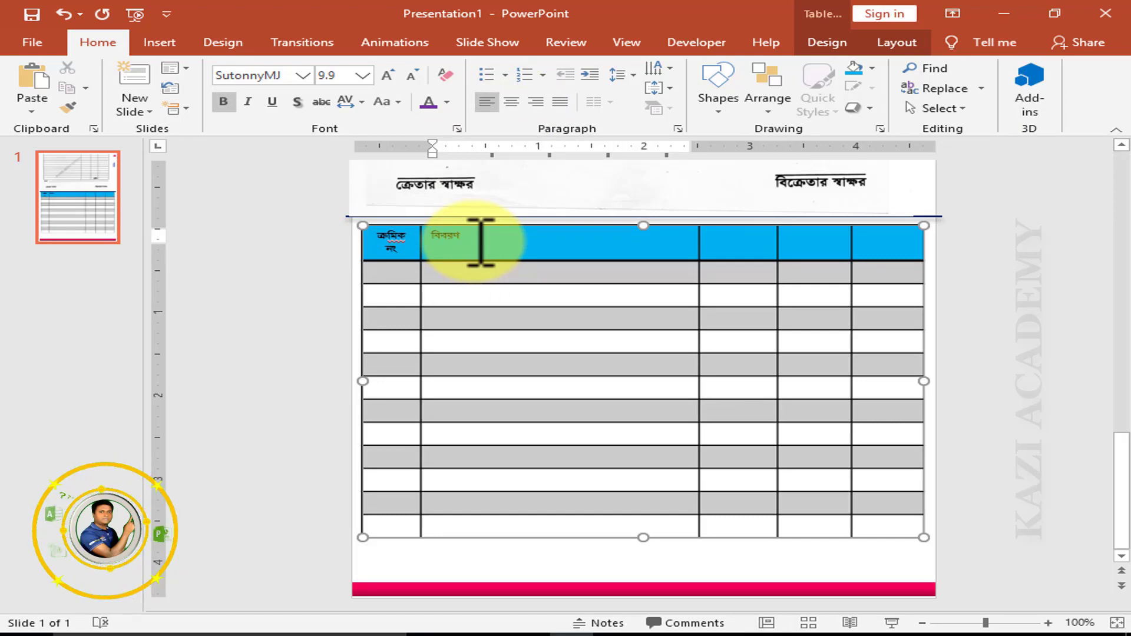
pyautogui.press('Tab')
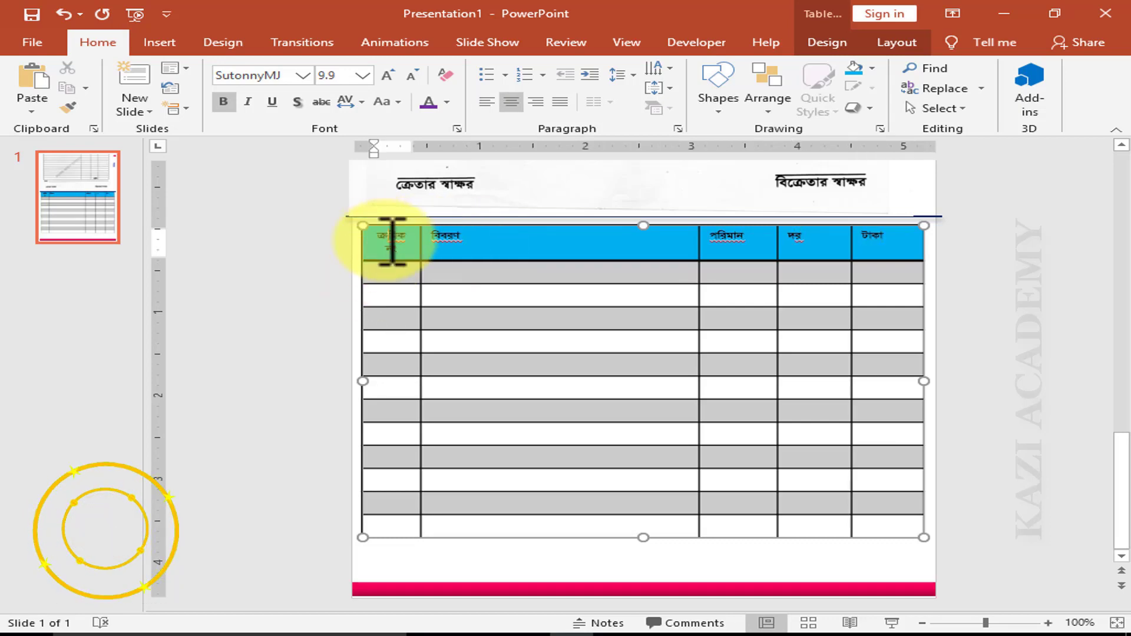
# Step: Make the header titles white and enlarge them to 14 pt
pyautogui.moveTo(392, 240); pyautogui.dragTo(884, 244)
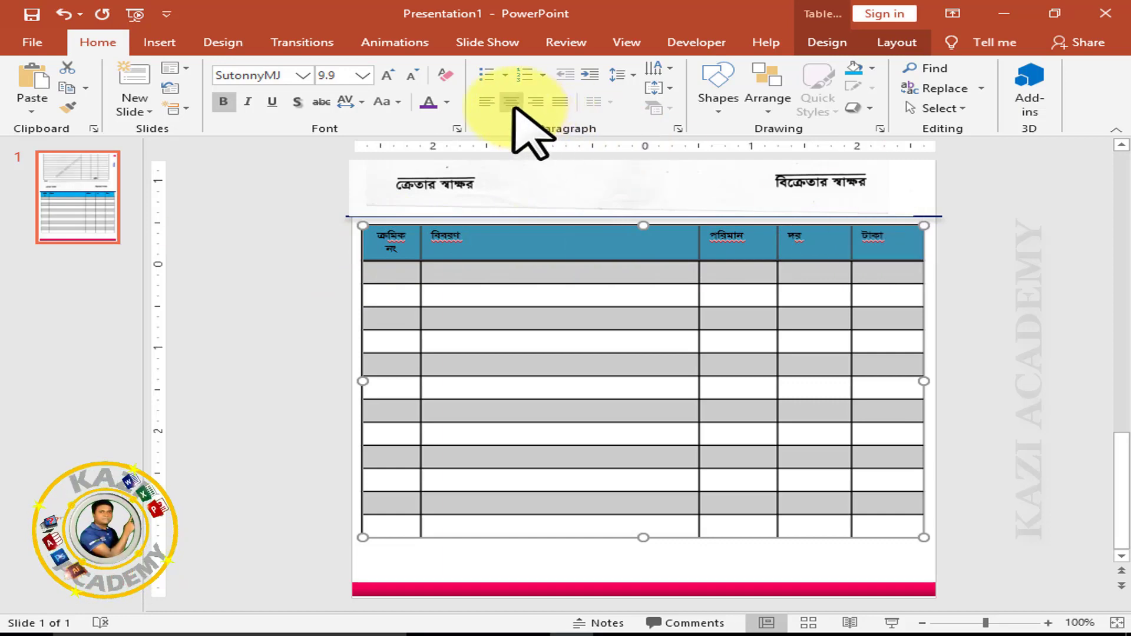
pyautogui.click(446, 102)
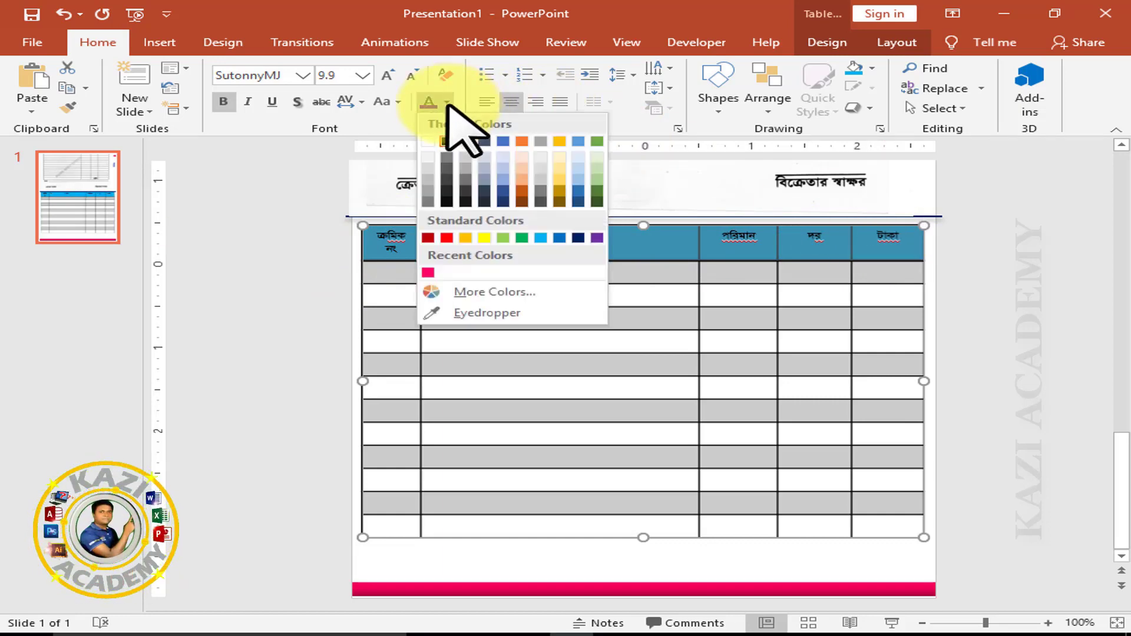
pyautogui.click(430, 144)
pyautogui.click(387, 75)
pyautogui.click(386, 75)
pyautogui.click(387, 76)
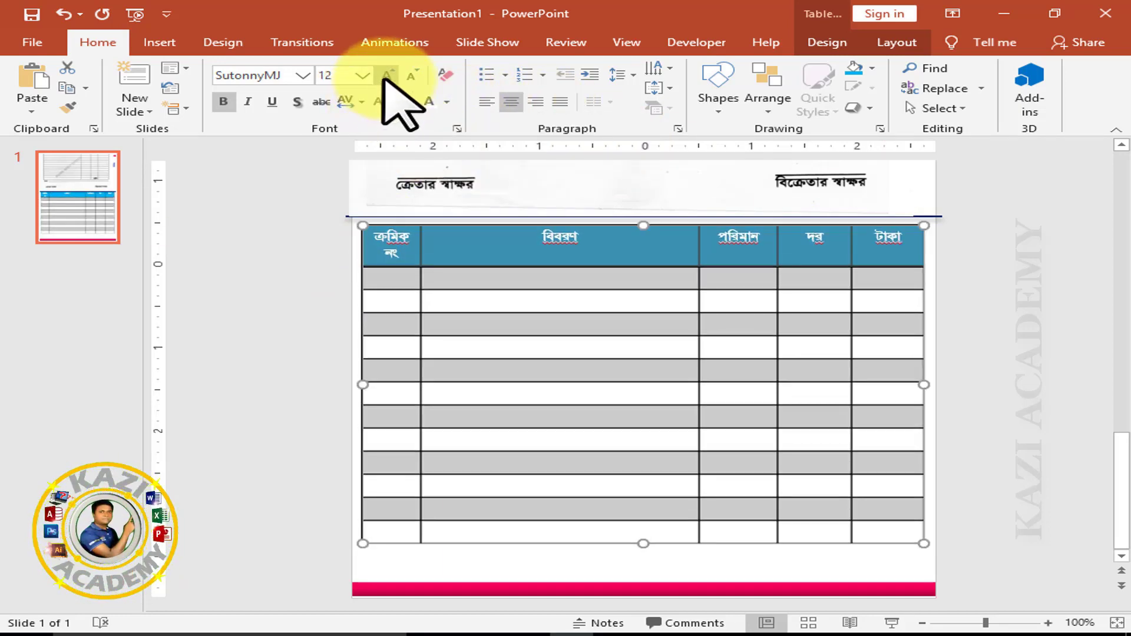
pyautogui.click(387, 76)
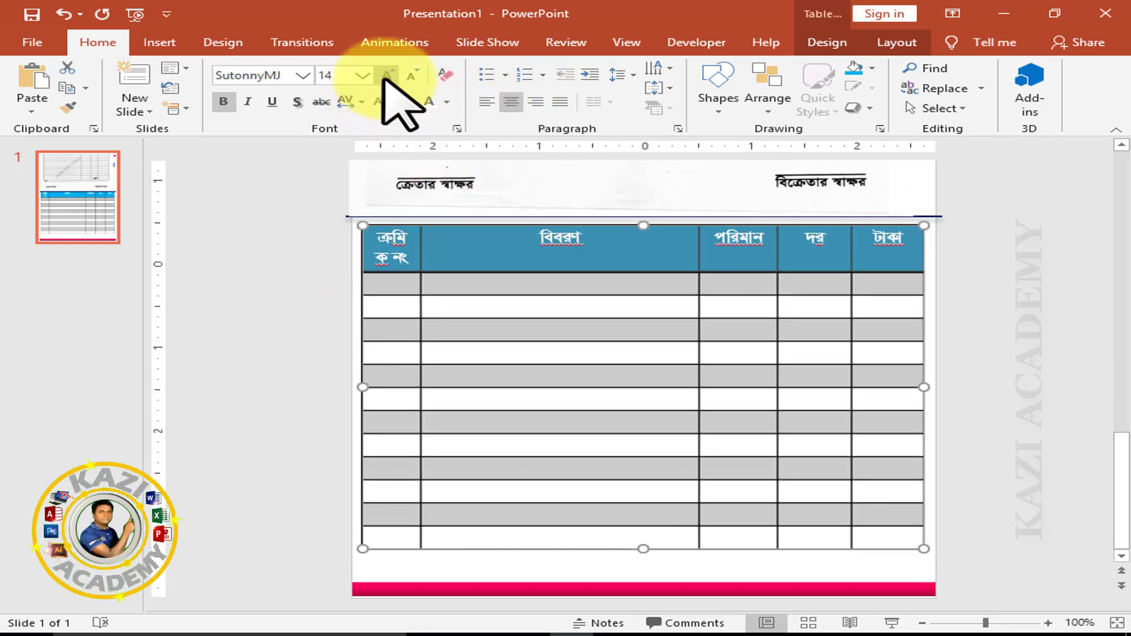
pyautogui.click(897, 44)
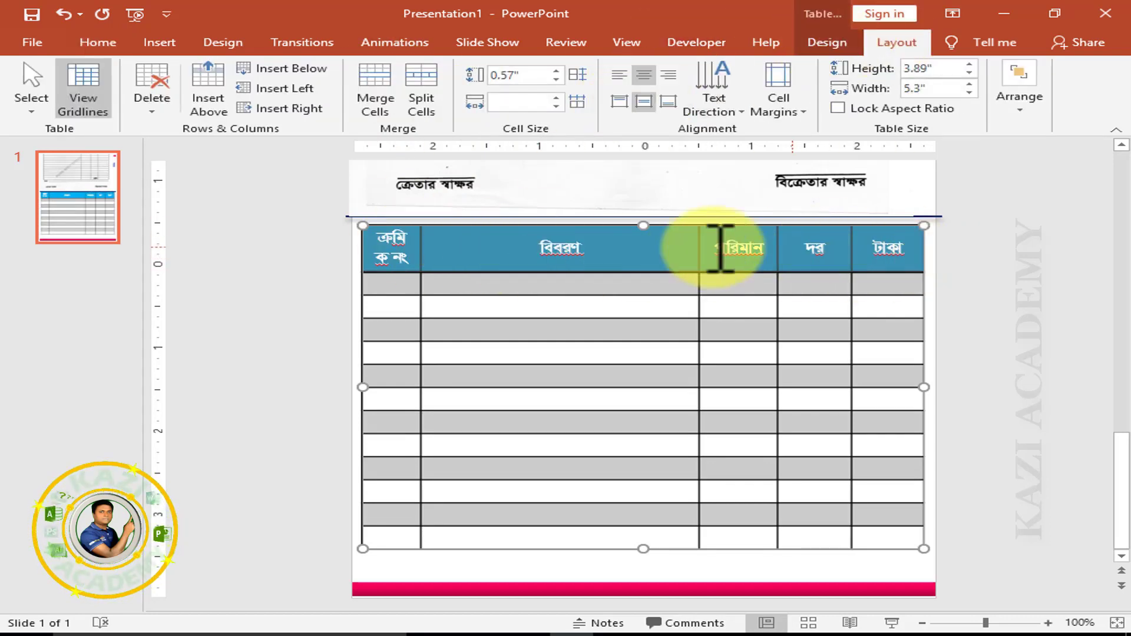
pyautogui.click(401, 283)
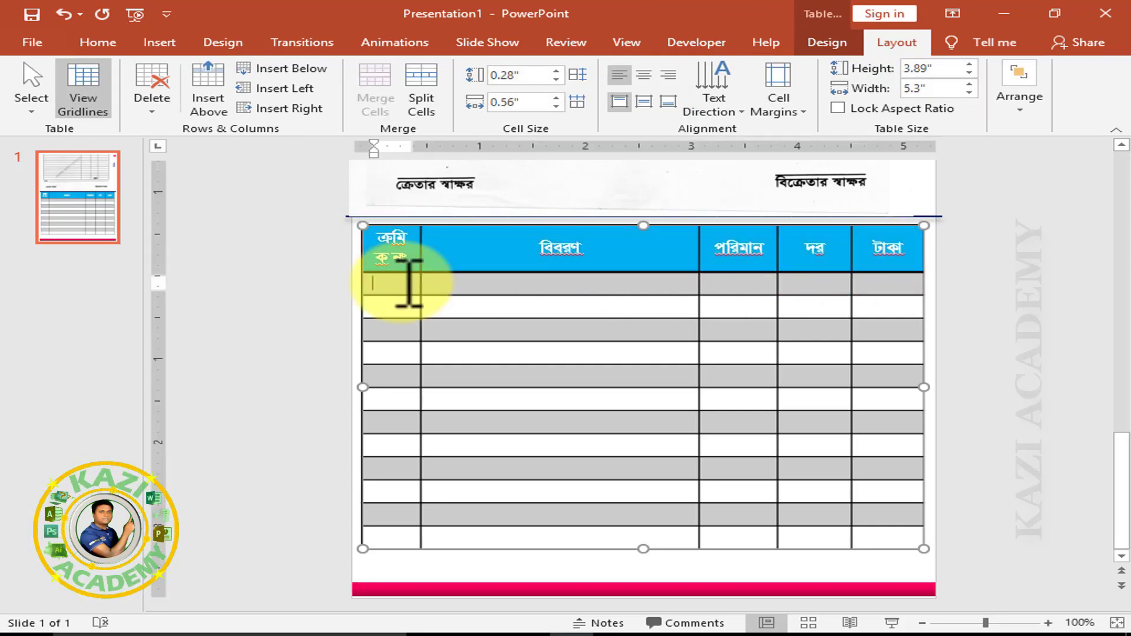
# Step: Erase the bottom row's dividers to merge its first four cells
pyautogui.click(567, 492)
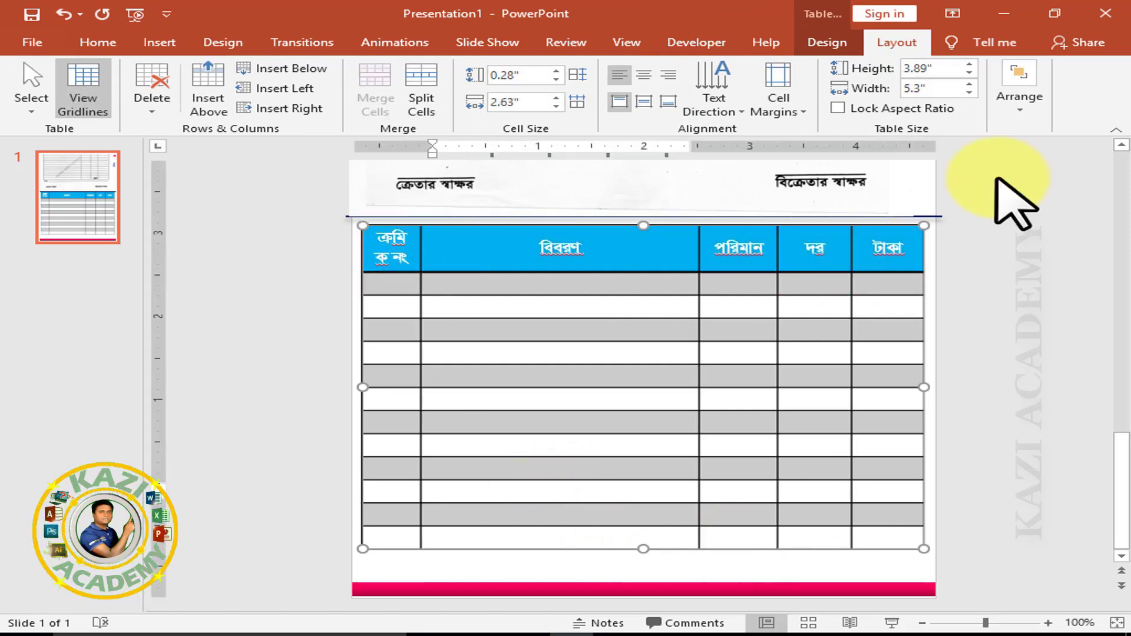
pyautogui.click(830, 42)
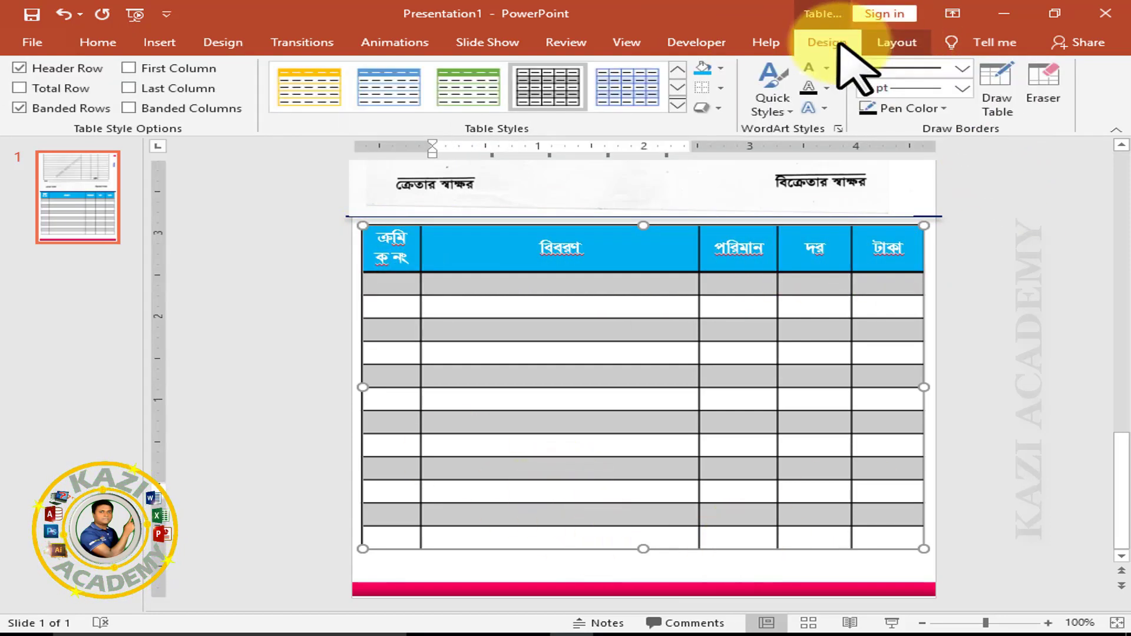
pyautogui.click(1045, 88)
pyautogui.moveTo(705, 541)
pyautogui.mouseDown()
pyautogui.moveTo(776, 541)
pyautogui.moveTo(403, 537)
pyautogui.mouseUp()
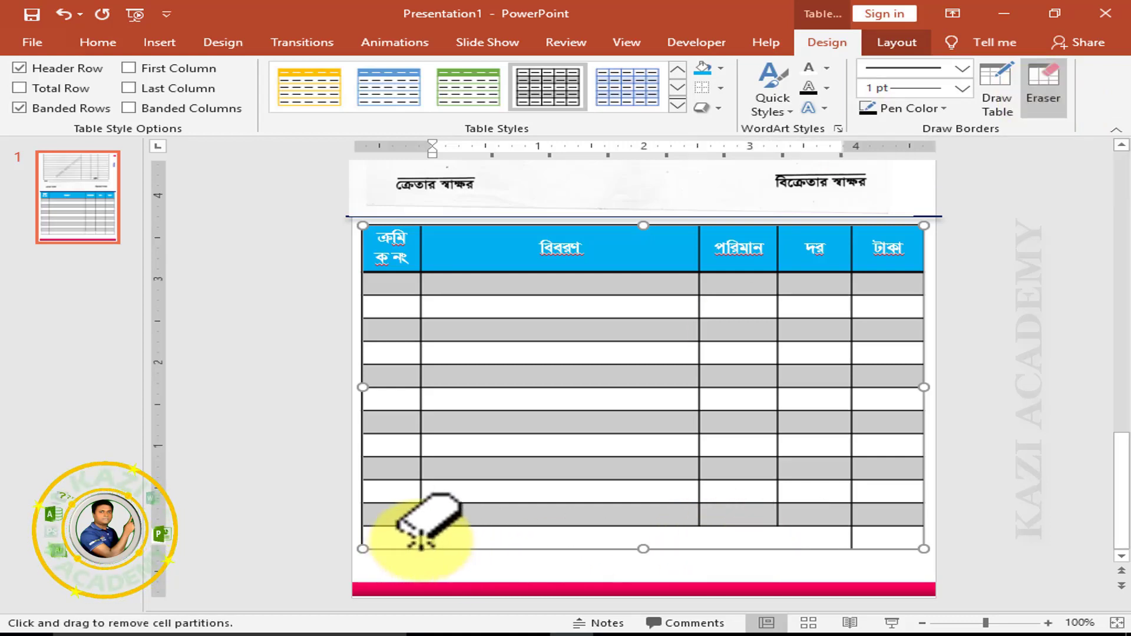
pyautogui.click(1043, 88)
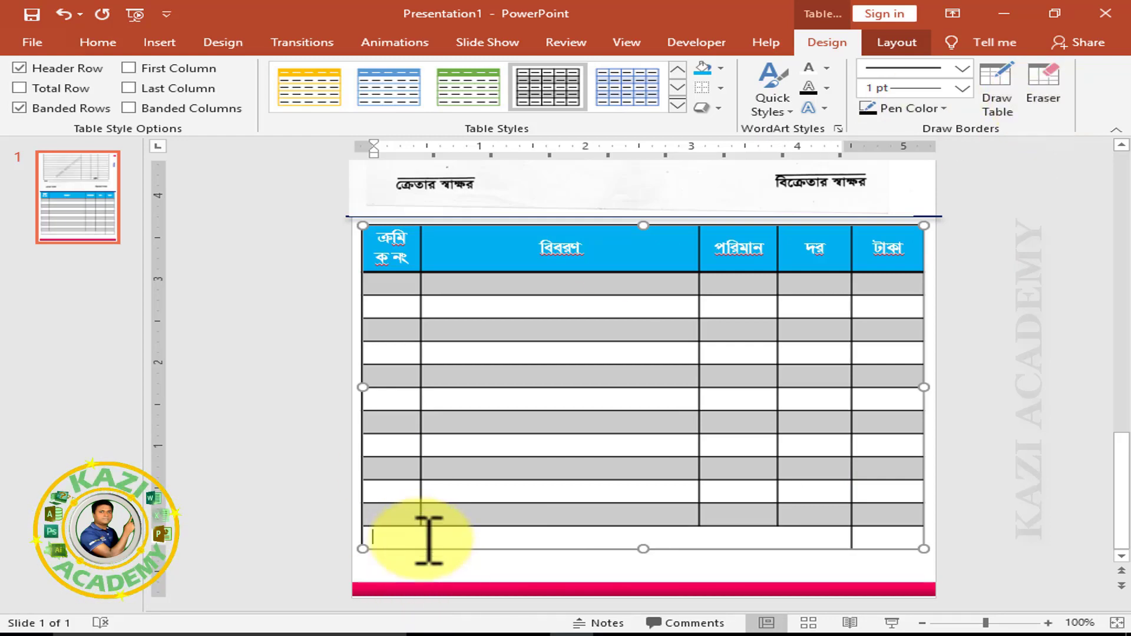
# Step: Label the merged cell মোট টাকাঃ in SutonnyMJ, right-aligned
pyautogui.click(97, 41)
pyautogui.click(303, 75)
pyautogui.write('মোট টাকাঃ')
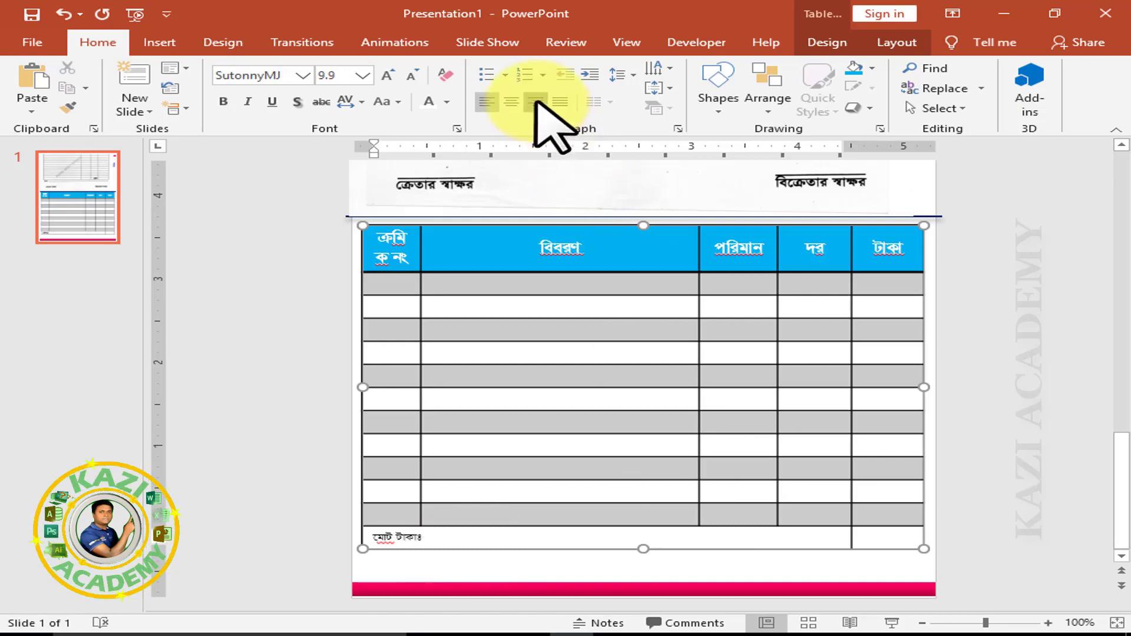
pyautogui.click(882, 539)
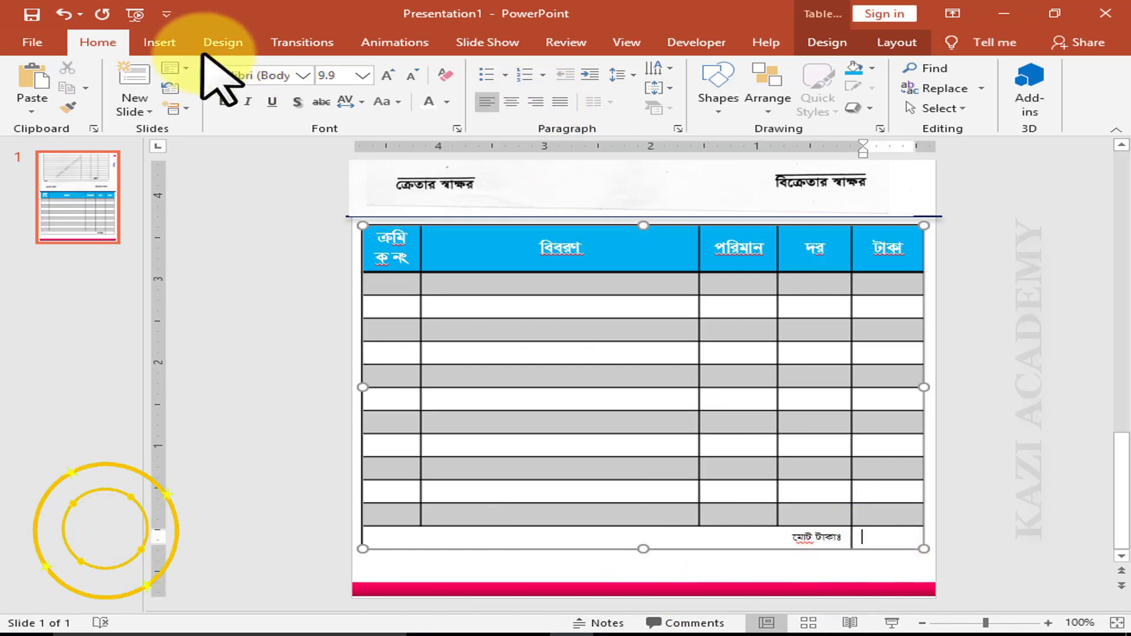
pyautogui.click(160, 43)
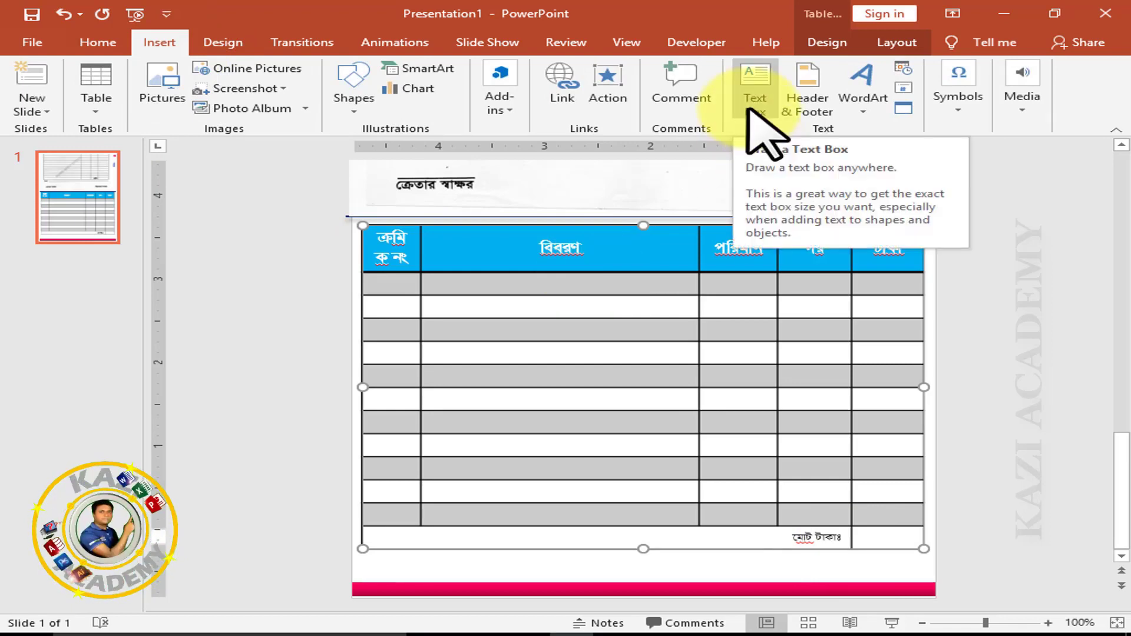
# Step: Draw a wide text box beneath the item table and set its font to SutonnyMJ
pyautogui.click(628, 553)
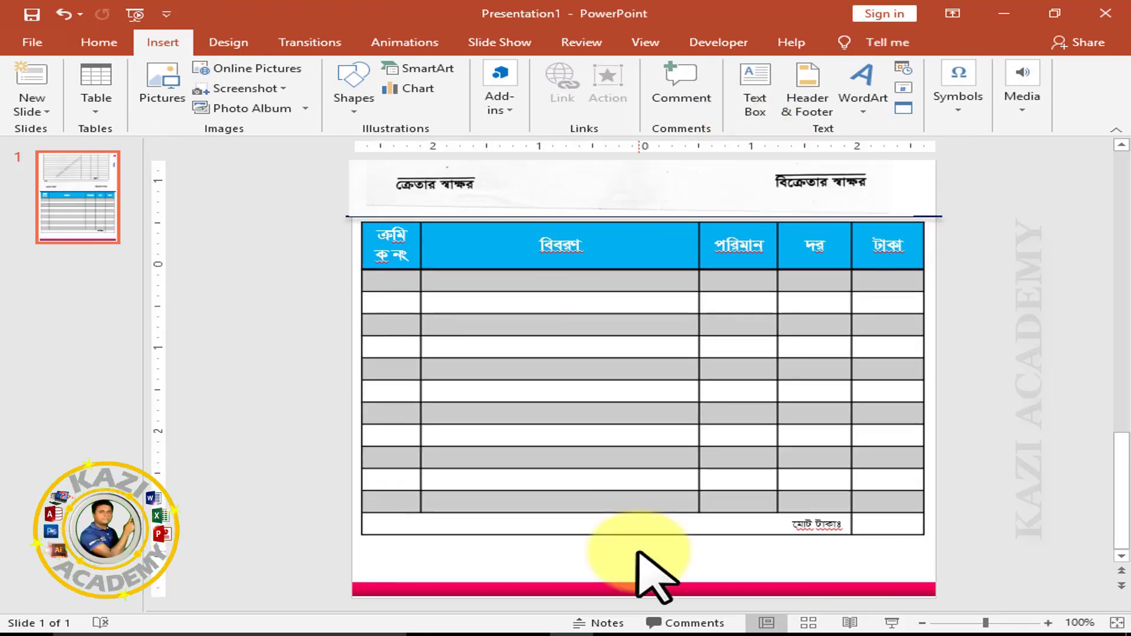
pyautogui.click(757, 106)
pyautogui.moveTo(349, 535); pyautogui.dragTo(933, 569)
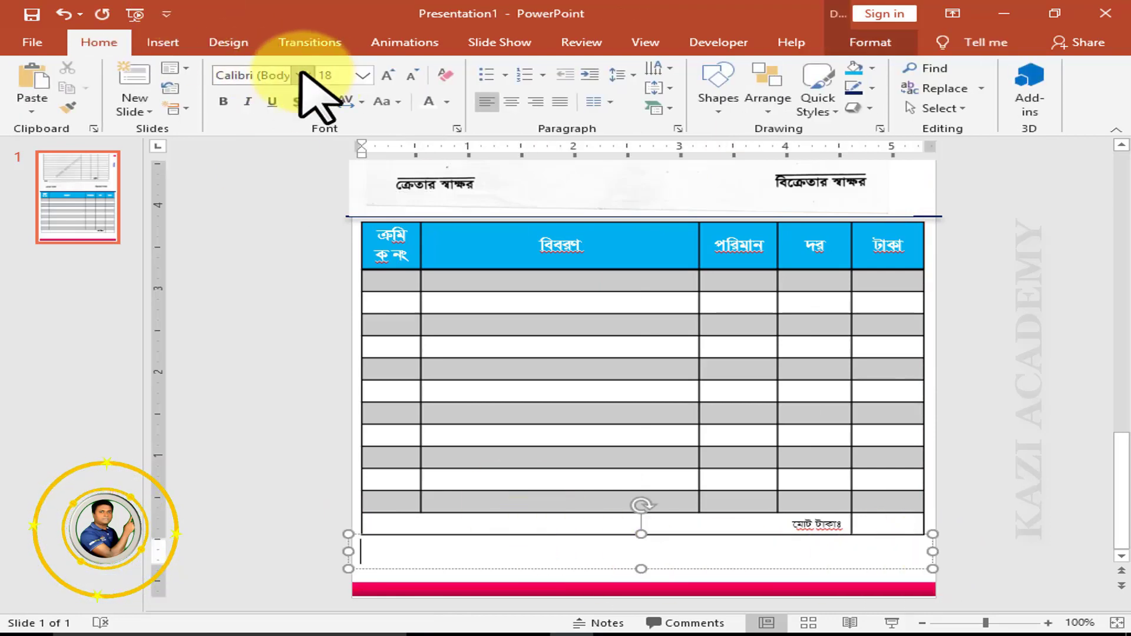
pyautogui.click(301, 74)
pyautogui.click(265, 178)
pyautogui.write('কথায়ঃ')
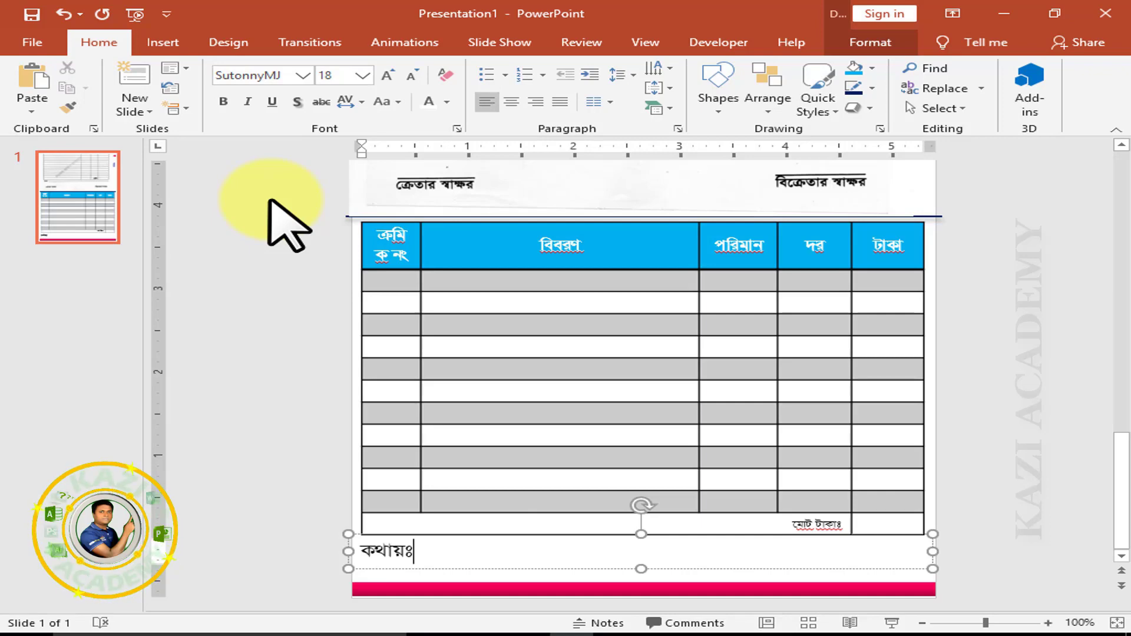
# Step: Reduce the কথায়ঃ in-words line from 18 to 12 point and deselect the box
pyautogui.hotkey('ctrl', 'a')
pyautogui.click(413, 75)
pyautogui.click(412, 75)
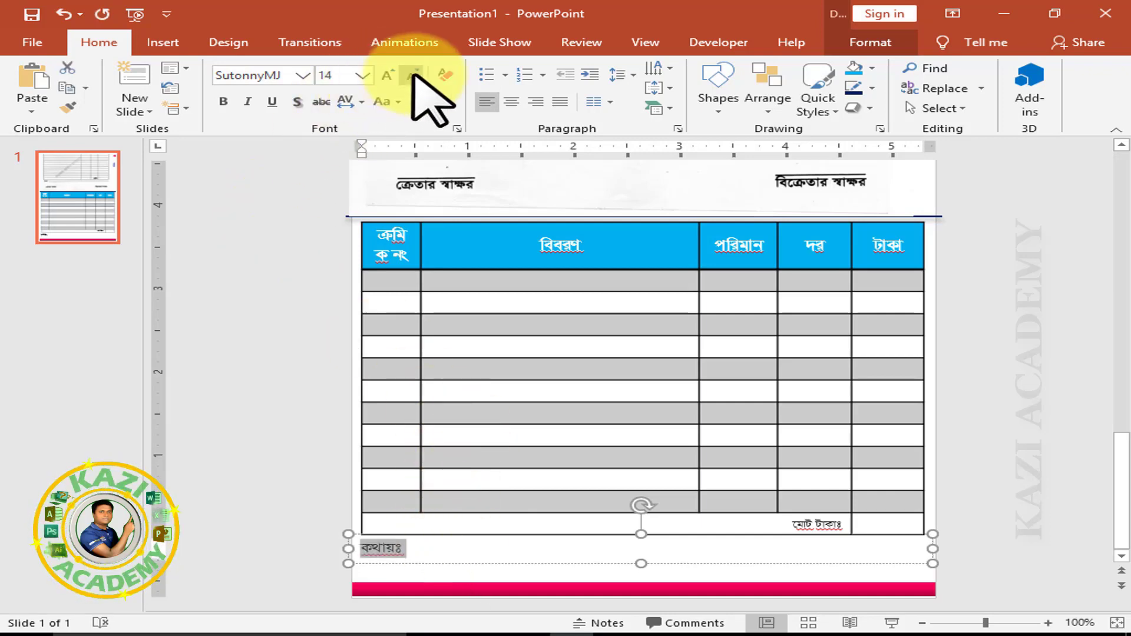
pyautogui.click(413, 76)
pyautogui.click(385, 559)
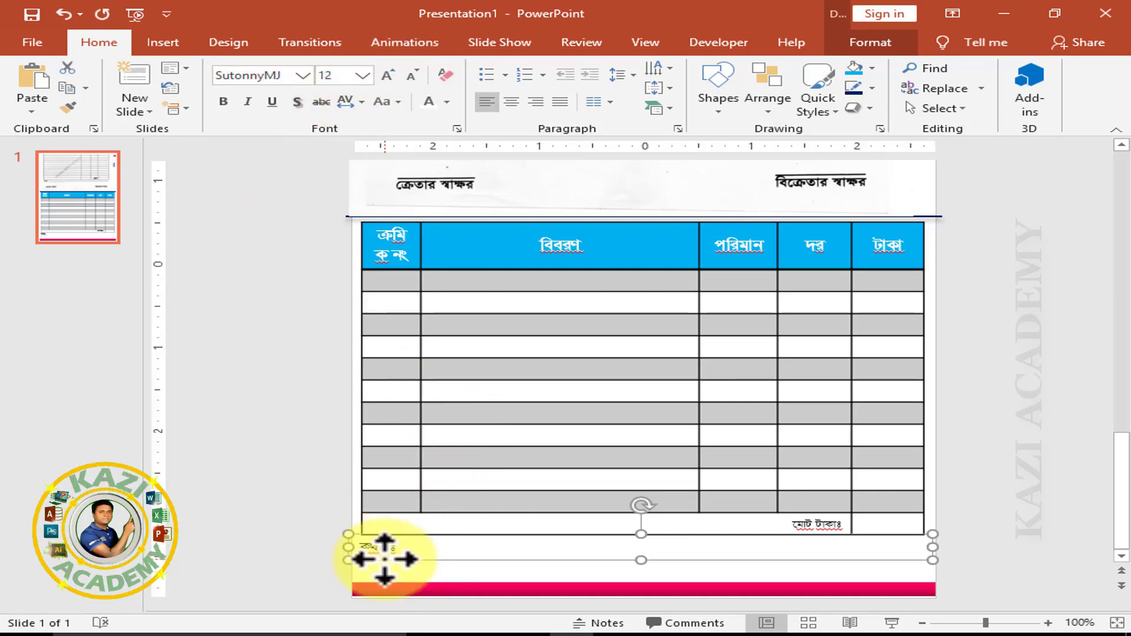
pyautogui.click(1028, 576)
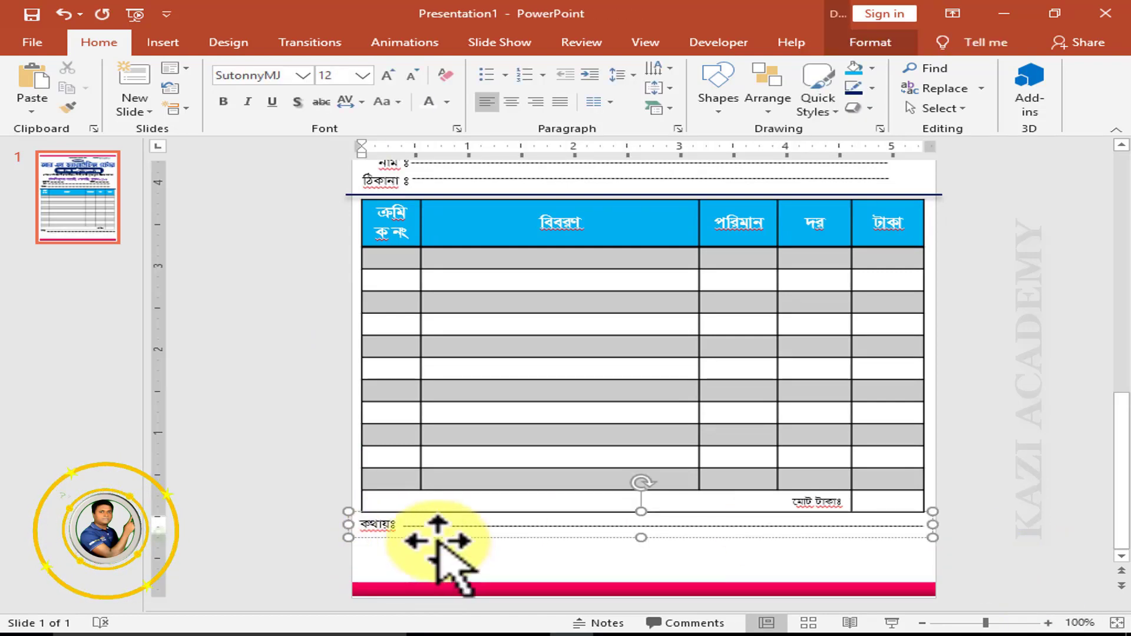
# Step: Copy the কথায়ঃ line further down and begin retyping it as the signature captions
pyautogui.keyDown('ctrl'); pyautogui.moveTo(442, 534); pyautogui.dragTo(441, 584); pyautogui.keyUp('ctrl')
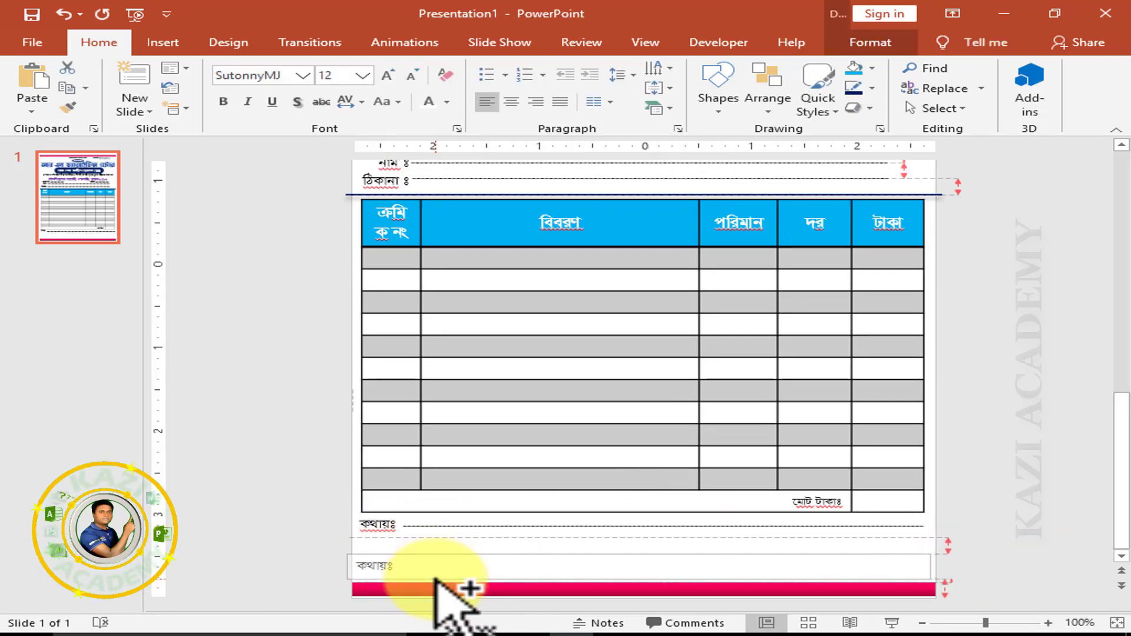
pyautogui.doubleClick(392, 566)
pyautogui.write('ক্রেতার স্বাক্ষর বিক্রেতার স্বাক্ষর')
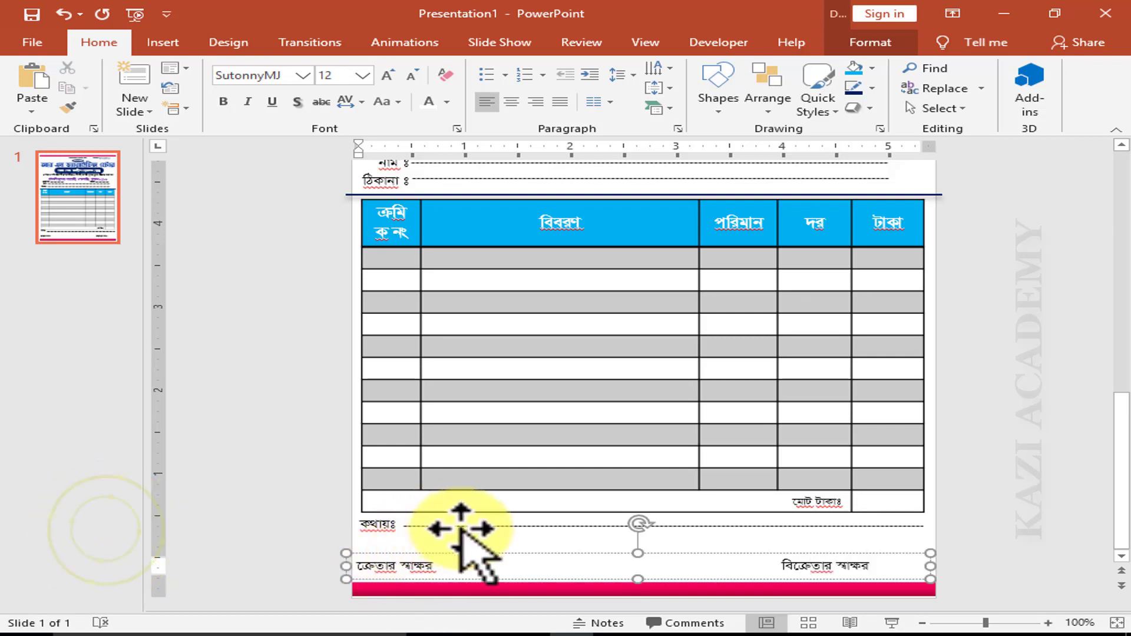
# Step: Copy the dashed line down above the buyer's caption and shorten it to fit
pyautogui.click(452, 525)
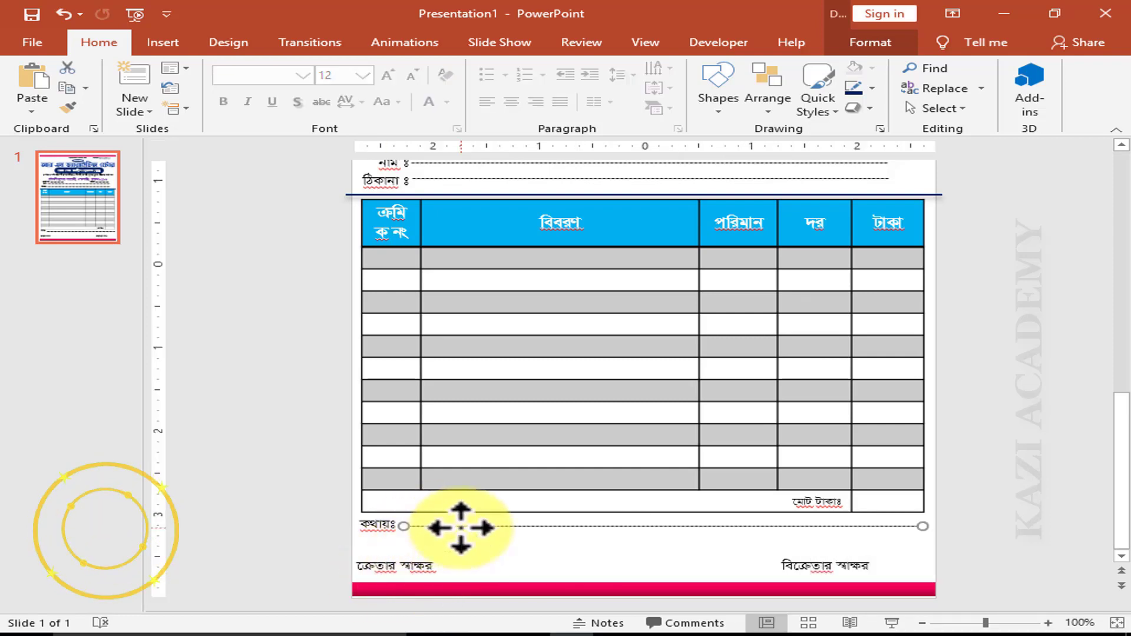
pyautogui.moveTo(454, 525); pyautogui.dragTo(453, 553)
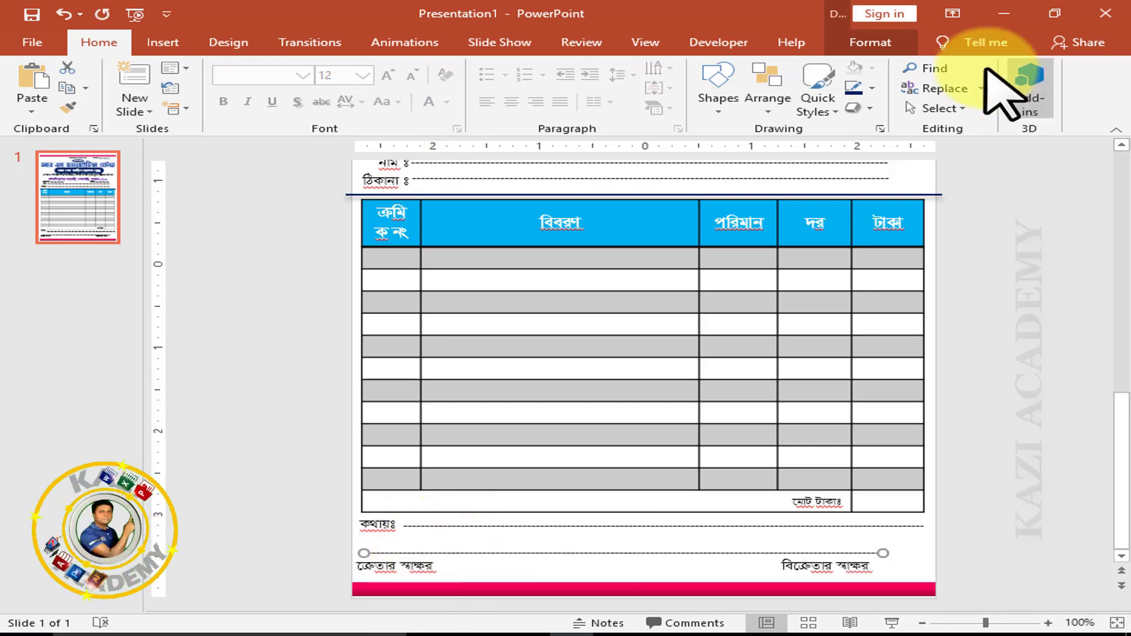
pyautogui.click(962, 107)
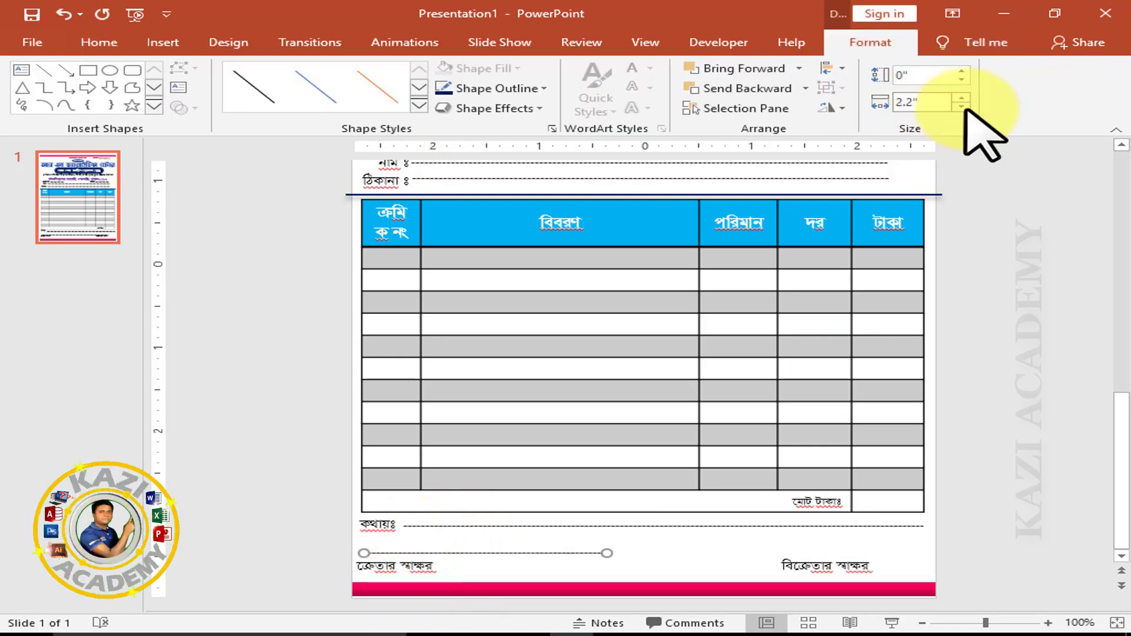
pyautogui.click(961, 106)
# Step: Remove extra spaces so the seller's caption shifts left under the signature lines
pyautogui.click(429, 567)
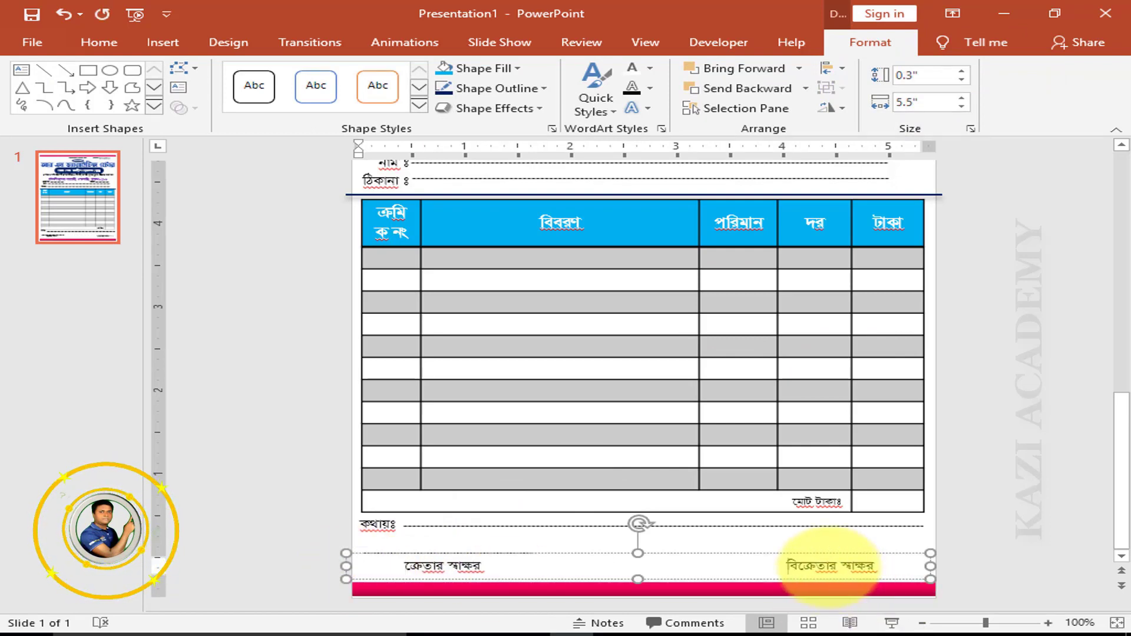
pyautogui.press('BackSpace')
pyautogui.press('BackSpace')
pyautogui.click(406, 567)
pyautogui.click(439, 552)
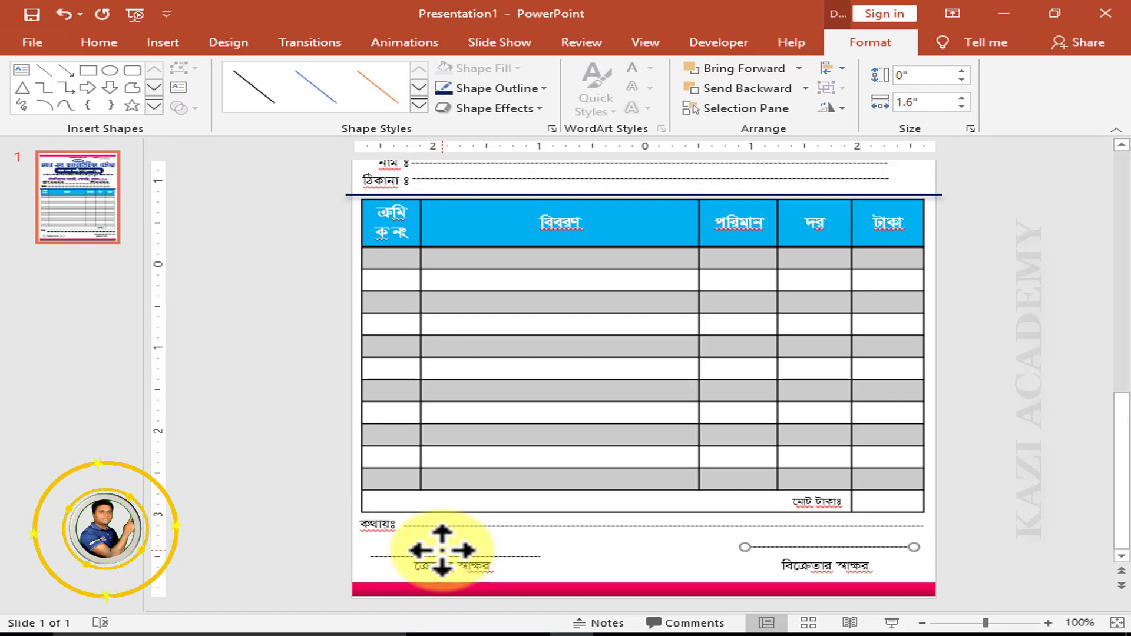
# Step: Check the whole memo page, then play it as a full-screen slide show
pyautogui.click(967, 526)
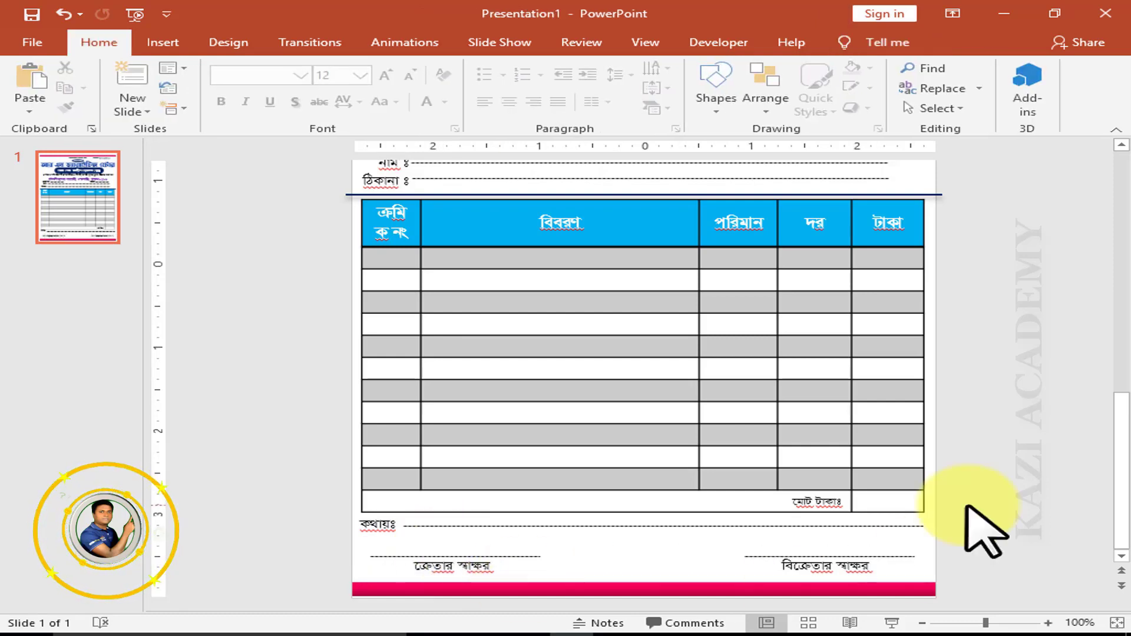
pyautogui.keyDown('ctrl'); pyautogui.scroll(-5, 968, 525); pyautogui.keyUp('ctrl')
pyautogui.keyDown('ctrl'); pyautogui.scroll(2, 967, 512); pyautogui.keyUp('ctrl')
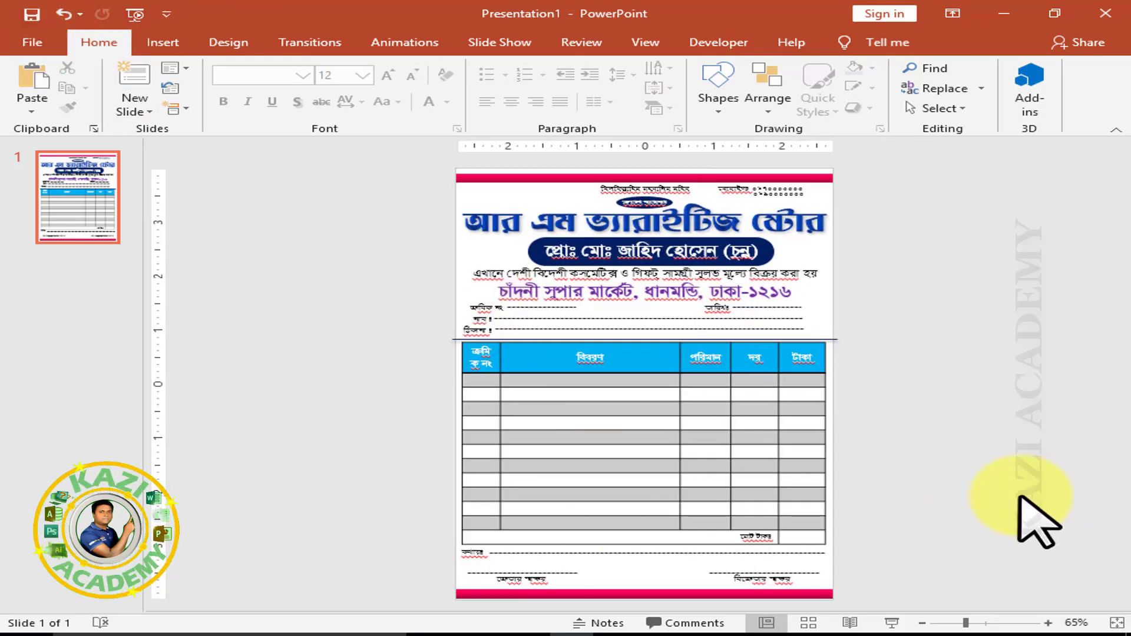
pyautogui.keyDown('ctrl'); pyautogui.scroll(10, 1016, 495); pyautogui.keyUp('ctrl')
pyautogui.keyDown('ctrl'); pyautogui.scroll(-6, 1017, 495); pyautogui.keyUp('ctrl')
pyautogui.keyDown('ctrl'); pyautogui.scroll(-2, 1018, 496); pyautogui.keyUp('ctrl')
pyautogui.keyDown('ctrl'); pyautogui.scroll(-2, 1018, 498); pyautogui.keyUp('ctrl')
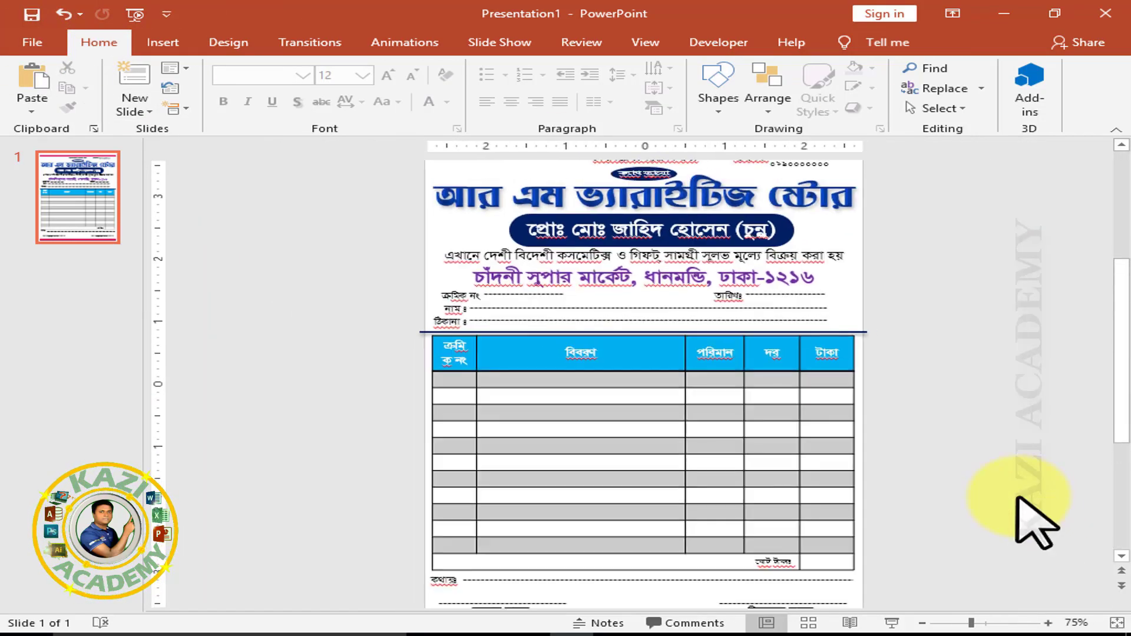
pyautogui.keyDown('ctrl'); pyautogui.scroll(-1, 1019, 500); pyautogui.keyUp('ctrl')
pyautogui.click(891, 623)
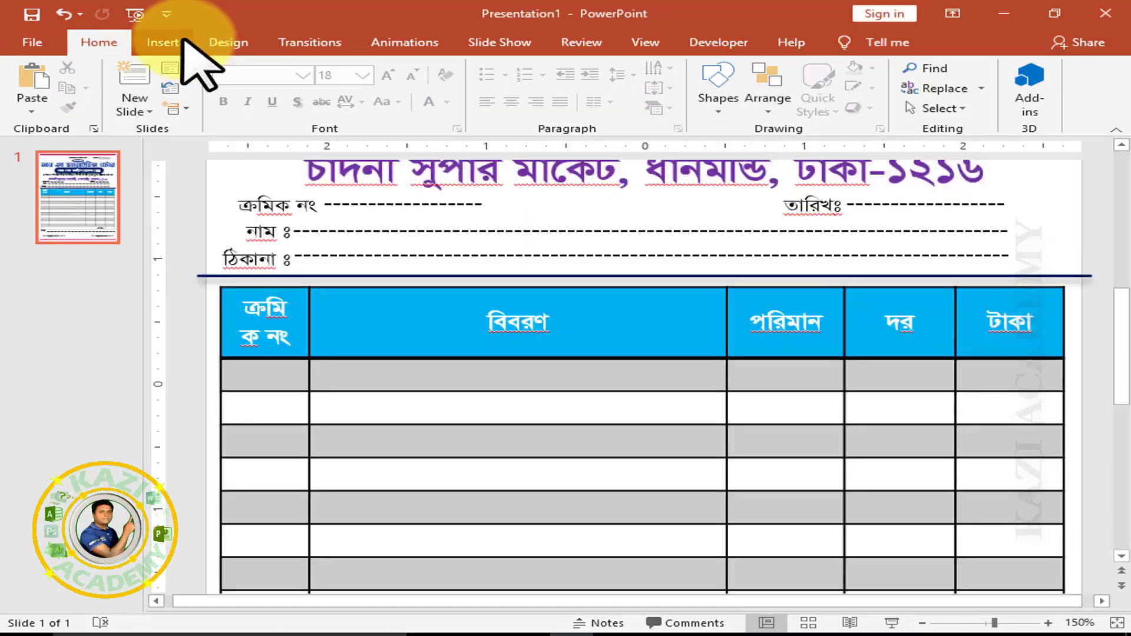
# Step: Save the memo to the Desktop as MM with PDF as the file type
pyautogui.click(32, 42)
pyautogui.click(71, 274)
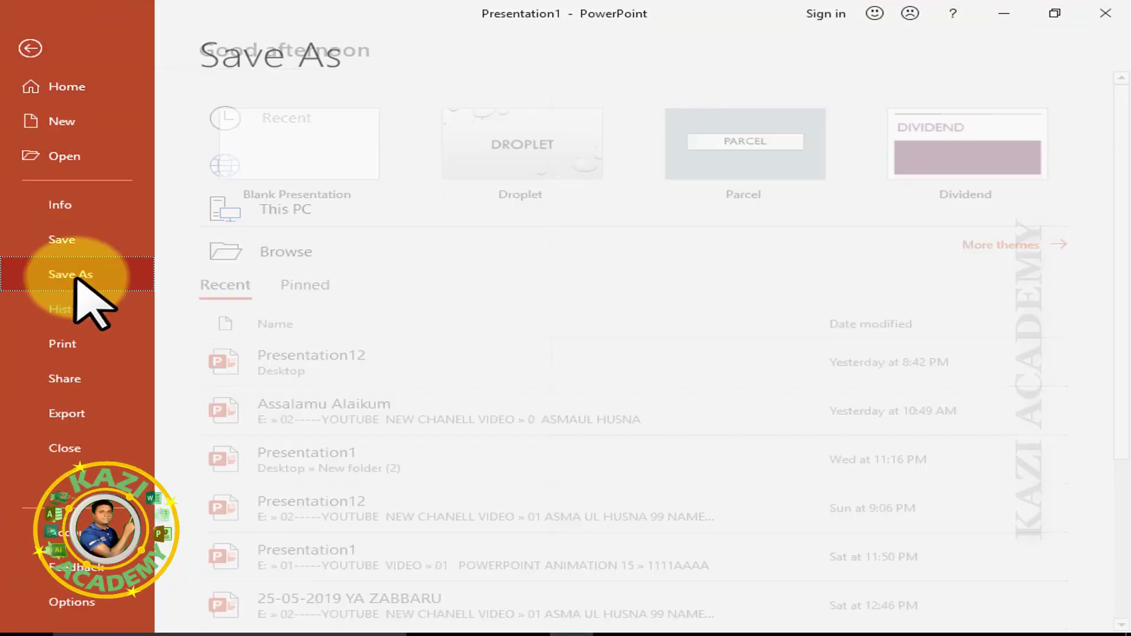
pyautogui.click(730, 200)
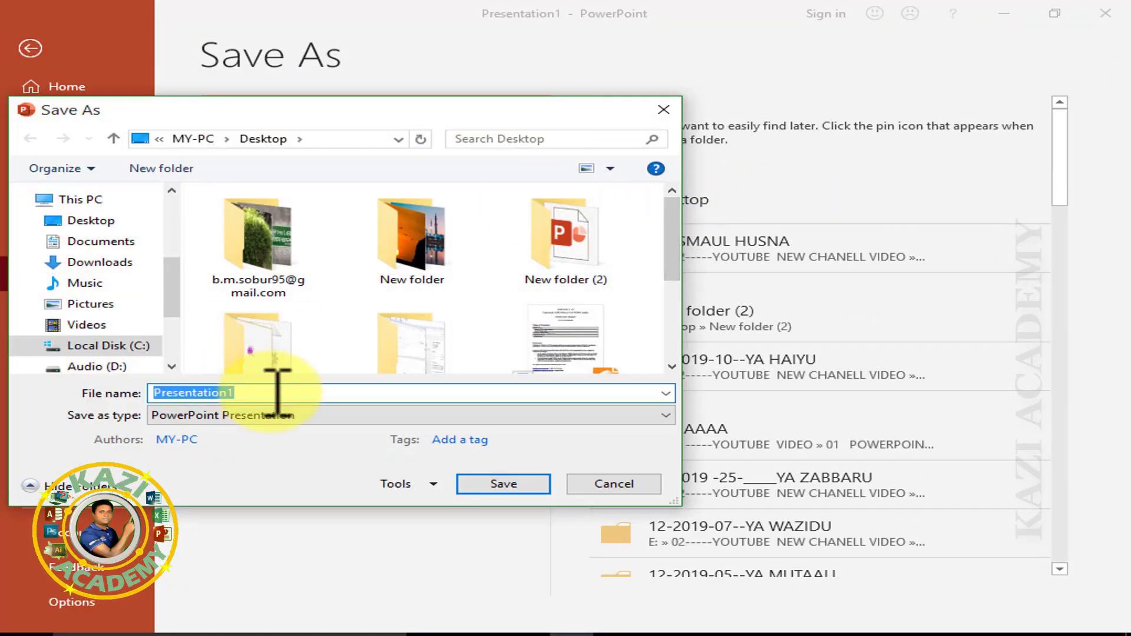
pyautogui.write('MM')
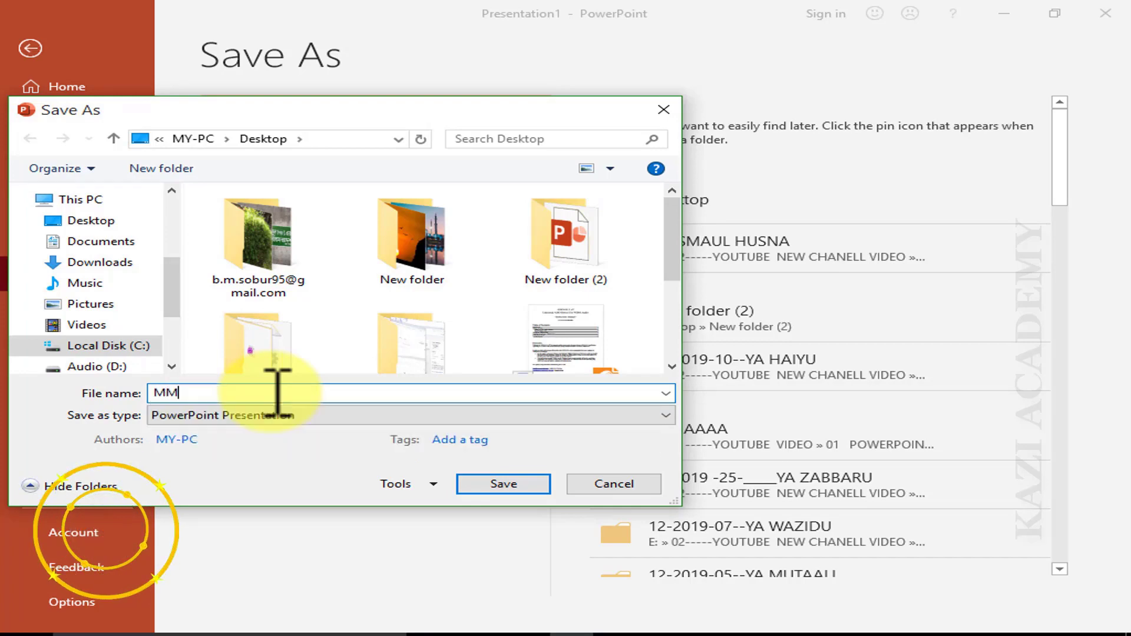
pyautogui.click(295, 416)
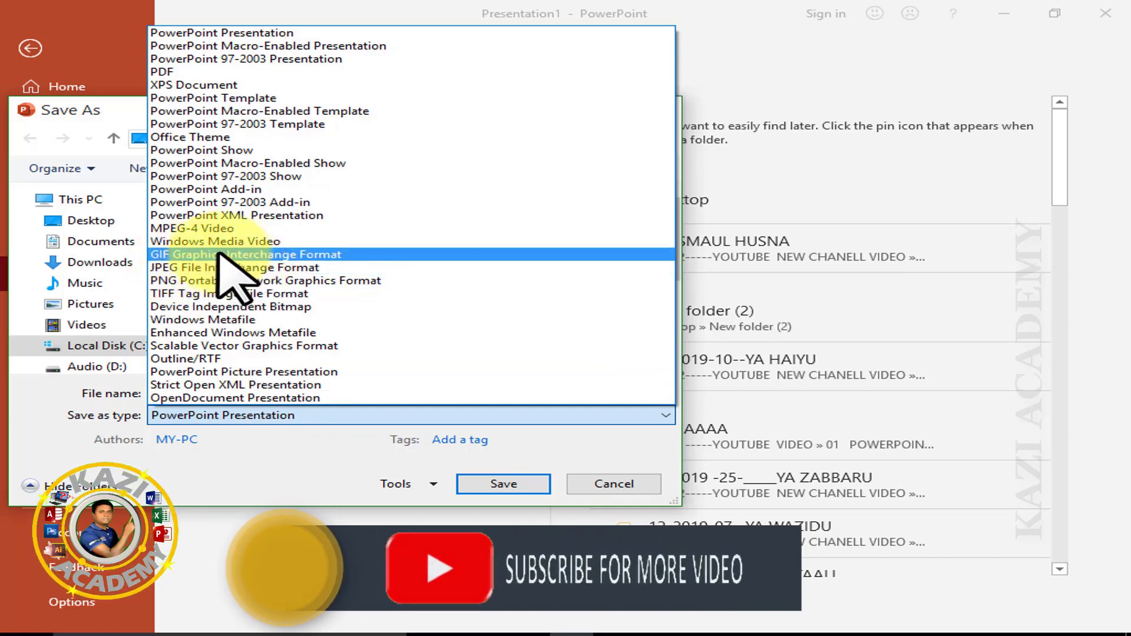
pyautogui.click(177, 71)
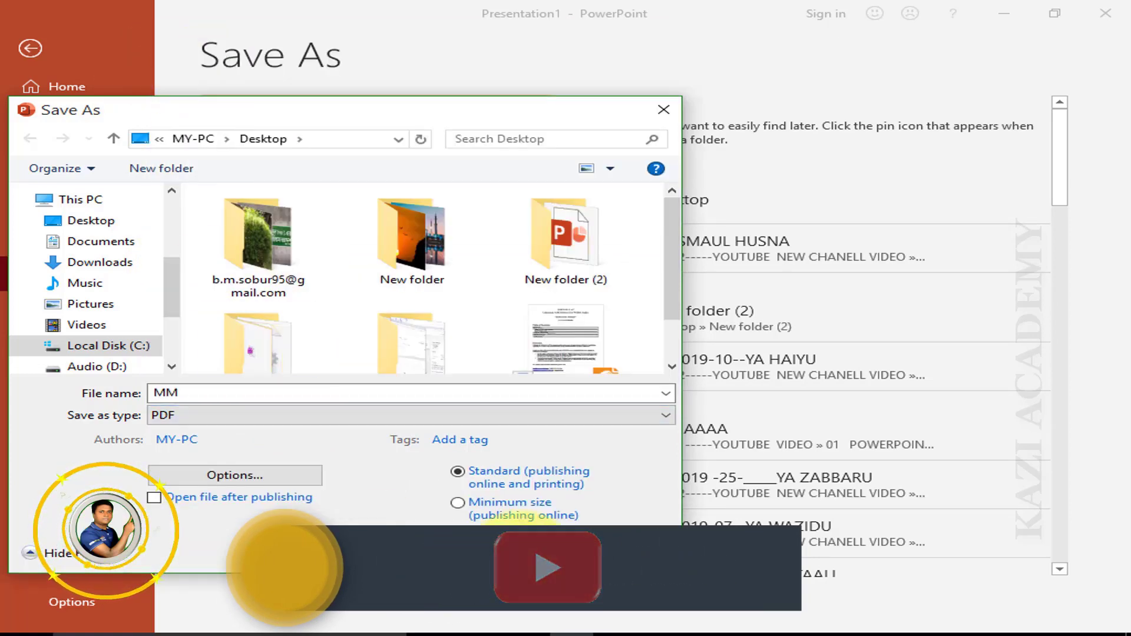
pyautogui.click(516, 549)
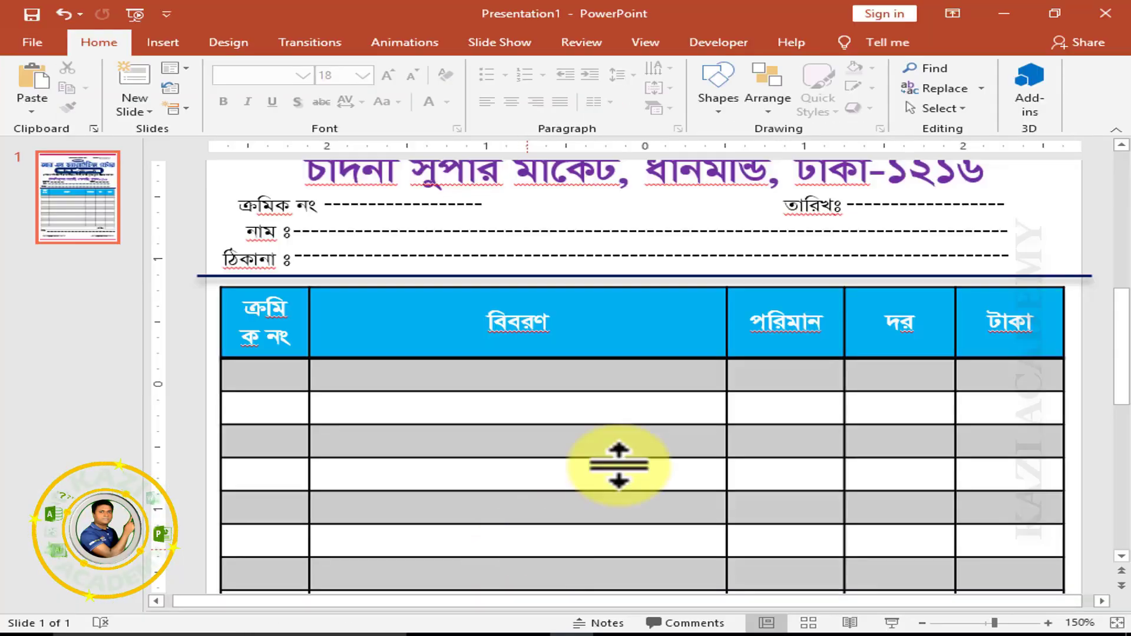
# Step: Open MM.pdf from the desktop in Foxit Reader and scroll through the exported page
pyautogui.click(1004, 13)
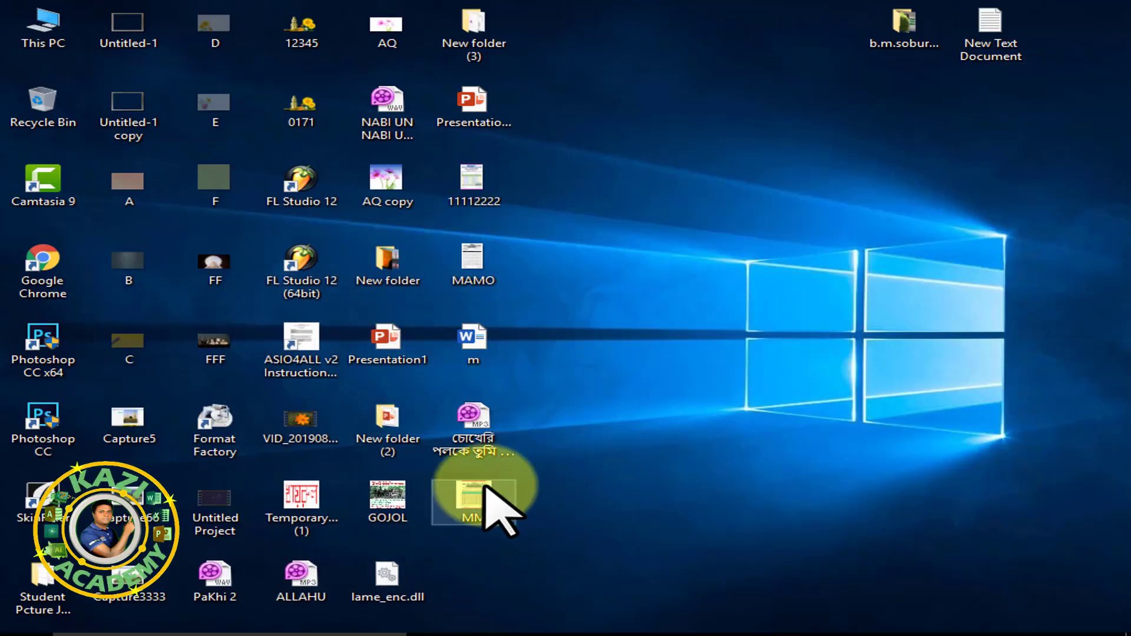
pyautogui.doubleClick(474, 498)
pyautogui.click(857, 364)
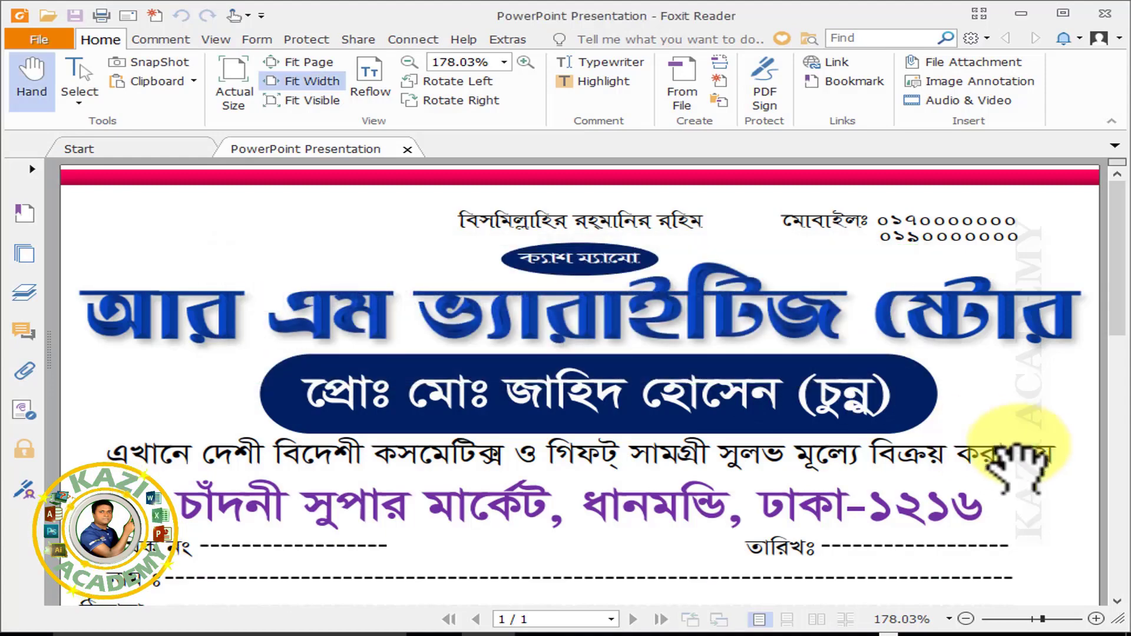
pyautogui.scroll(-1, 1010, 454)
pyautogui.scroll(-2, 1010, 454)
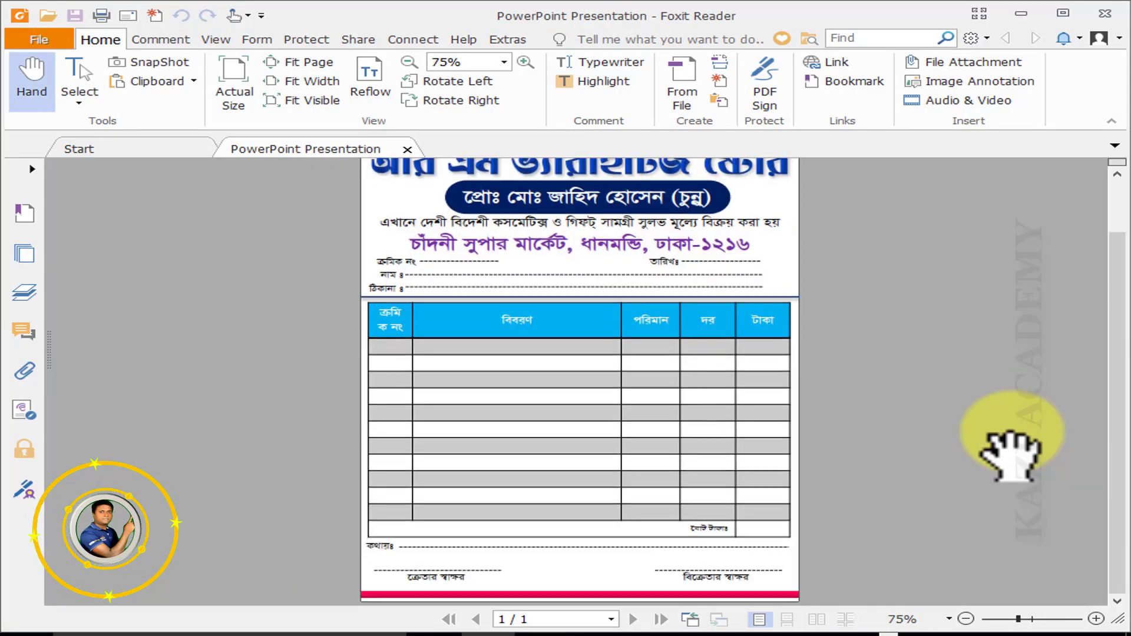
pyautogui.scroll(-1, 1011, 454)
pyautogui.scroll(-1, 1010, 453)
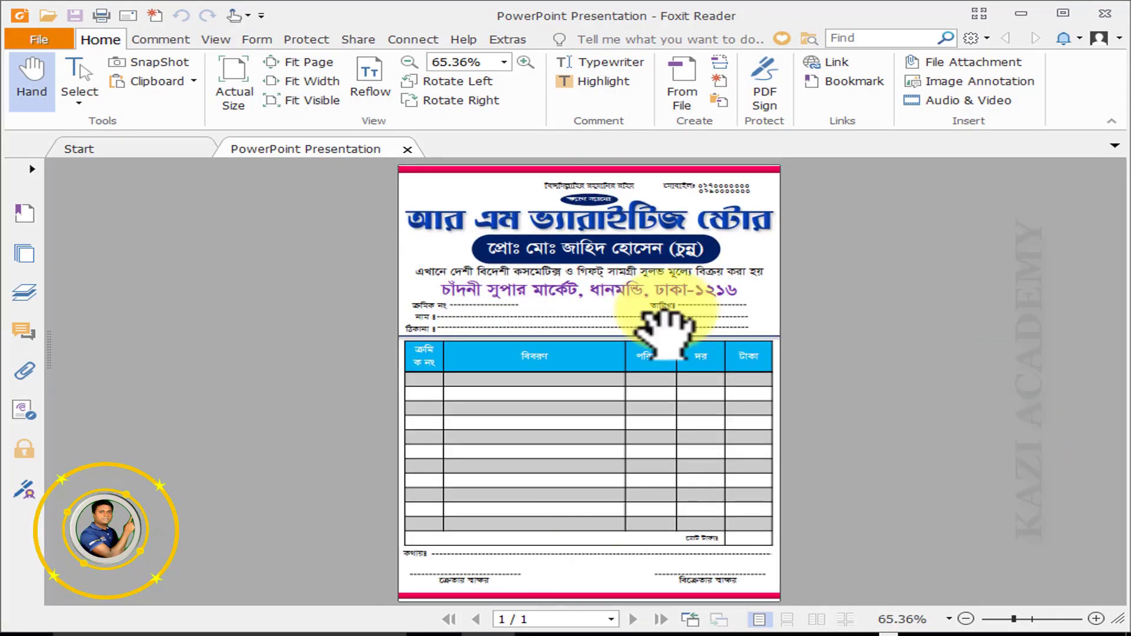
pyautogui.scroll(1, 967, 485)
pyautogui.scroll(3, 972, 505)
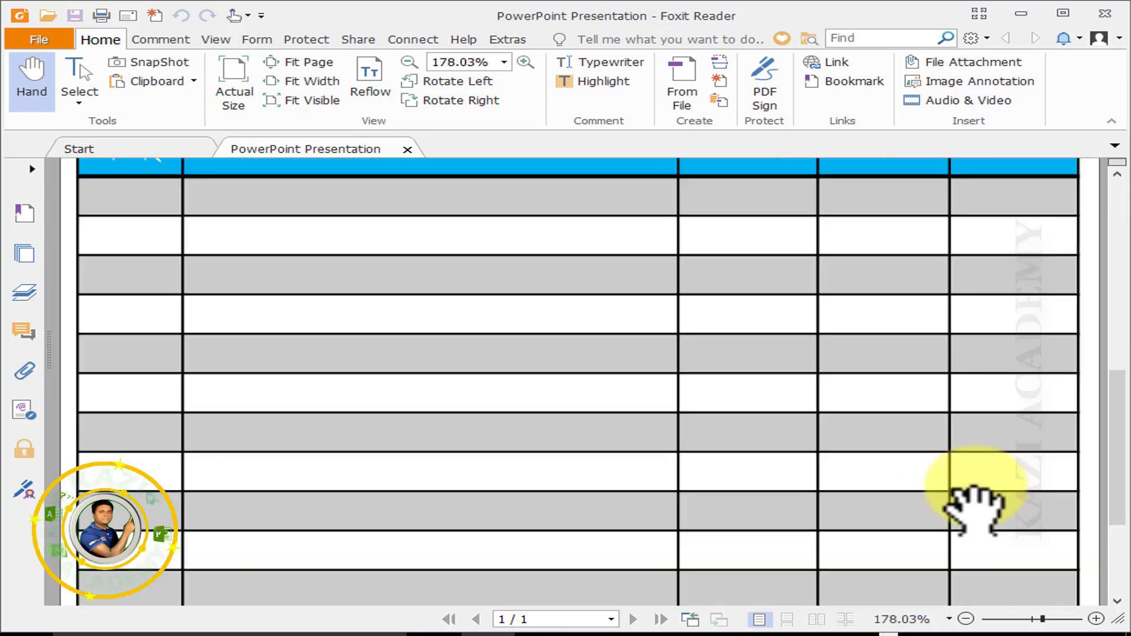
pyautogui.scroll(-1, 967, 505)
pyautogui.scroll(3, 972, 507)
pyautogui.scroll(1, 972, 507)
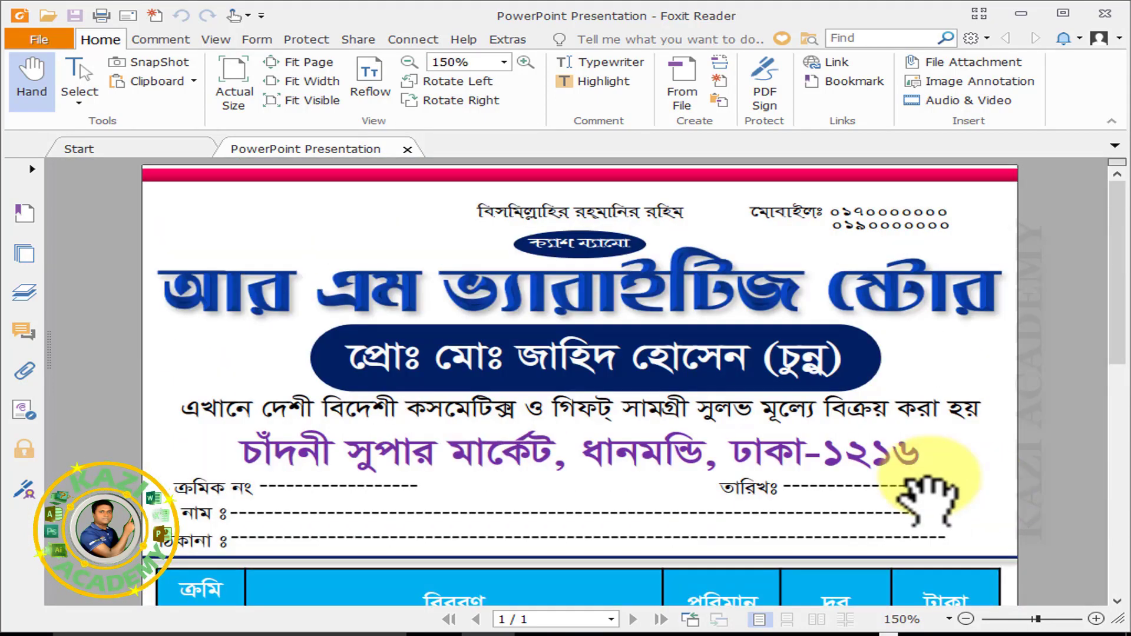
pyautogui.scroll(-4, 919, 495)
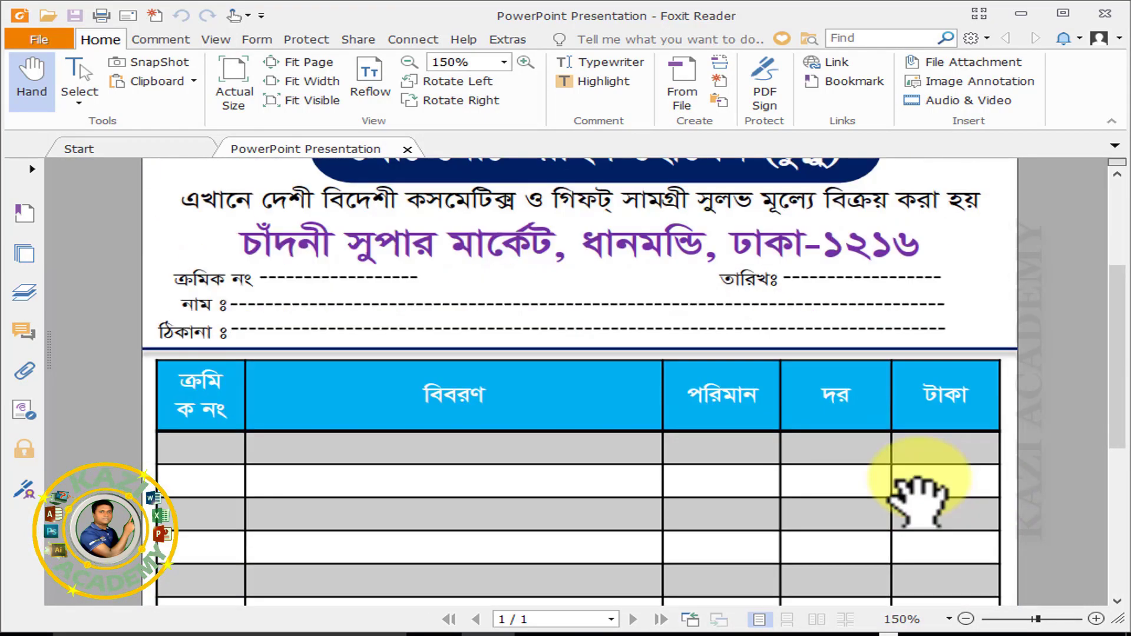
pyautogui.scroll(-4, 919, 495)
pyautogui.scroll(-3, 920, 494)
# Step: Close Foxit Reader and reopen PowerPoint's Save As dialog on the Desktop folder
pyautogui.click(1107, 13)
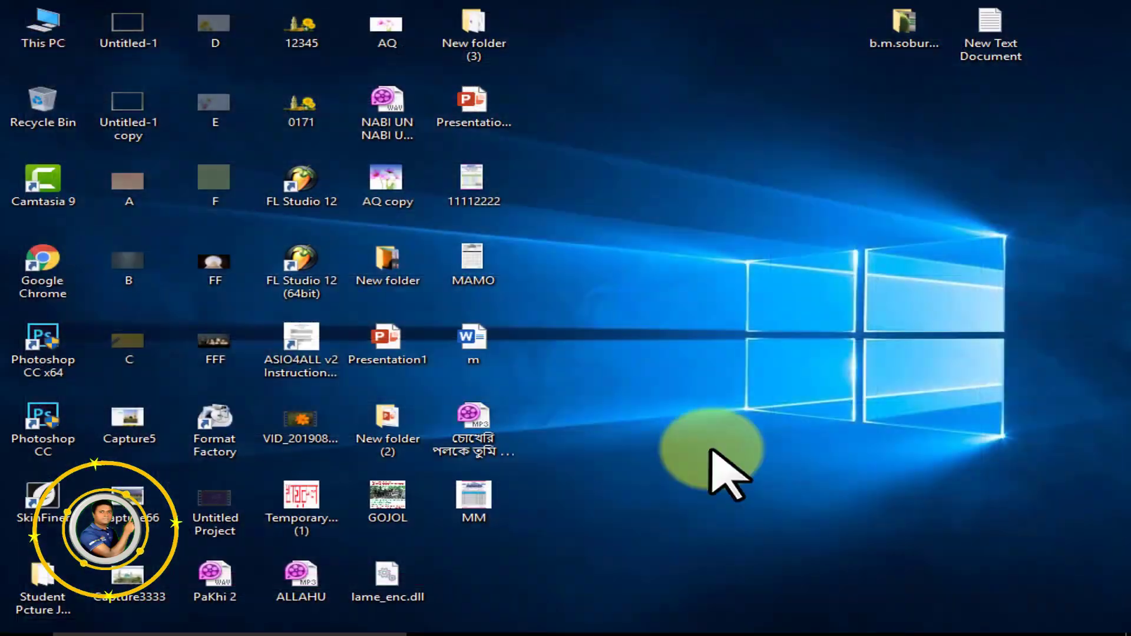
pyautogui.click(548, 625)
pyautogui.click(32, 42)
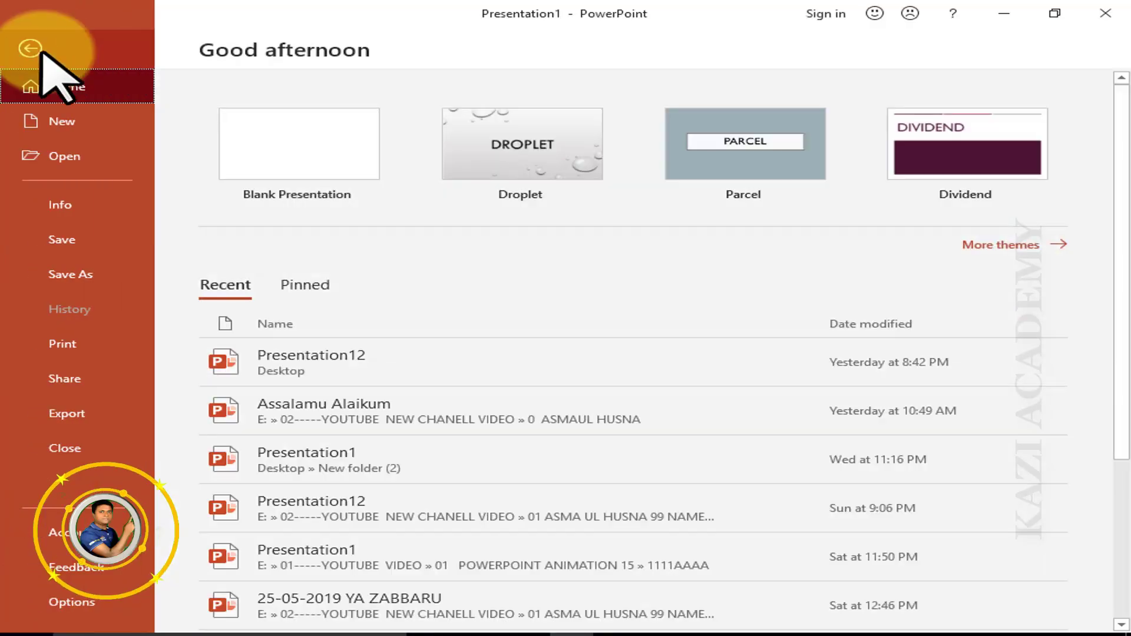
pyautogui.click(54, 274)
pyautogui.click(657, 212)
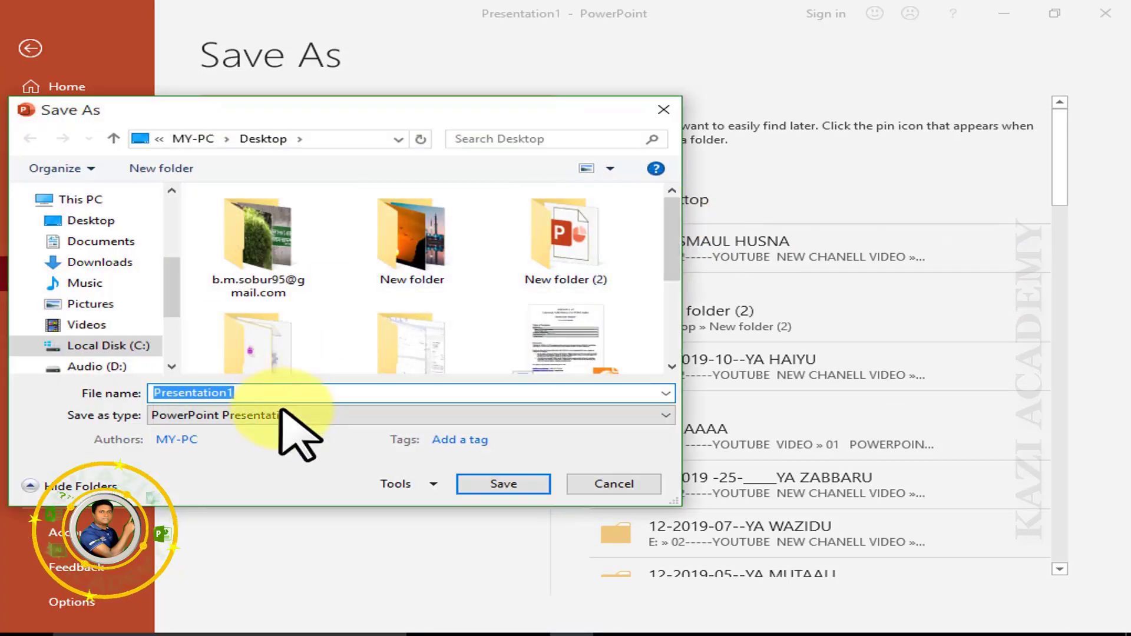